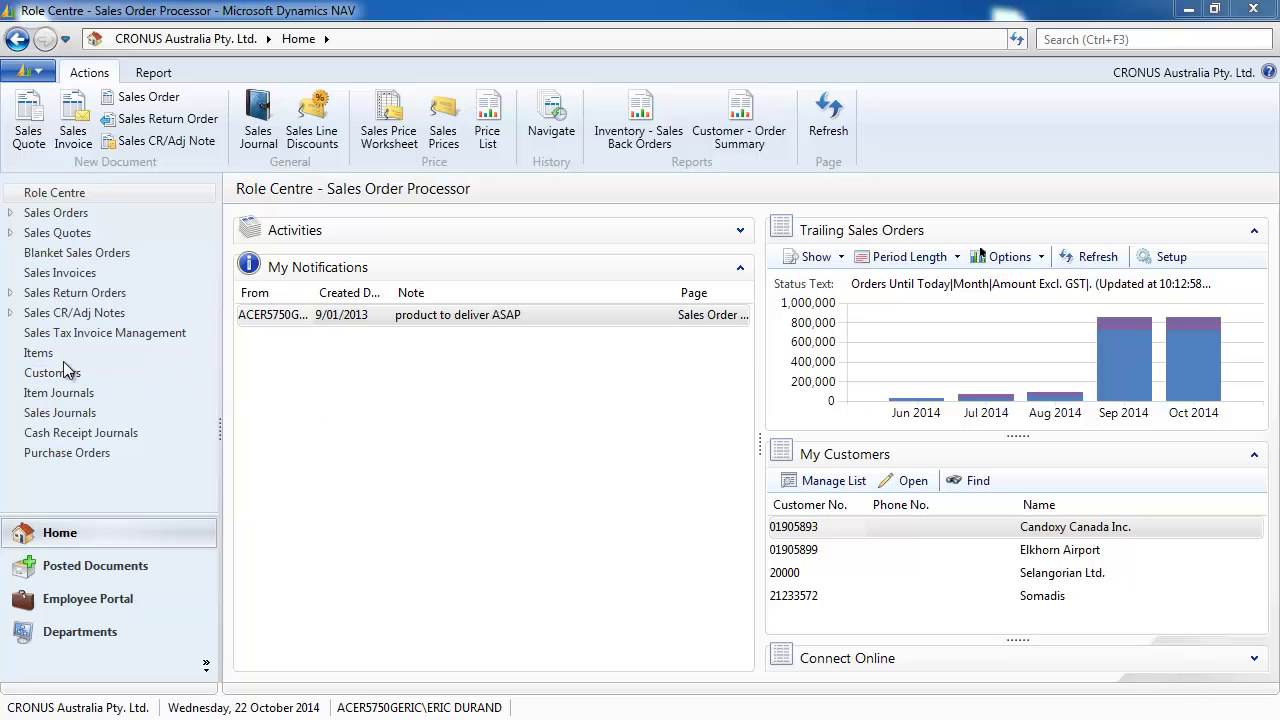
Create a new item 70071 described 'lot tracked item' and apply the item template
{"action": "left_click", "coordinate": [50, 356]}
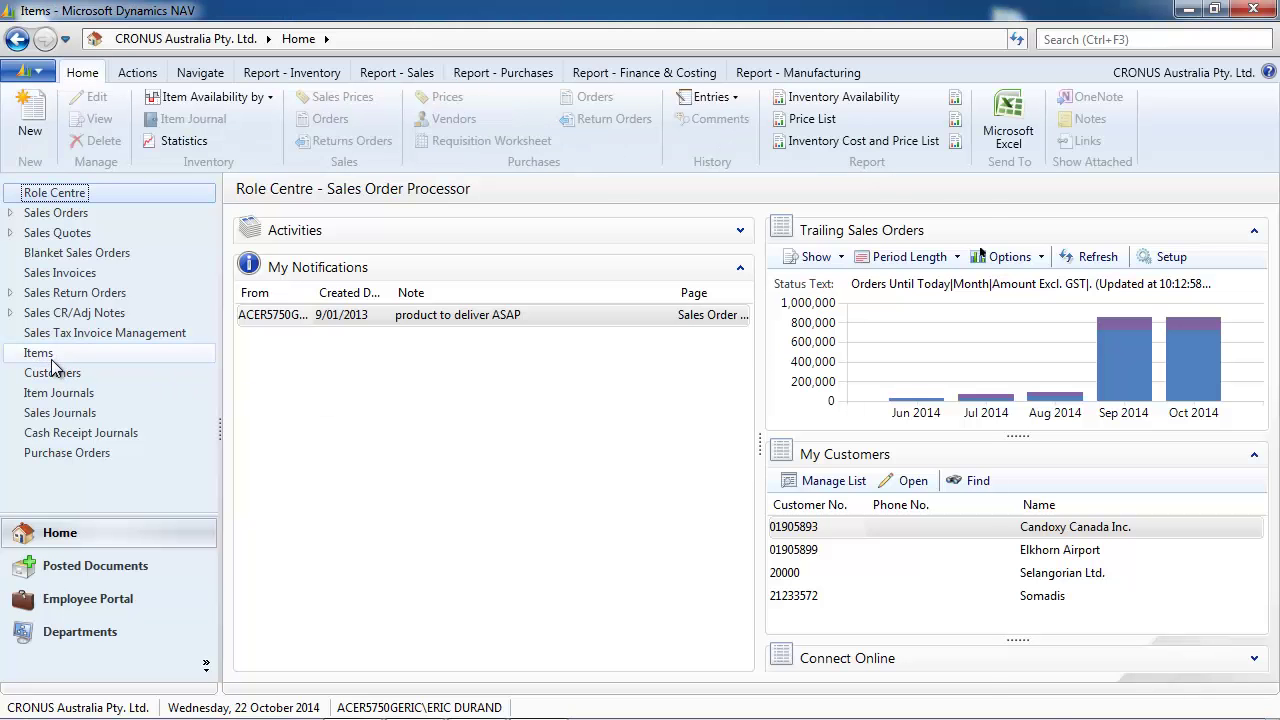
{"action": "left_click", "coordinate": [34, 129]}
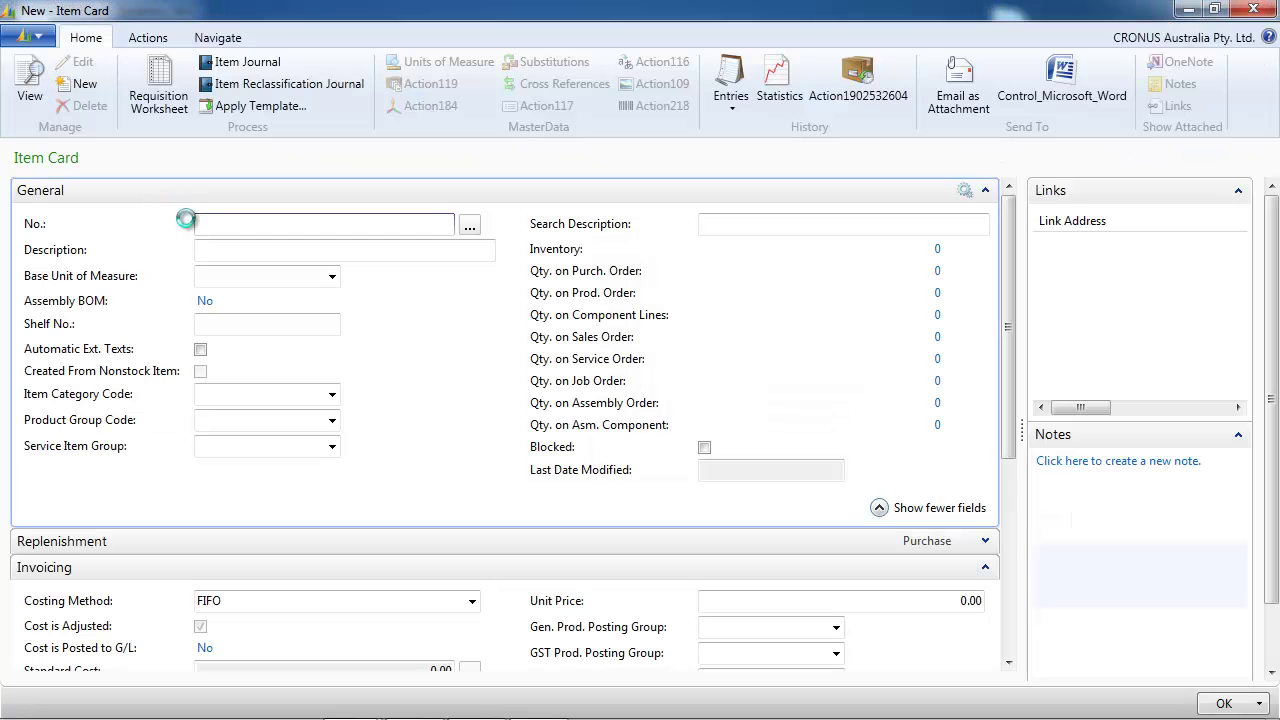
{"action": "left_click", "coordinate": [222, 253]}
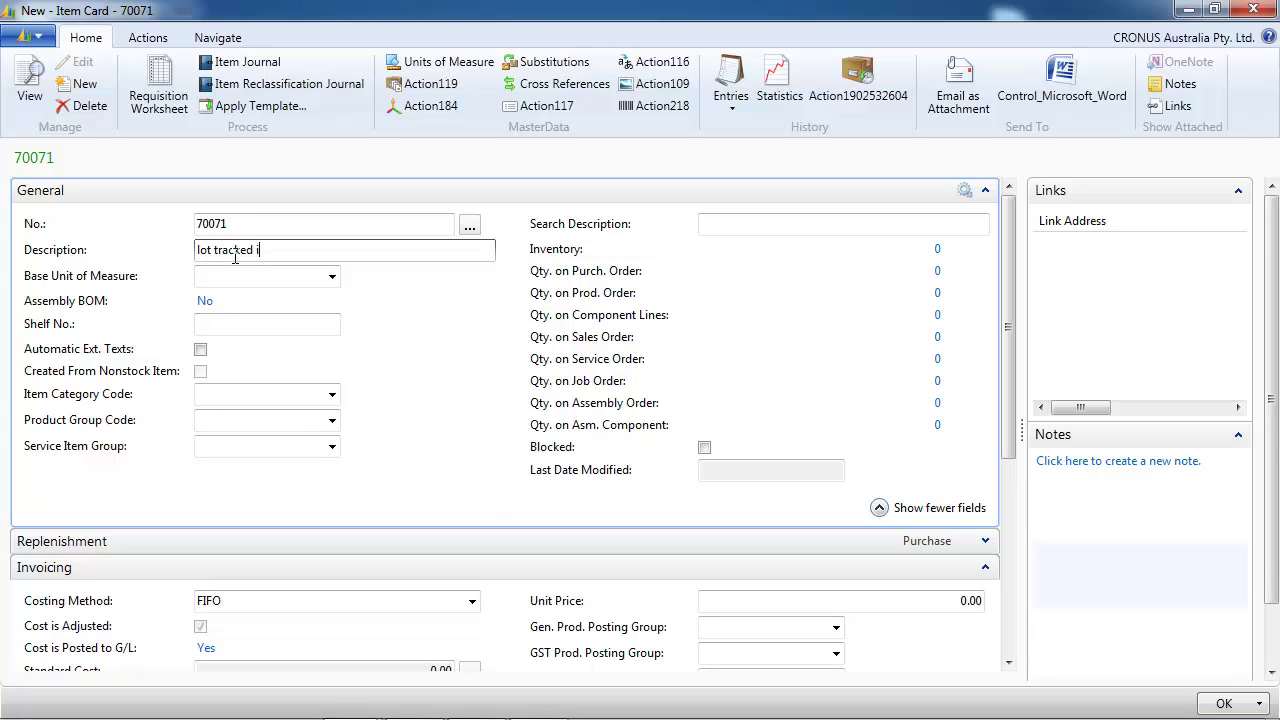
{"action": "key", "text": "Tab"}
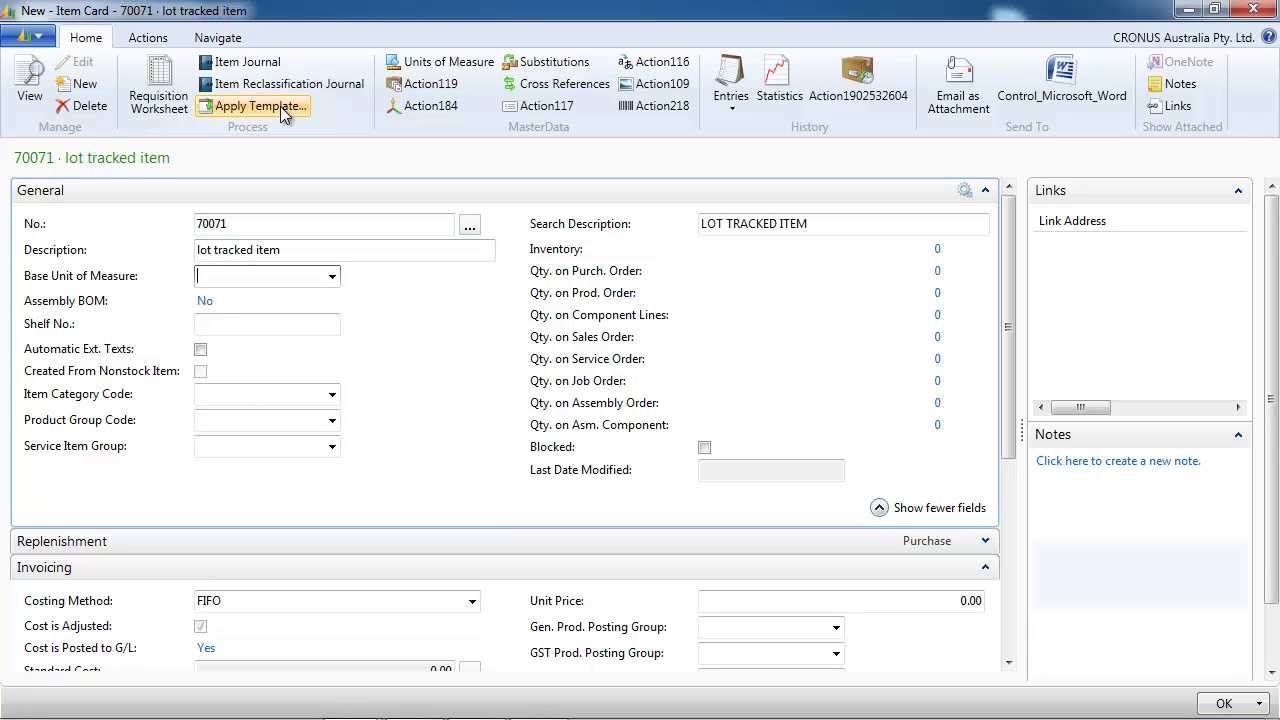
{"action": "left_click", "coordinate": [262, 106]}
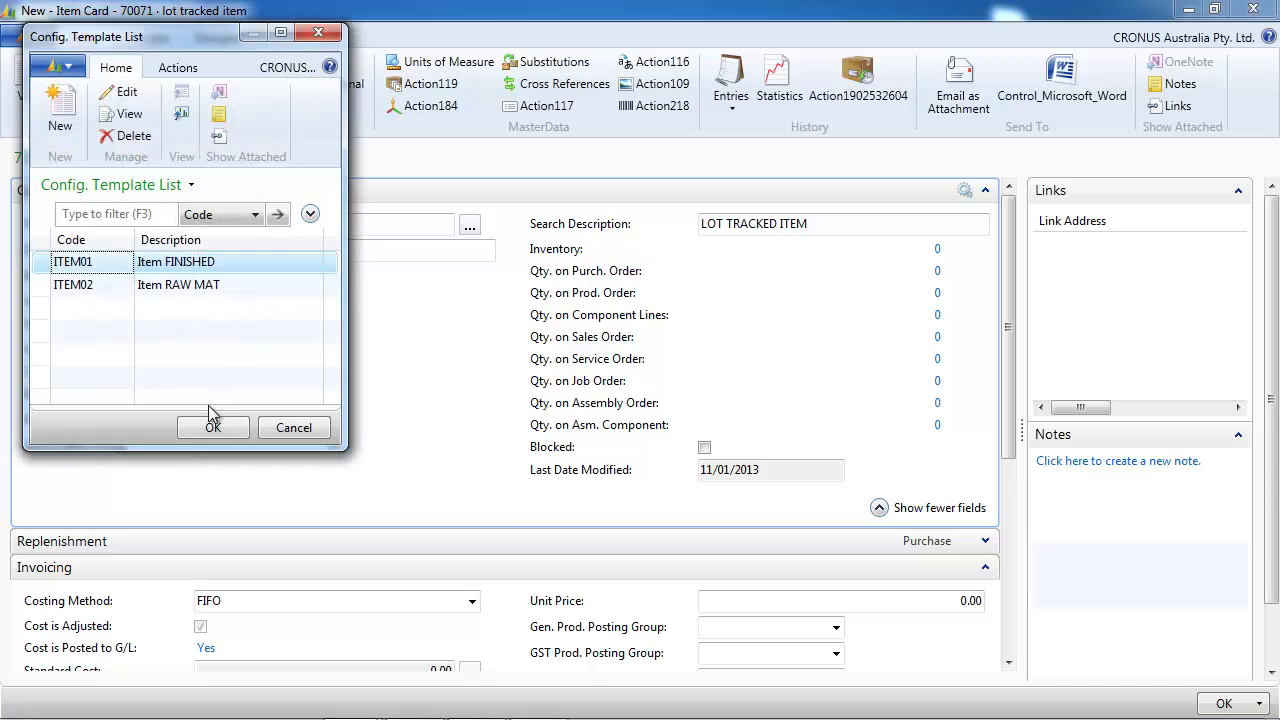
{"action": "left_click", "coordinate": [213, 425]}
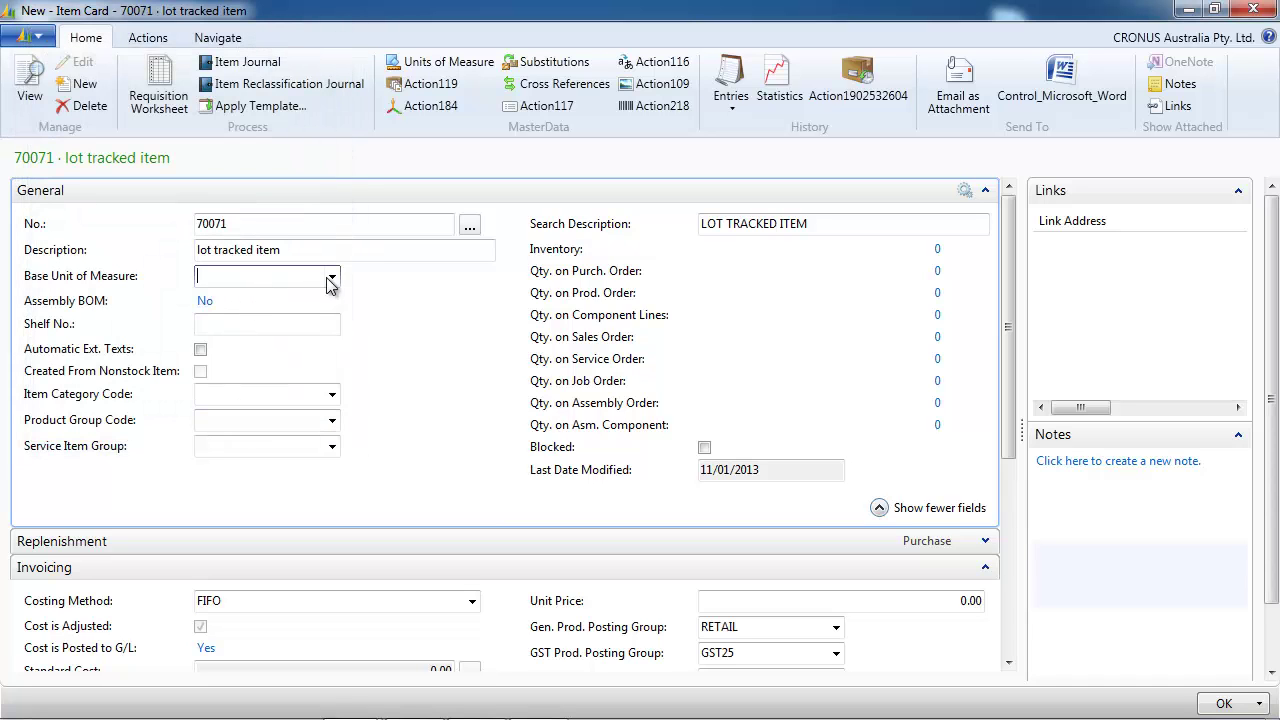
Create unit of measure PCS and set it as the item's base unit
{"action": "left_click", "coordinate": [331, 278]}
{"action": "left_click", "coordinate": [212, 511]}
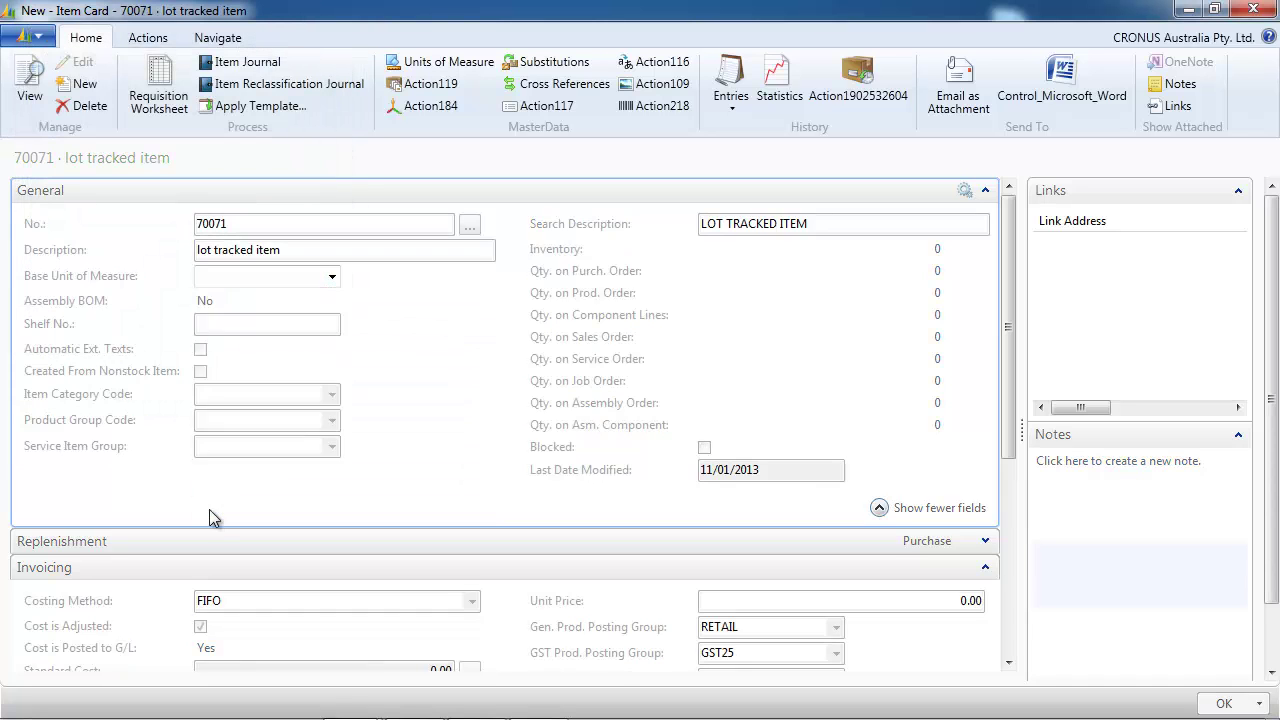
{"action": "type", "text": "ocs"}
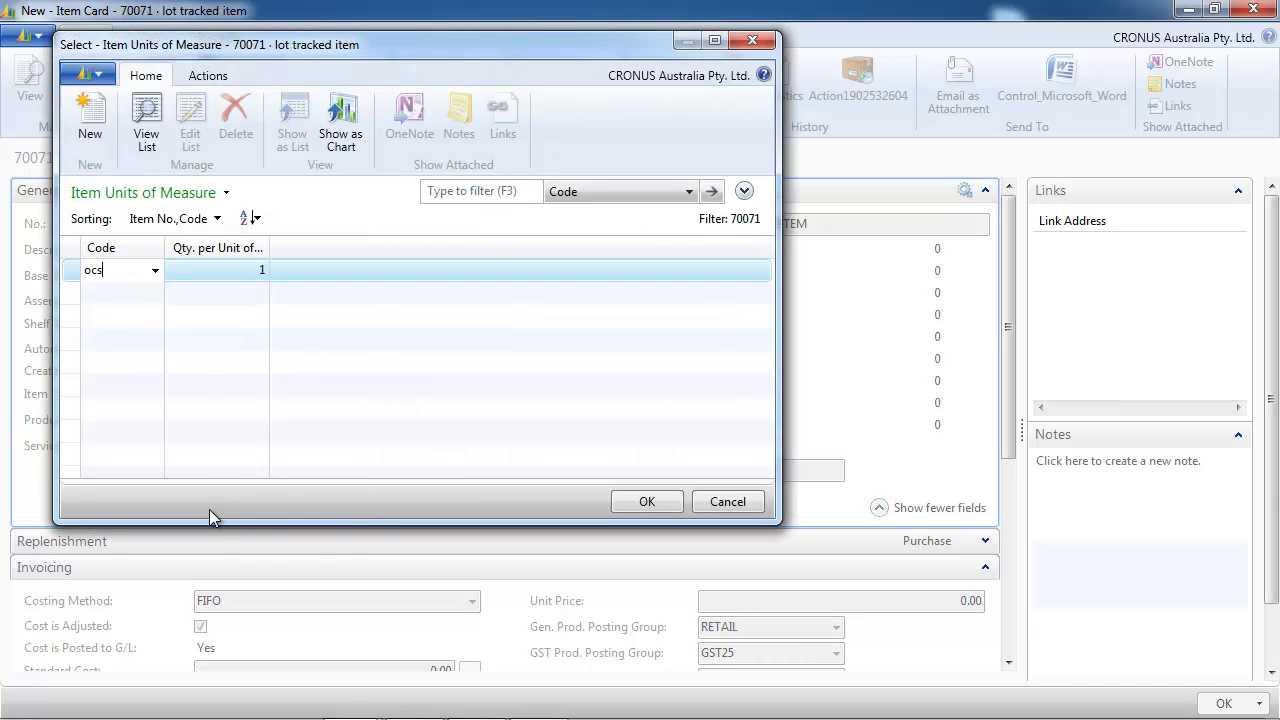
{"action": "key", "text": "BackSpace"}
{"action": "key", "text": "BackSpace"}
{"action": "key", "text": "BackSpace"}
{"action": "type", "text": "pcs"}
{"action": "key", "text": "Tab"}
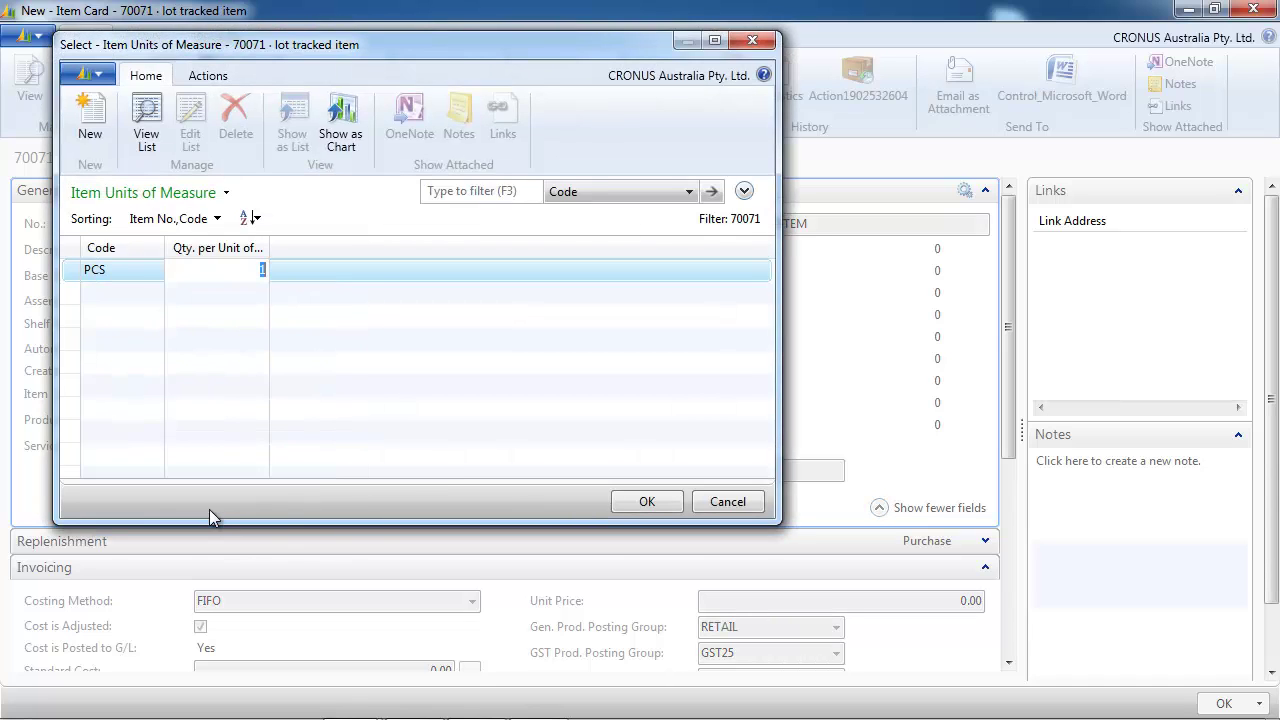
{"action": "left_click", "coordinate": [645, 502]}
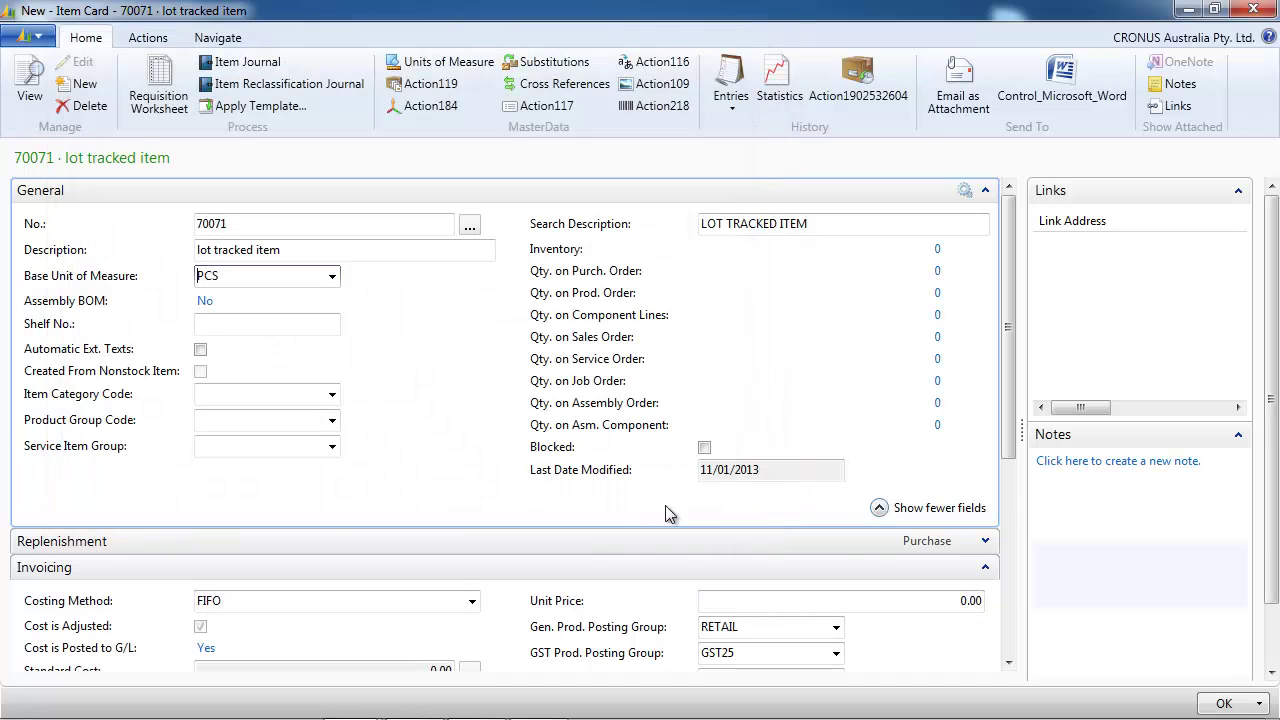
Set item 70071's unit cost to 100 and unit price to 200
{"action": "scroll", "coordinate": [1009, 468], "scroll_direction": "down", "scroll_amount": 3}
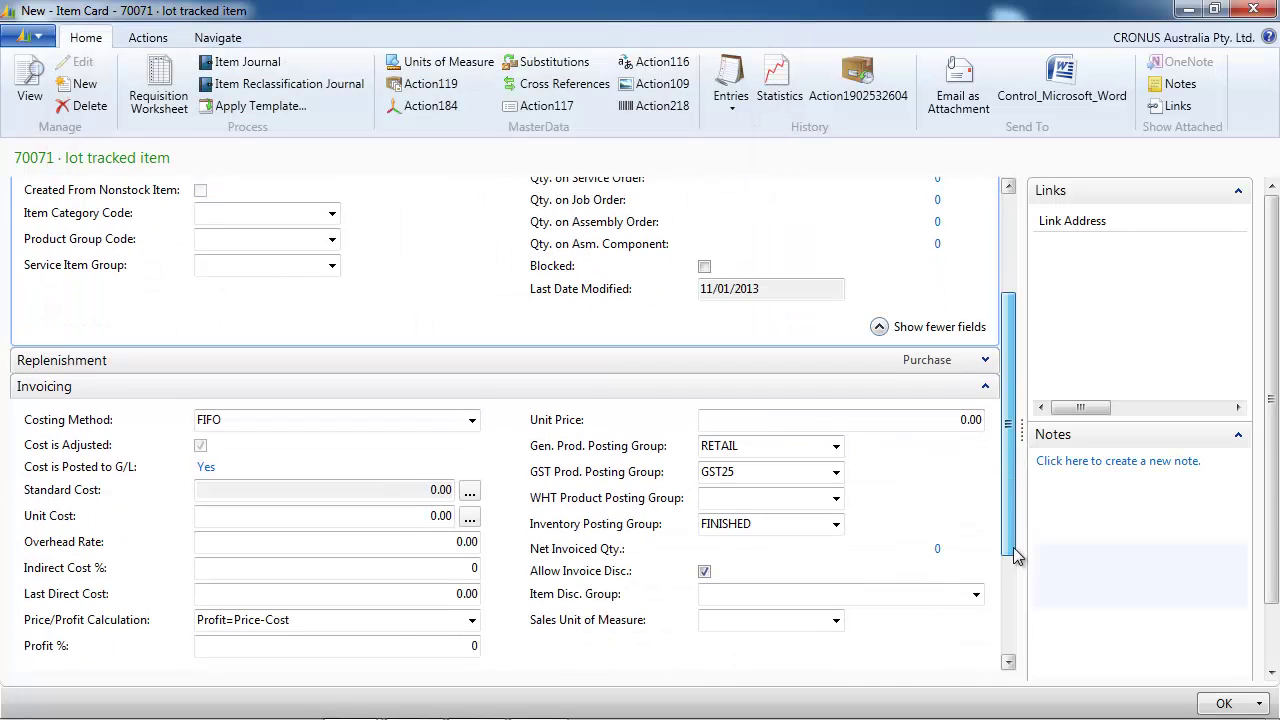
{"action": "left_click", "coordinate": [461, 477]}
{"action": "double_click", "coordinate": [461, 477]}
{"action": "type", "text": "100"}
{"action": "key", "text": "Tab"}
{"action": "key", "text": "Tab"}
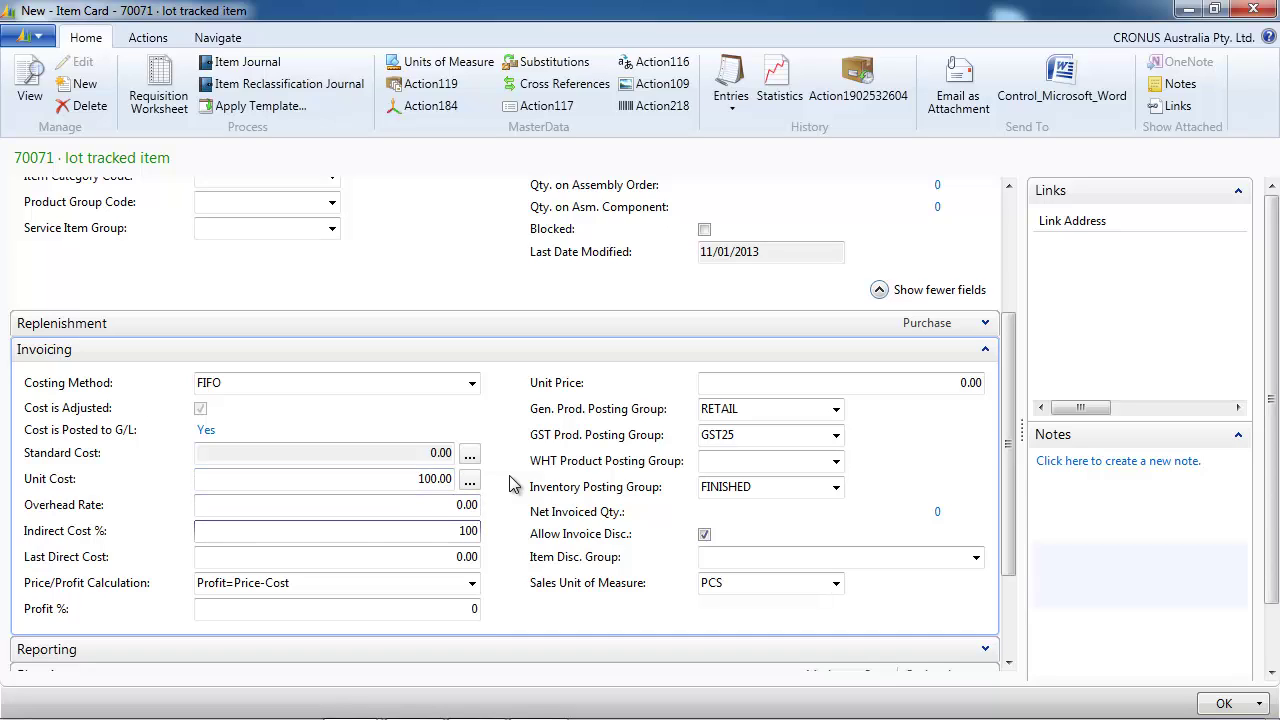
{"action": "key", "text": "Tab"}
{"action": "left_click", "coordinate": [925, 386]}
{"action": "left_click_drag", "start_coordinate": [925, 386], "coordinate": [988, 392]}
{"action": "key", "text": "Tab"}
Review the LOTFULL tracking code and assign LOTFULL as the item tracking code
{"action": "scroll", "coordinate": [1013, 485], "scroll_direction": "down", "scroll_amount": 3}
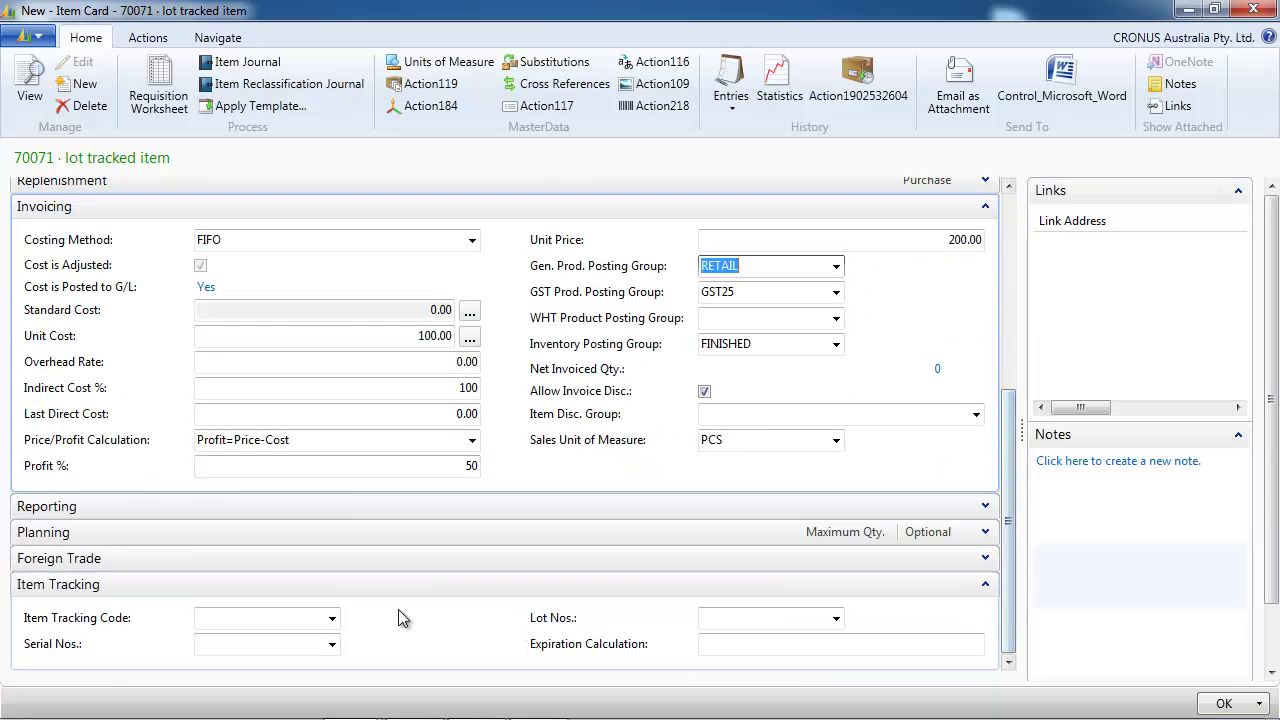
{"action": "left_click", "coordinate": [291, 619]}
{"action": "left_click", "coordinate": [333, 620]}
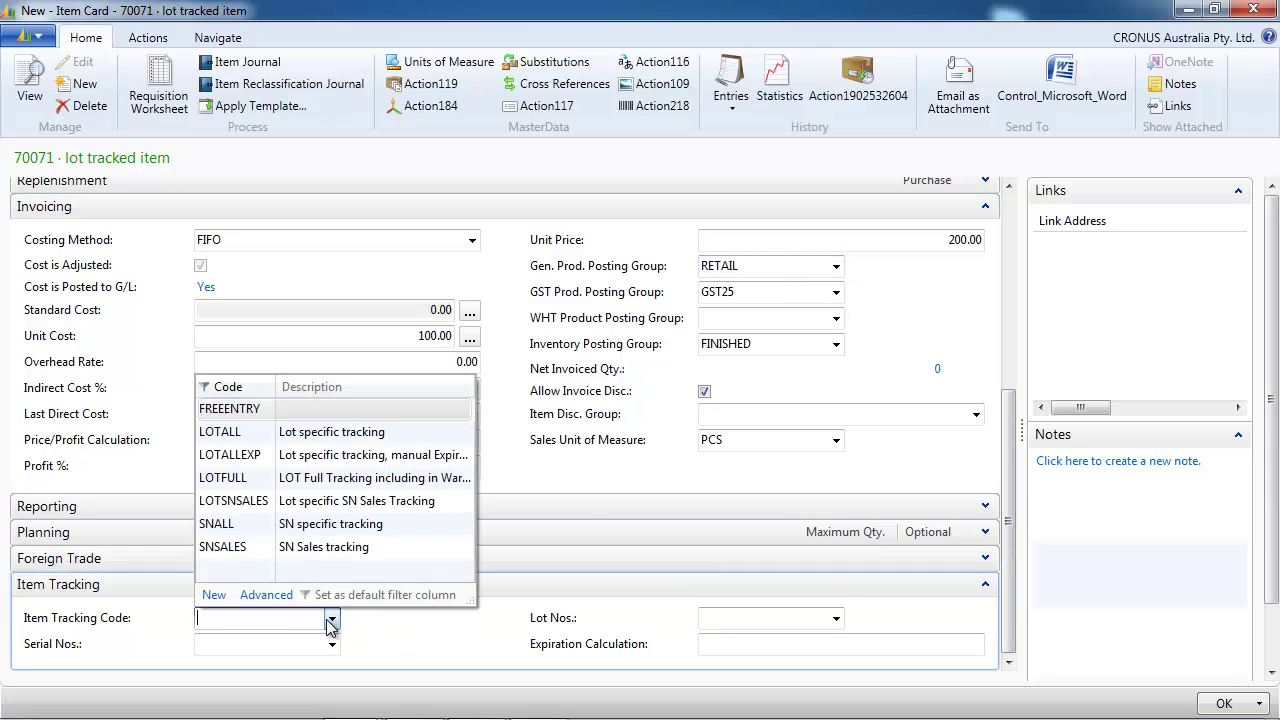
{"action": "right_click", "coordinate": [236, 486]}
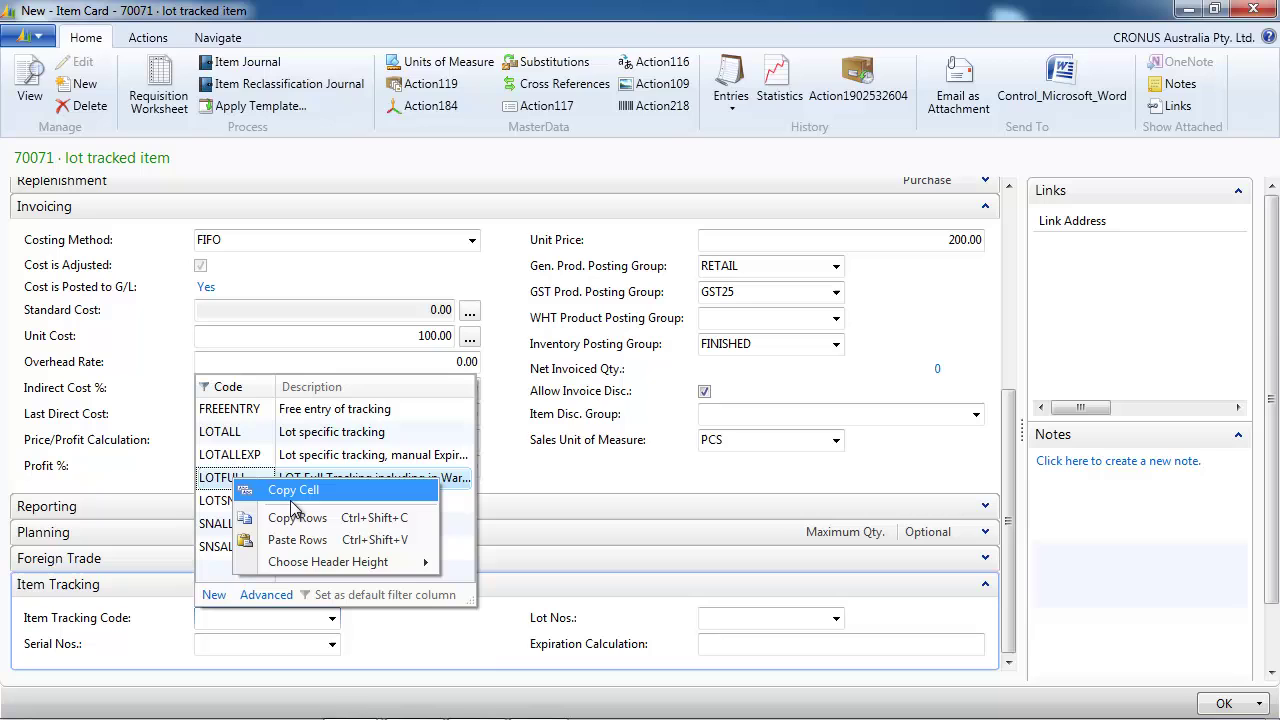
{"action": "left_click", "coordinate": [285, 598]}
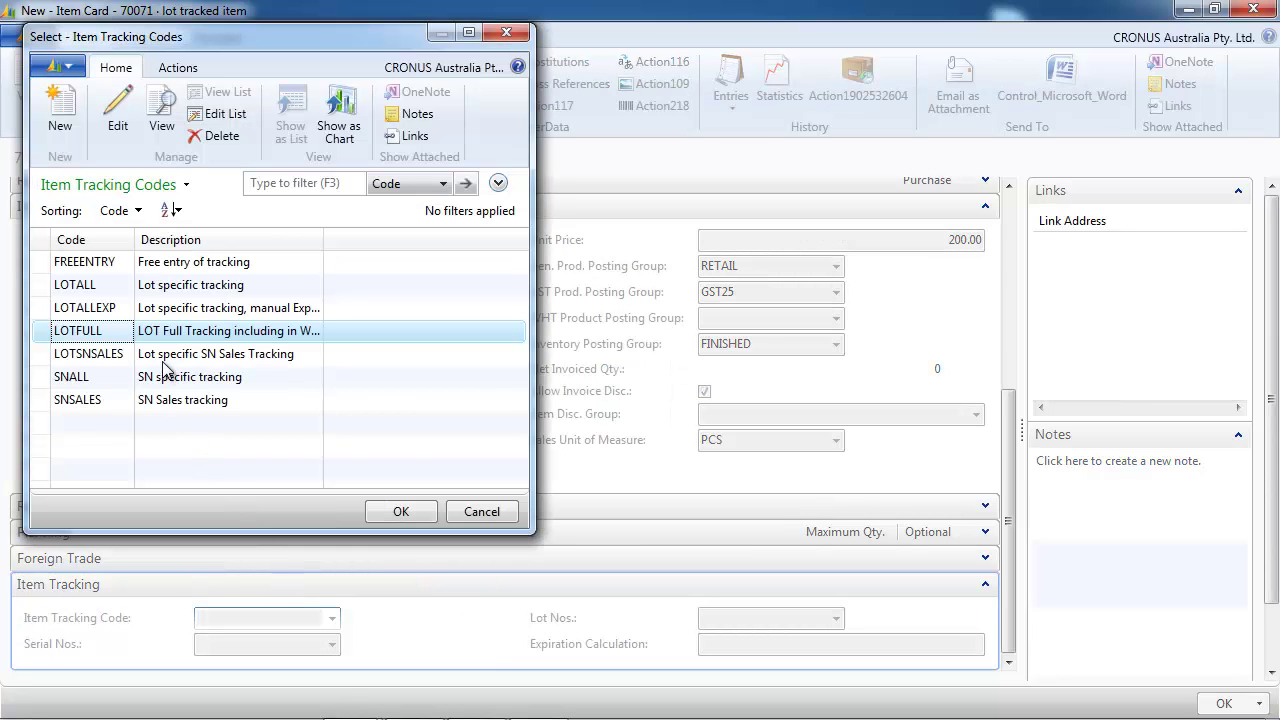
{"action": "right_click", "coordinate": [185, 334]}
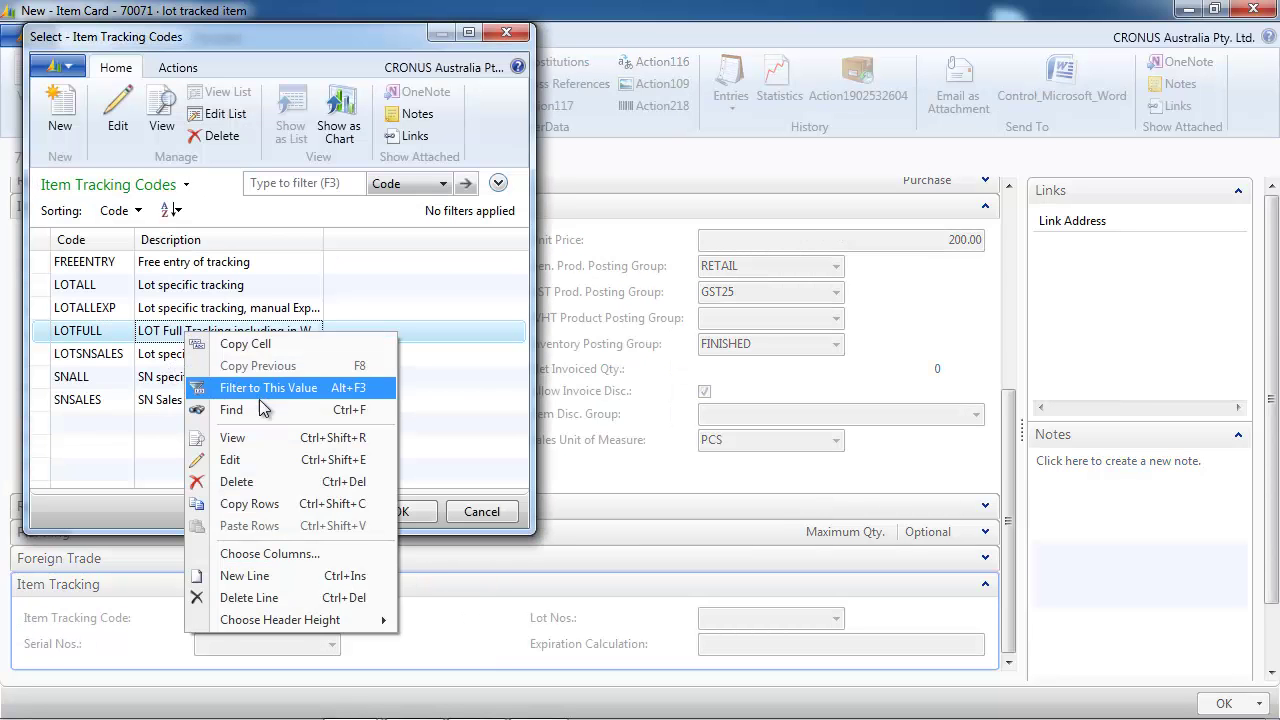
{"action": "left_click", "coordinate": [240, 447]}
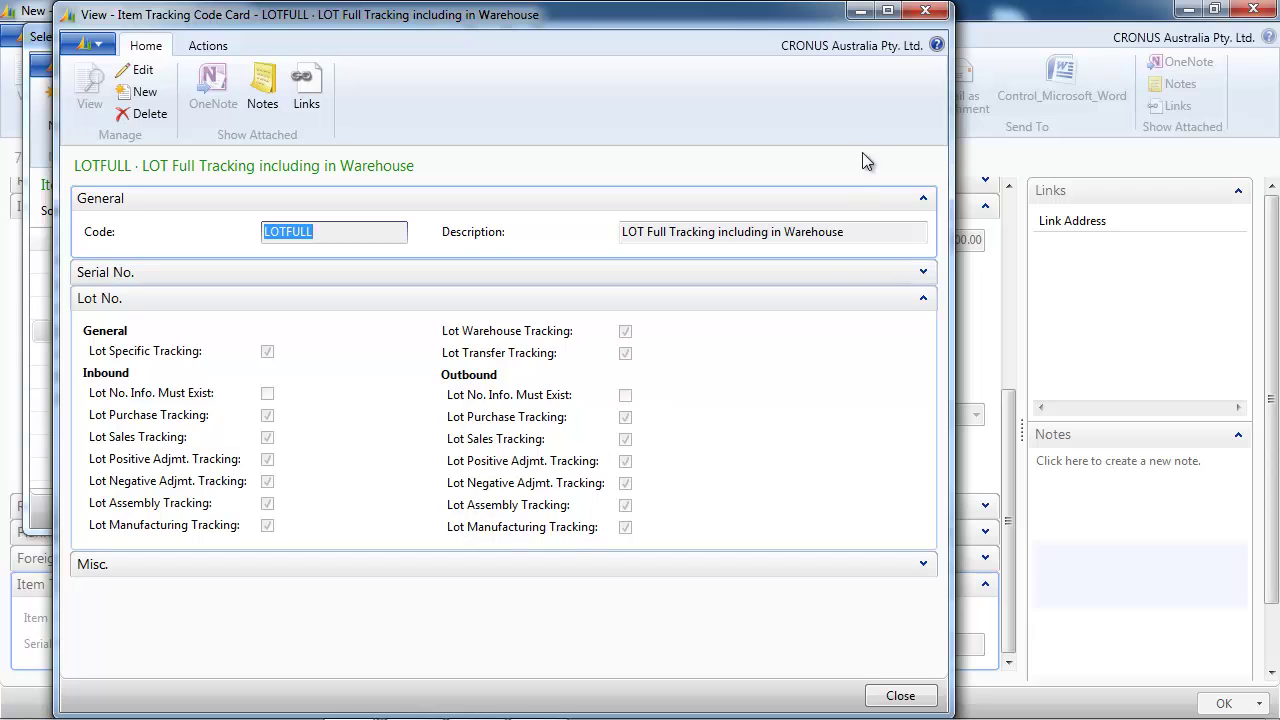
{"action": "left_click", "coordinate": [925, 11]}
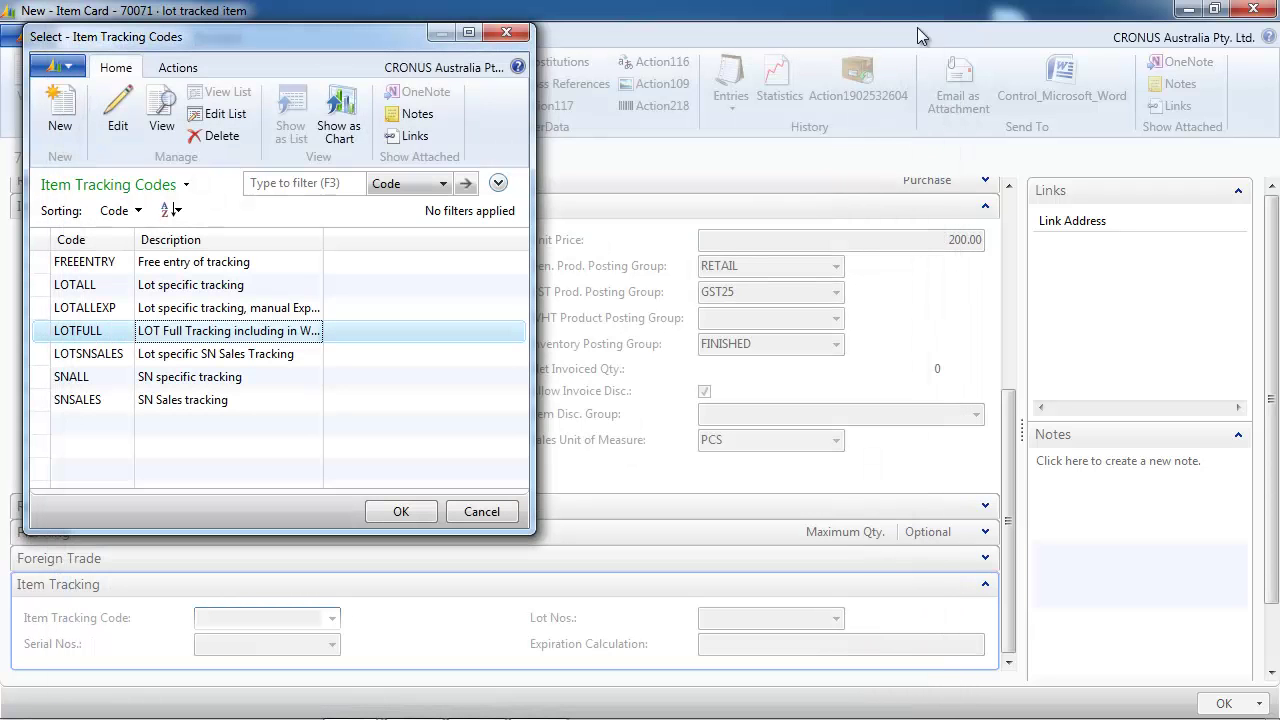
{"action": "left_click", "coordinate": [522, 12]}
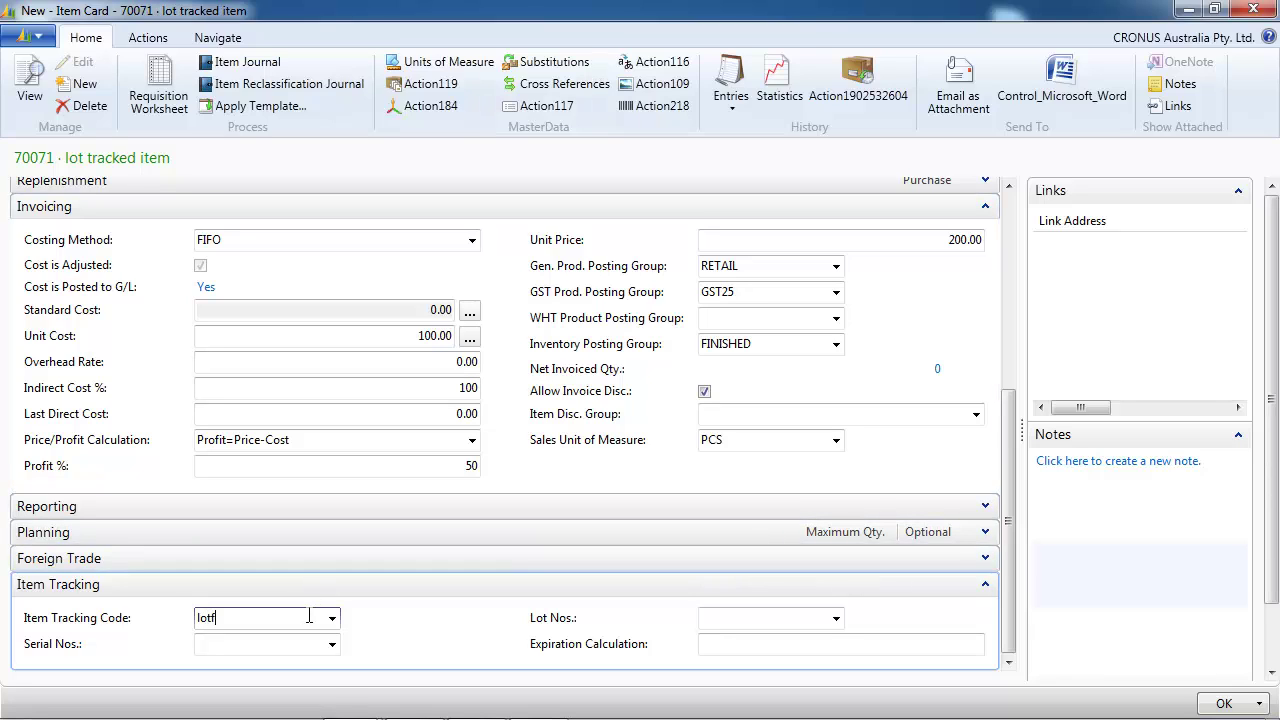
{"action": "key", "text": "Tab"}
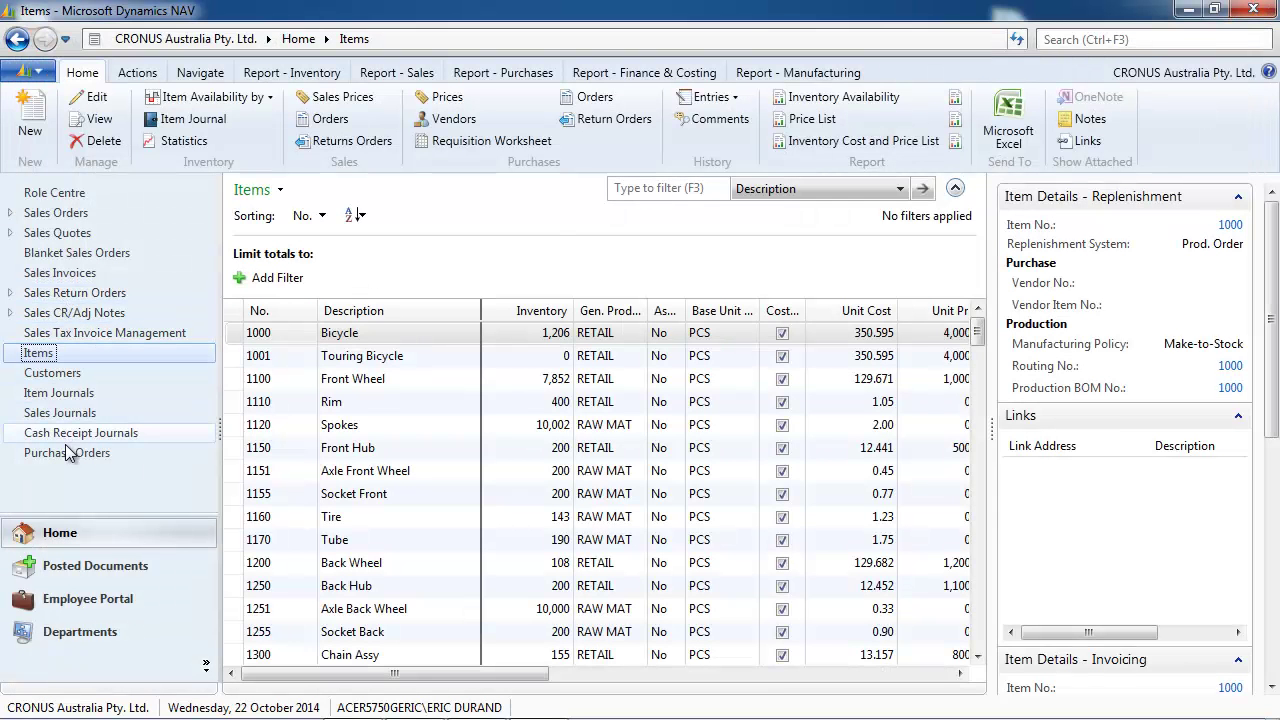
Create a new purchase order from vendor CoolWood Technologies with location BLUE
{"action": "left_click", "coordinate": [70, 455]}
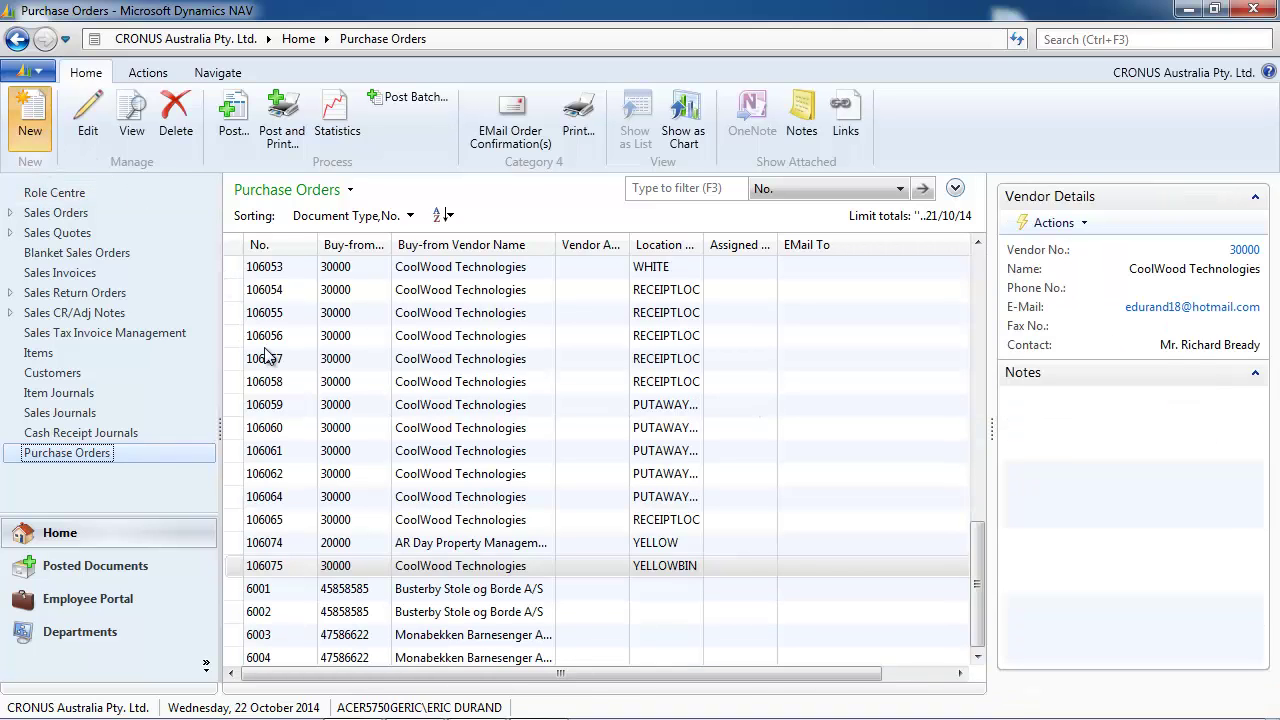
{"action": "key", "text": "ctrl+n"}
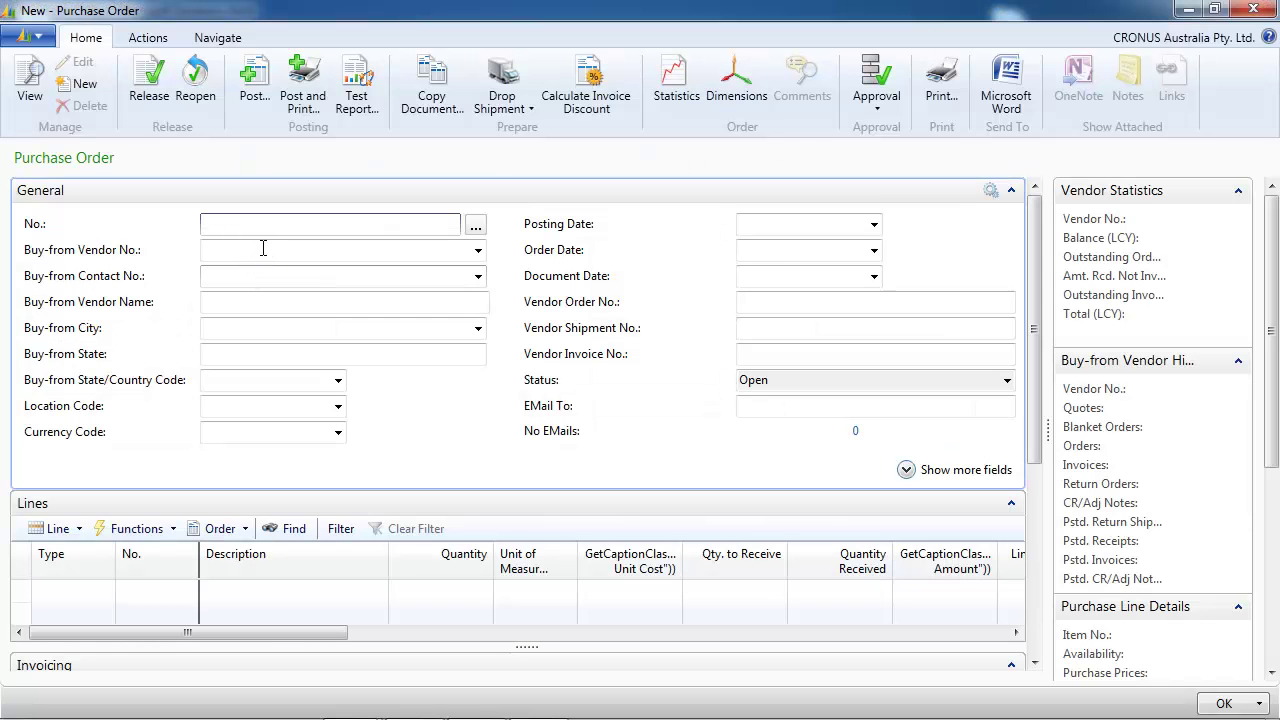
{"action": "left_click", "coordinate": [263, 249]}
{"action": "type", "text": "30000"}
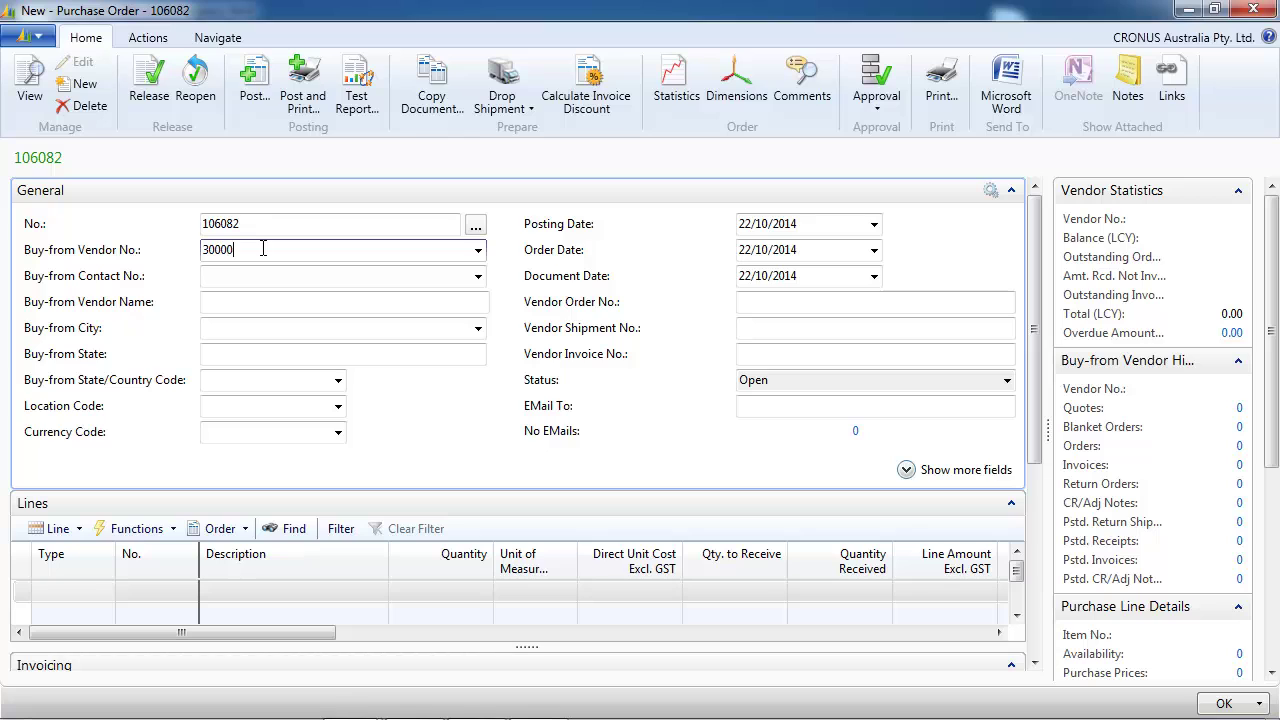
{"action": "key", "text": "Tab"}
{"action": "left_click", "coordinate": [243, 406]}
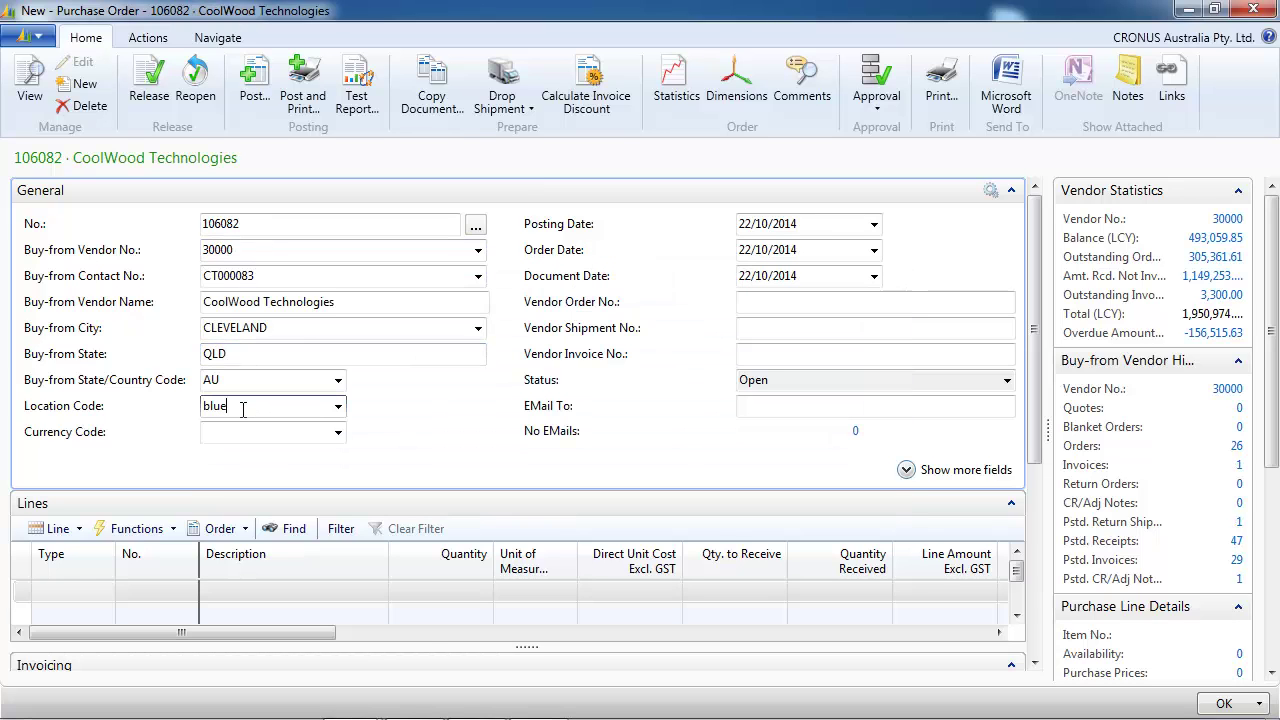
{"action": "key", "text": "Tab"}
Add an Item line for 20 of item 70071 and release the order
{"action": "left_click", "coordinate": [86, 586]}
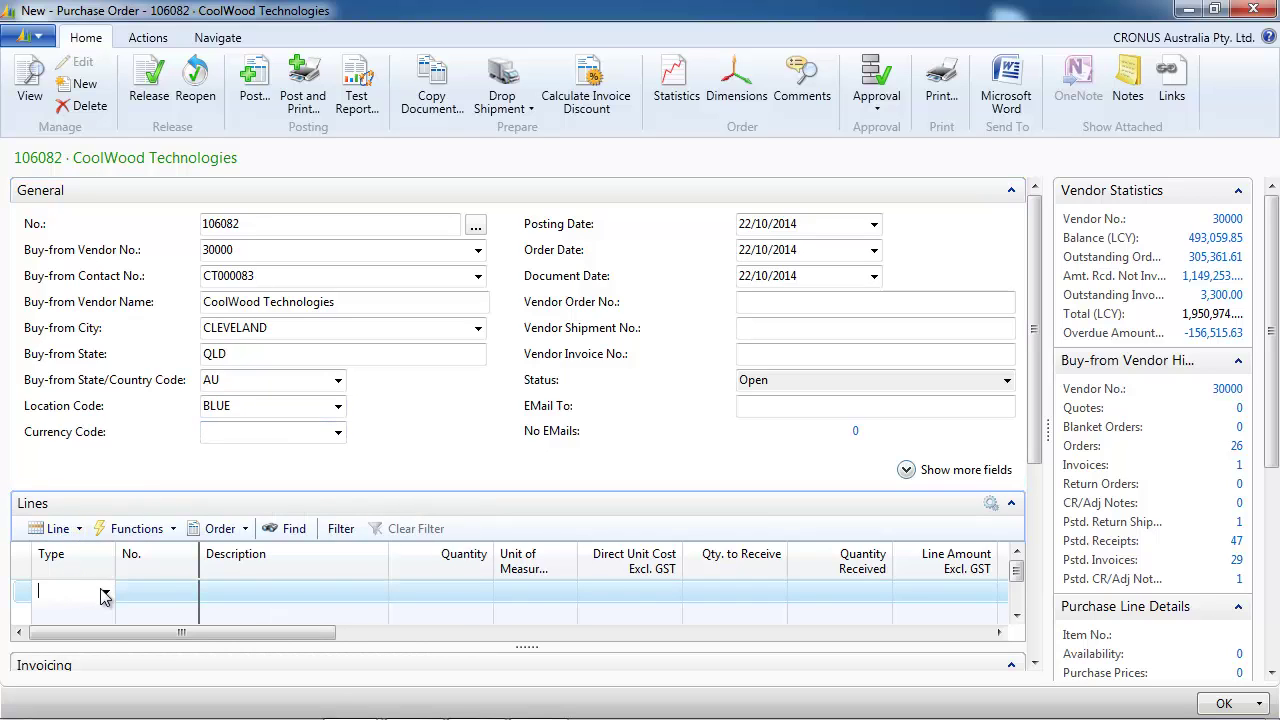
{"action": "left_click", "coordinate": [105, 591]}
{"action": "left_click", "coordinate": [57, 503]}
{"action": "left_click", "coordinate": [147, 591]}
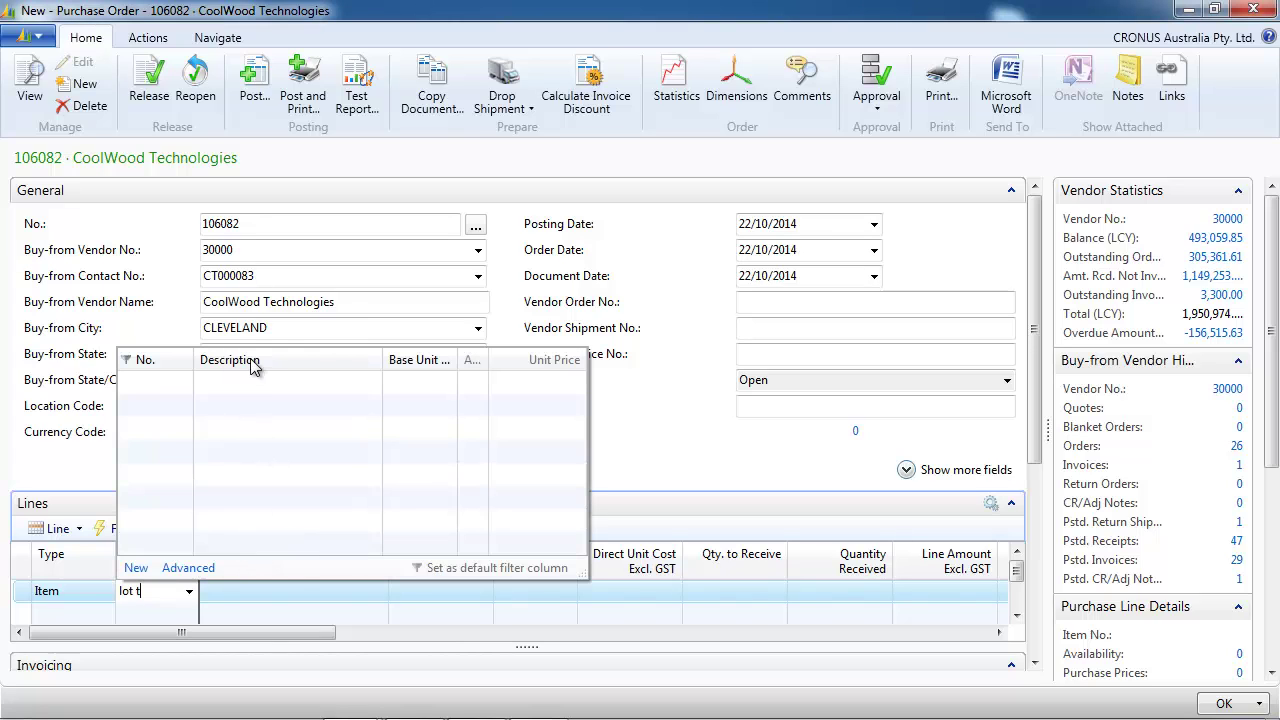
{"action": "left_click", "coordinate": [252, 366]}
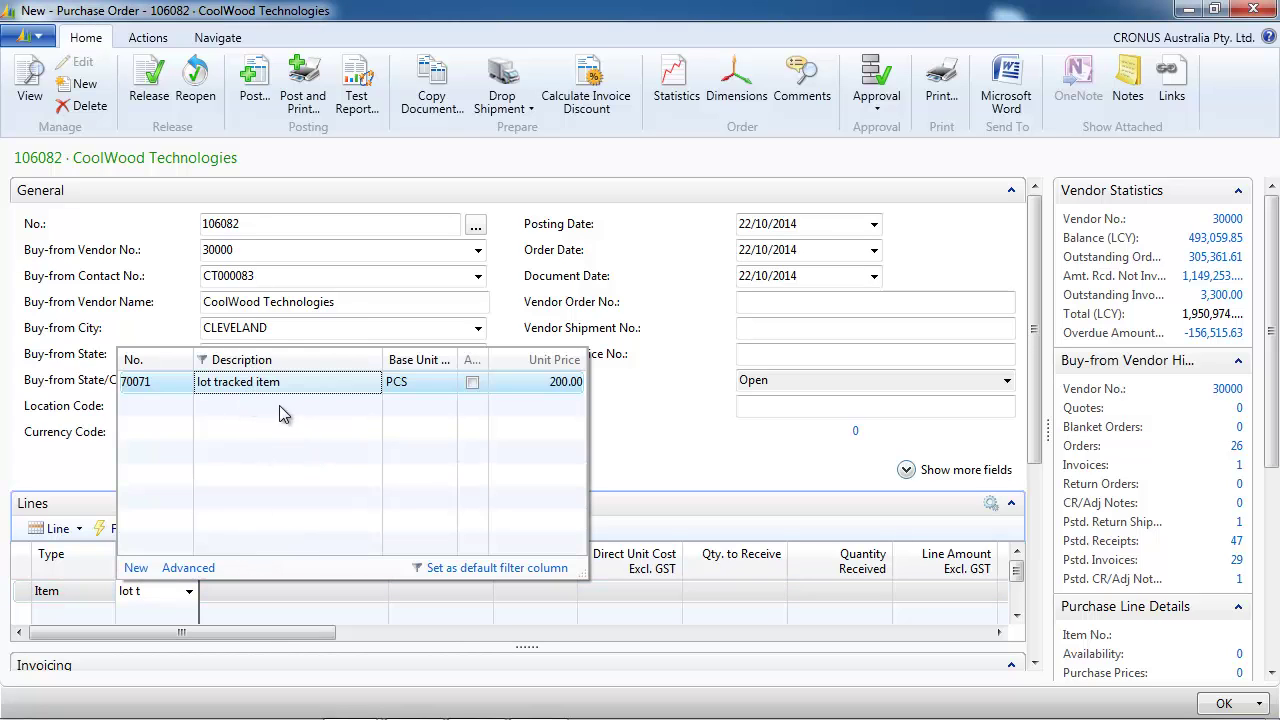
{"action": "left_click", "coordinate": [270, 389]}
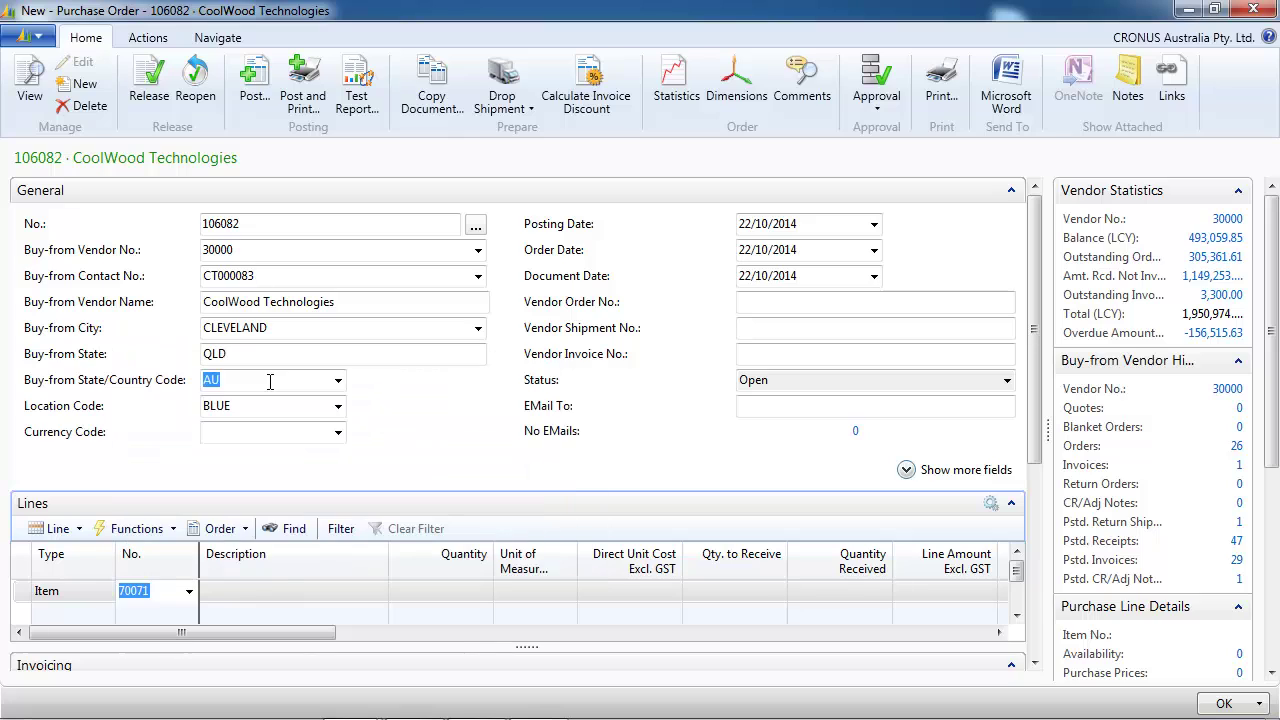
{"action": "left_click", "coordinate": [449, 598]}
{"action": "key", "text": "Tab"}
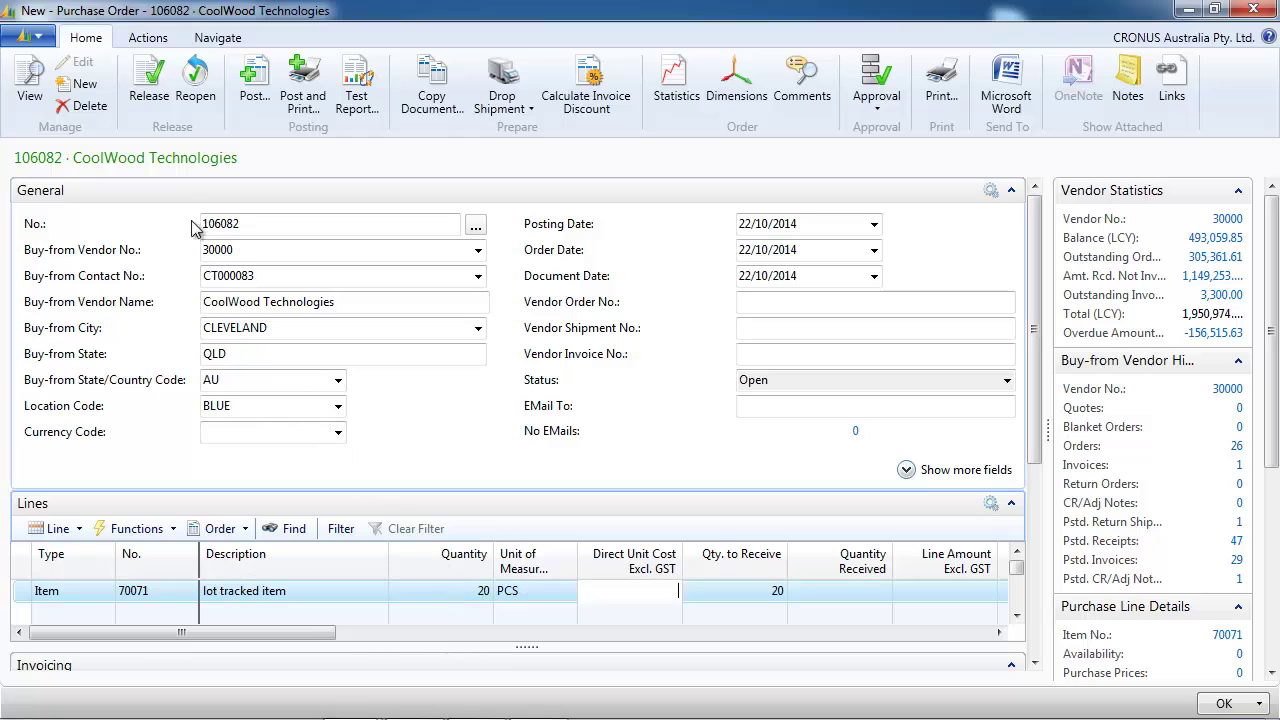
{"action": "left_click", "coordinate": [160, 100]}
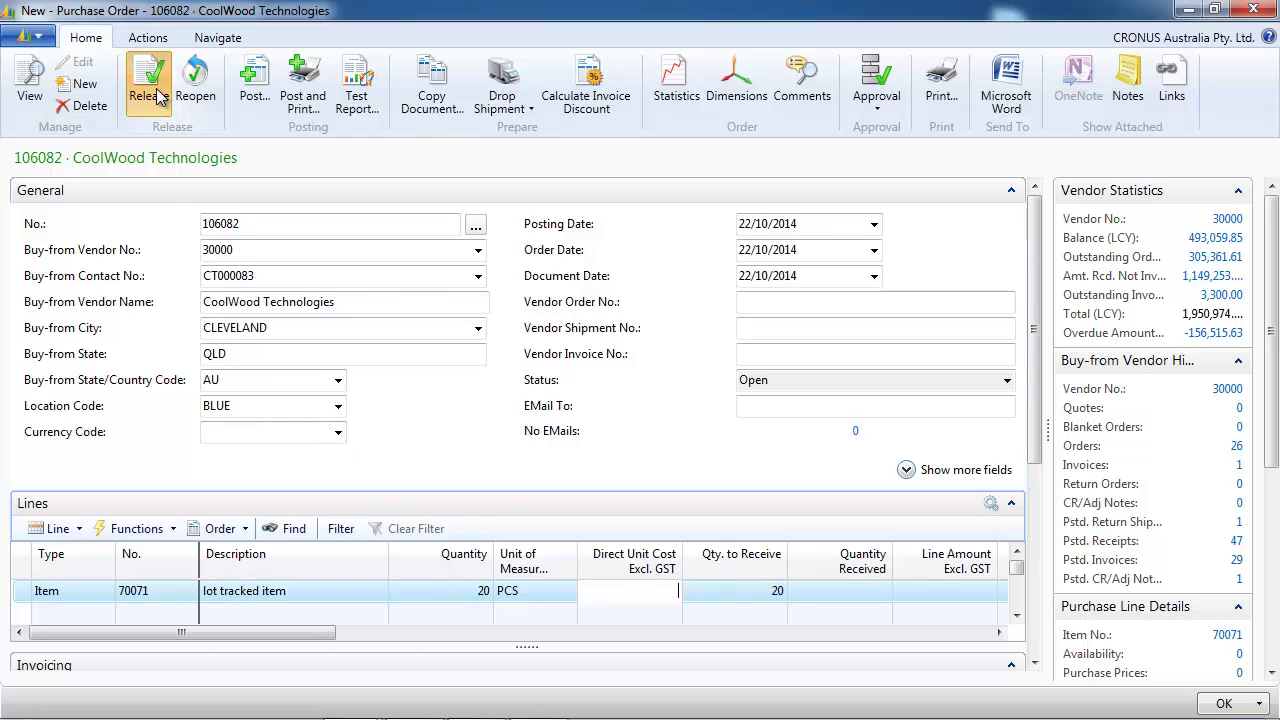
Open item tracking for the purchase line and assign lot A01 with quantity 5
{"action": "left_click", "coordinate": [79, 530]}
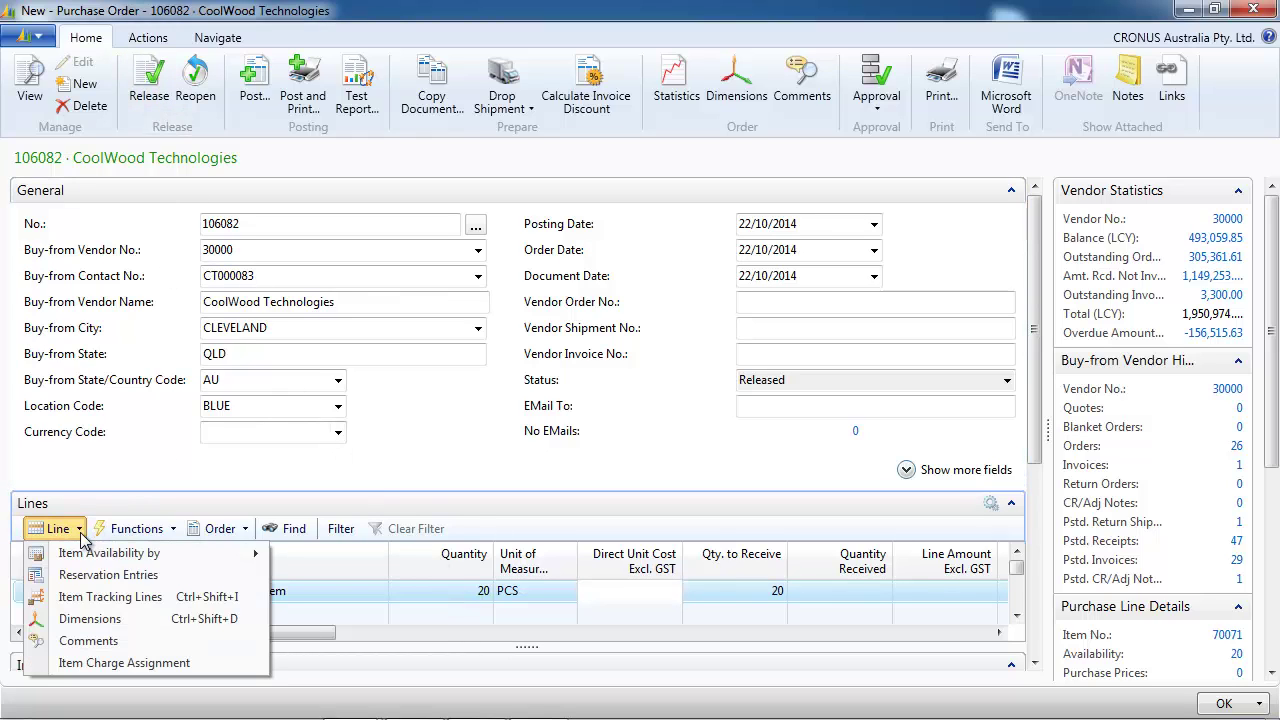
{"action": "left_click", "coordinate": [99, 598]}
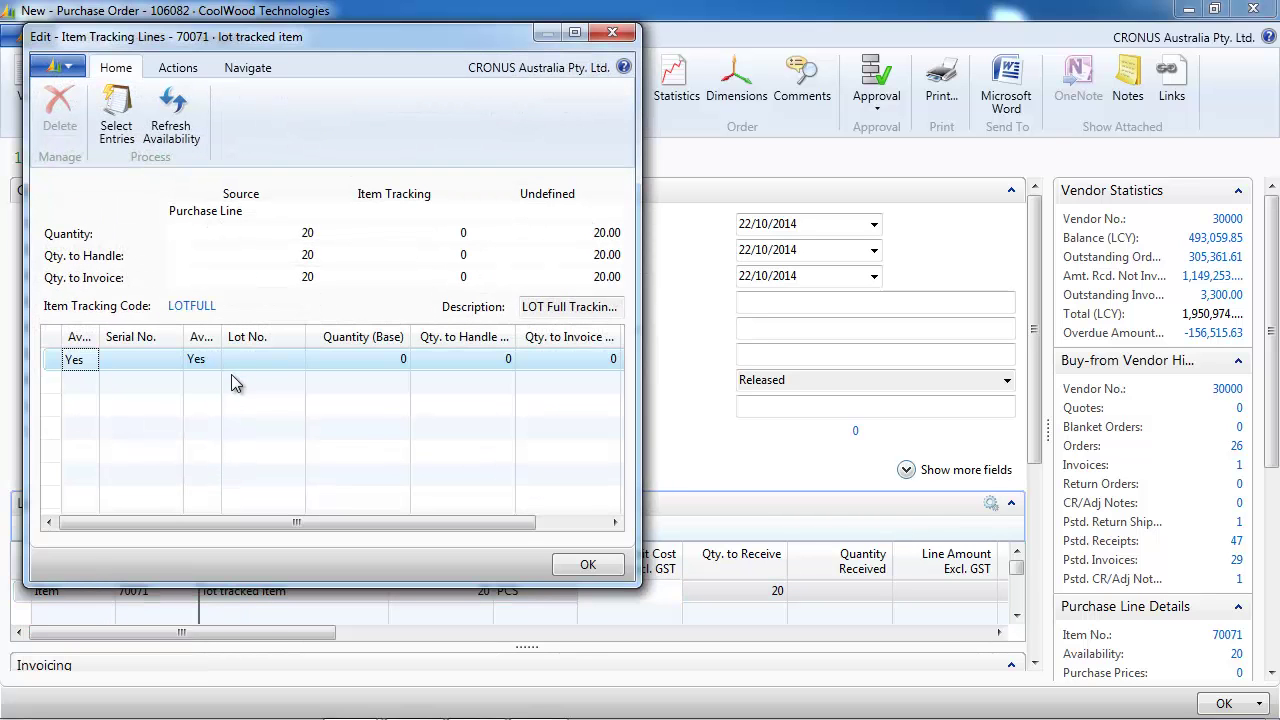
{"action": "left_click", "coordinate": [258, 362]}
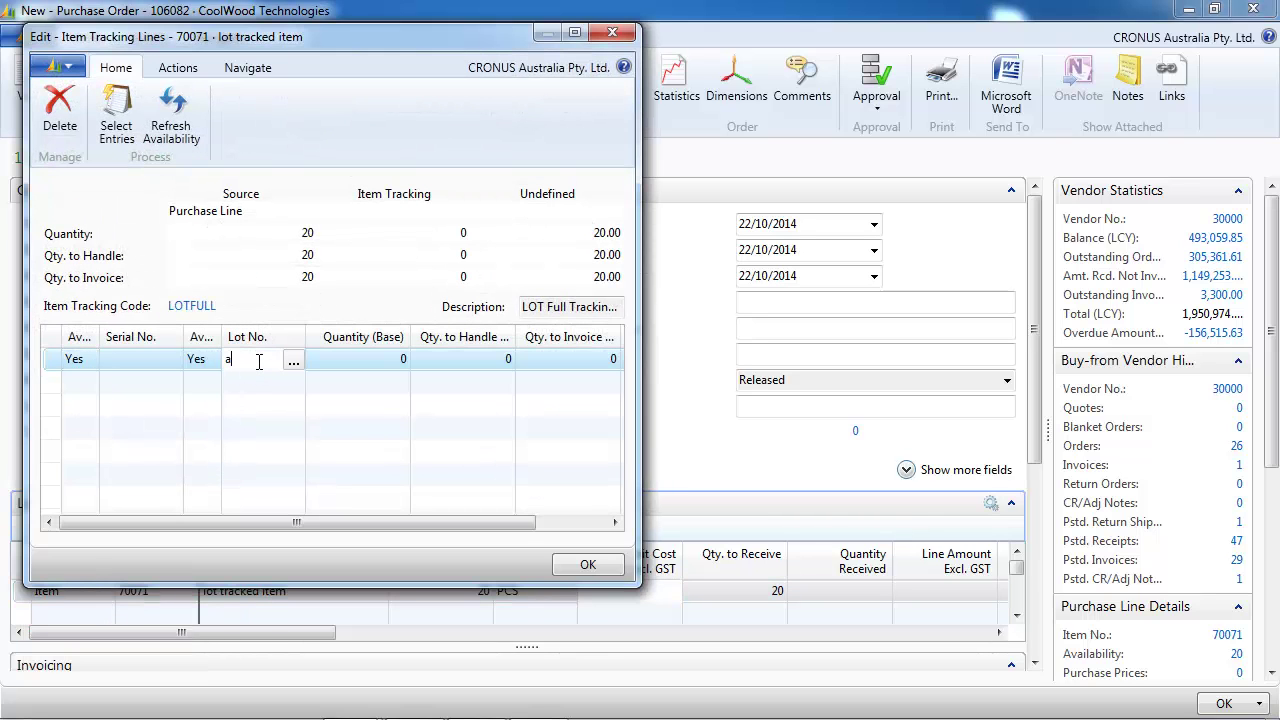
{"action": "type", "text": "a01"}
{"action": "key", "text": "Tab"}
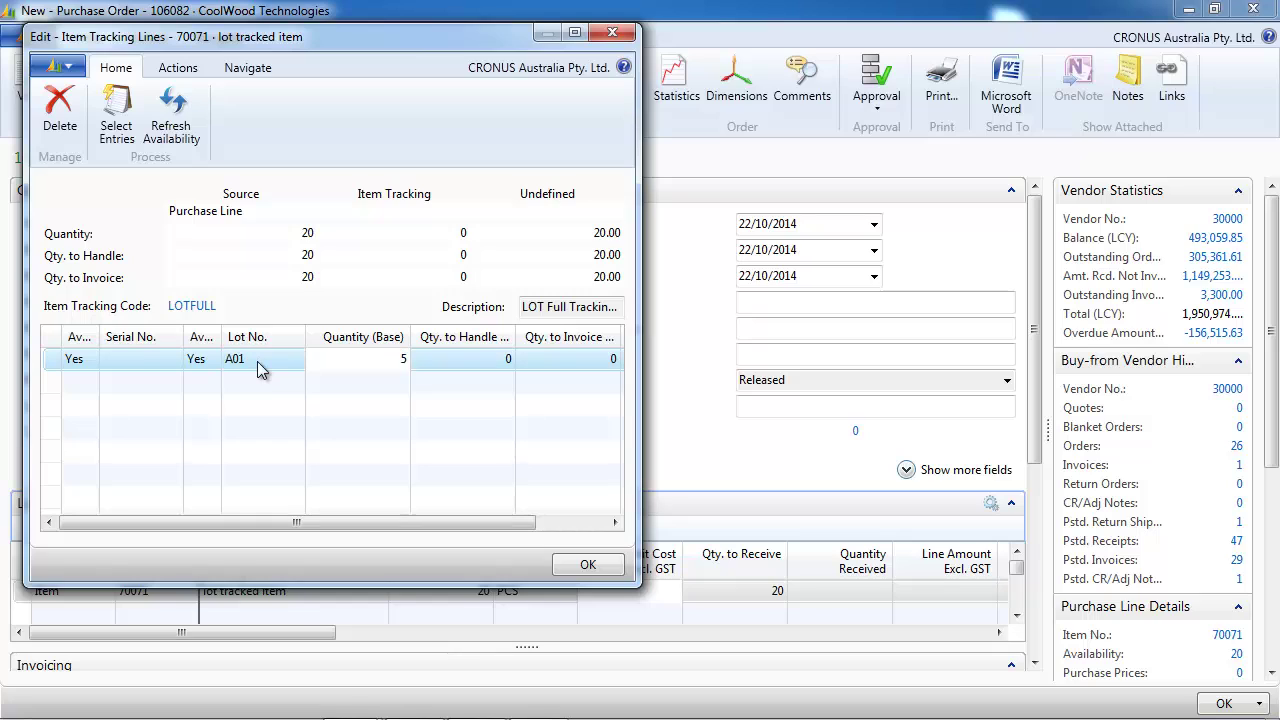
{"action": "type", "text": "5"}
{"action": "key", "text": "Return"}
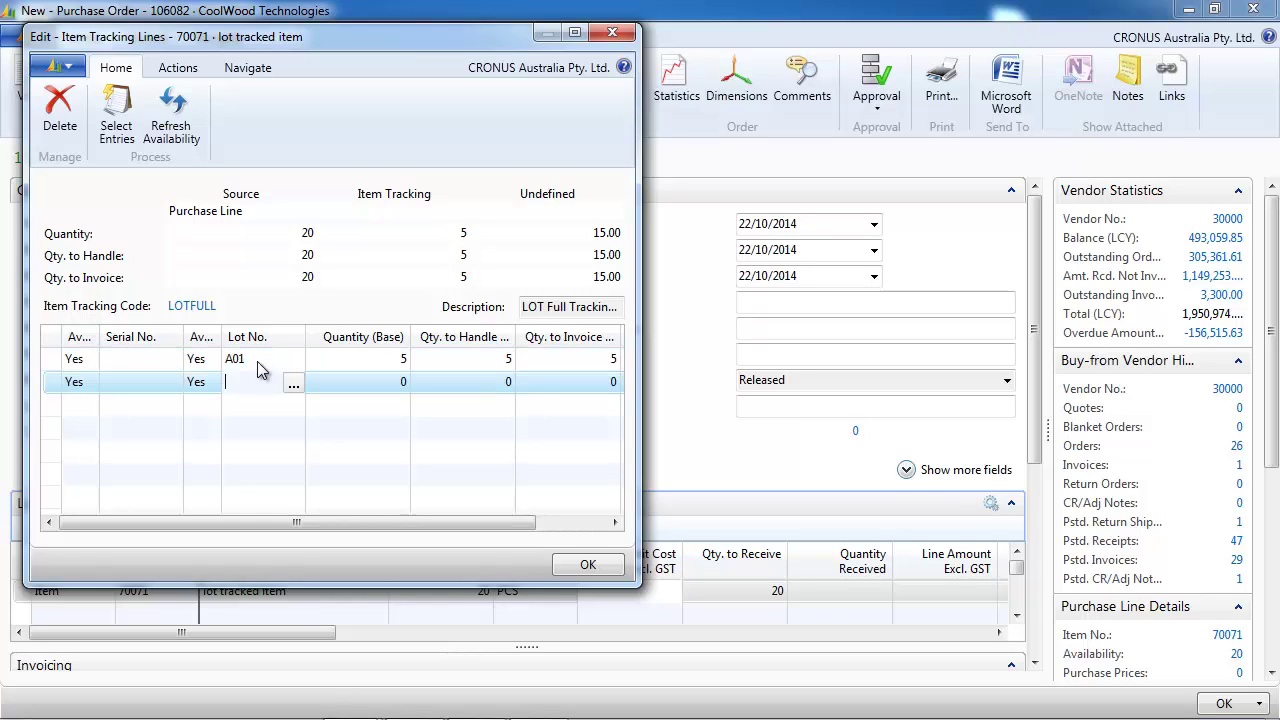
Add lots A02 with quantity 7 and A03 with quantity 8, then save
{"action": "type", "text": "a02"}
{"action": "key", "text": "Tab"}
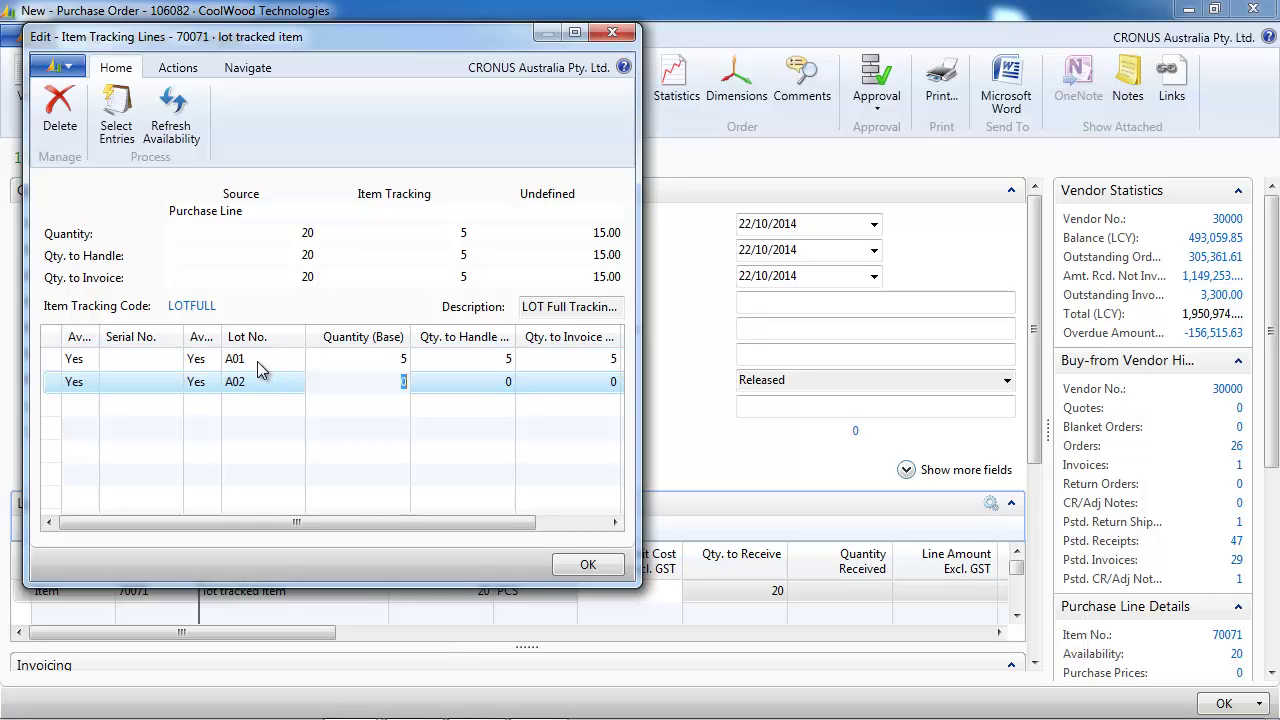
{"action": "type", "text": "7"}
{"action": "key", "text": "Return"}
{"action": "type", "text": "a03"}
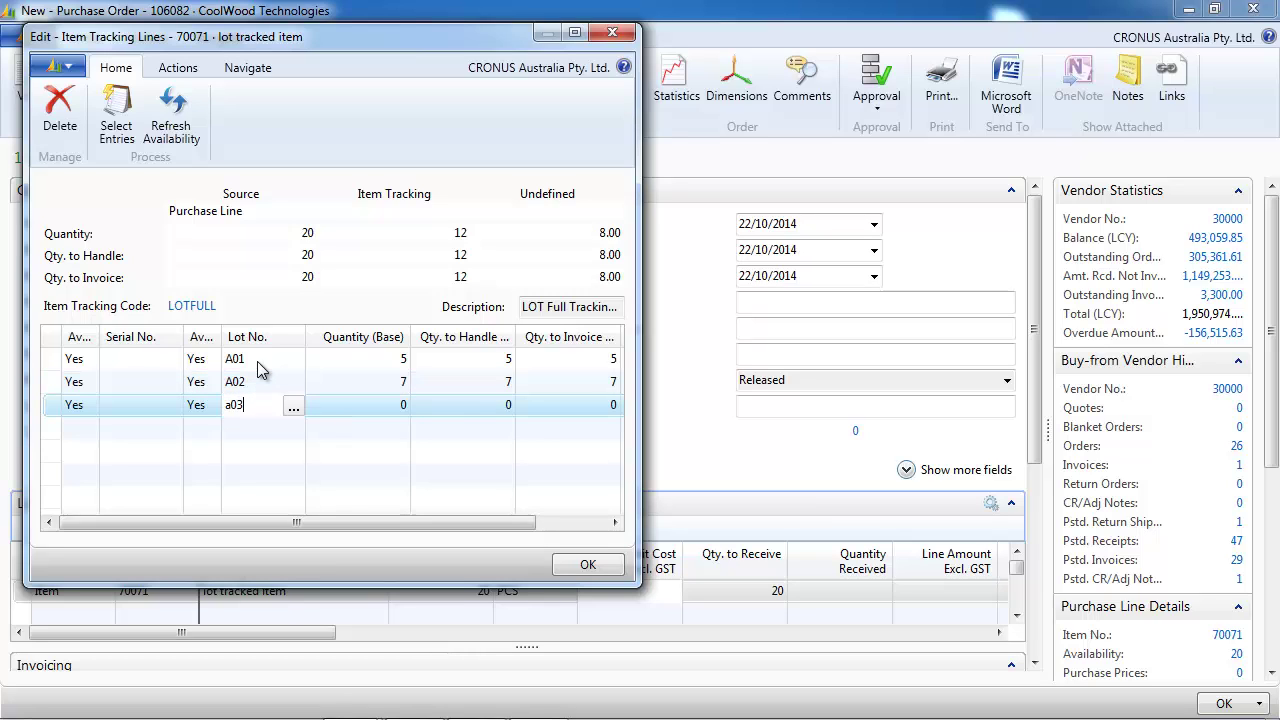
{"action": "key", "text": "Tab"}
{"action": "type", "text": "8"}
{"action": "key", "text": "Tab"}
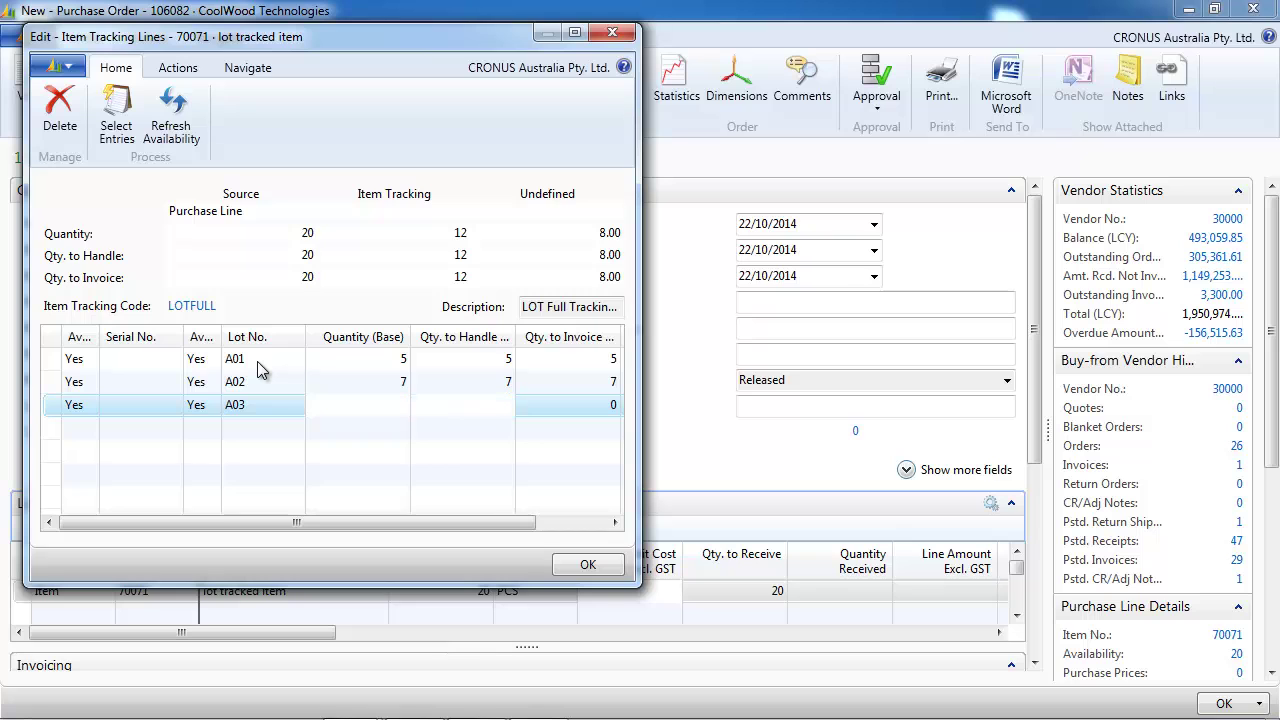
{"action": "left_click", "coordinate": [586, 565]}
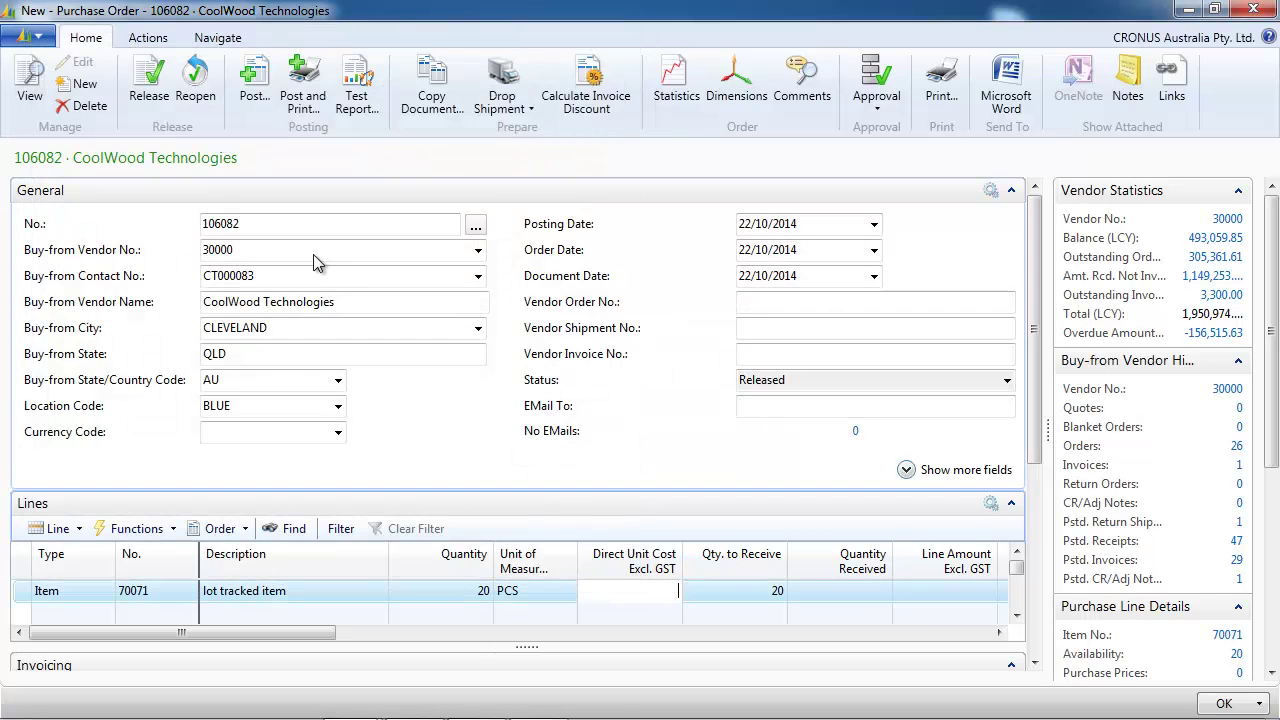
Post the purchase order as Receive and Invoice, then open item 70071 from the filtered list
{"action": "key", "text": "F9"}
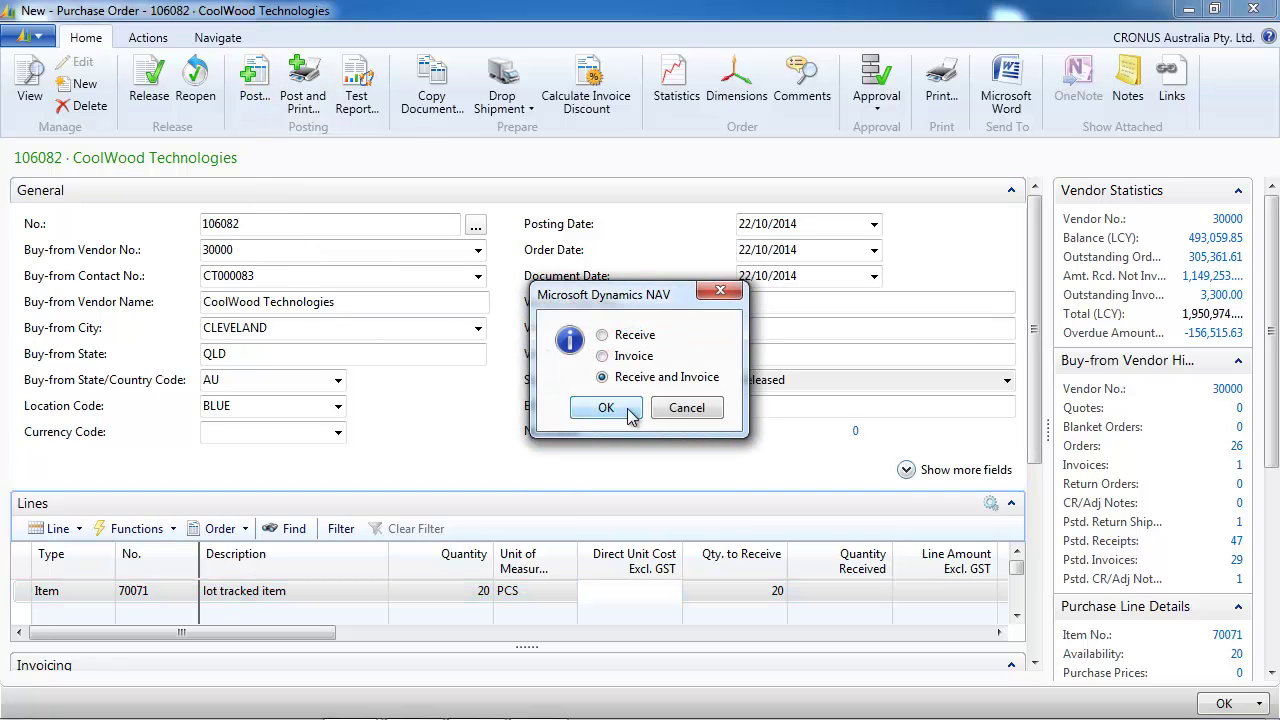
{"action": "left_click", "coordinate": [630, 412]}
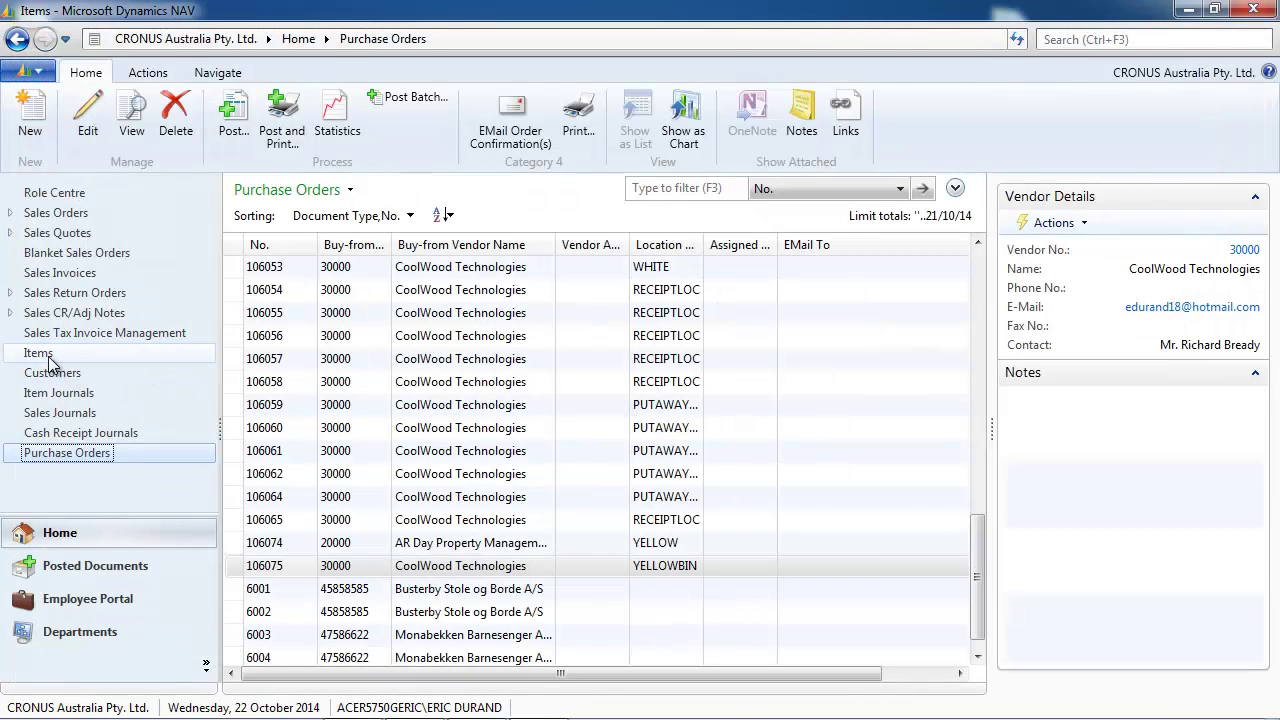
{"action": "left_click", "coordinate": [48, 355]}
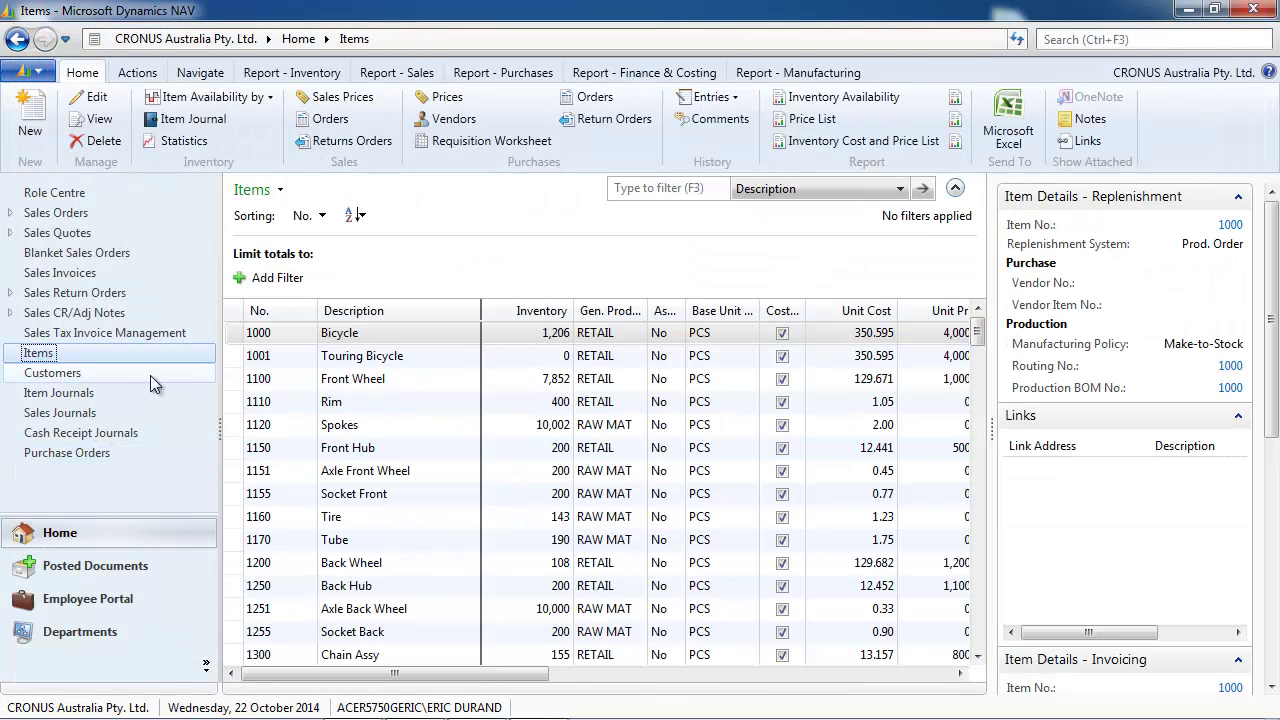
{"action": "left_click", "coordinate": [690, 189]}
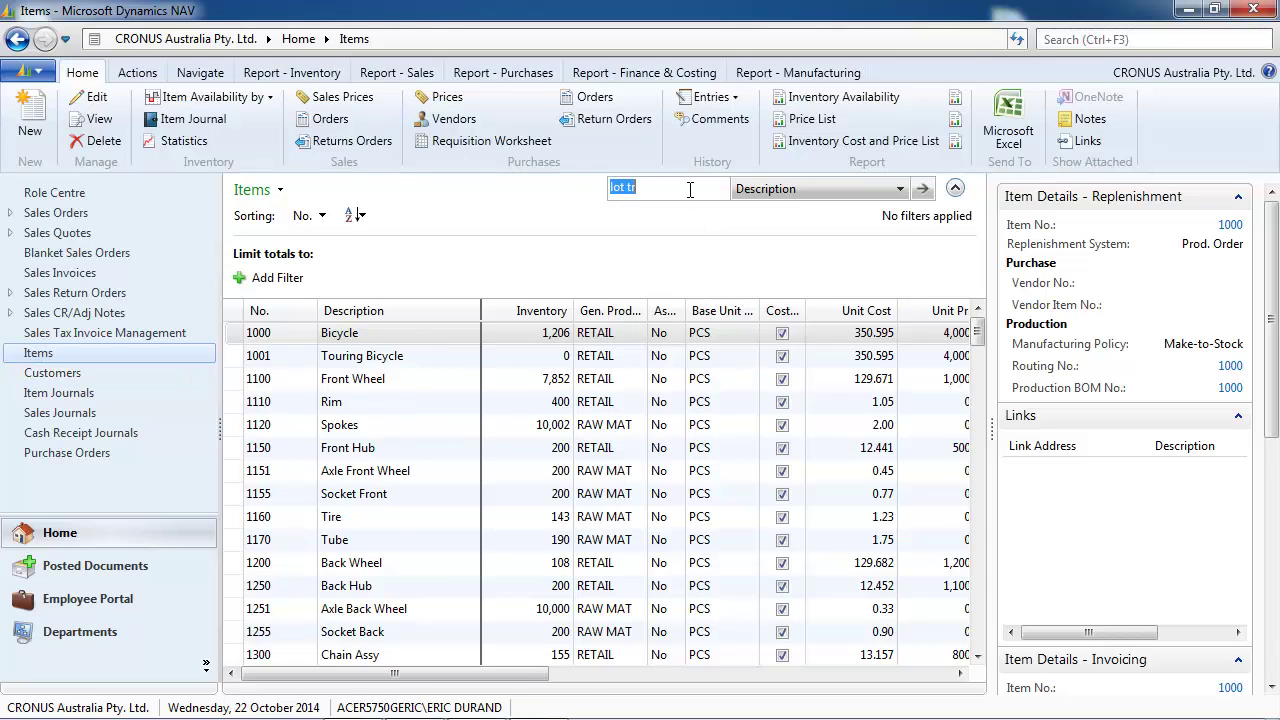
{"action": "left_click", "coordinate": [431, 333]}
{"action": "double_click", "coordinate": [431, 333]}
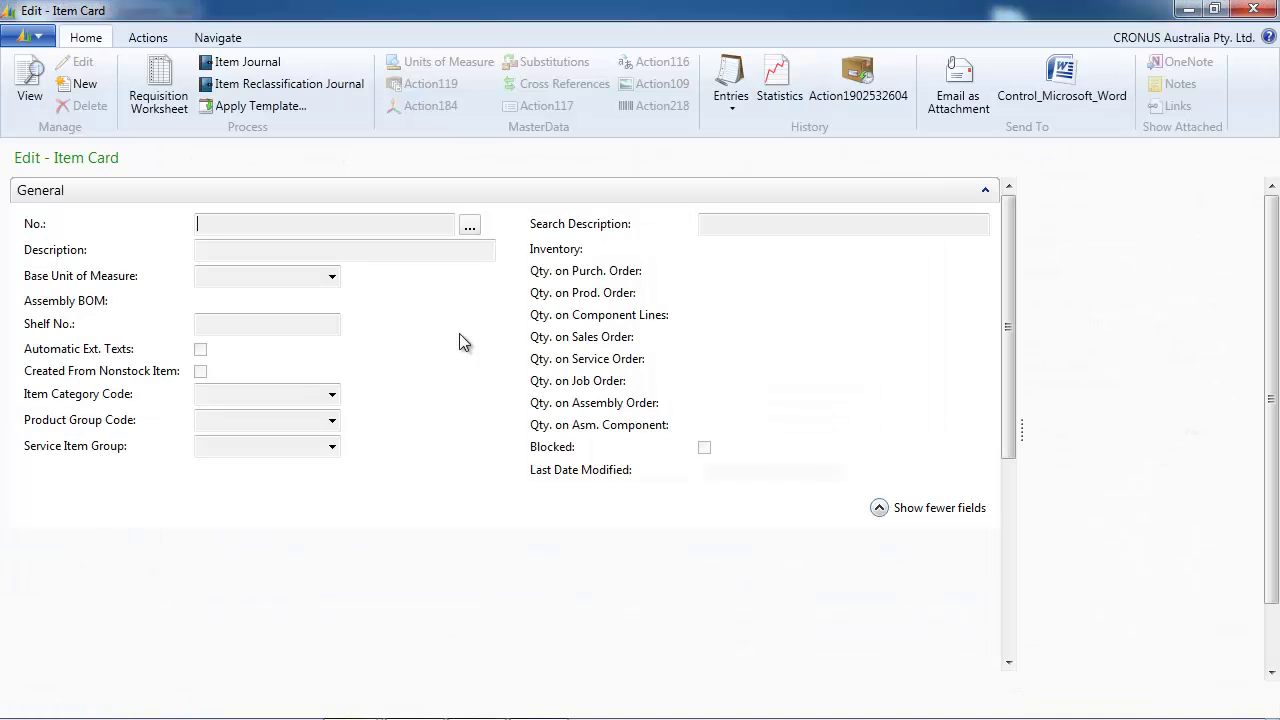
Check item 70071's ledger entries for lots A01–A03, then go to Sales Orders
{"action": "left_click", "coordinate": [731, 95]}
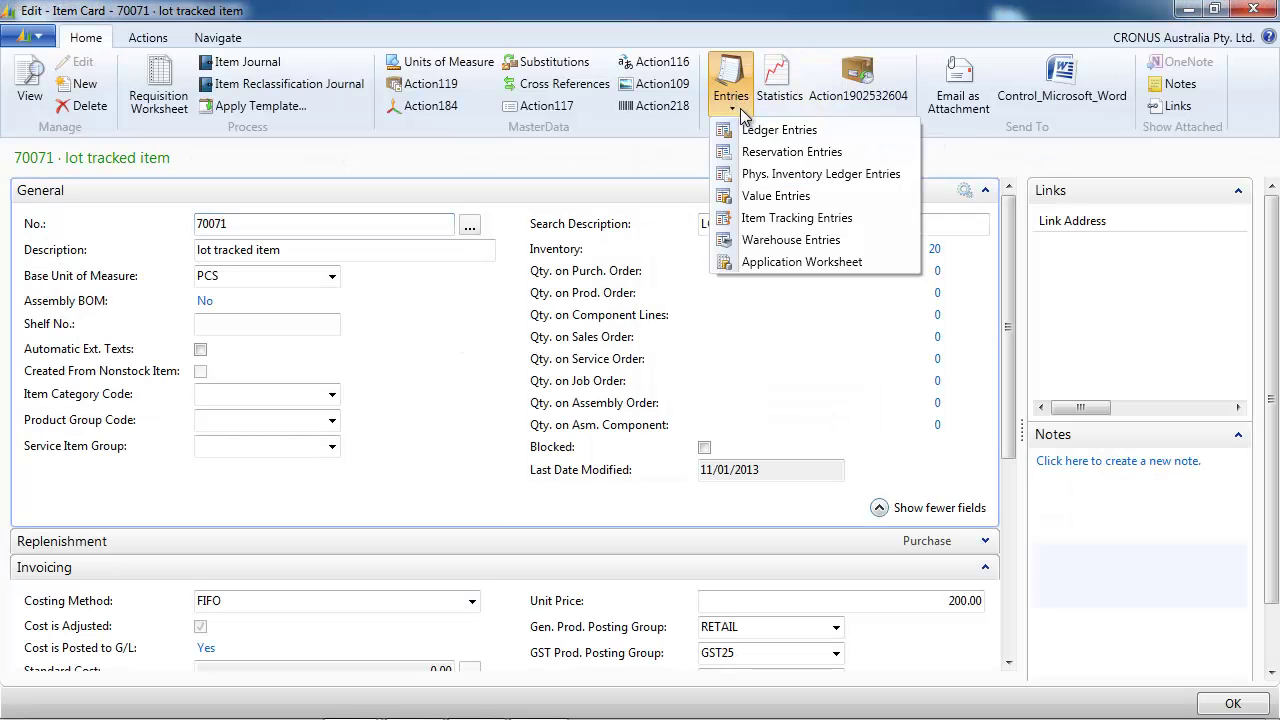
{"action": "left_click", "coordinate": [760, 132]}
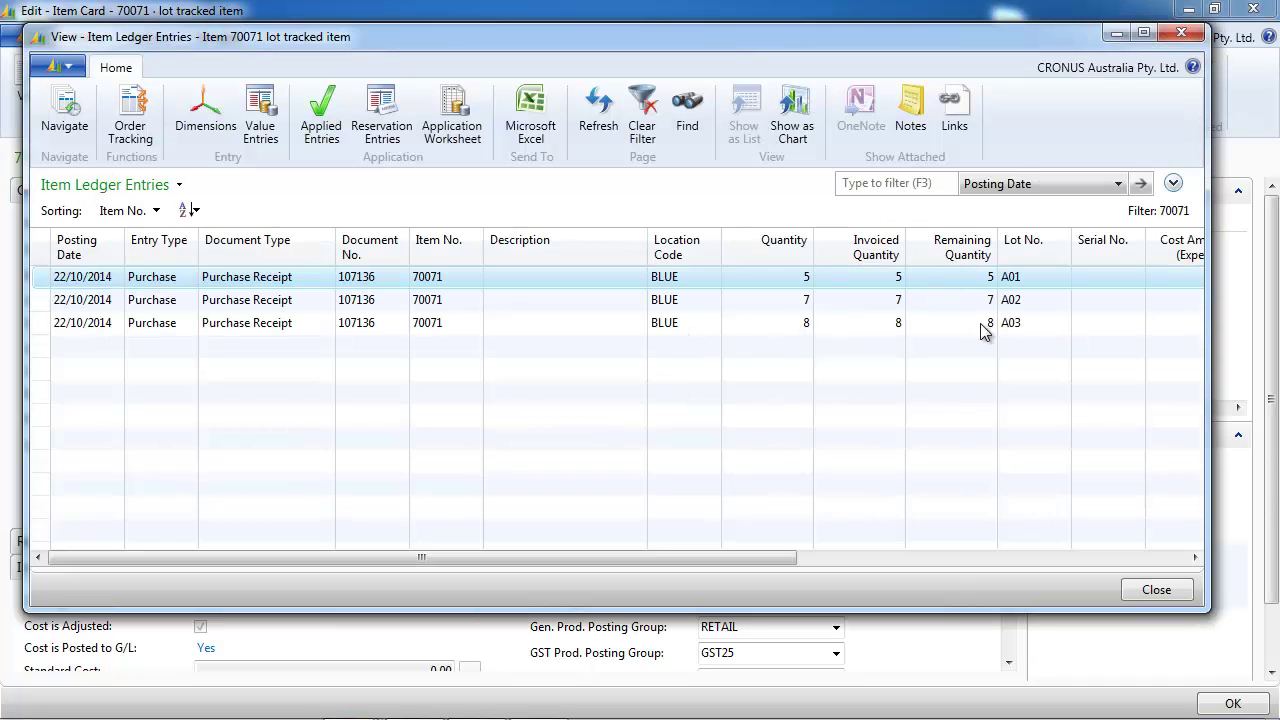
{"action": "left_click", "coordinate": [1181, 33]}
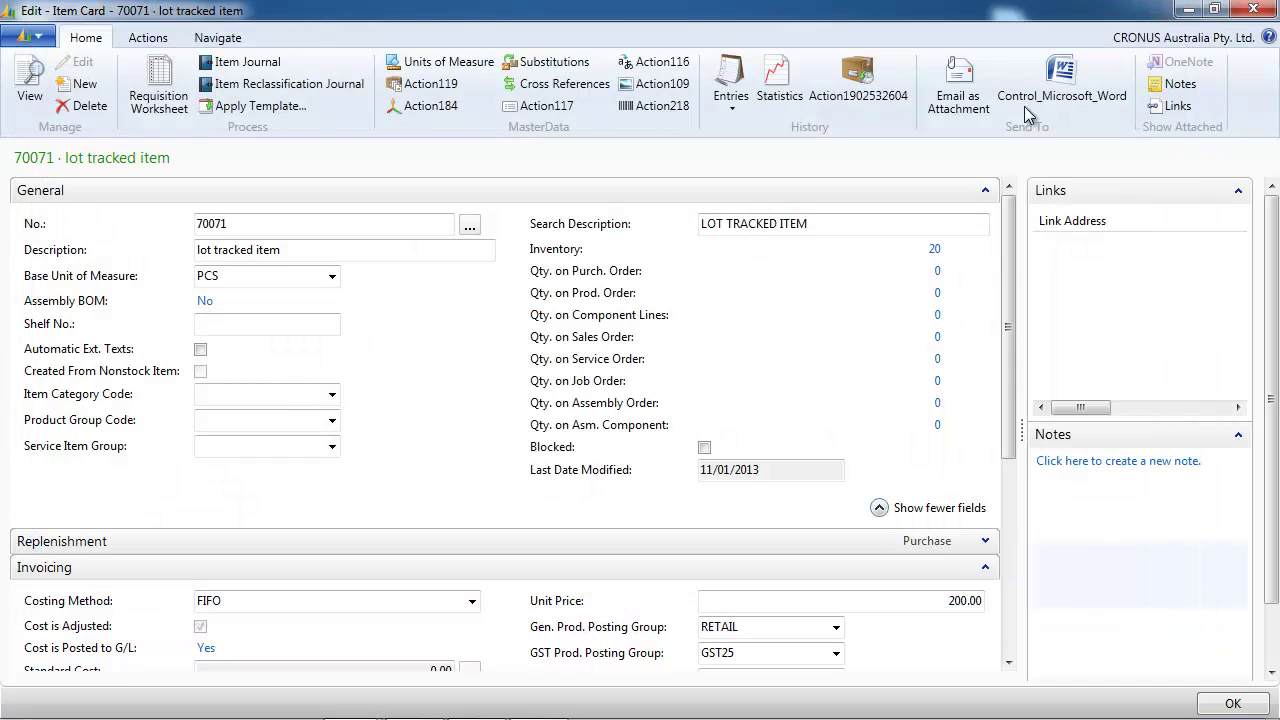
{"action": "left_click", "coordinate": [1253, 9]}
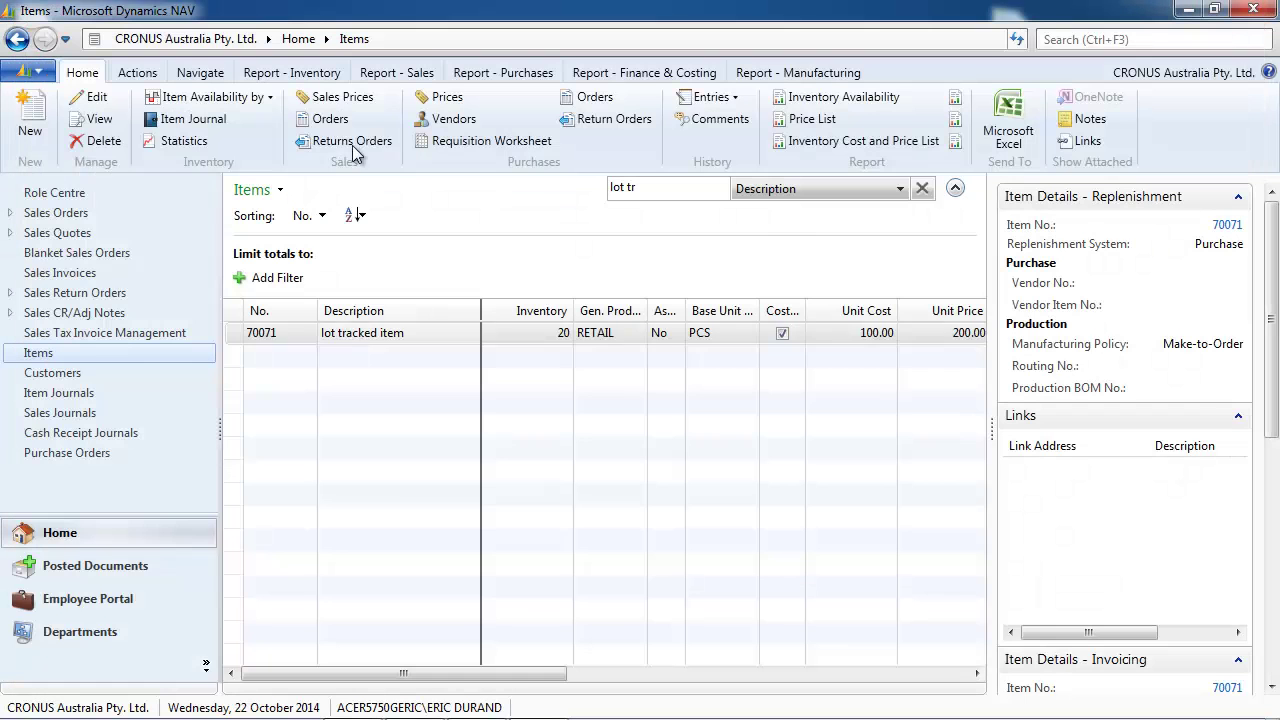
{"action": "left_click", "coordinate": [49, 216]}
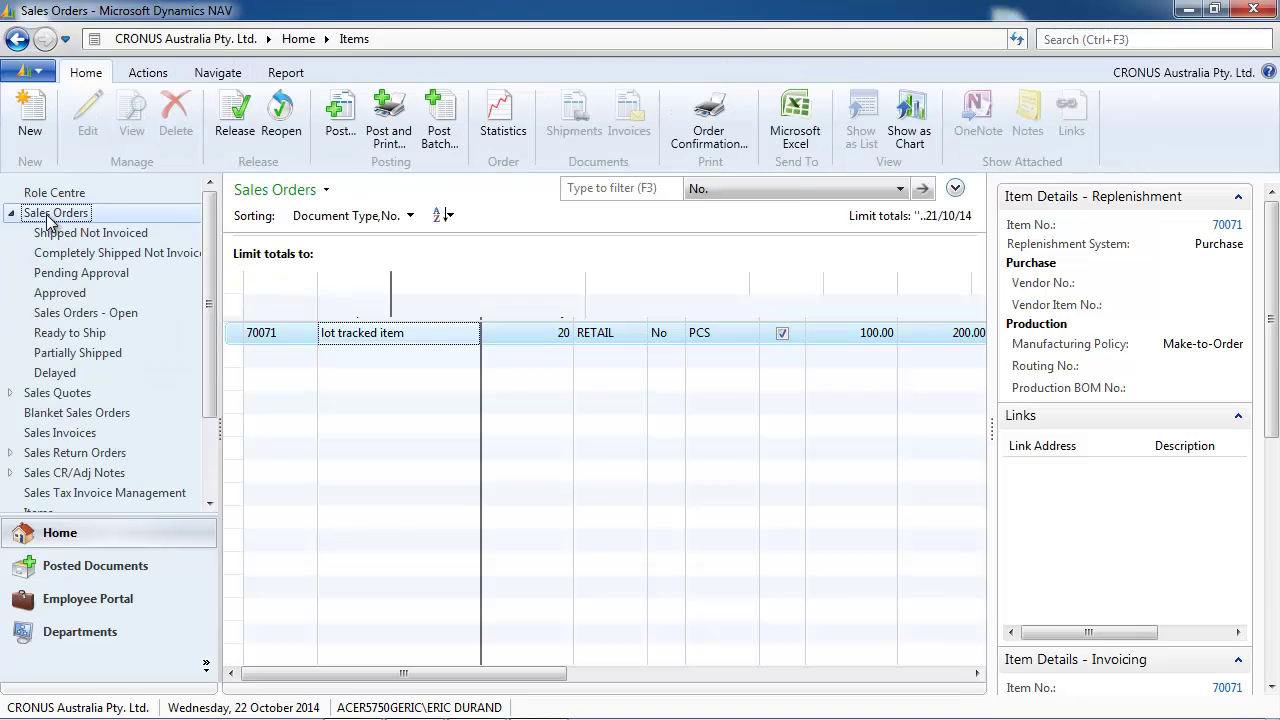
Create a new sales order for customer 20000 with location BLUE
{"action": "left_click", "coordinate": [31, 125]}
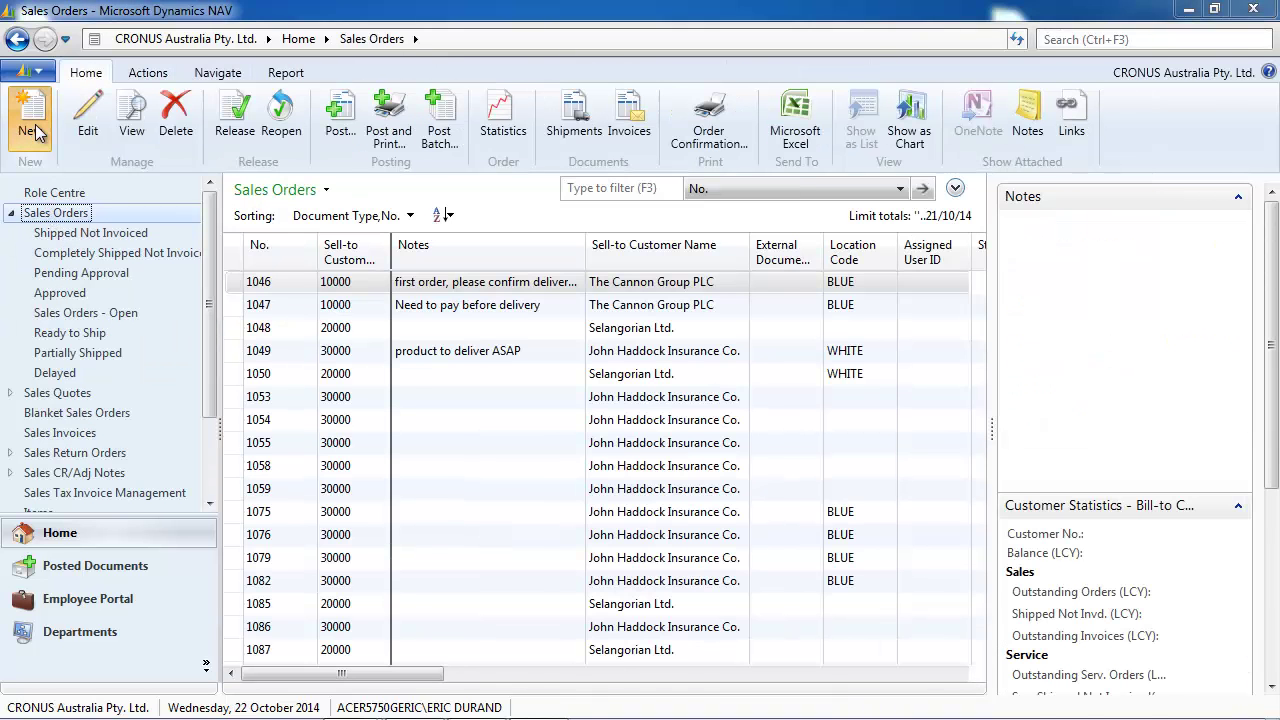
{"action": "left_click", "coordinate": [247, 258]}
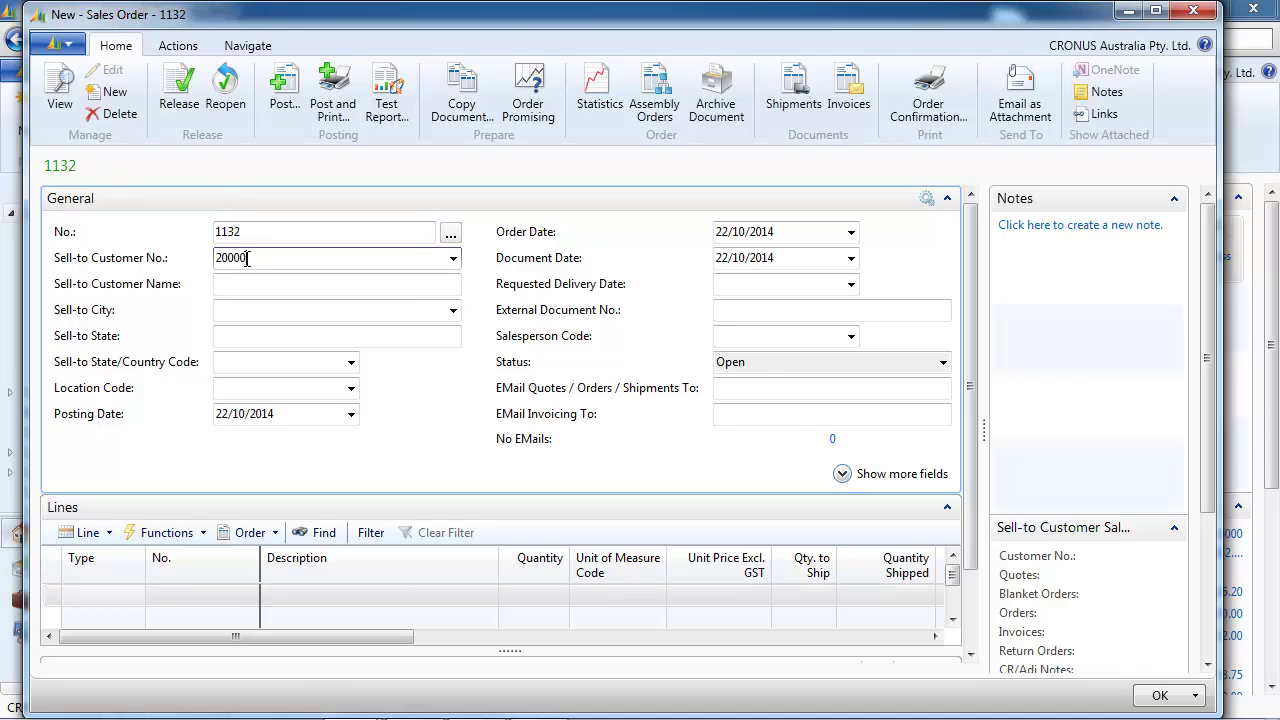
{"action": "left_click", "coordinate": [250, 336]}
{"action": "left_click", "coordinate": [251, 390]}
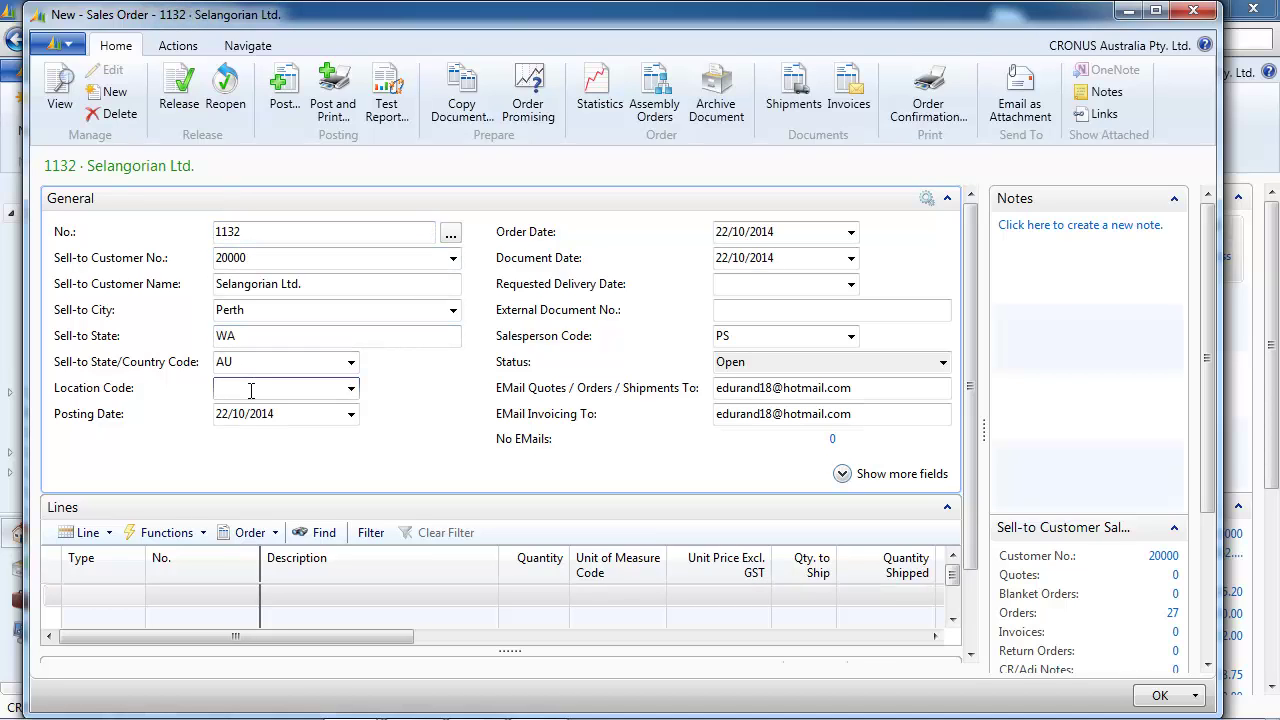
{"action": "key", "text": "Tab"}
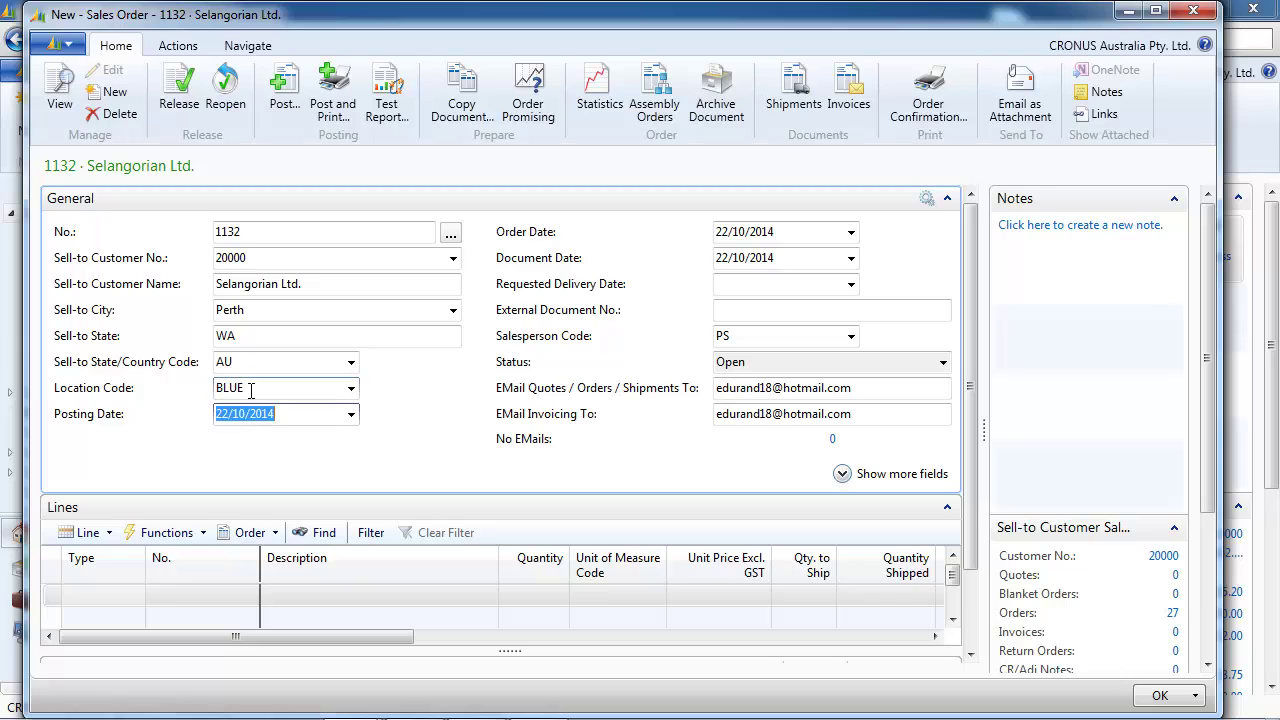
Add an Item line for 4 of item 70071 and release the order
{"action": "left_click", "coordinate": [120, 600]}
{"action": "type", "text": "i"}
{"action": "left_click", "coordinate": [178, 592]}
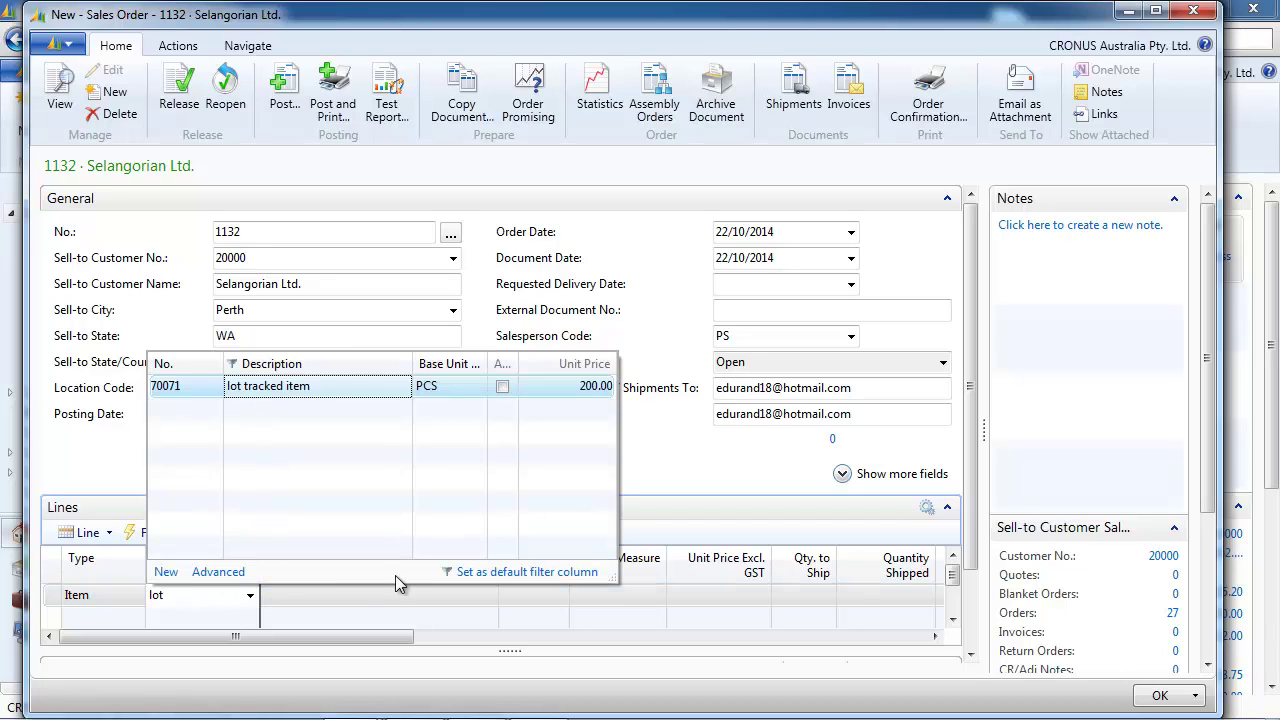
{"action": "left_click", "coordinate": [268, 398]}
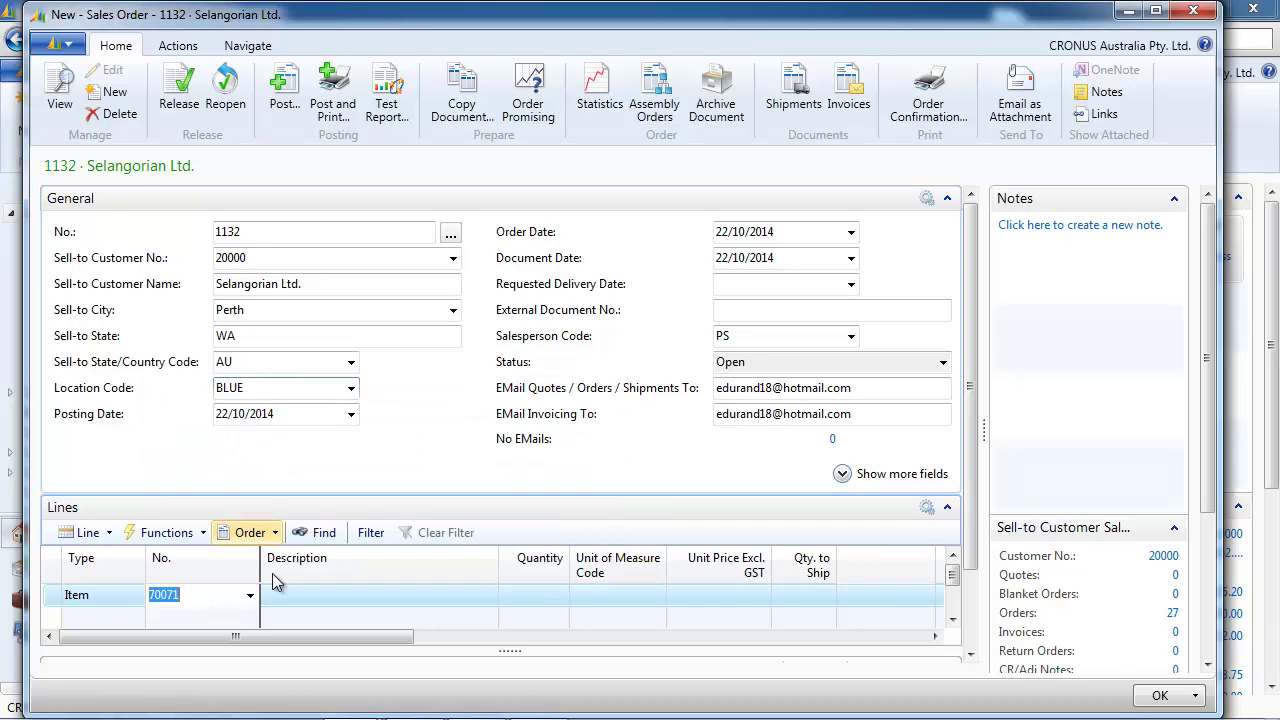
{"action": "left_click", "coordinate": [346, 594]}
{"action": "left_click", "coordinate": [536, 596]}
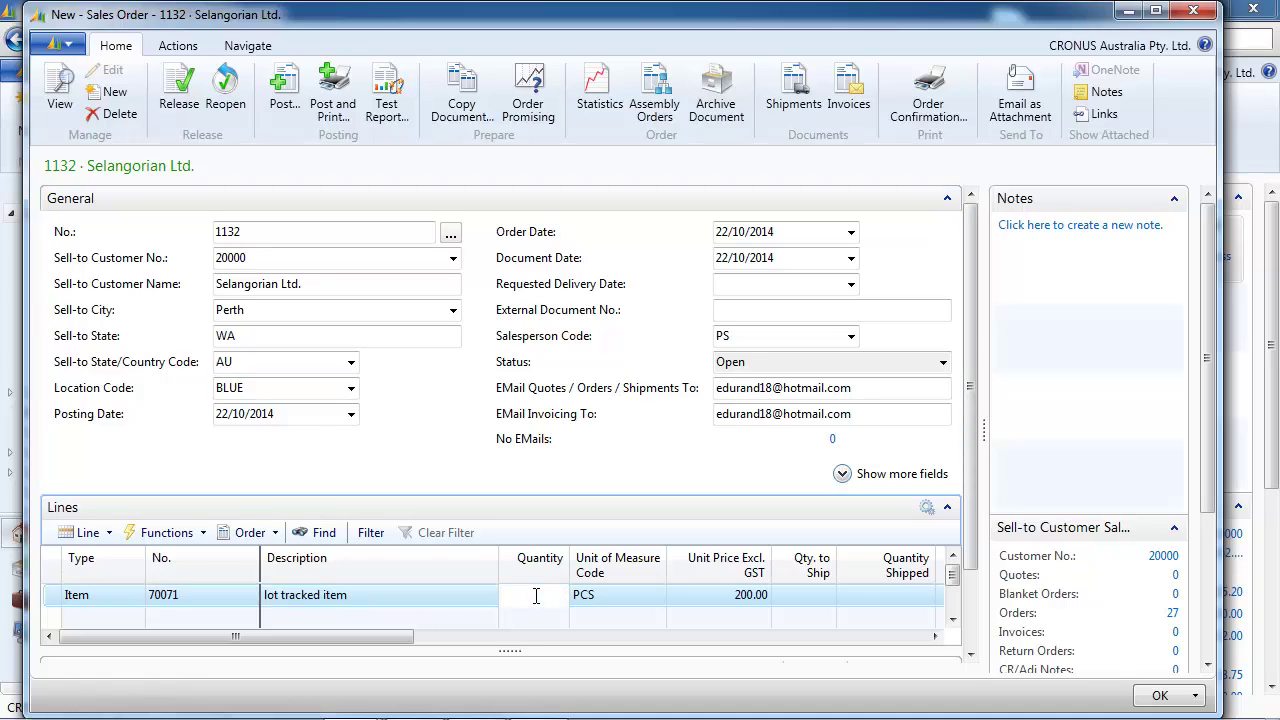
{"action": "key", "text": "Return"}
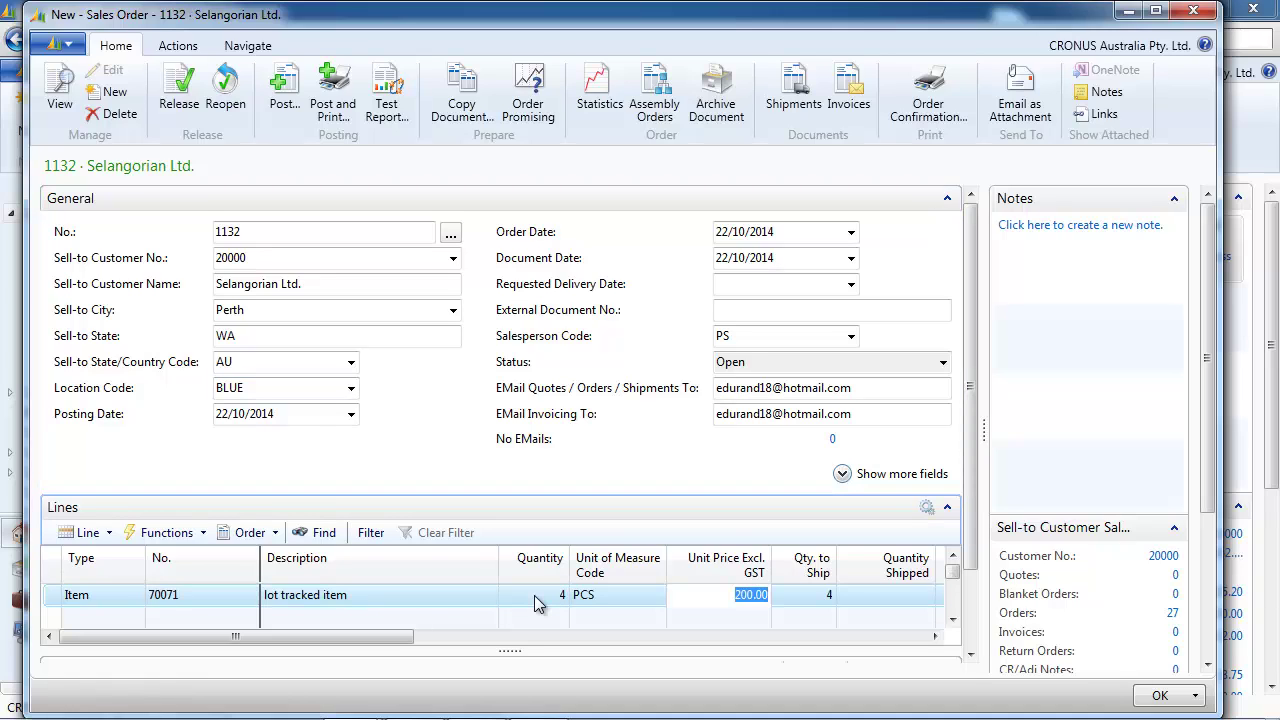
{"action": "left_click", "coordinate": [178, 96]}
{"action": "left_click", "coordinate": [86, 532]}
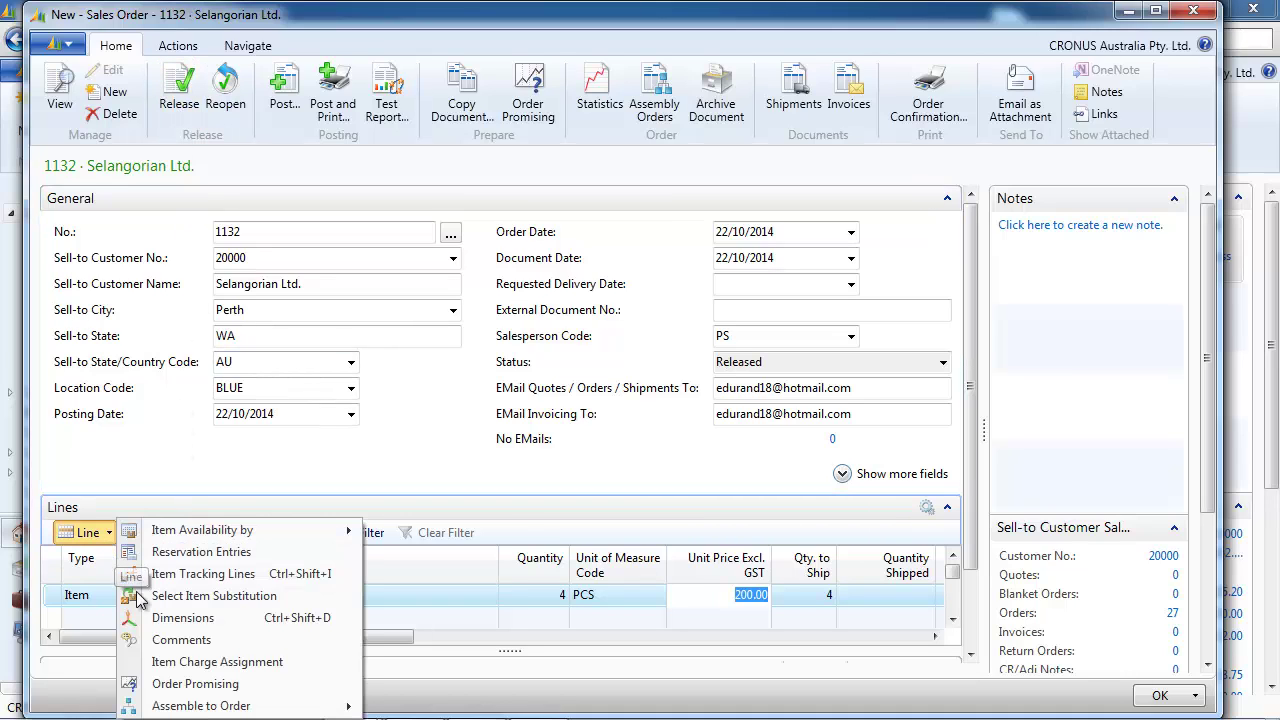
Open item tracking for the sales line and assign lot A02 for quantity 1
{"action": "left_click", "coordinate": [204, 574]}
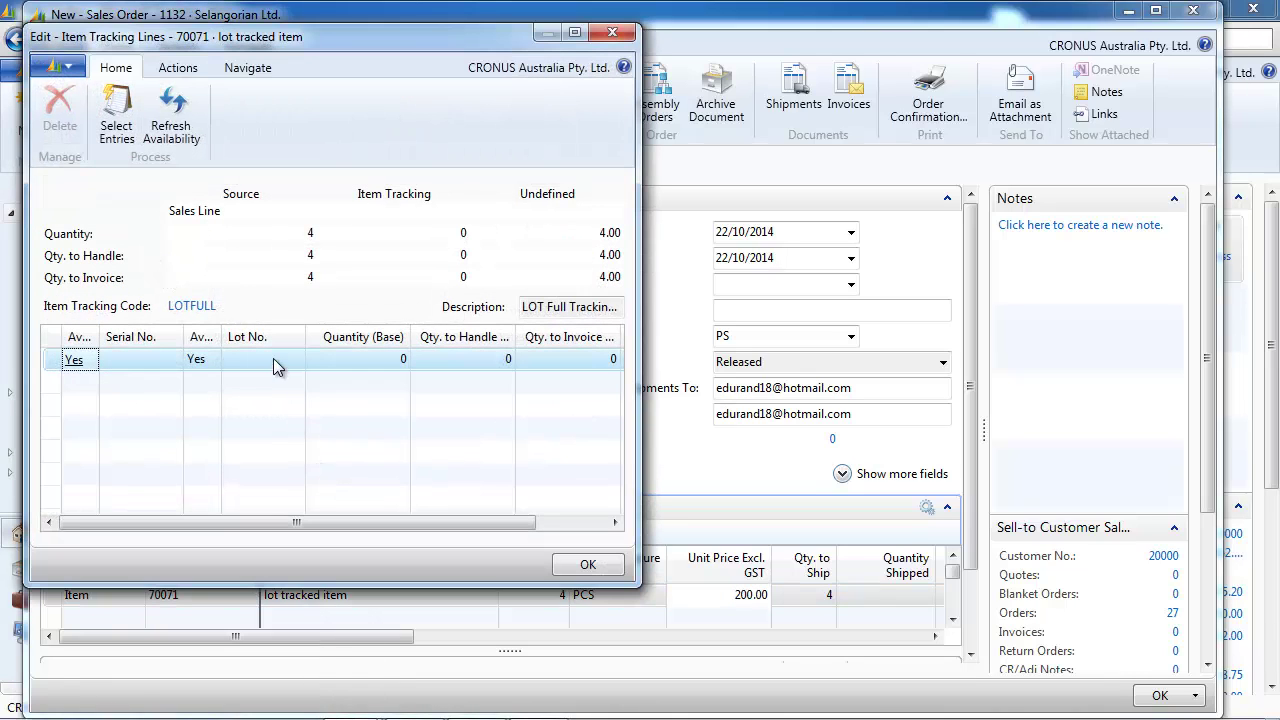
{"action": "left_click", "coordinate": [273, 360]}
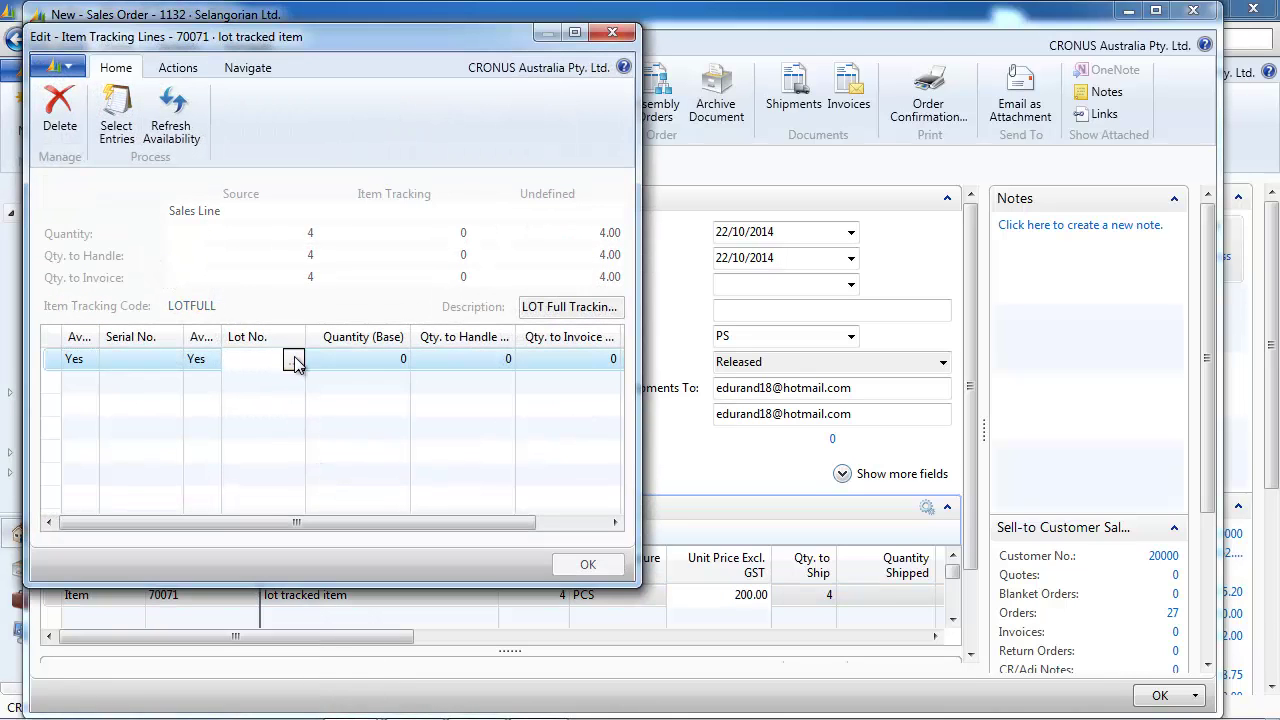
{"action": "left_click", "coordinate": [293, 360]}
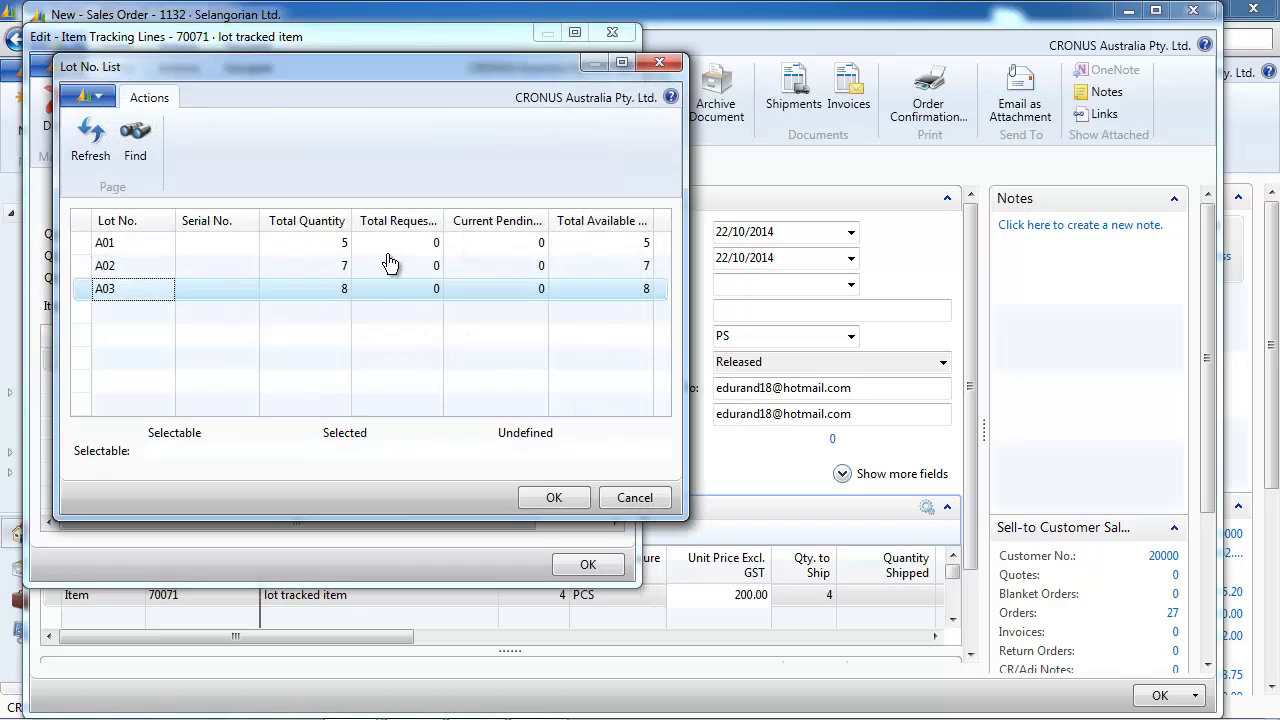
{"action": "left_click", "coordinate": [221, 267]}
{"action": "left_click", "coordinate": [550, 498]}
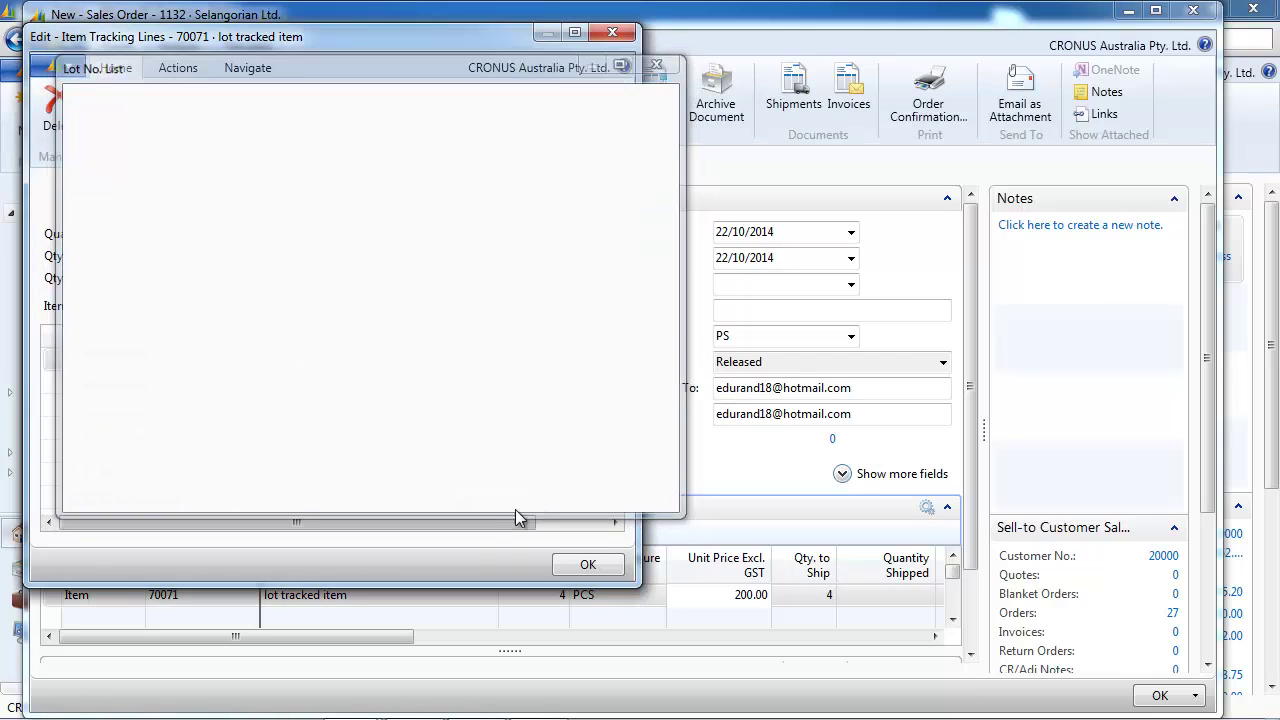
{"action": "type", "text": "1"}
{"action": "key", "text": "Return"}
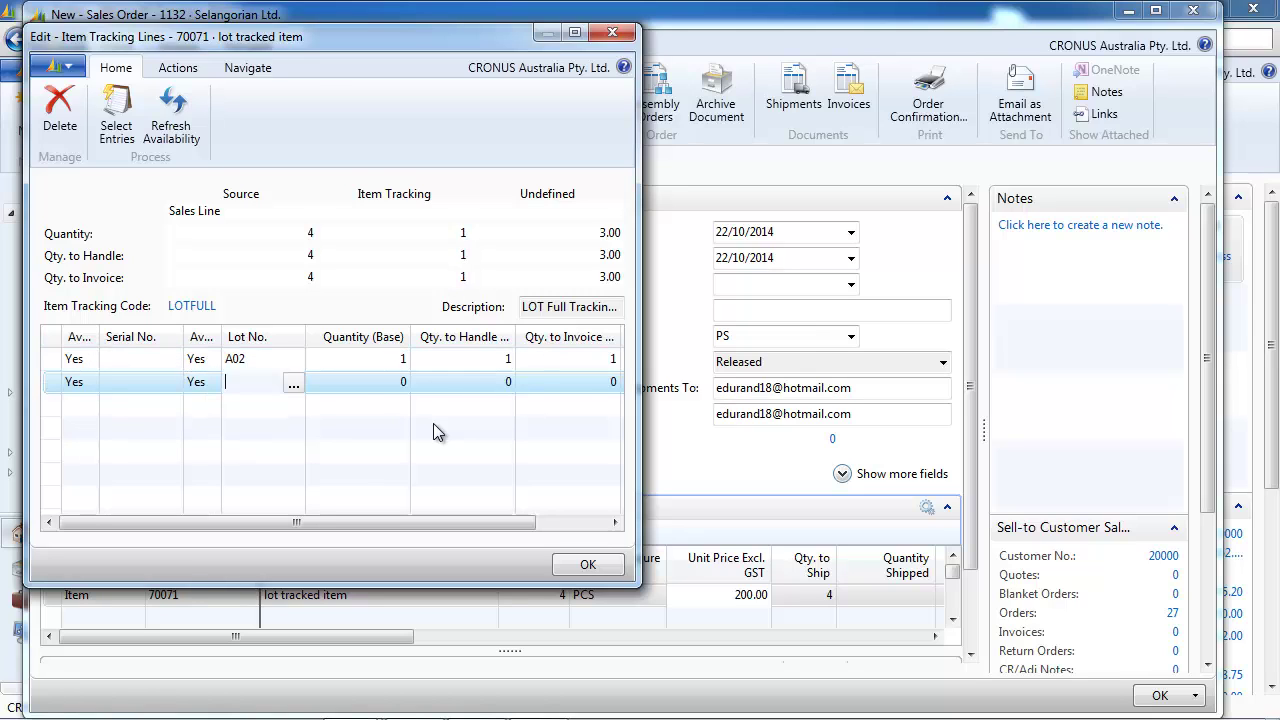
Assign lot A03 to the second tracking line for the remaining 3 and save
{"action": "left_click", "coordinate": [293, 386]}
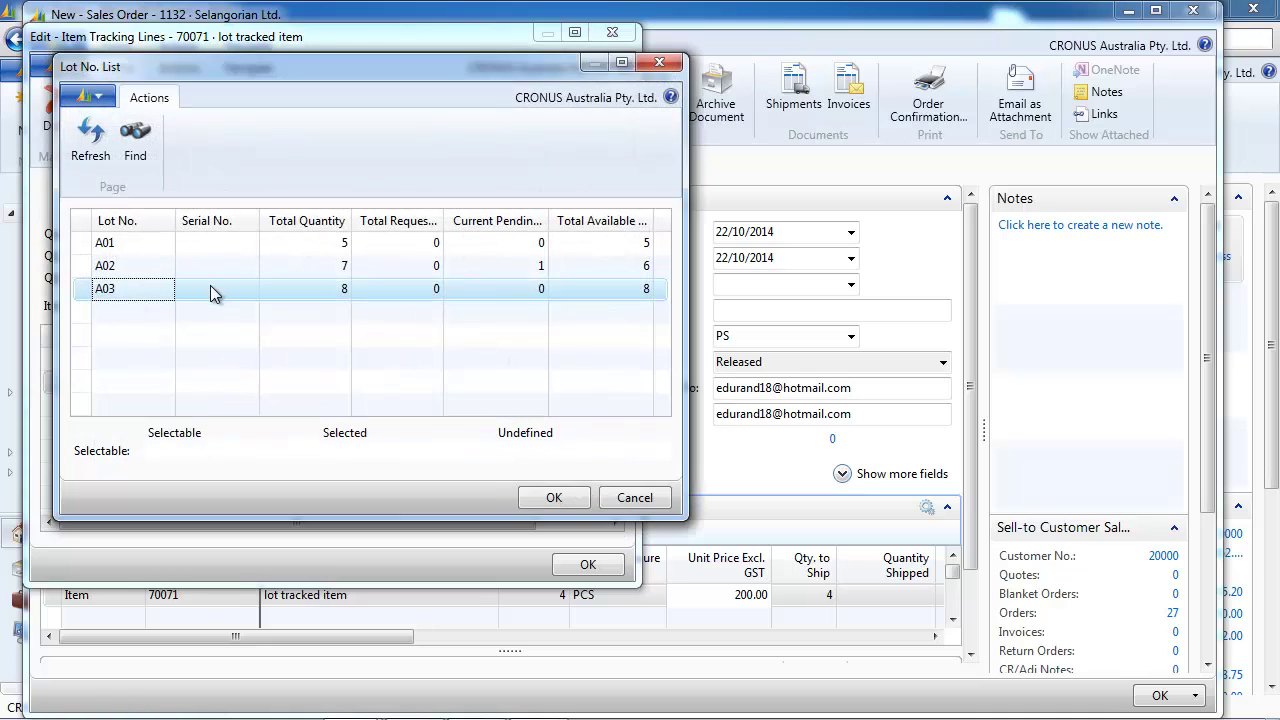
{"action": "left_click", "coordinate": [213, 285]}
{"action": "left_click", "coordinate": [553, 497]}
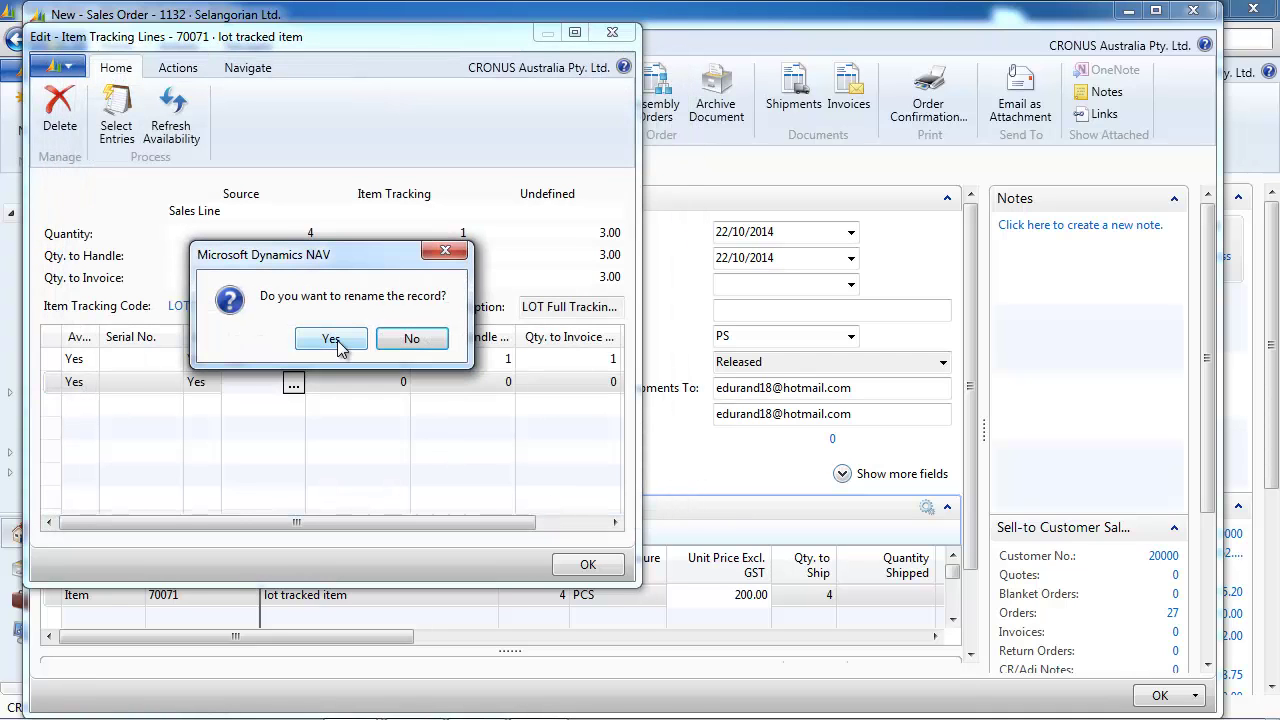
{"action": "left_click", "coordinate": [411, 338]}
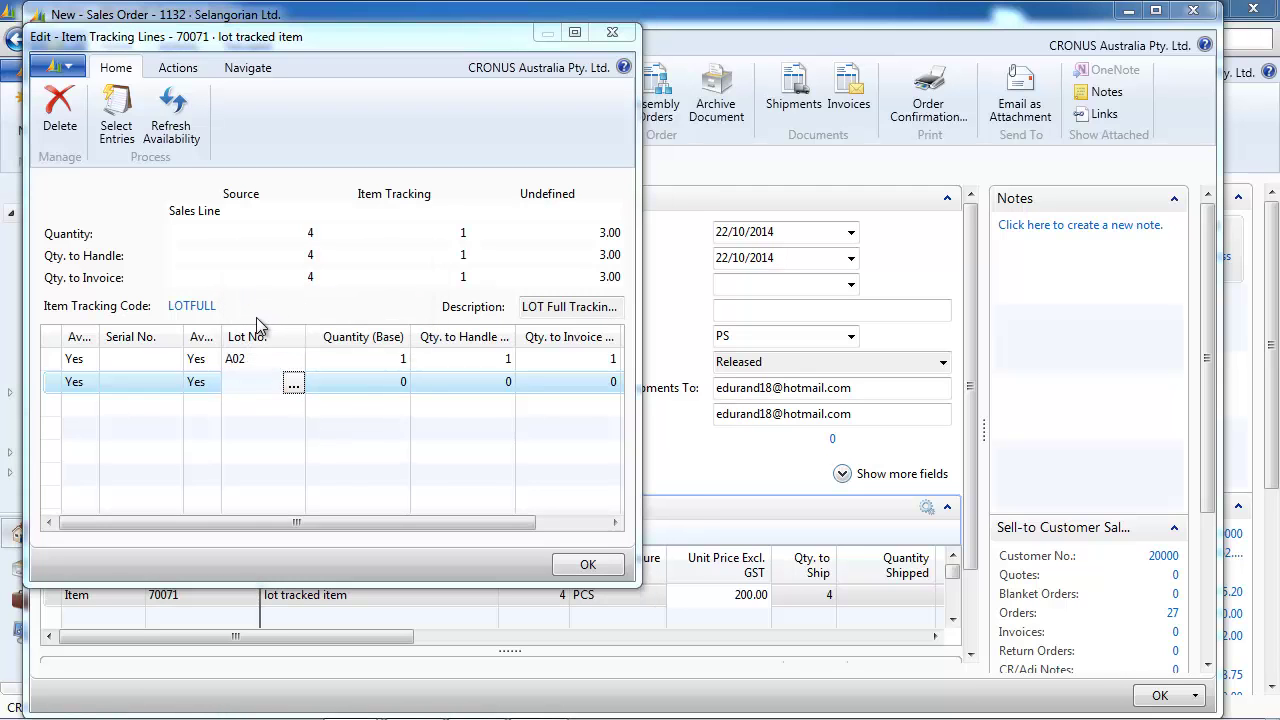
{"action": "left_click", "coordinate": [293, 383]}
{"action": "left_click", "coordinate": [215, 288]}
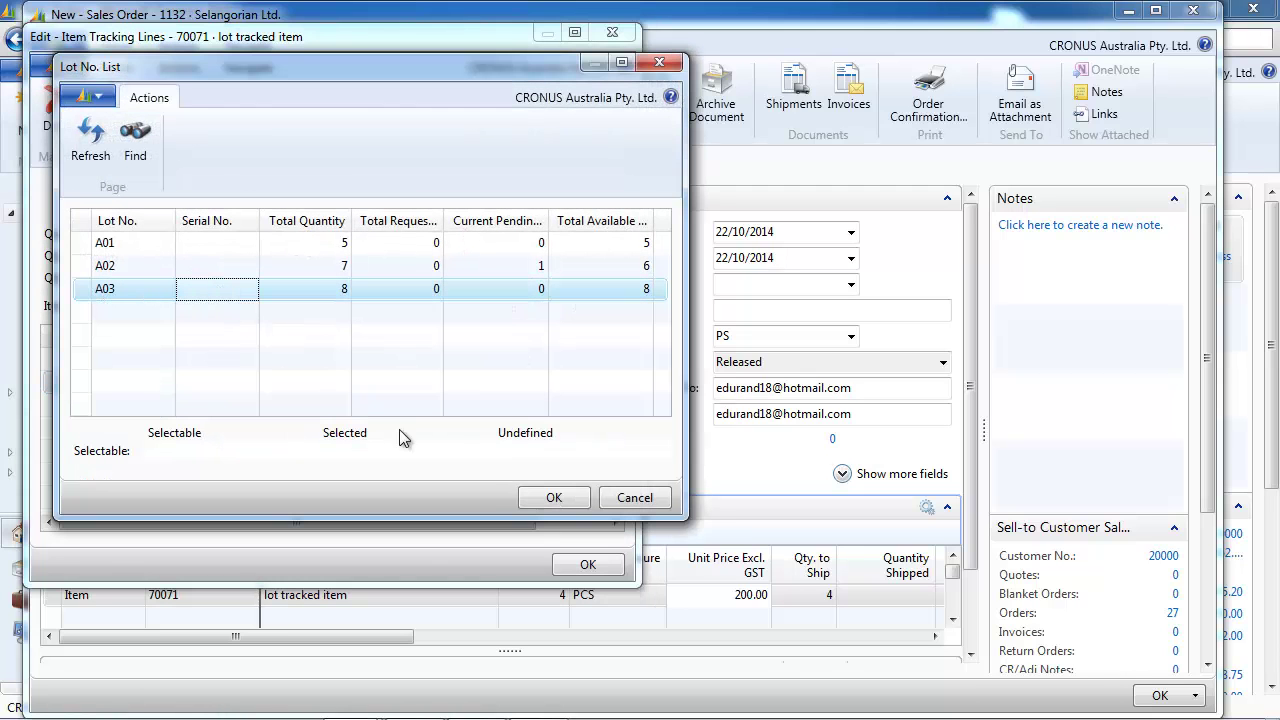
{"action": "left_click", "coordinate": [532, 497]}
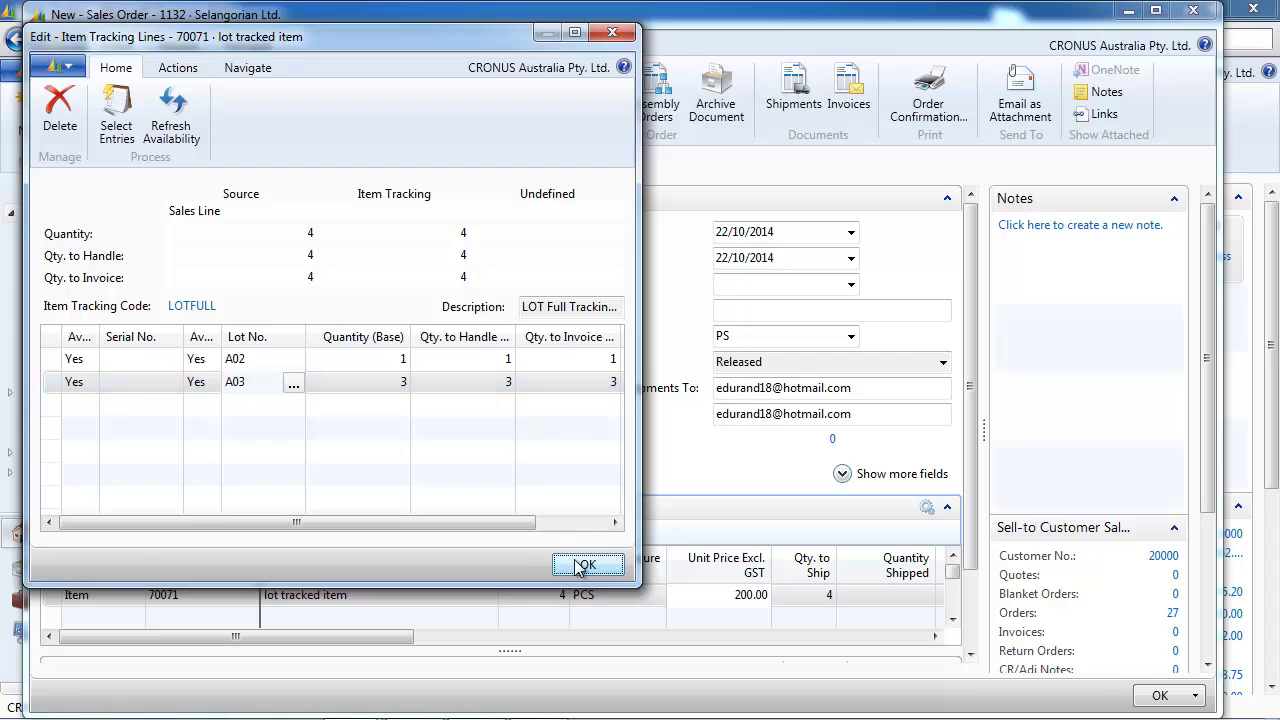
{"action": "left_click", "coordinate": [582, 566]}
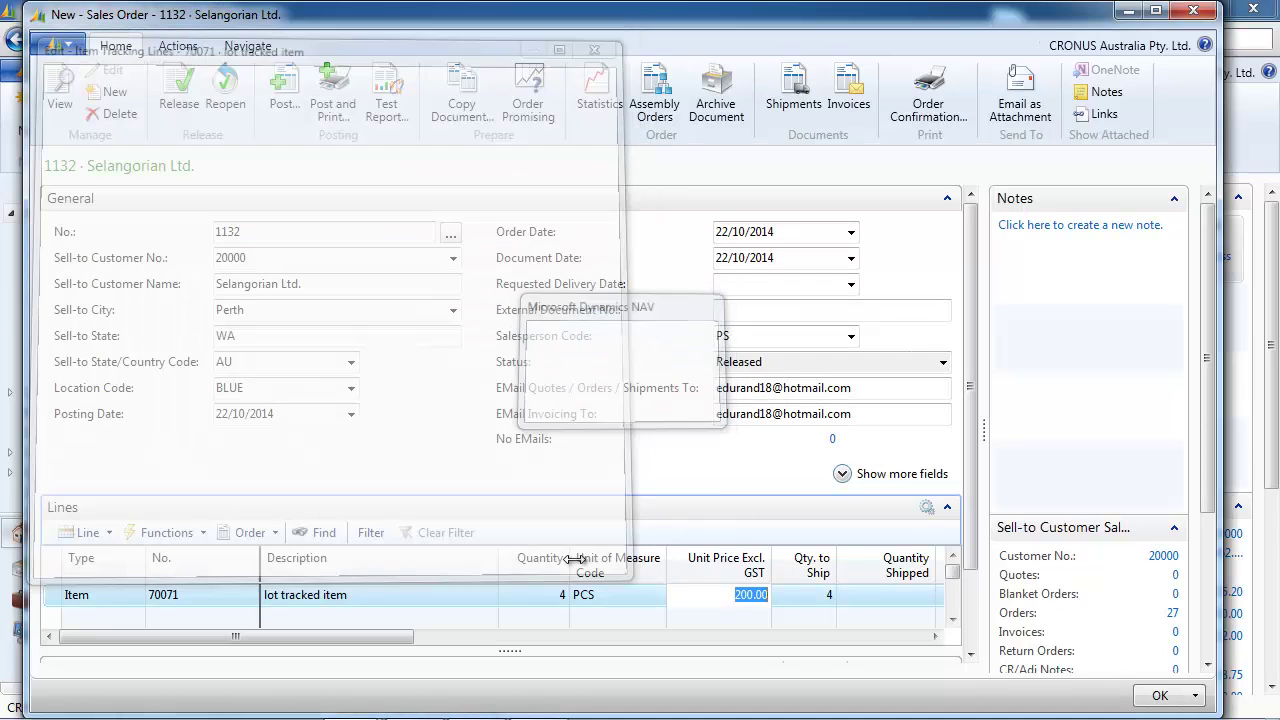
Post sales order 1132 as Ship and Invoice, then open item 70071's card
{"action": "left_click", "coordinate": [284, 95]}
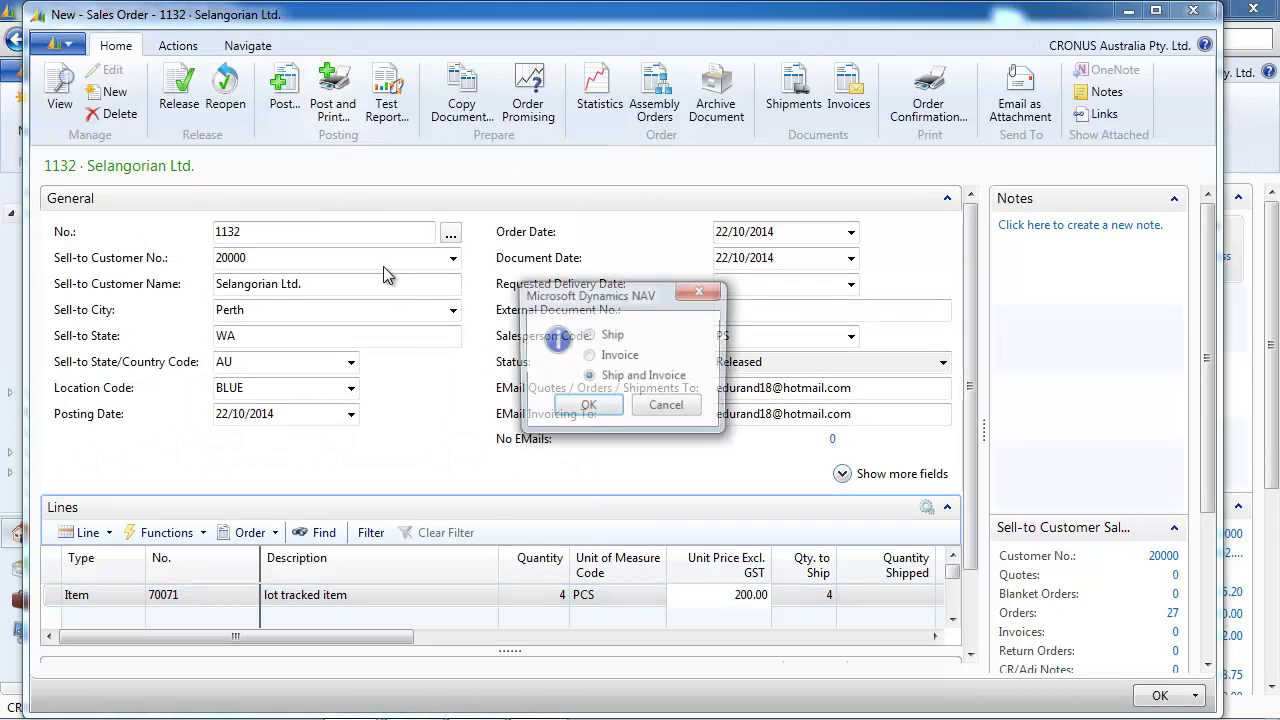
{"action": "left_click", "coordinate": [588, 405]}
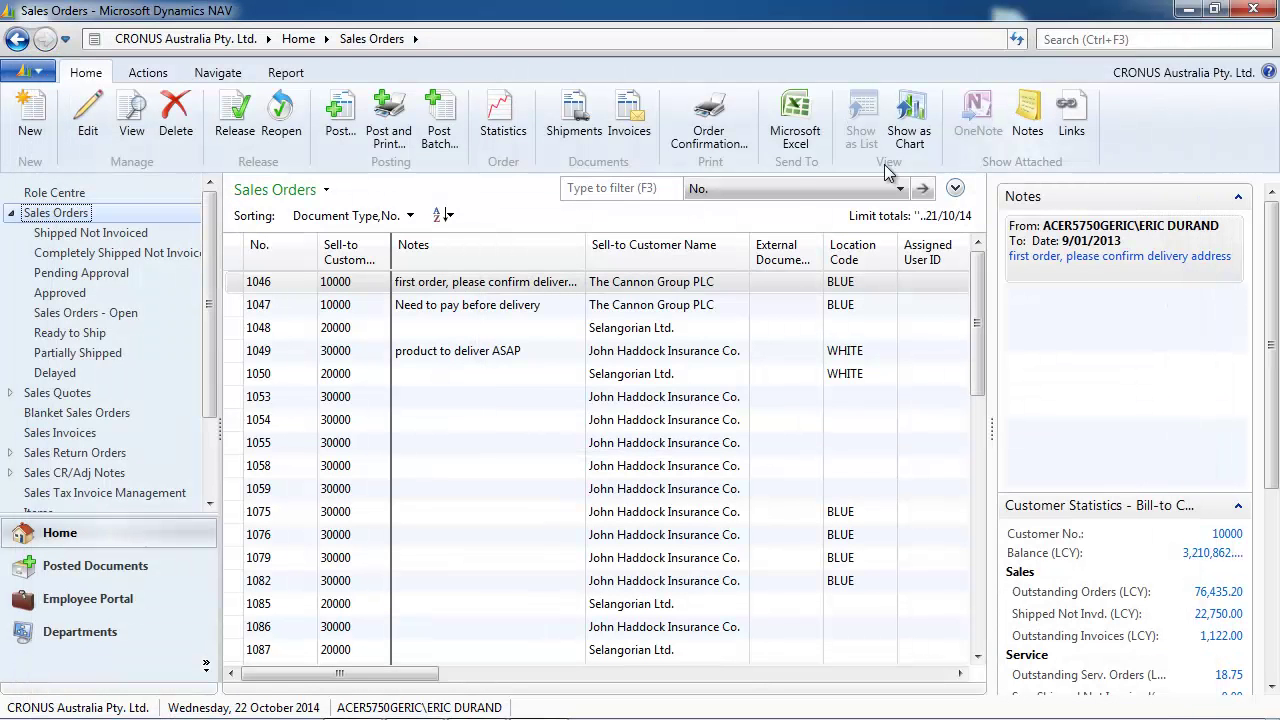
{"action": "left_click", "coordinate": [10, 213]}
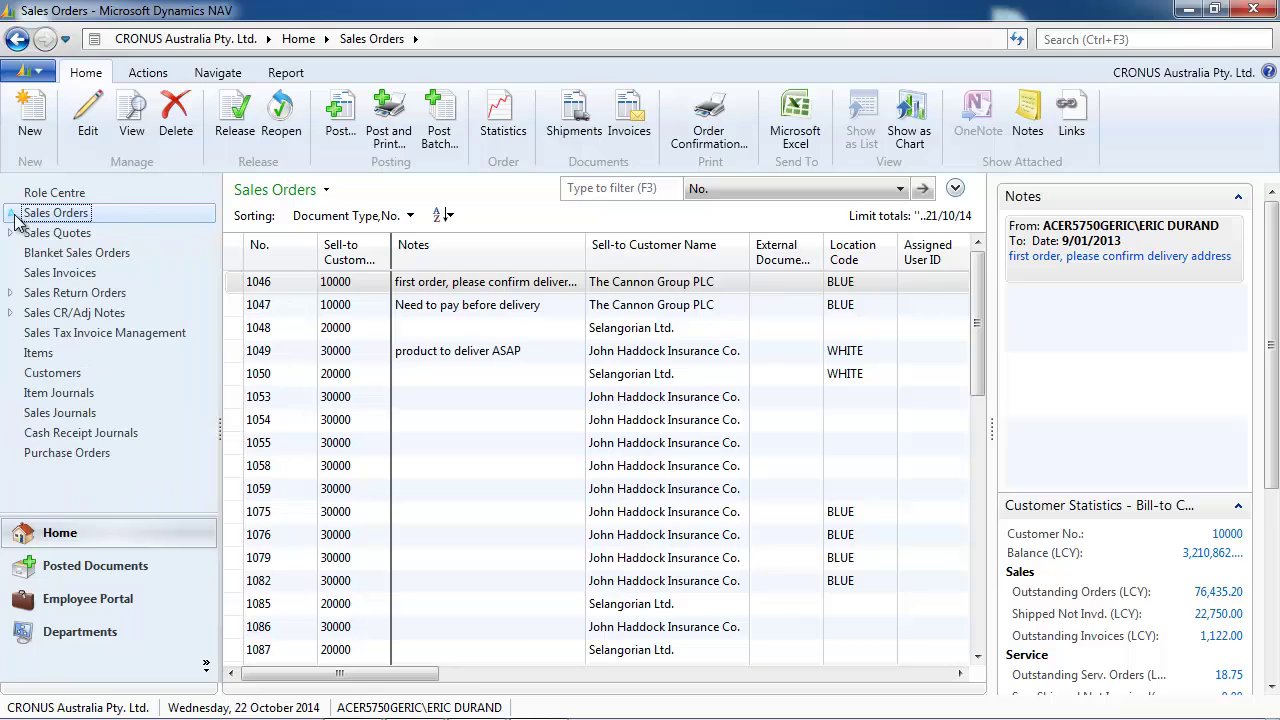
{"action": "left_click", "coordinate": [37, 354]}
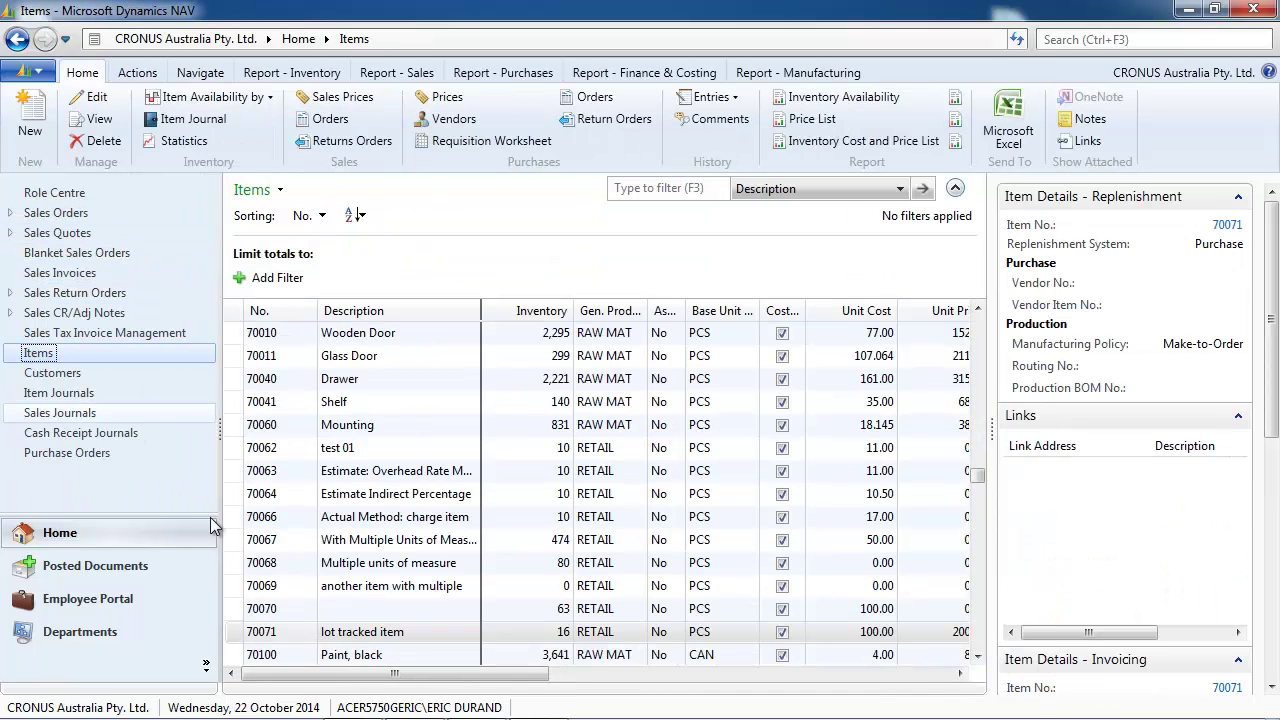
{"action": "left_click", "coordinate": [410, 639]}
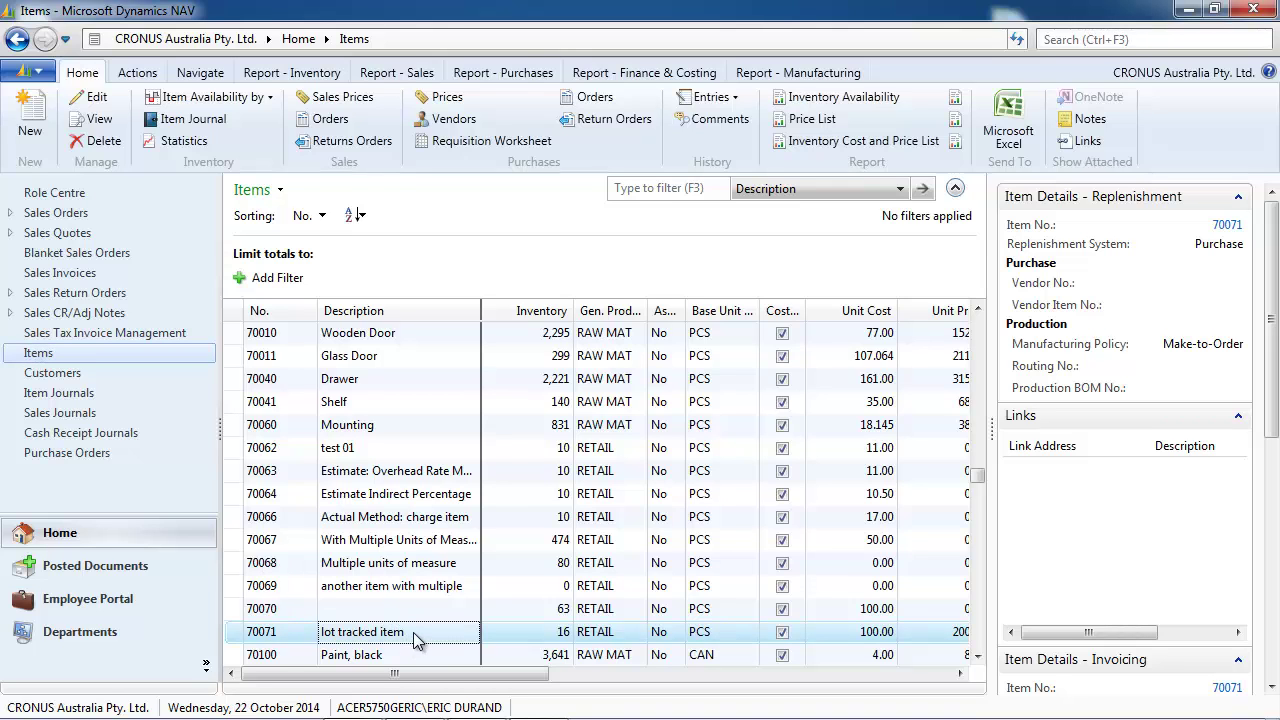
{"action": "double_click", "coordinate": [418, 640]}
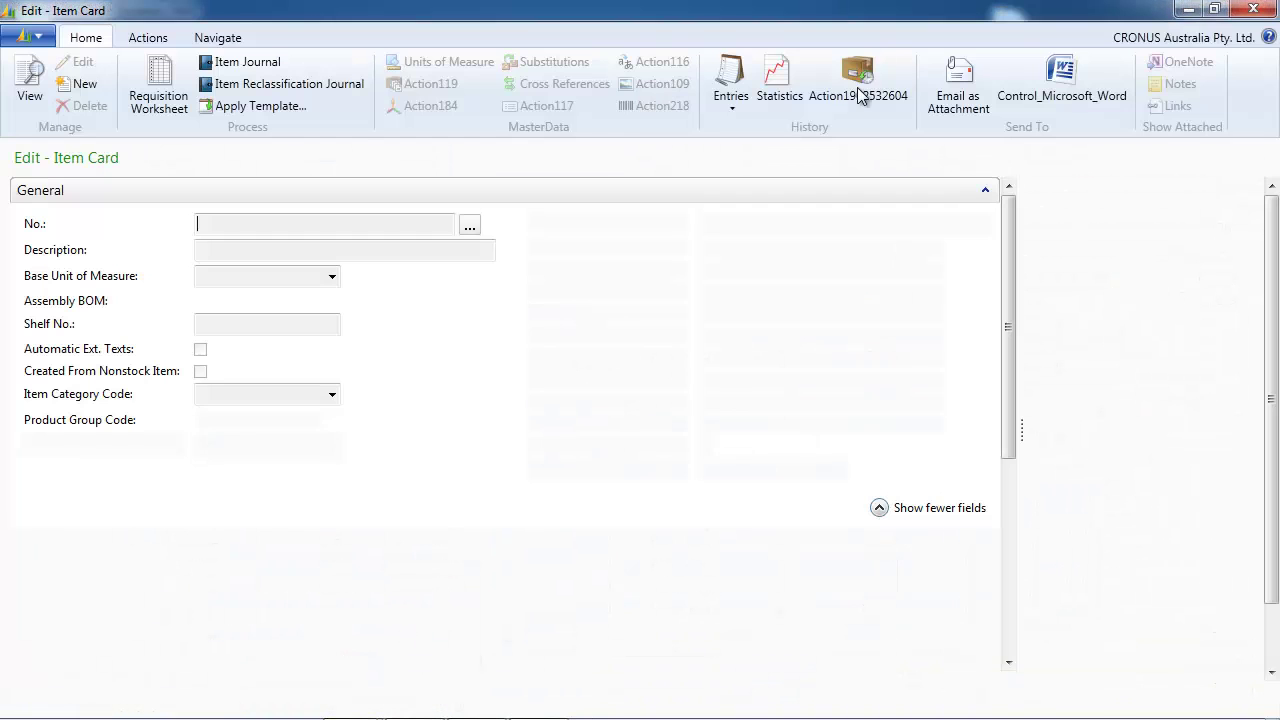
Review item 70071's ledger entries by lot, showing 16 PCS remaining
{"action": "left_click", "coordinate": [740, 100]}
{"action": "left_click", "coordinate": [757, 131]}
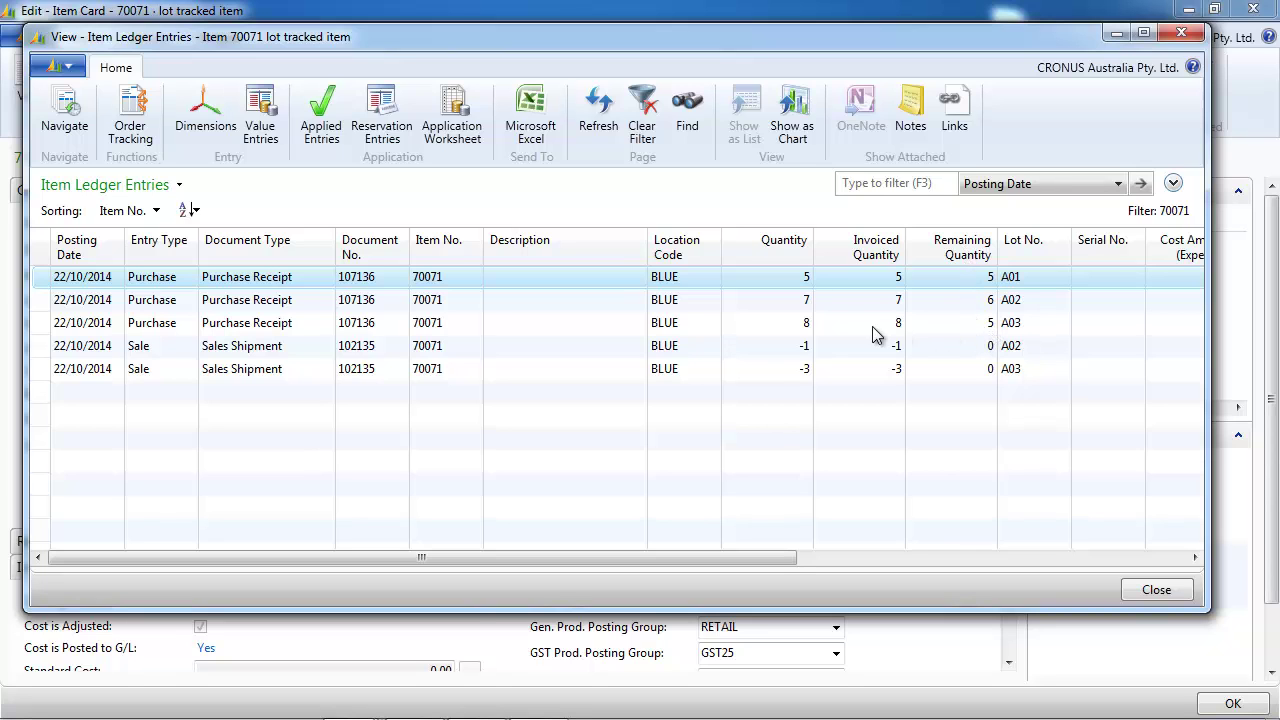
{"action": "left_click", "coordinate": [1181, 33]}
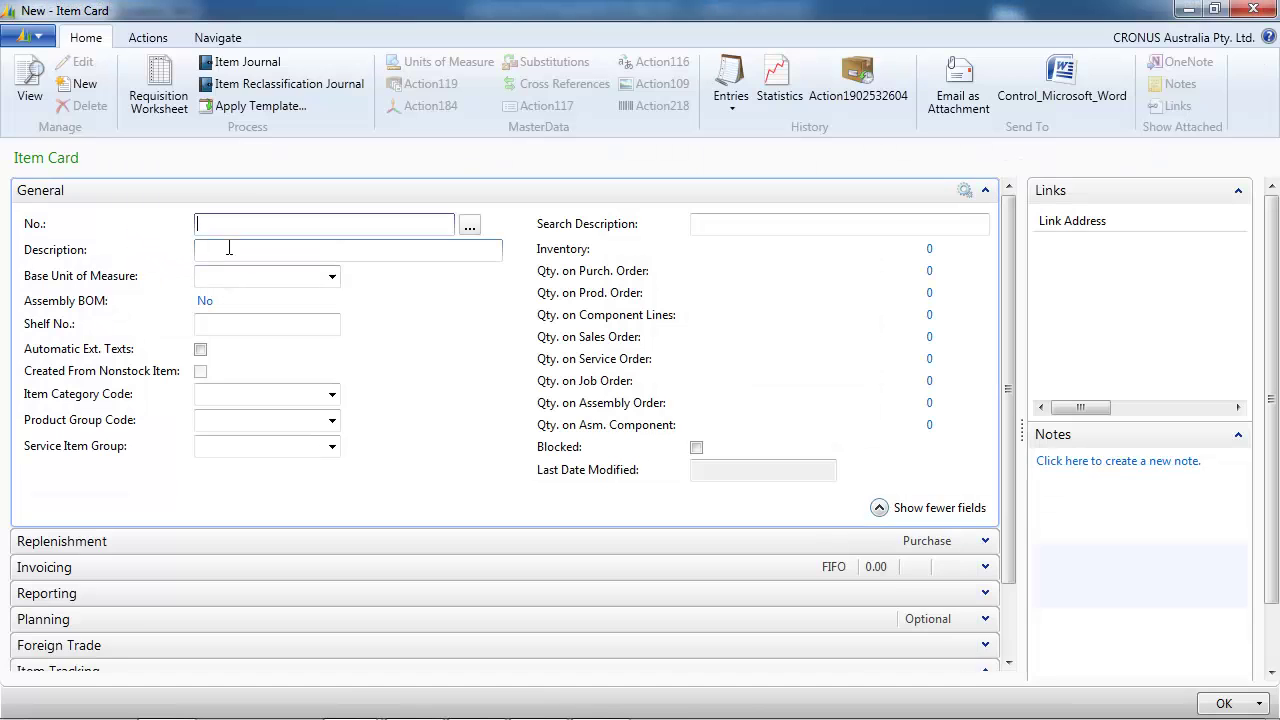
Create item 70074 'Serial Tracking' from a template with base unit PCS
{"action": "left_click", "coordinate": [231, 248]}
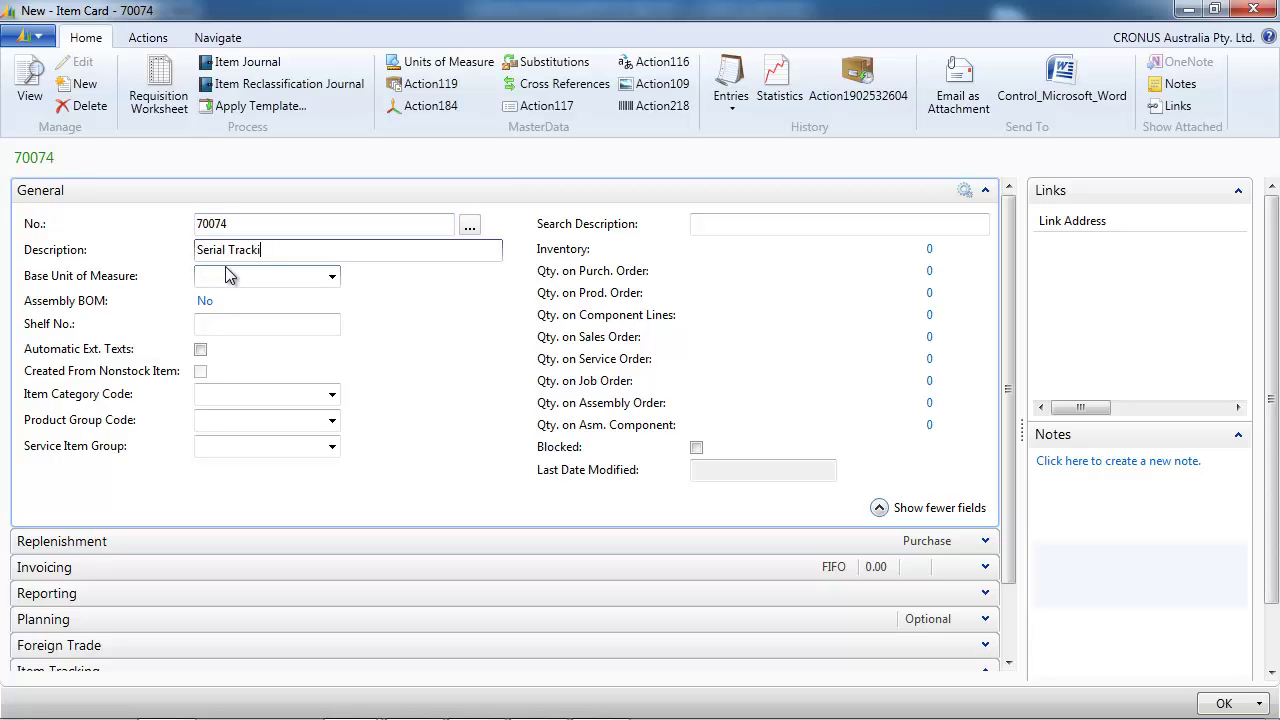
{"action": "left_click", "coordinate": [228, 275]}
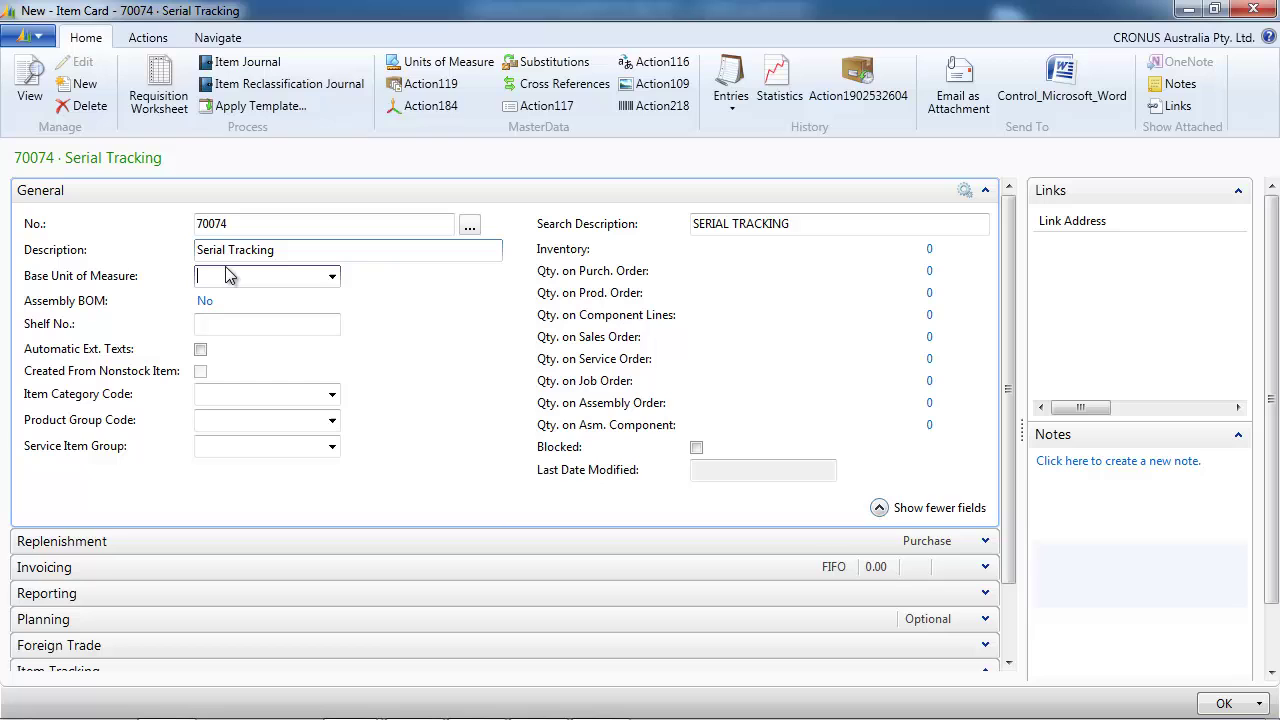
{"action": "left_click", "coordinate": [283, 117]}
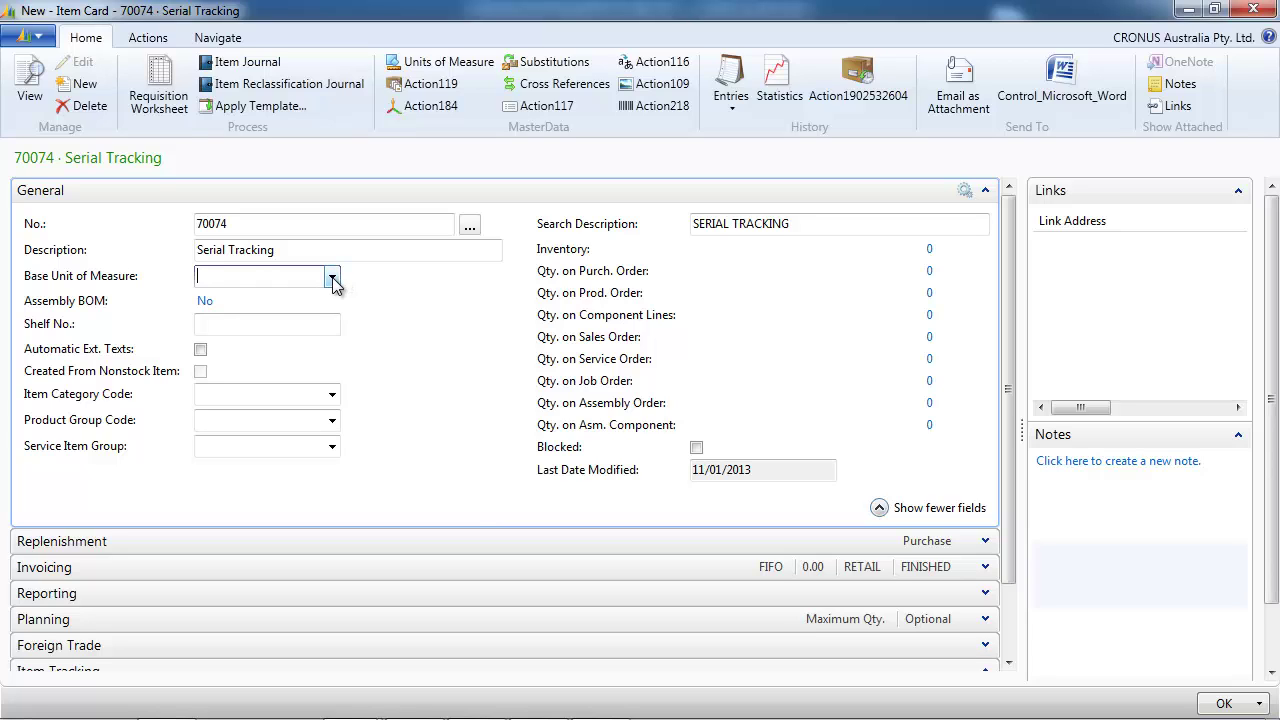
{"action": "left_click", "coordinate": [332, 279]}
{"action": "left_click", "coordinate": [216, 510]}
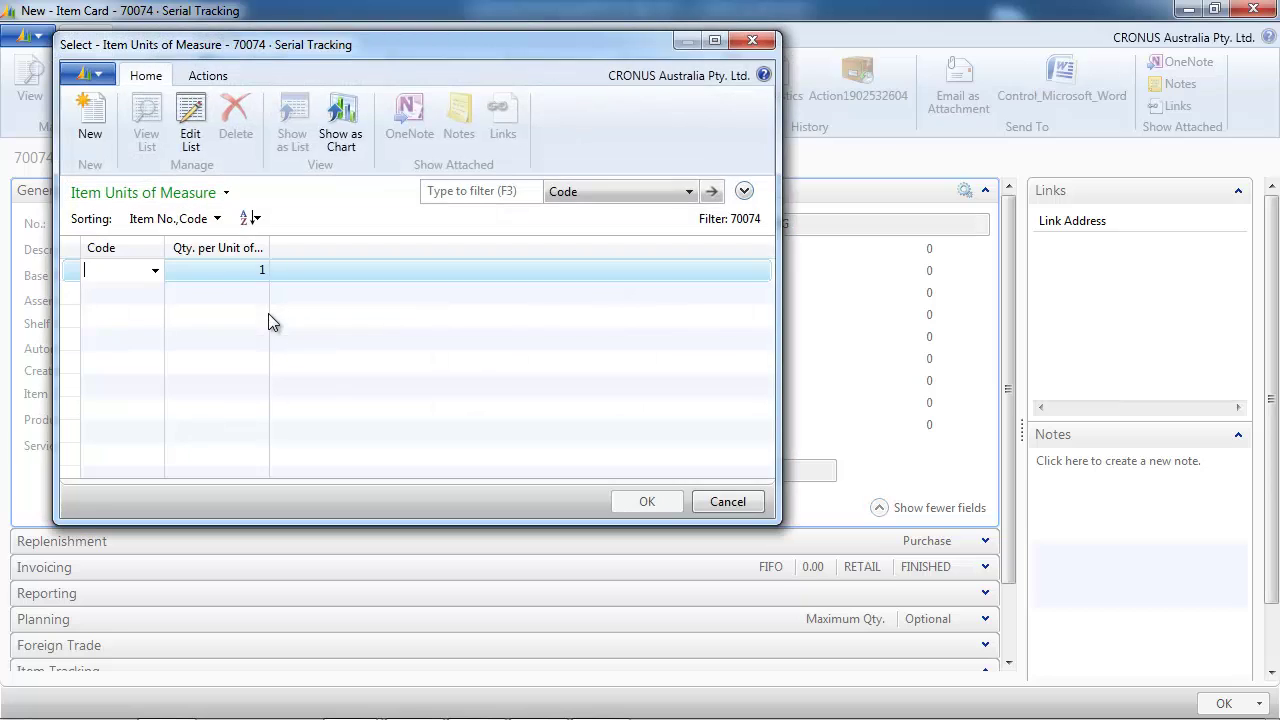
{"action": "type", "text": "pcs"}
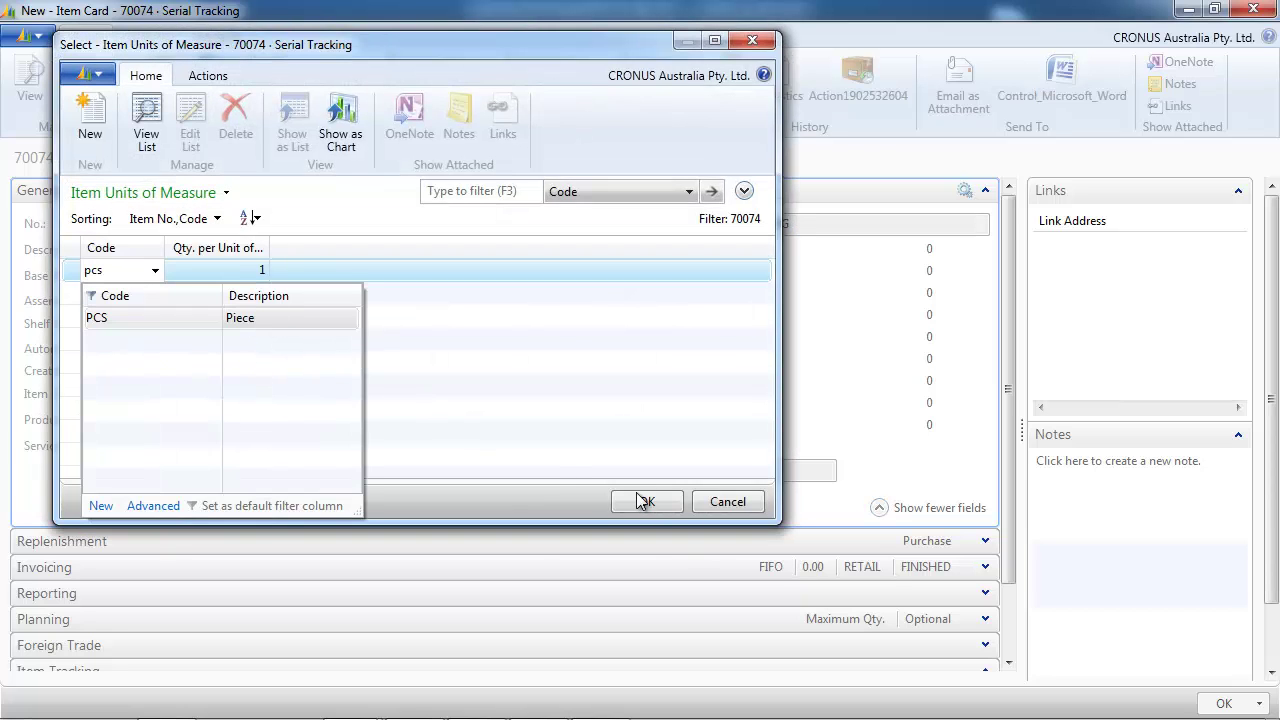
{"action": "left_click", "coordinate": [646, 501]}
{"action": "left_click", "coordinate": [646, 501]}
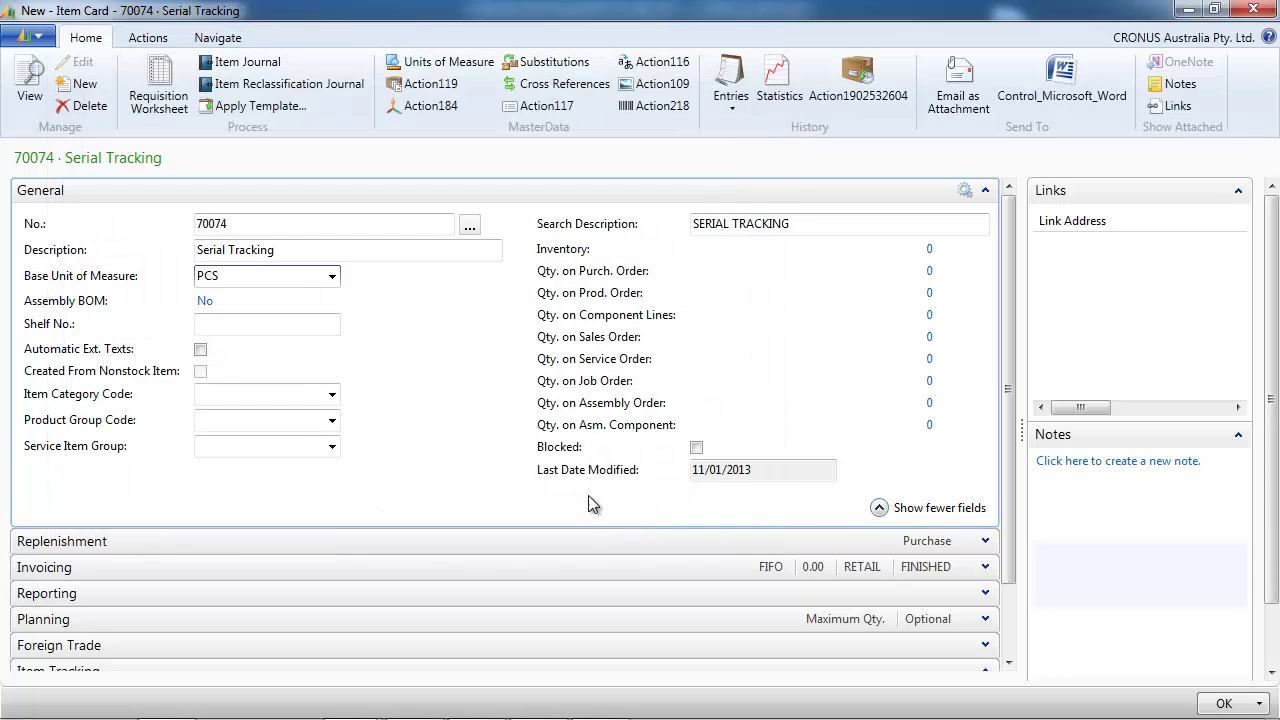
{"action": "left_click", "coordinate": [236, 328]}
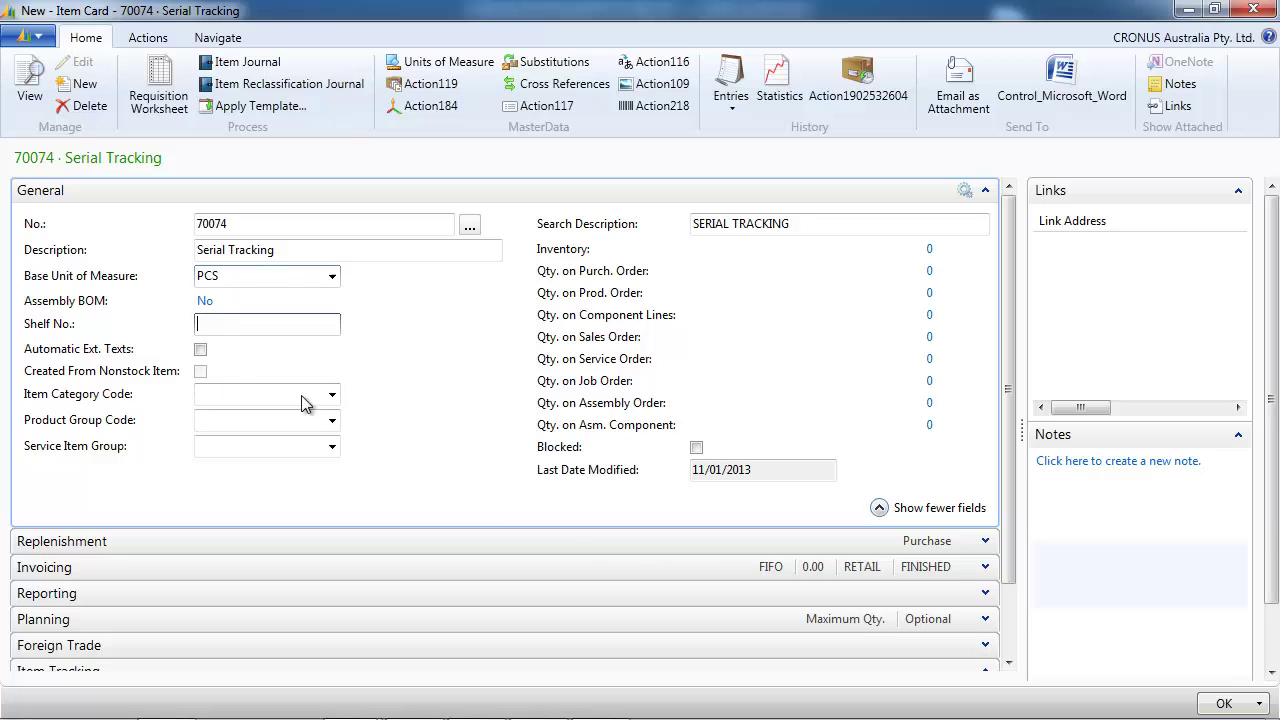
Set unit cost and last direct cost to 10 and enter unit price 2
{"action": "left_click", "coordinate": [985, 567]}
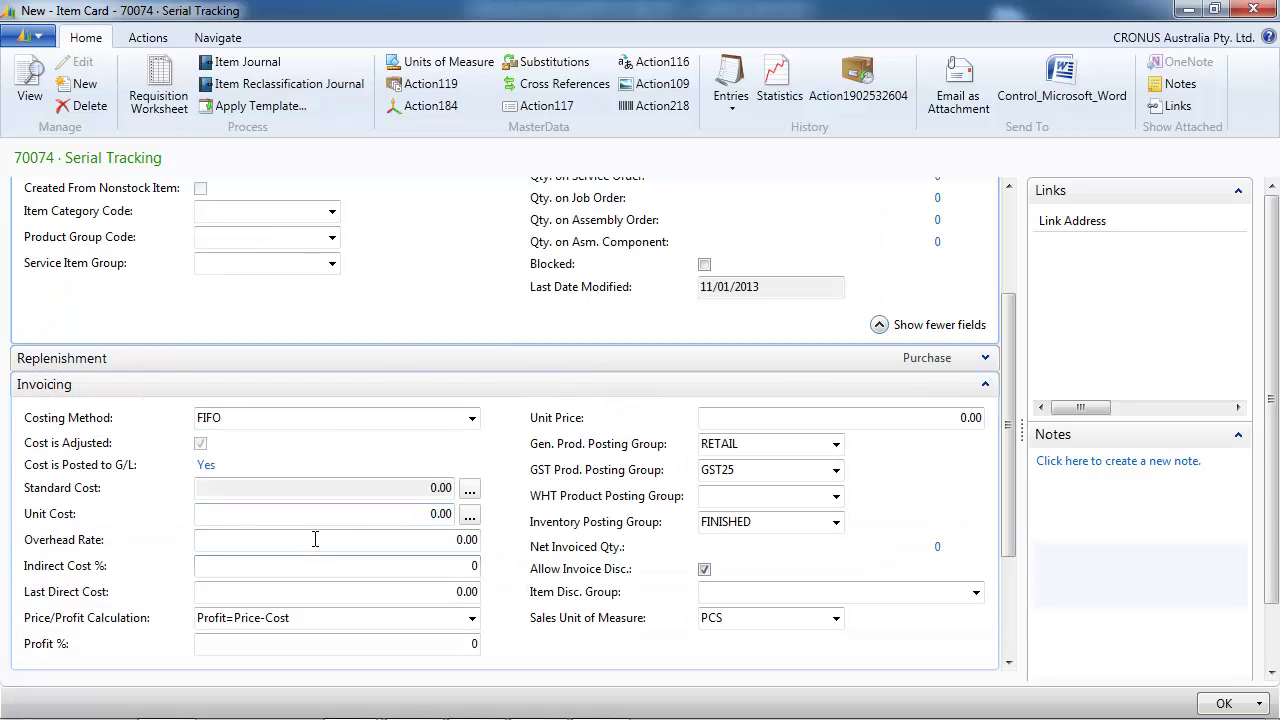
{"action": "left_click", "coordinate": [384, 514]}
{"action": "type", "text": "10"}
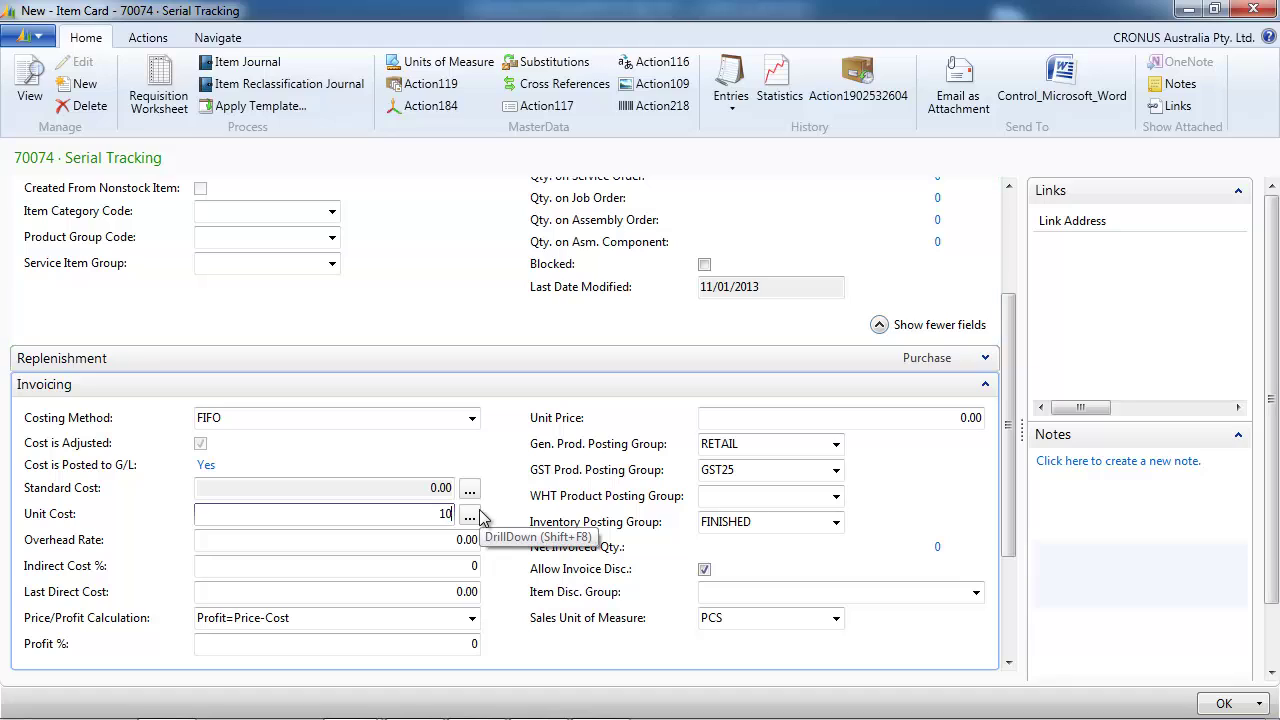
{"action": "key", "text": "Tab"}
{"action": "key", "text": "Tab"}
{"action": "type", "text": "1"}
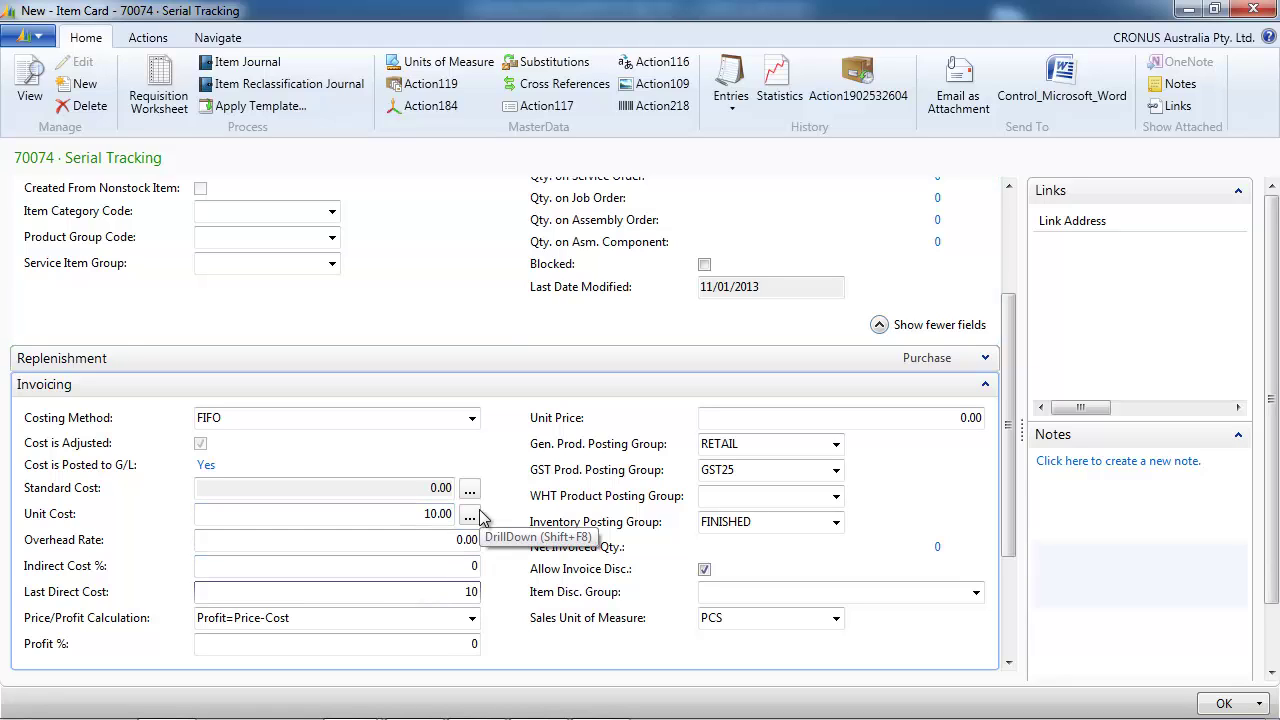
{"action": "type", "text": "0"}
{"action": "left_click", "coordinate": [814, 417]}
{"action": "type", "text": "2"}
{"action": "key", "text": "Tab"}
{"action": "left_click", "coordinate": [985, 384]}
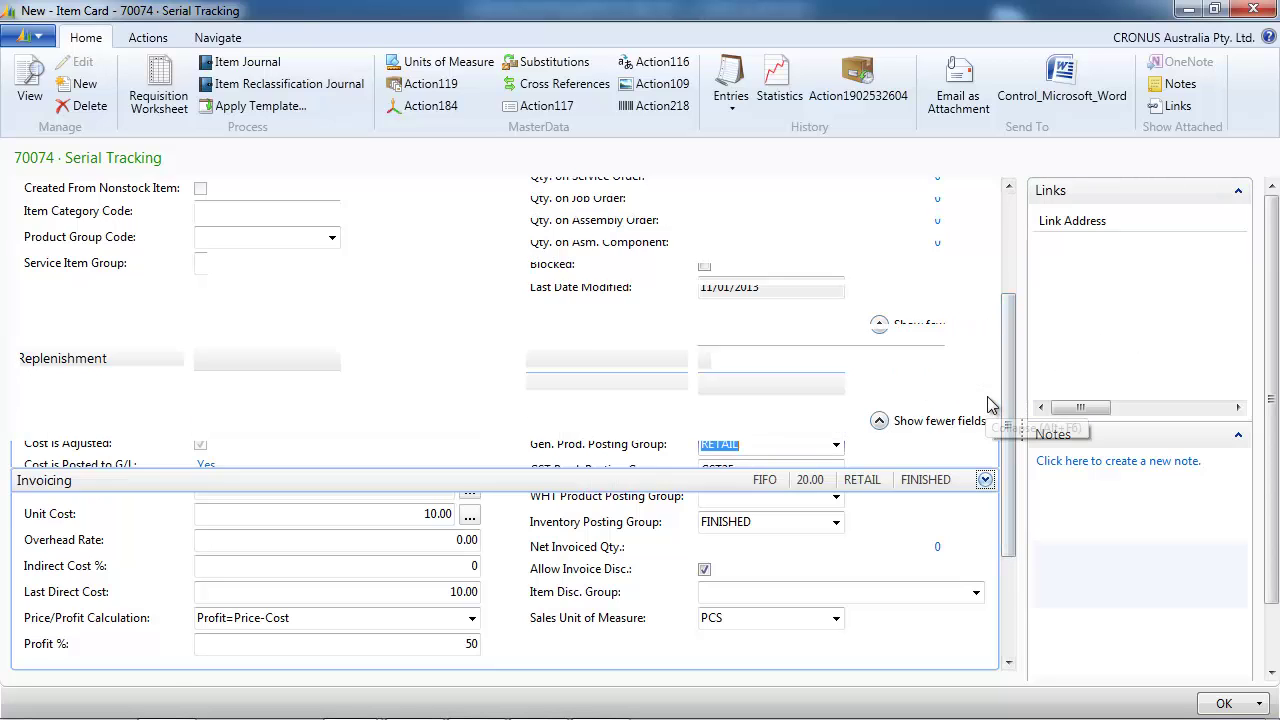
Review the SERIALFULL tracking code and assign it as the item tracking code
{"action": "right_click", "coordinate": [237, 617]}
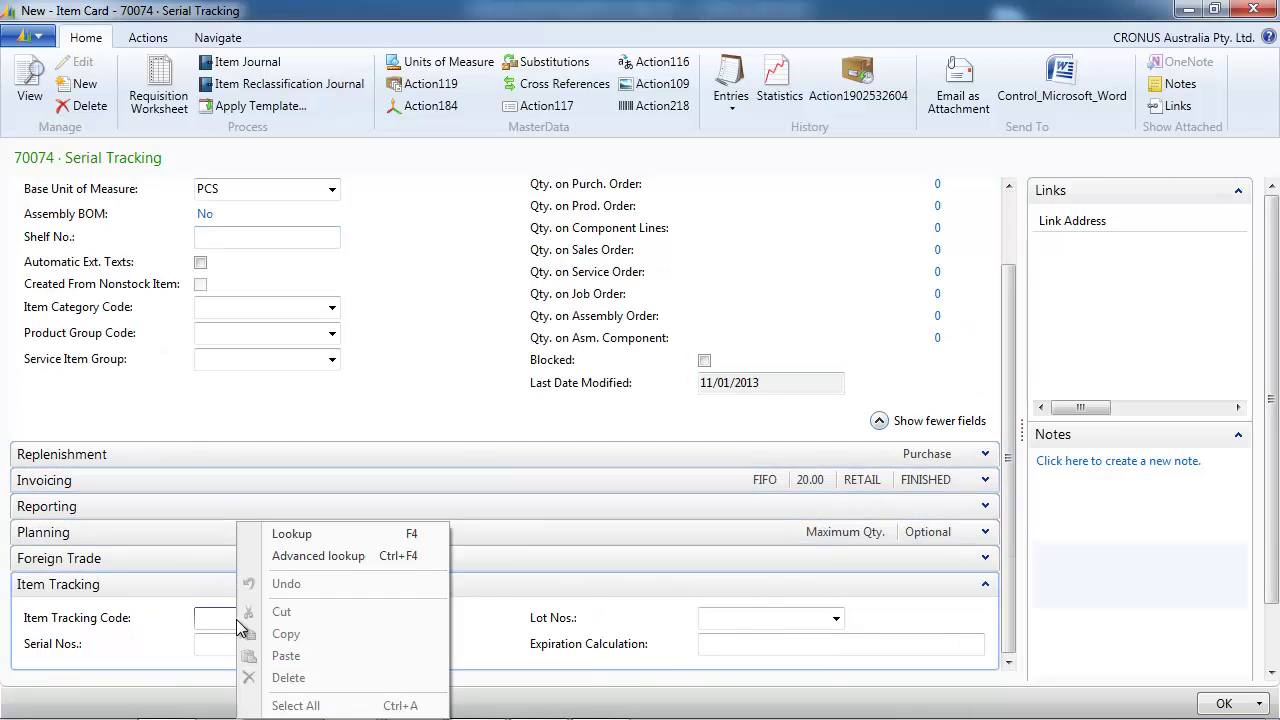
{"action": "left_click", "coordinate": [321, 556]}
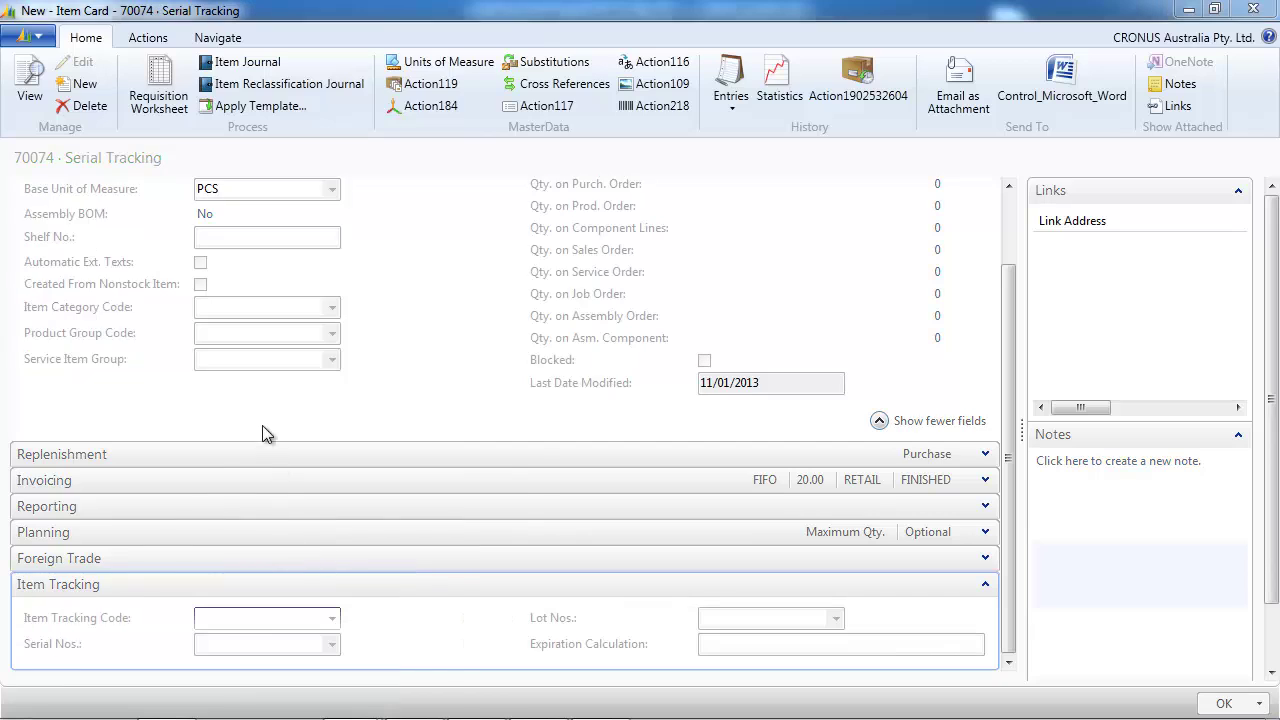
{"action": "right_click", "coordinate": [178, 385]}
{"action": "key", "text": "Escape"}
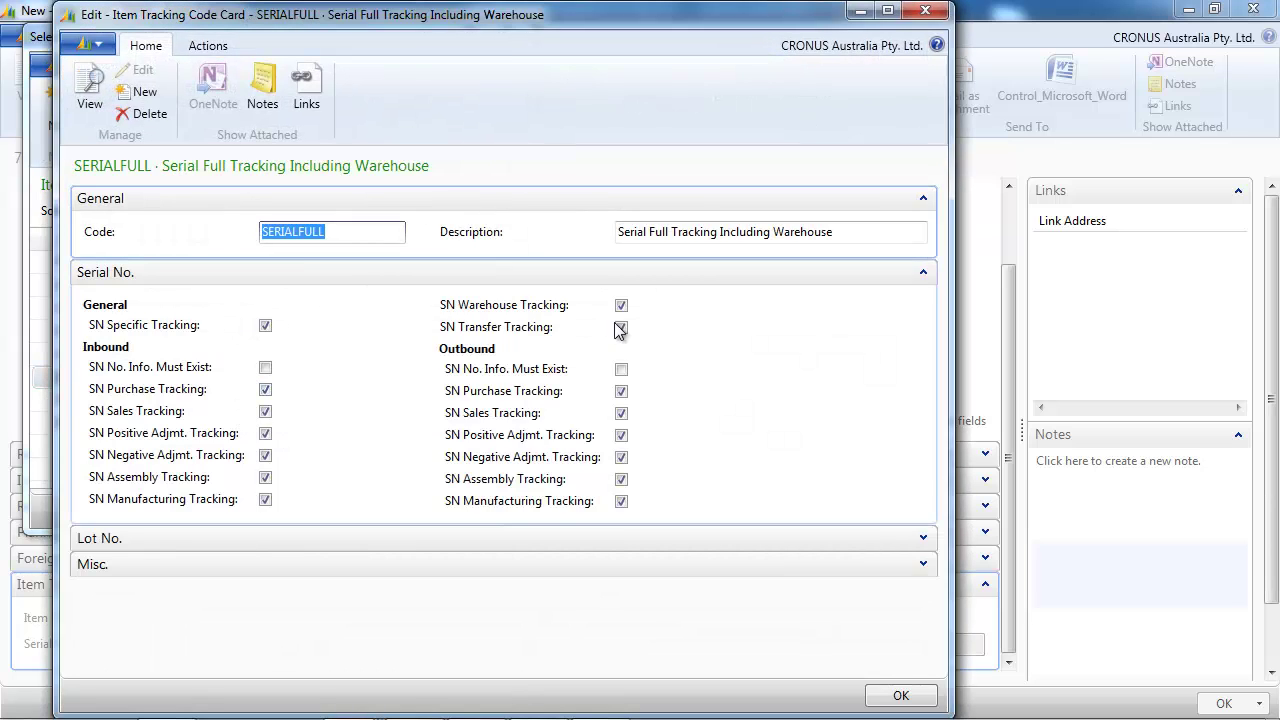
{"action": "left_click", "coordinate": [900, 697]}
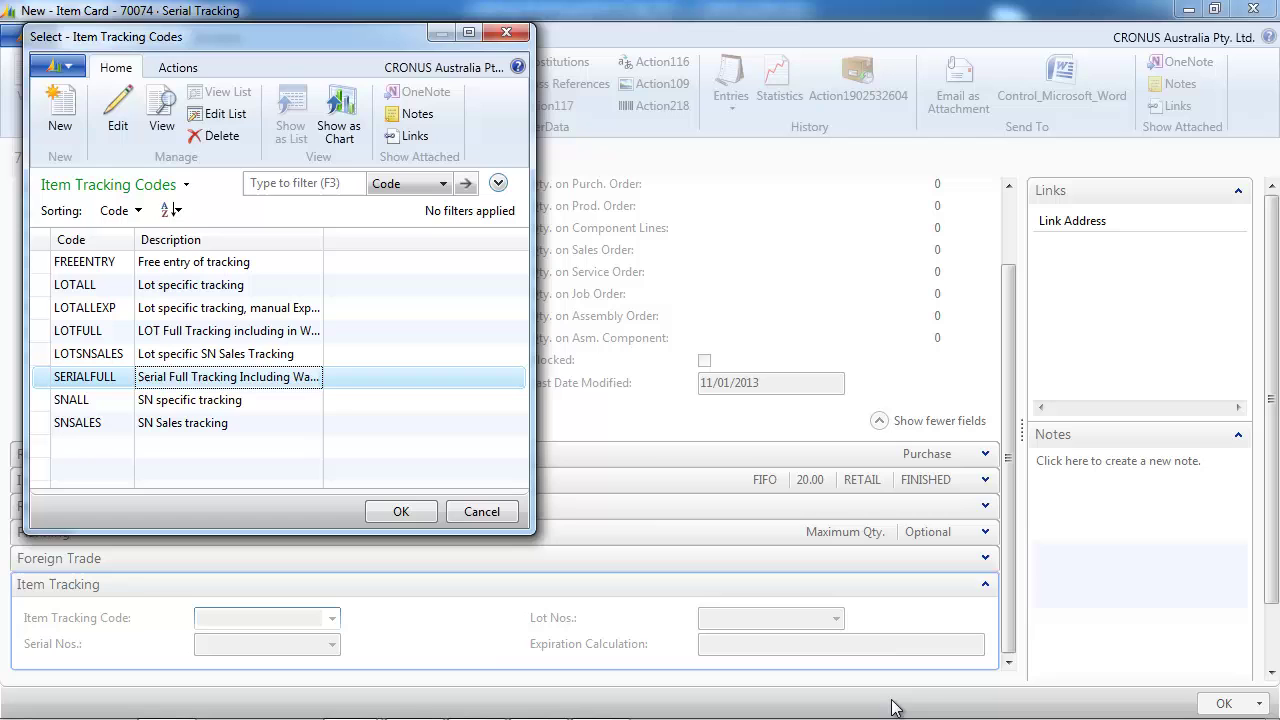
{"action": "left_click", "coordinate": [415, 516]}
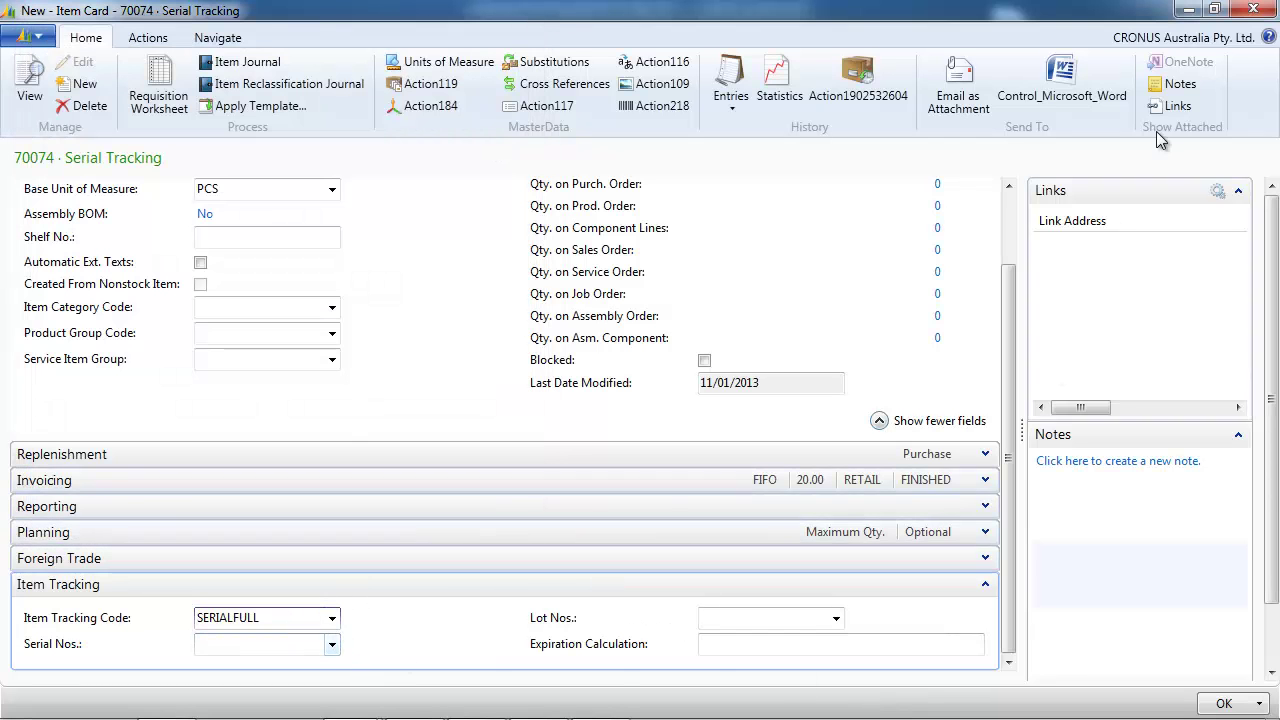
{"action": "scroll", "coordinate": [1006, 200], "scroll_direction": "up", "scroll_amount": 2}
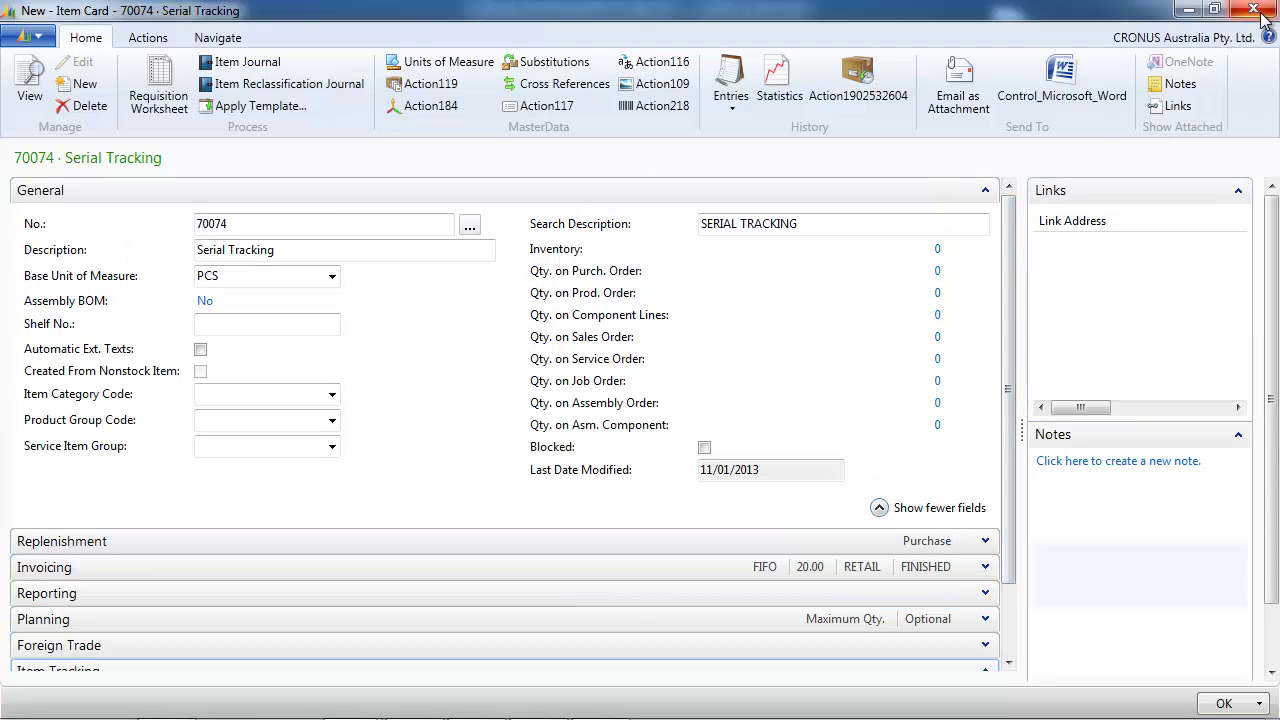
Start a new purchase order for vendor 30000 at location BLUE
{"action": "left_click", "coordinate": [1262, 12]}
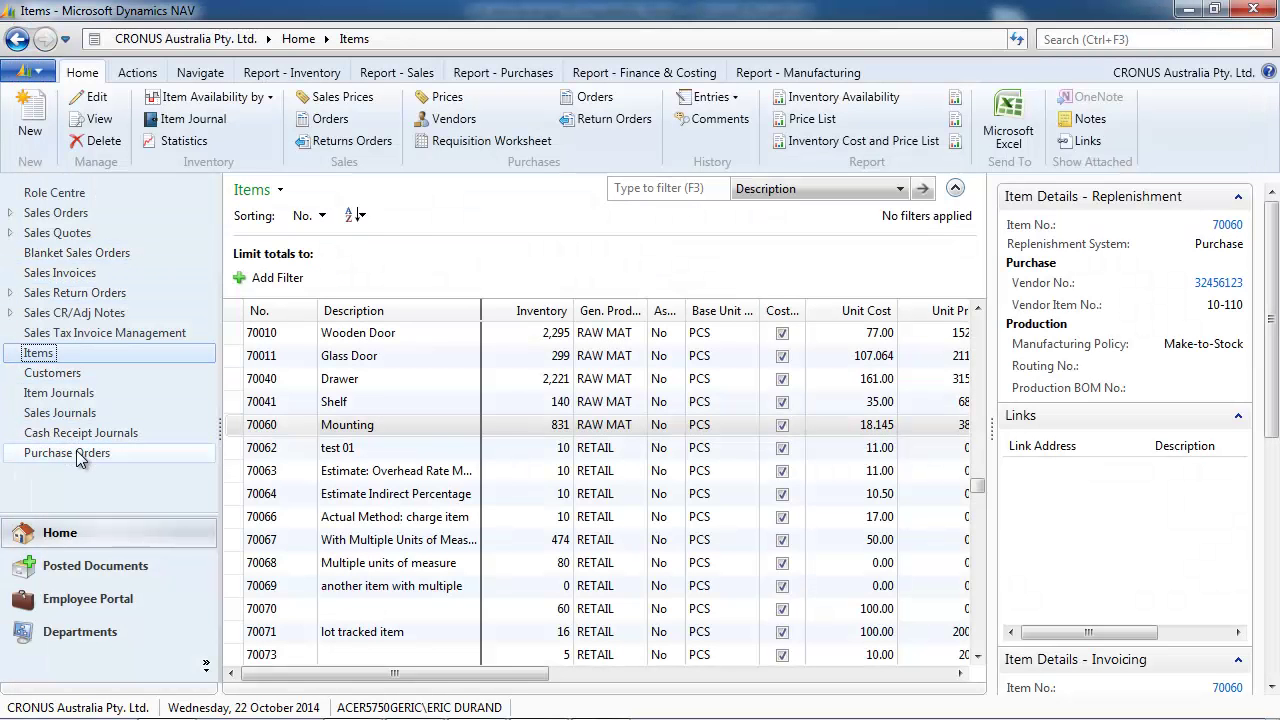
{"action": "left_click", "coordinate": [70, 452]}
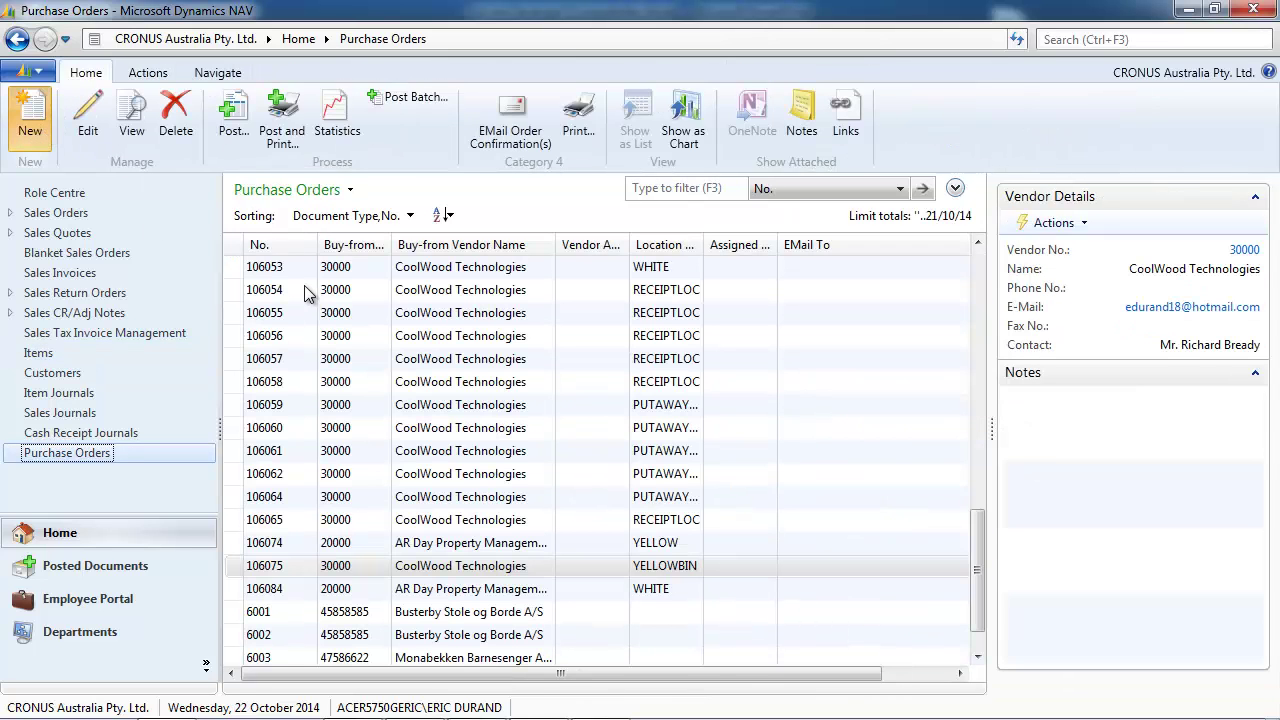
{"action": "key", "text": "ctrl+n"}
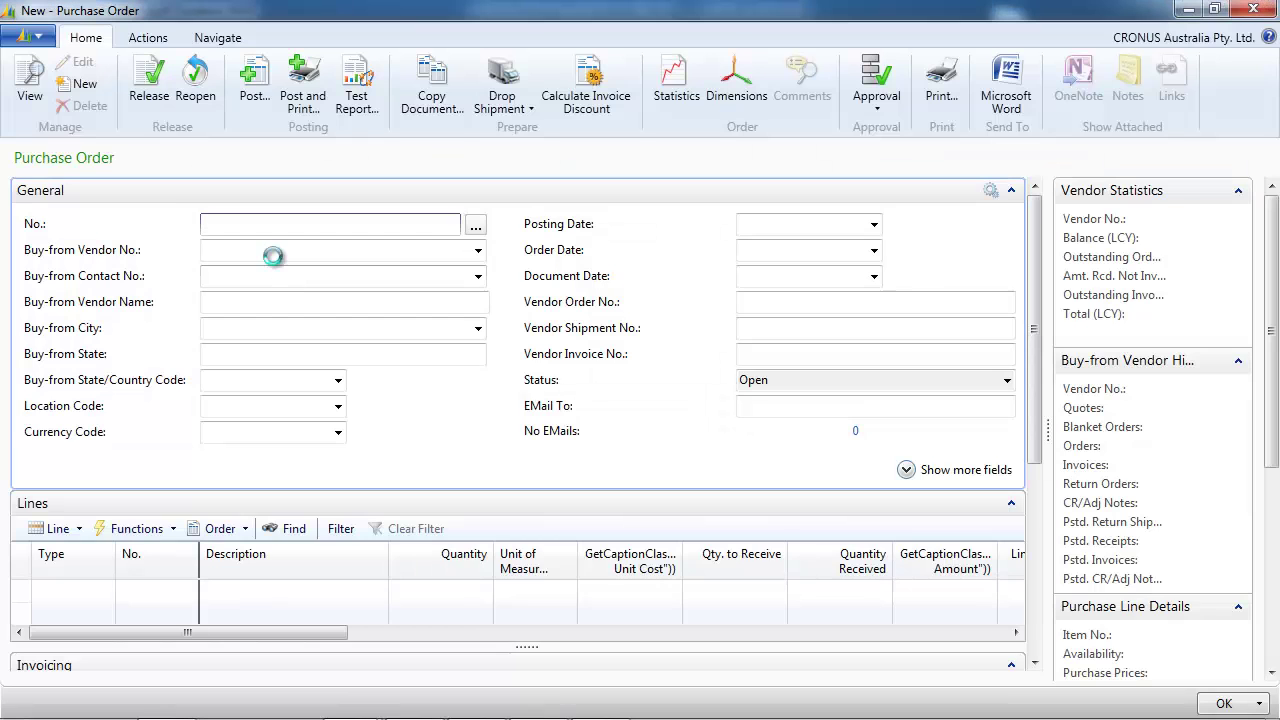
{"action": "left_click", "coordinate": [278, 250]}
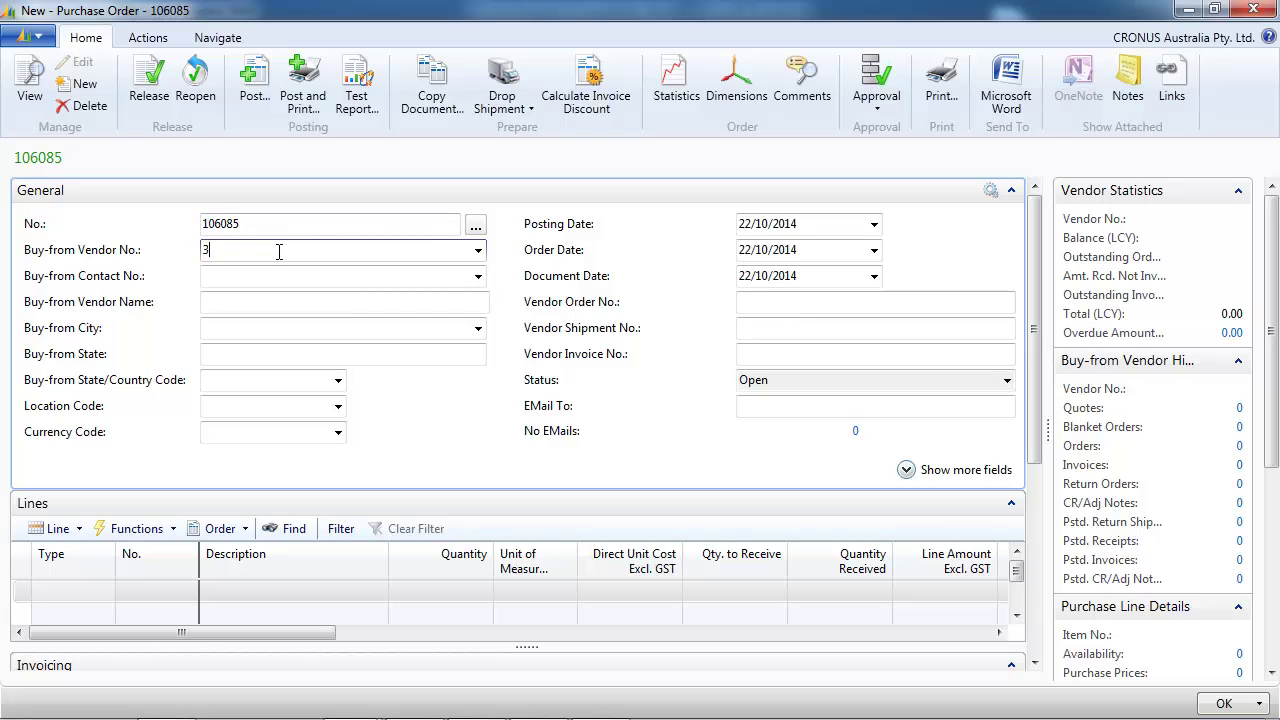
{"action": "type", "text": "30000"}
{"action": "key", "text": "Tab"}
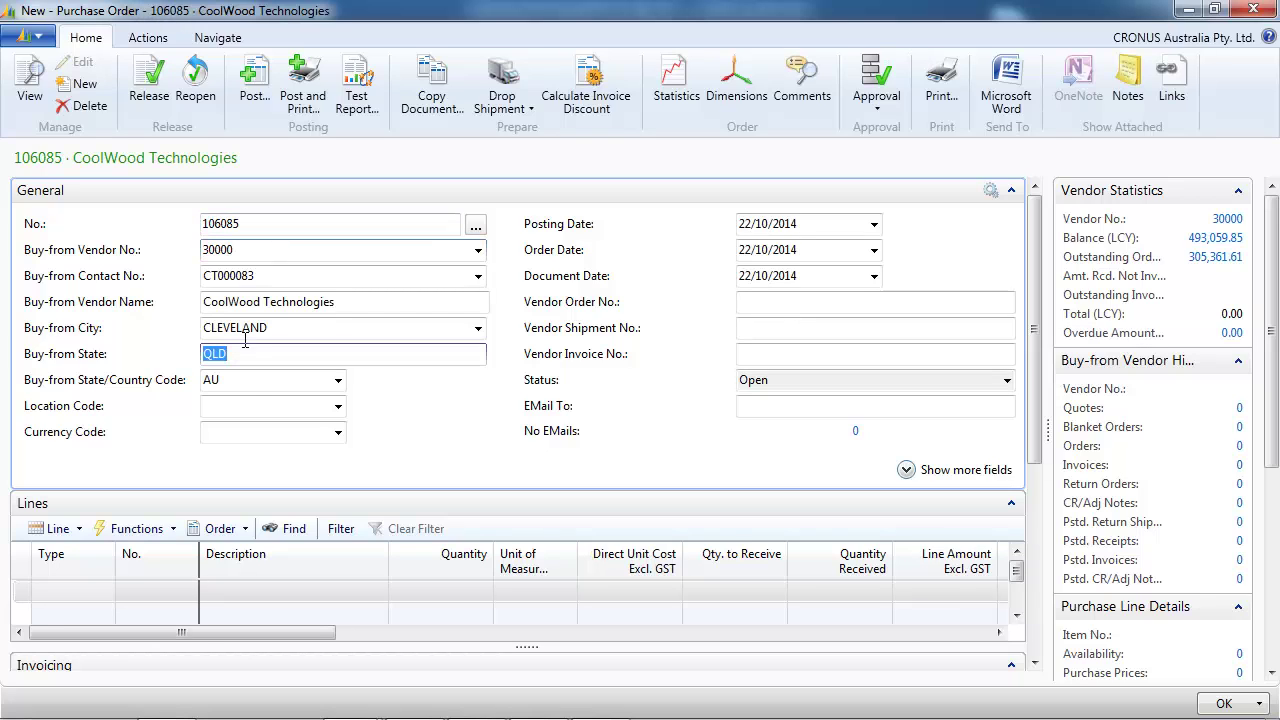
{"action": "left_click", "coordinate": [245, 406]}
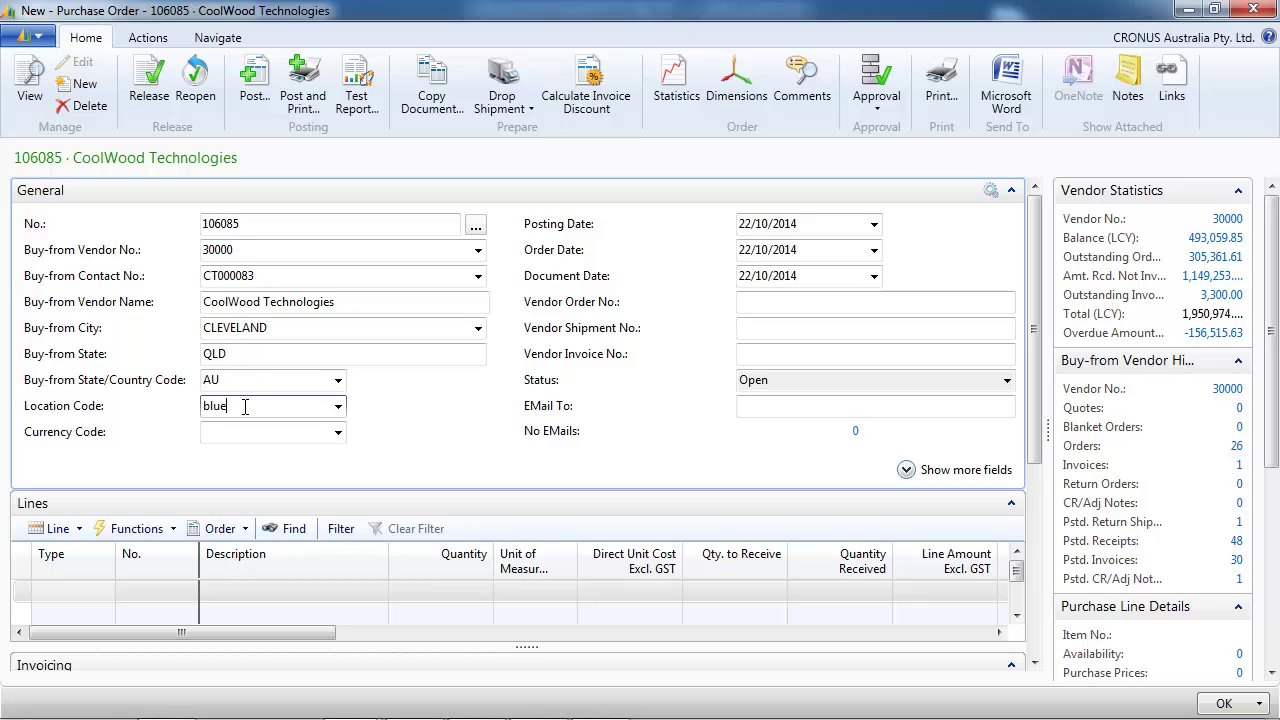
{"action": "type", "text": "blue"}
{"action": "key", "text": "Tab"}
Add an Item line for item 70074 with quantity 8
{"action": "left_click", "coordinate": [100, 592]}
{"action": "left_click", "coordinate": [105, 595]}
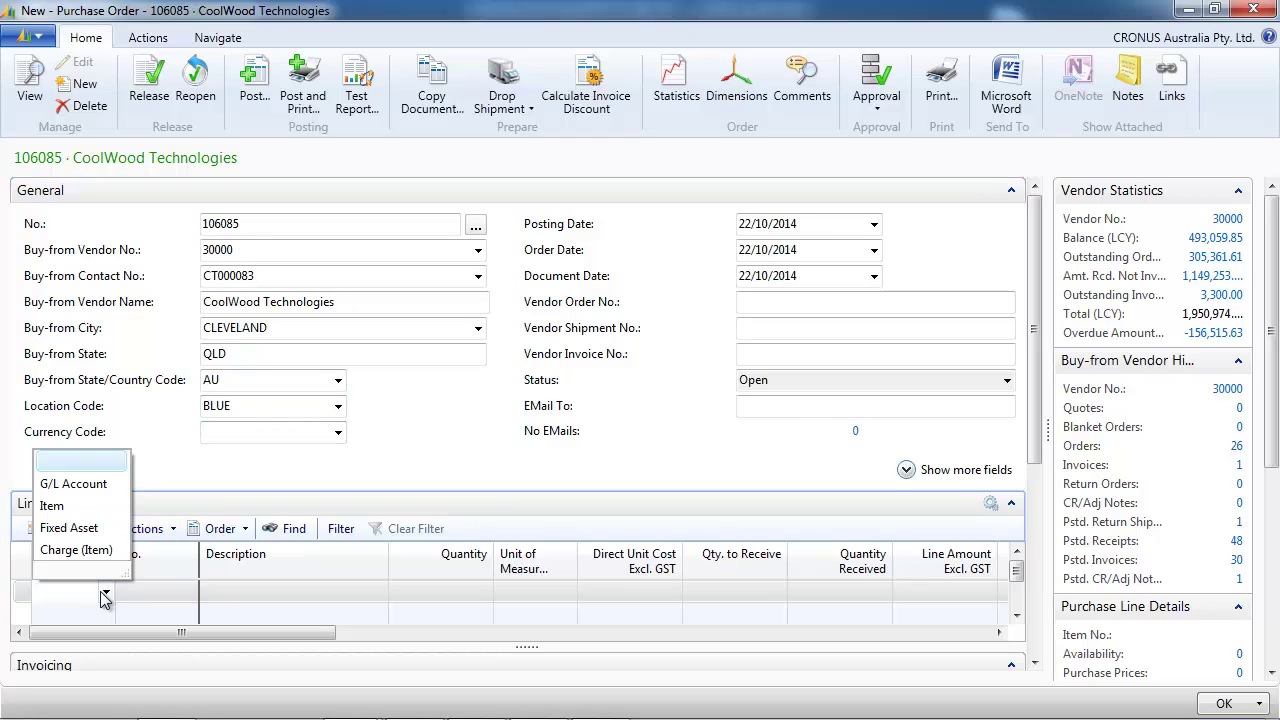
{"action": "left_click", "coordinate": [52, 506]}
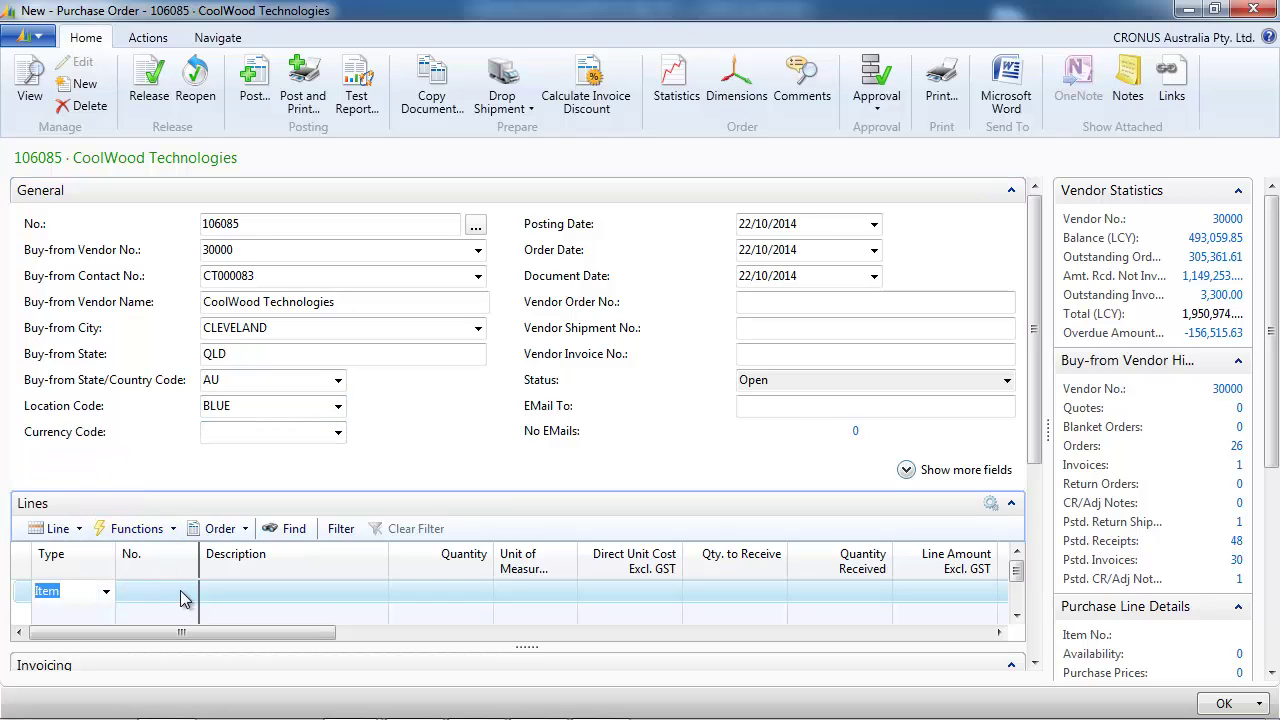
{"action": "left_click", "coordinate": [185, 597]}
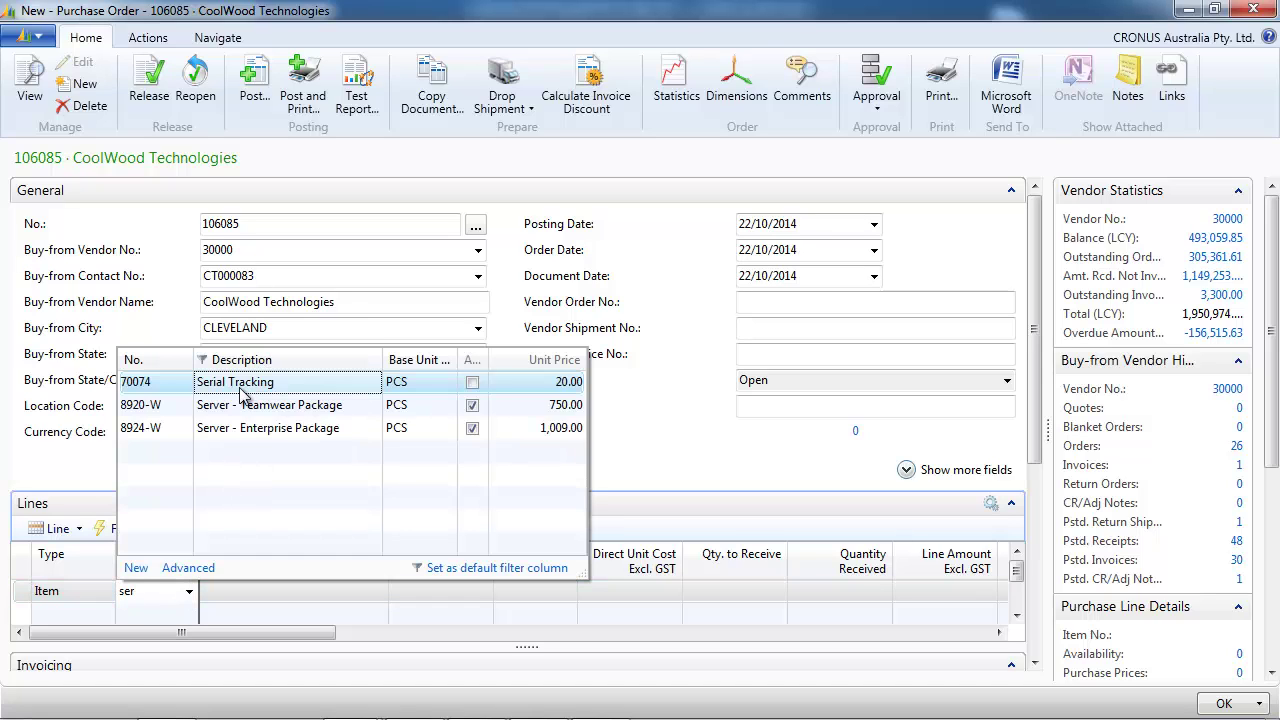
{"action": "left_click", "coordinate": [240, 386]}
{"action": "left_click", "coordinate": [440, 591]}
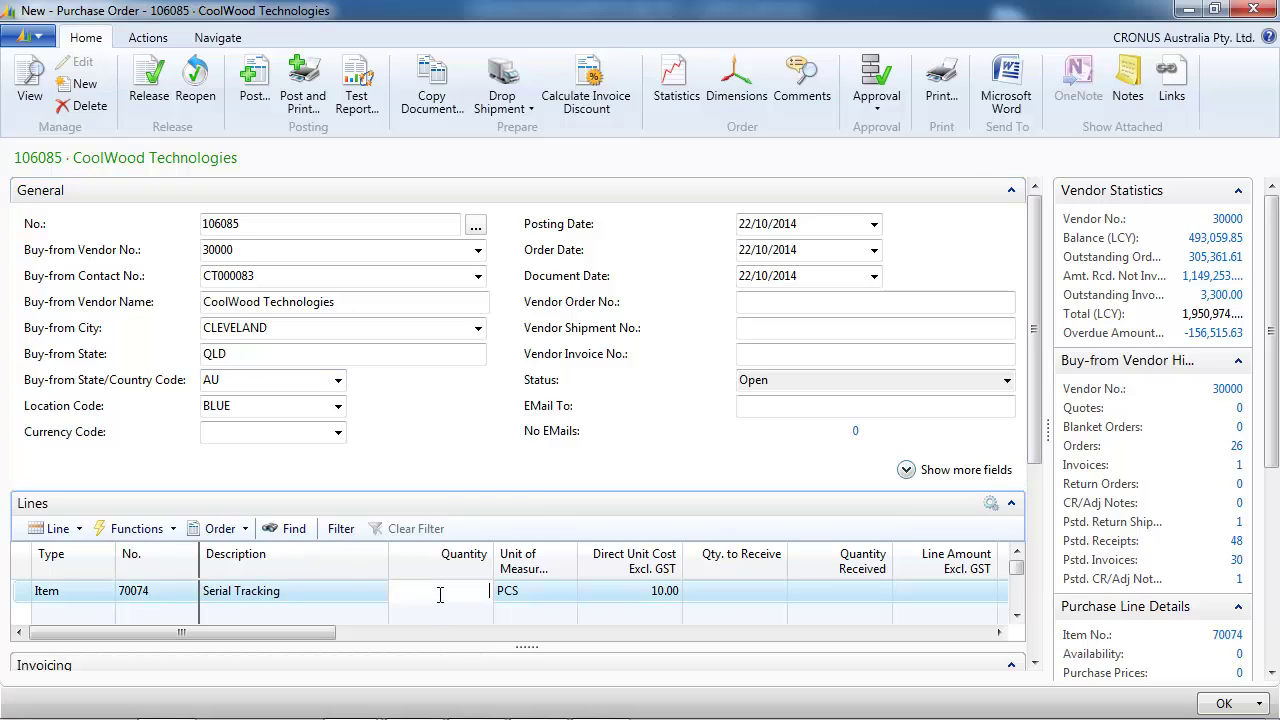
{"action": "key", "text": "Tab"}
{"action": "key", "text": "Tab"}
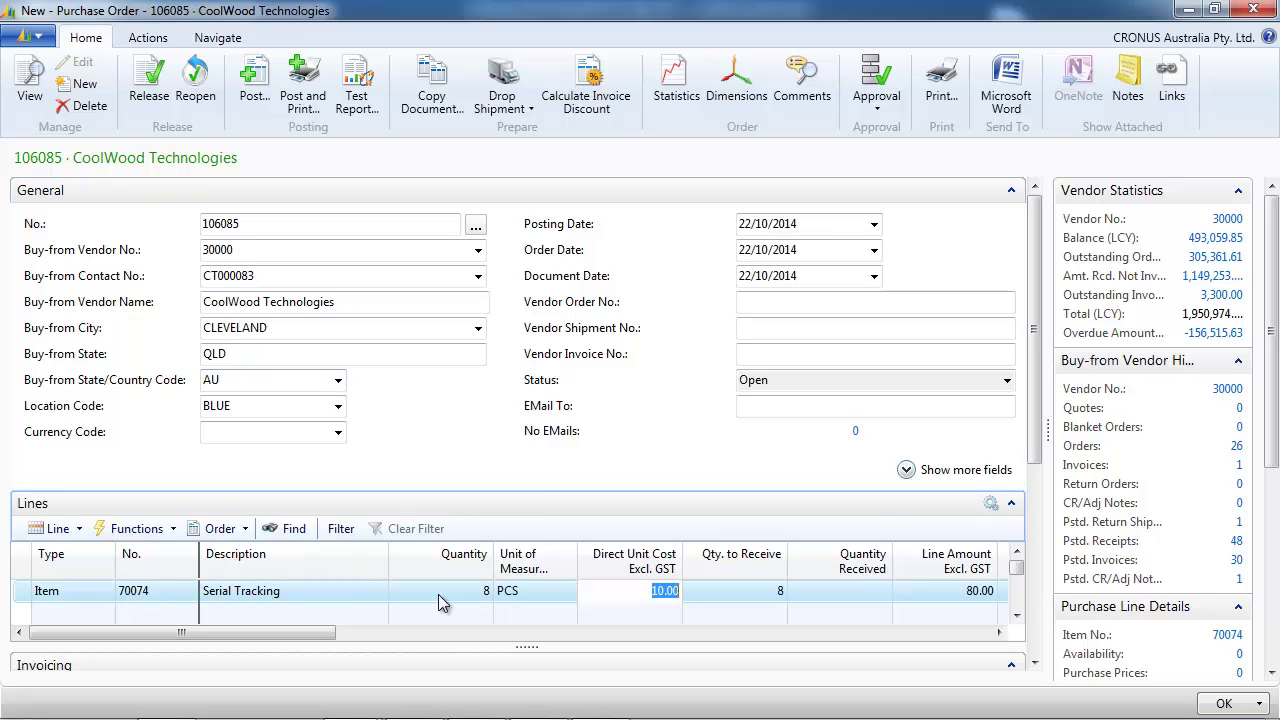
Release the purchase order
{"action": "left_click", "coordinate": [148, 85]}
{"action": "left_click", "coordinate": [82, 530]}
{"action": "left_click", "coordinate": [84, 532]}
{"action": "left_click", "coordinate": [78, 530]}
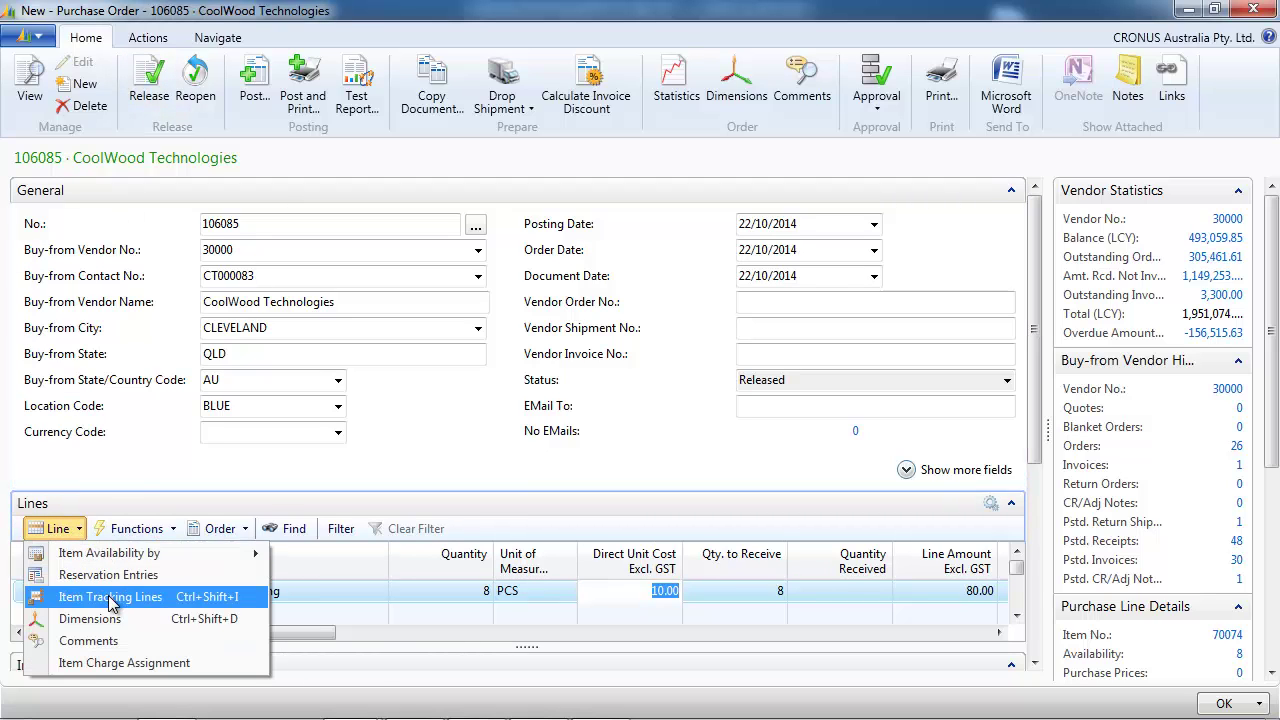
Enter serial numbers T01 and T02 in the order line's item tracking
{"action": "left_click", "coordinate": [112, 600]}
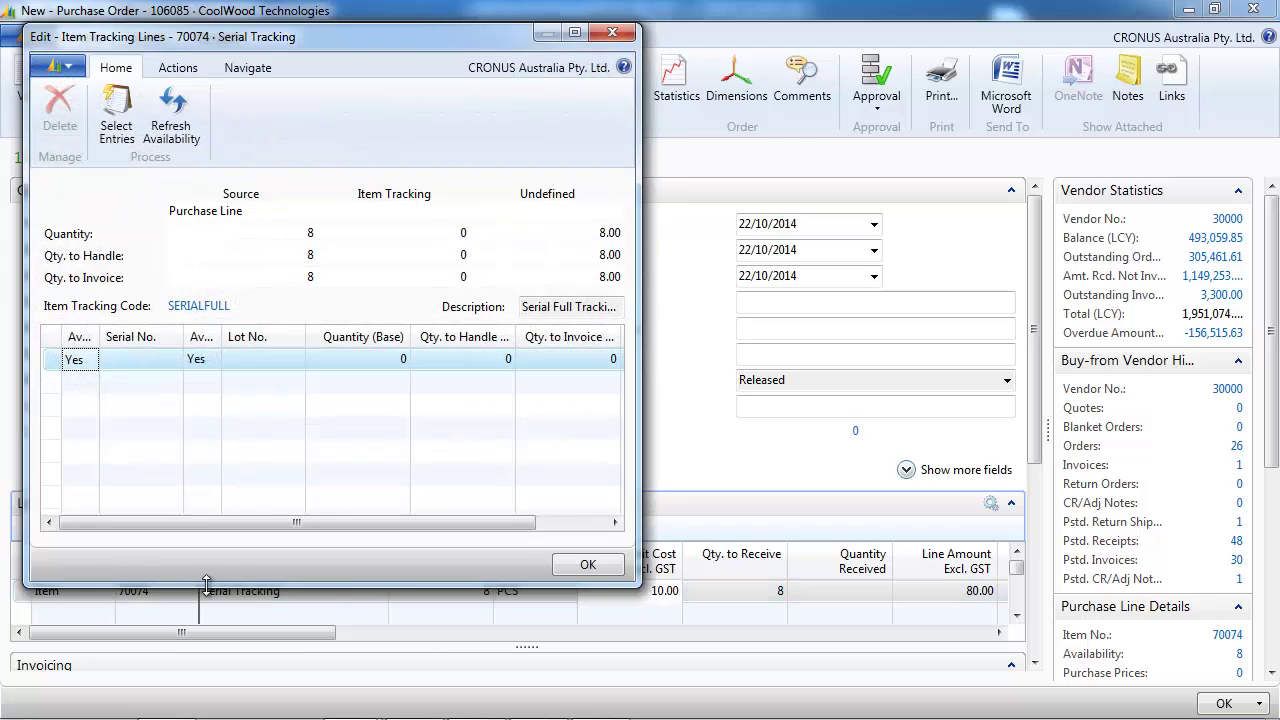
{"action": "left_click", "coordinate": [146, 361]}
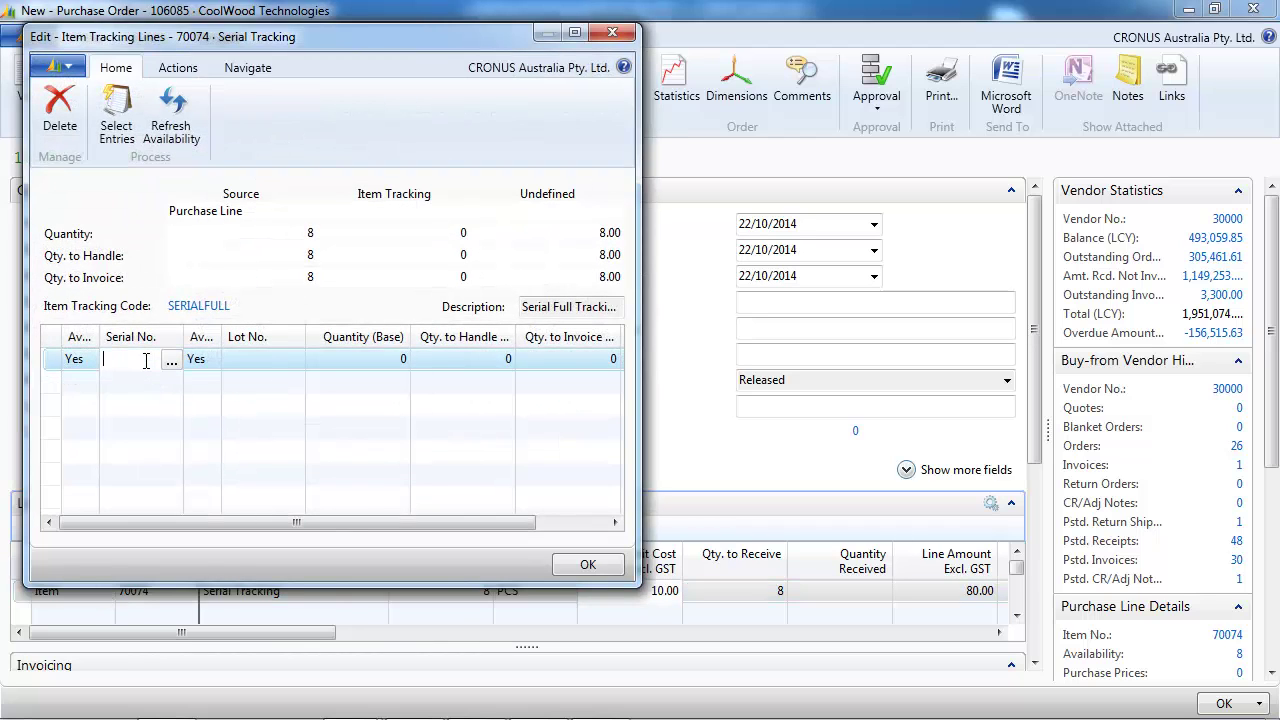
{"action": "type", "text": "t01"}
{"action": "key", "text": "Tab"}
{"action": "key", "text": "Tab"}
{"action": "key", "text": "Tab"}
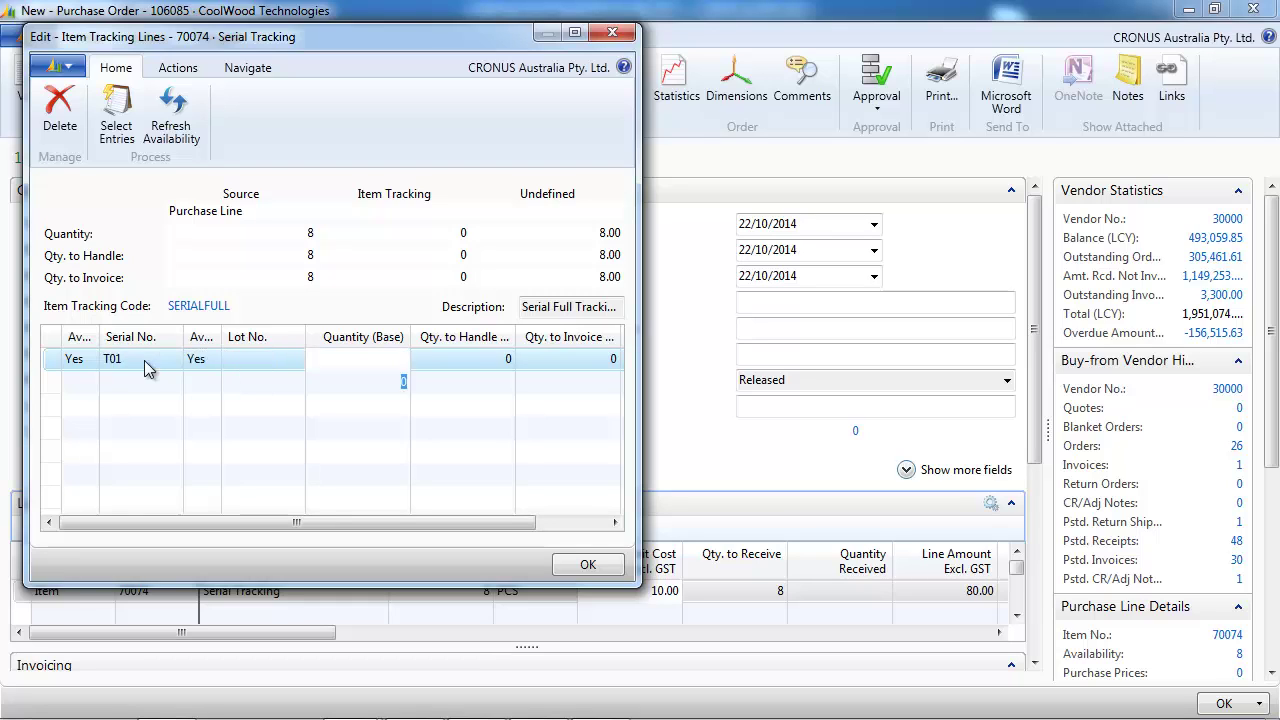
{"action": "key", "text": "Return"}
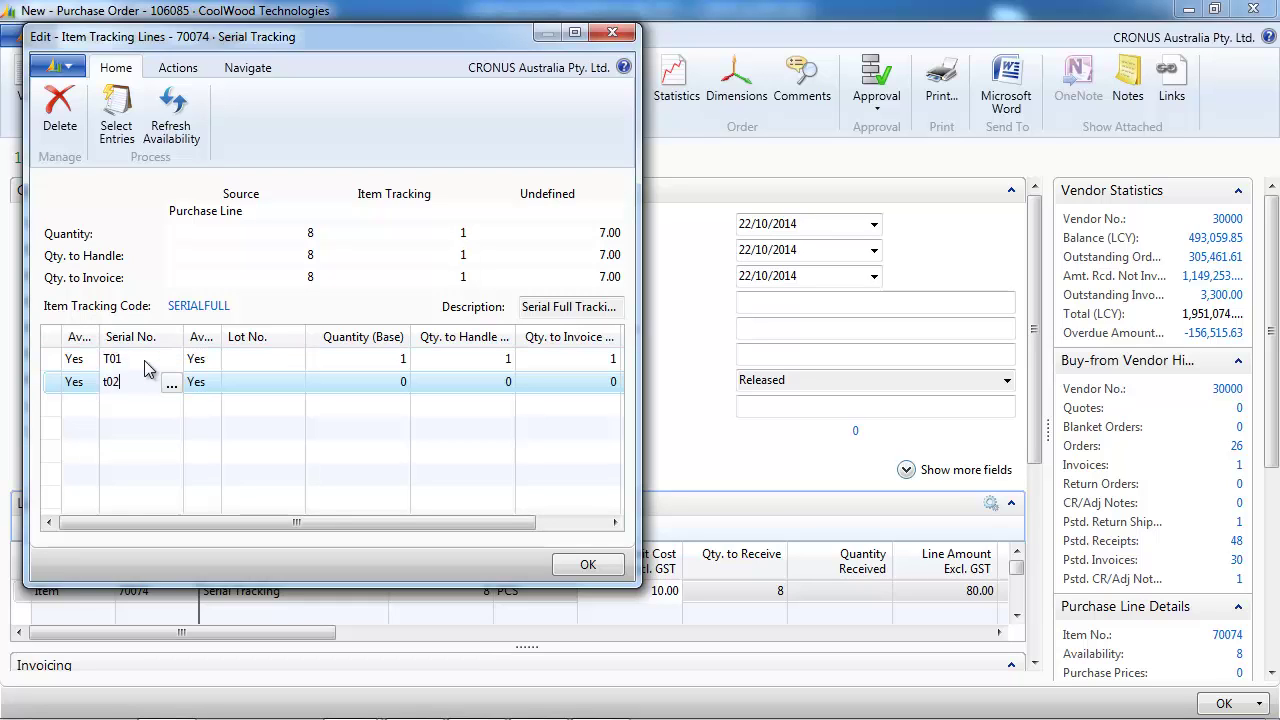
{"action": "type", "text": "t02"}
{"action": "key", "text": "Tab"}
{"action": "key", "text": "Tab"}
{"action": "key", "text": "Tab"}
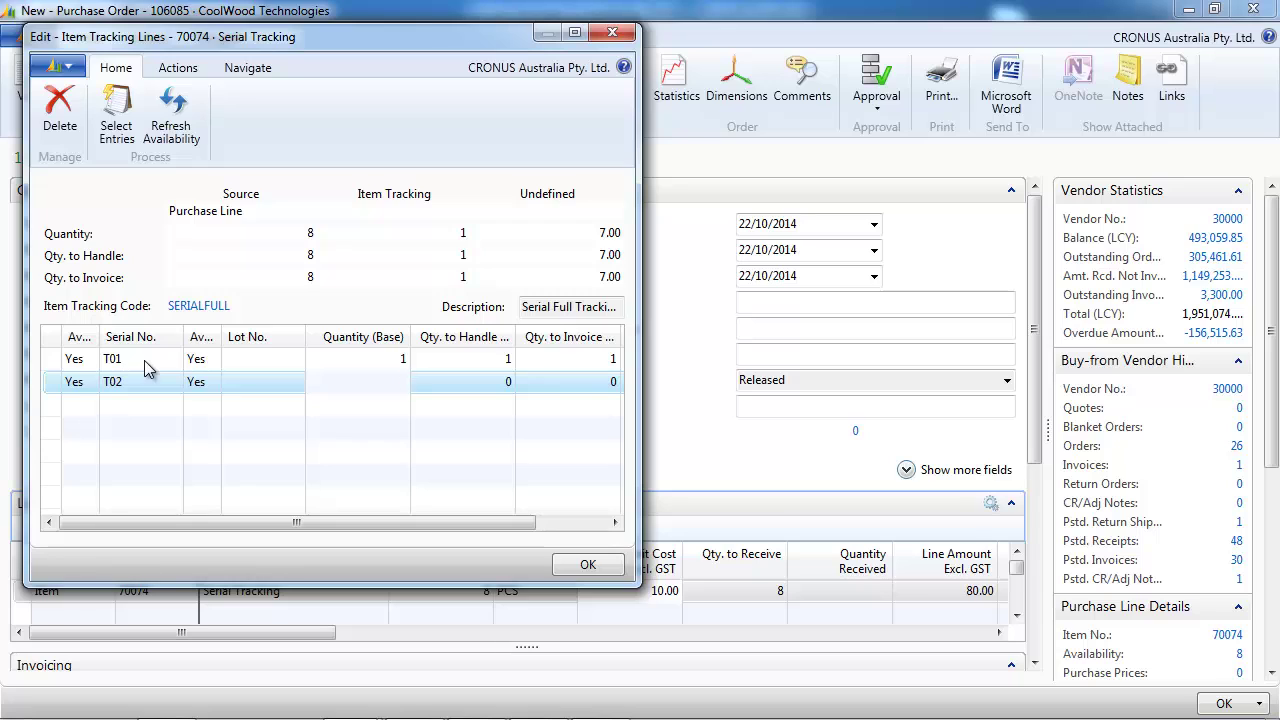
{"action": "key", "text": "Return"}
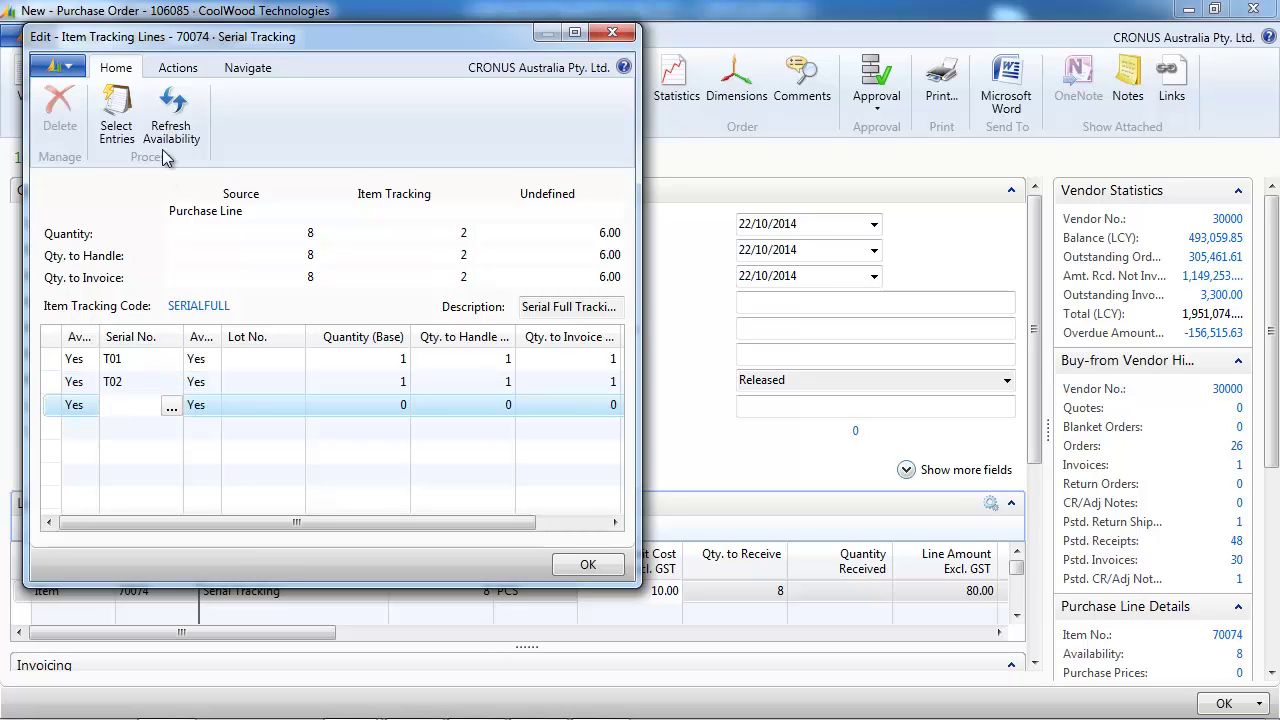
Generate customised serial numbers T03 through T08 and accept the tracking lines
{"action": "left_click", "coordinate": [192, 74]}
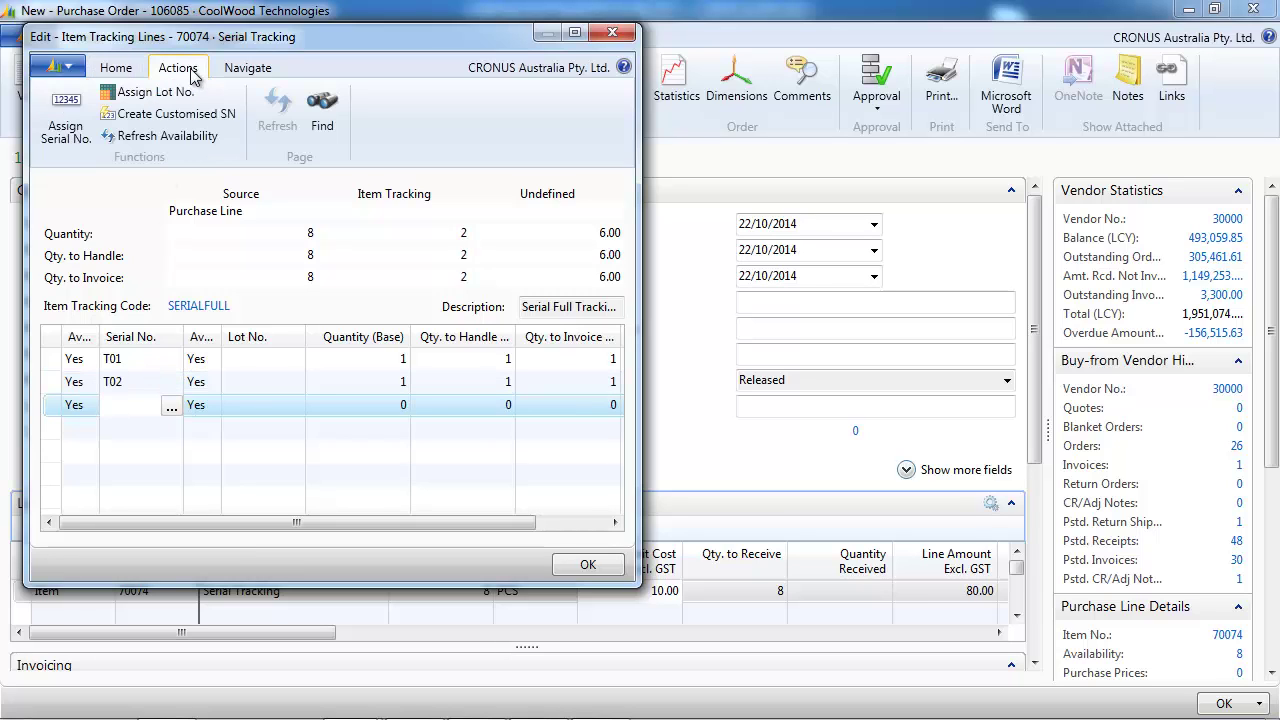
{"action": "left_click", "coordinate": [160, 116]}
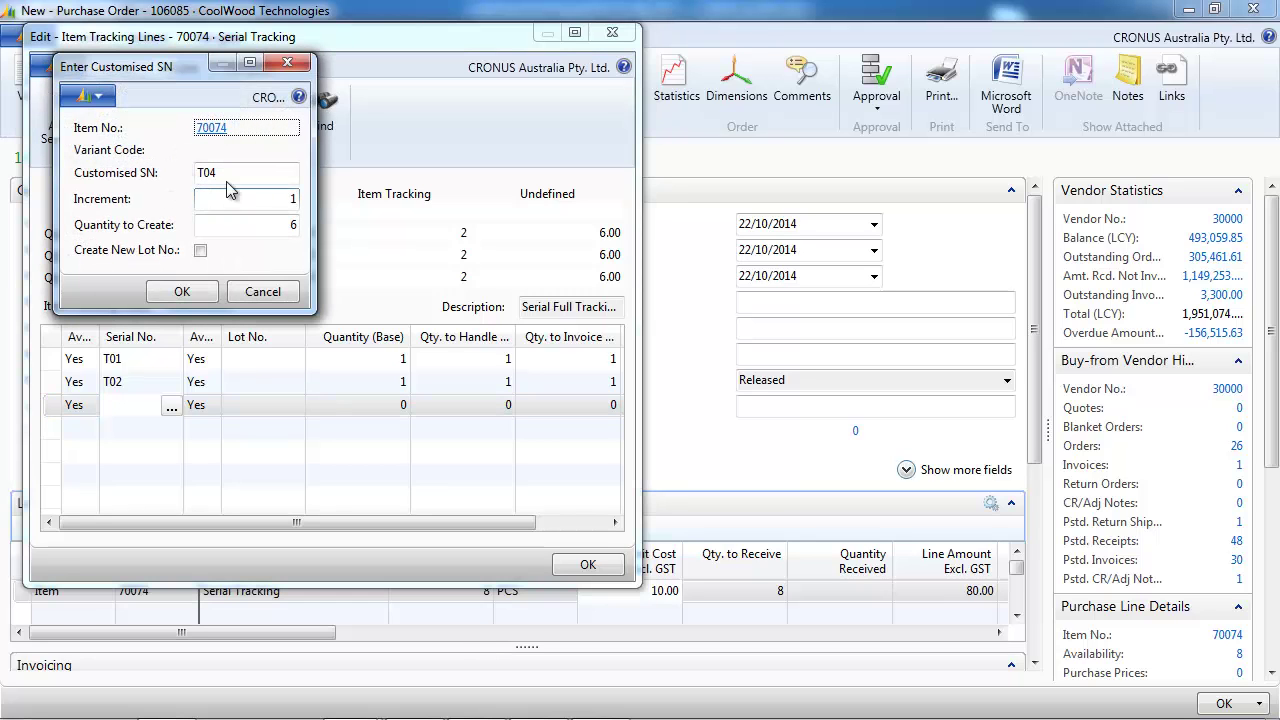
{"action": "left_click", "coordinate": [228, 172]}
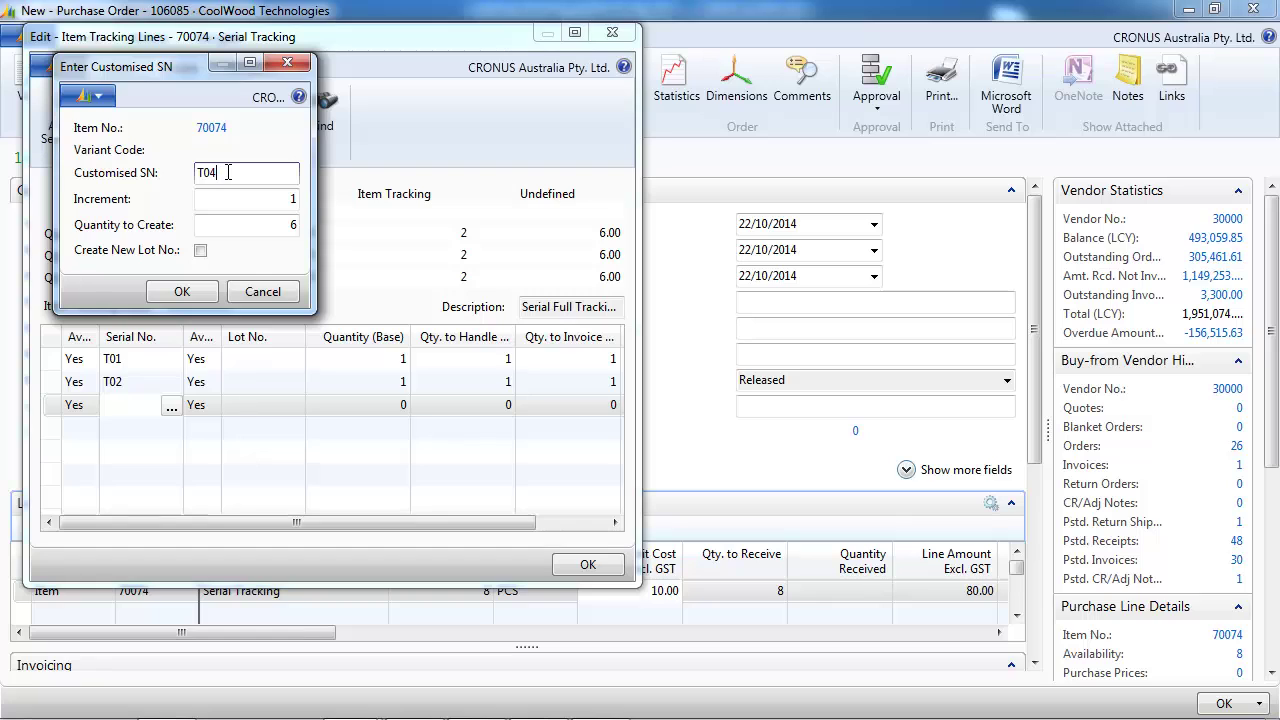
{"action": "key", "text": "Tab"}
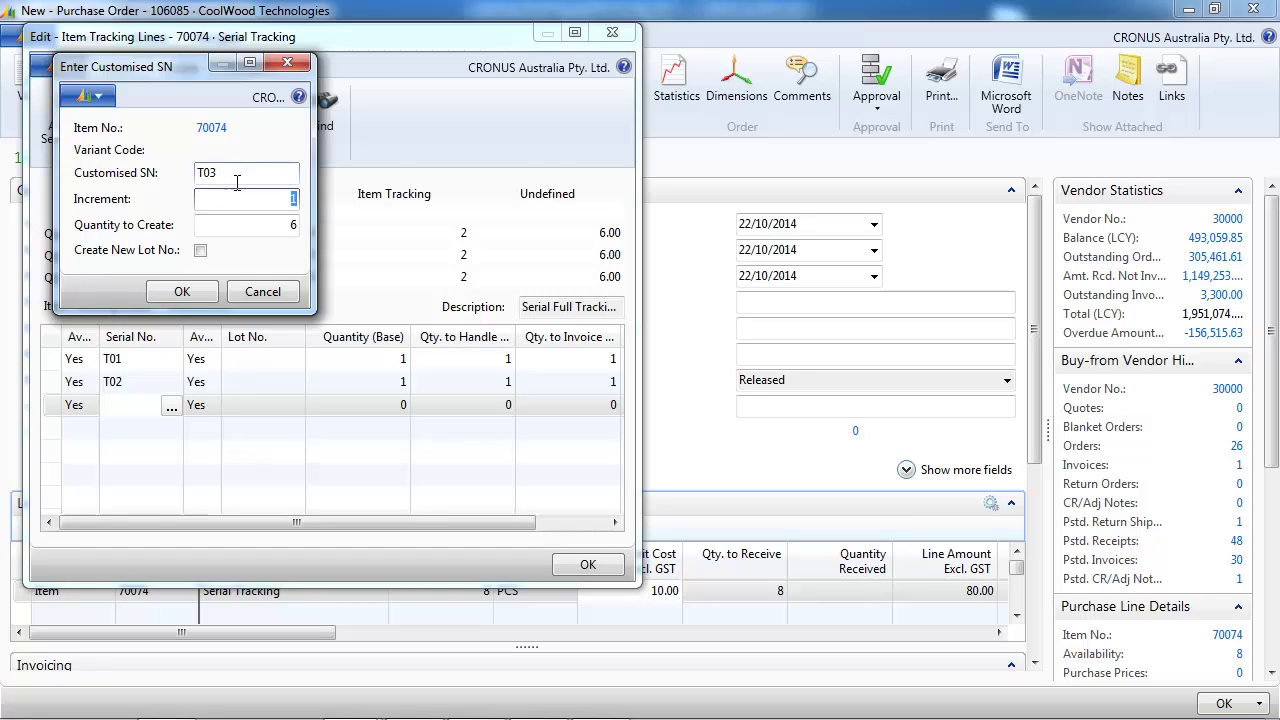
{"action": "left_click", "coordinate": [182, 291]}
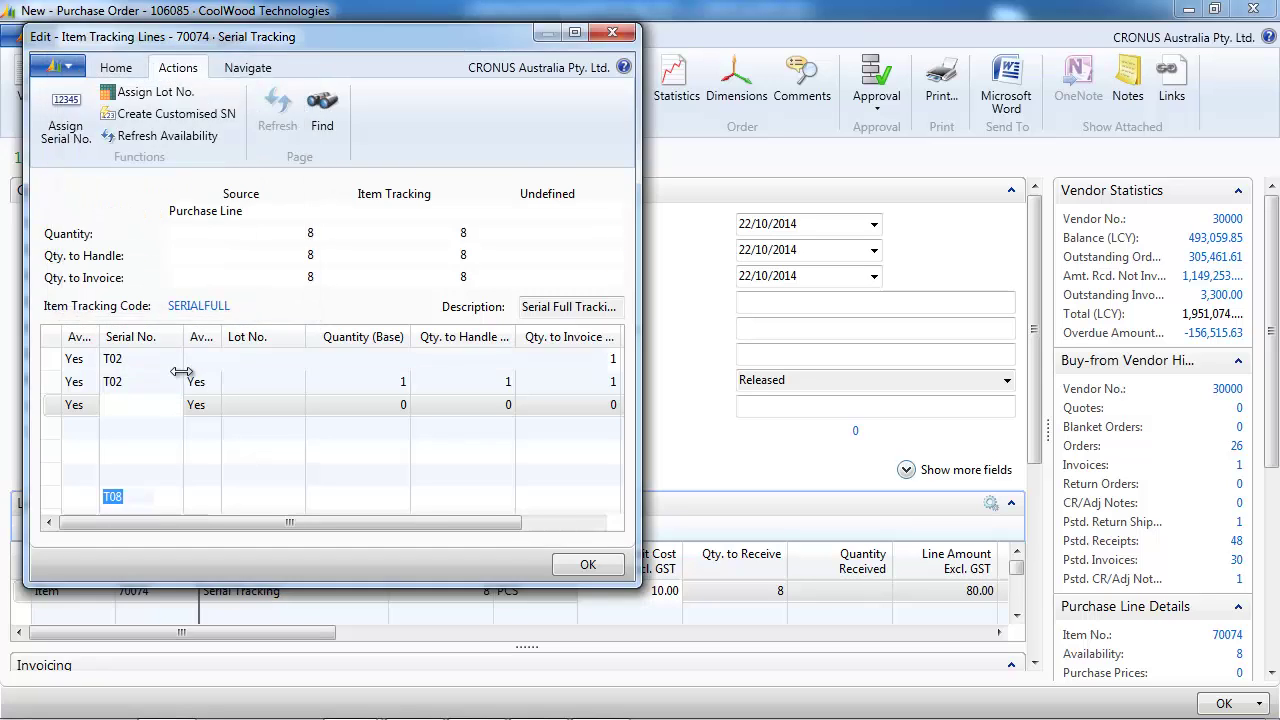
{"action": "left_click", "coordinate": [586, 566]}
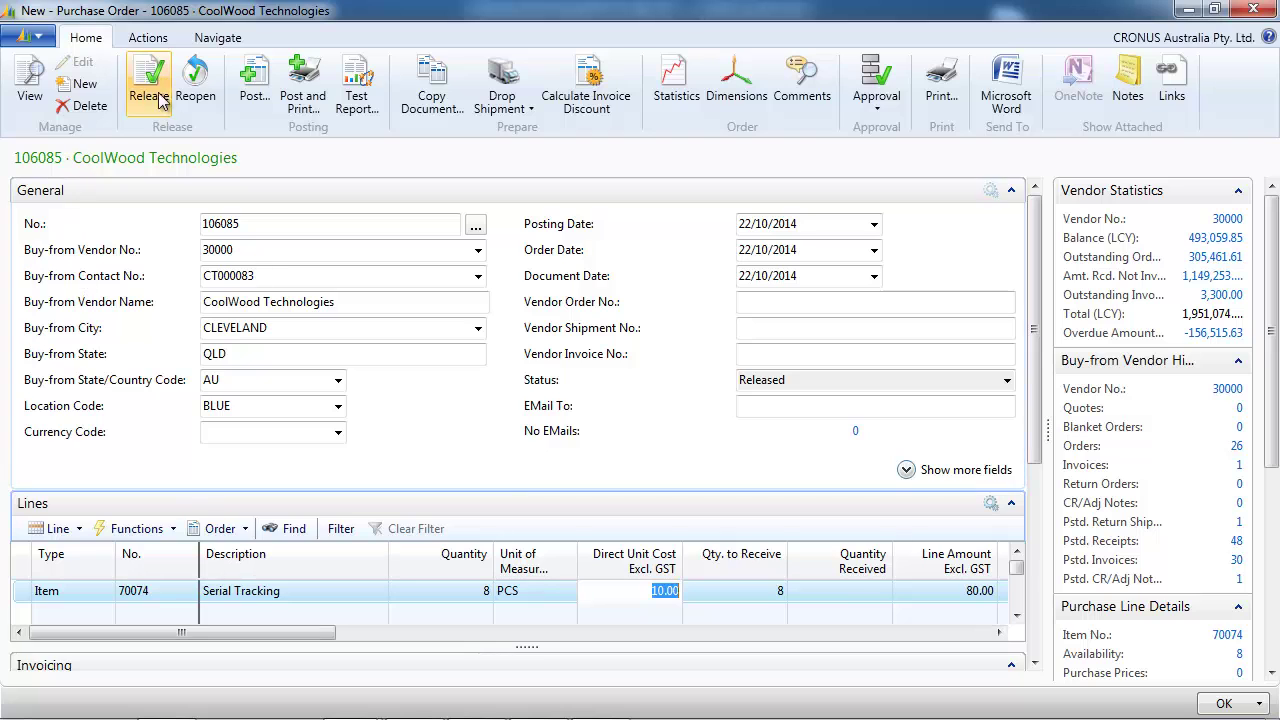
Post purchase order 106085 with Receive and Invoice using F9
{"action": "key", "text": "F9"}
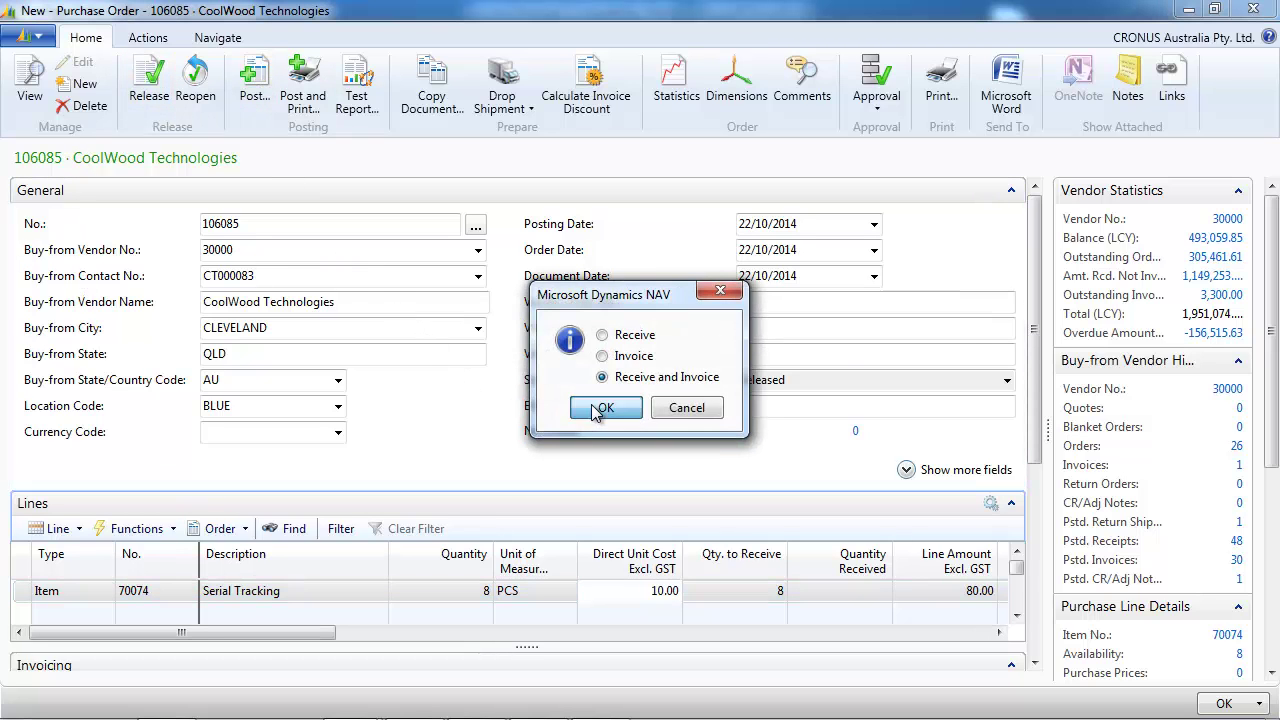
{"action": "left_click", "coordinate": [600, 410]}
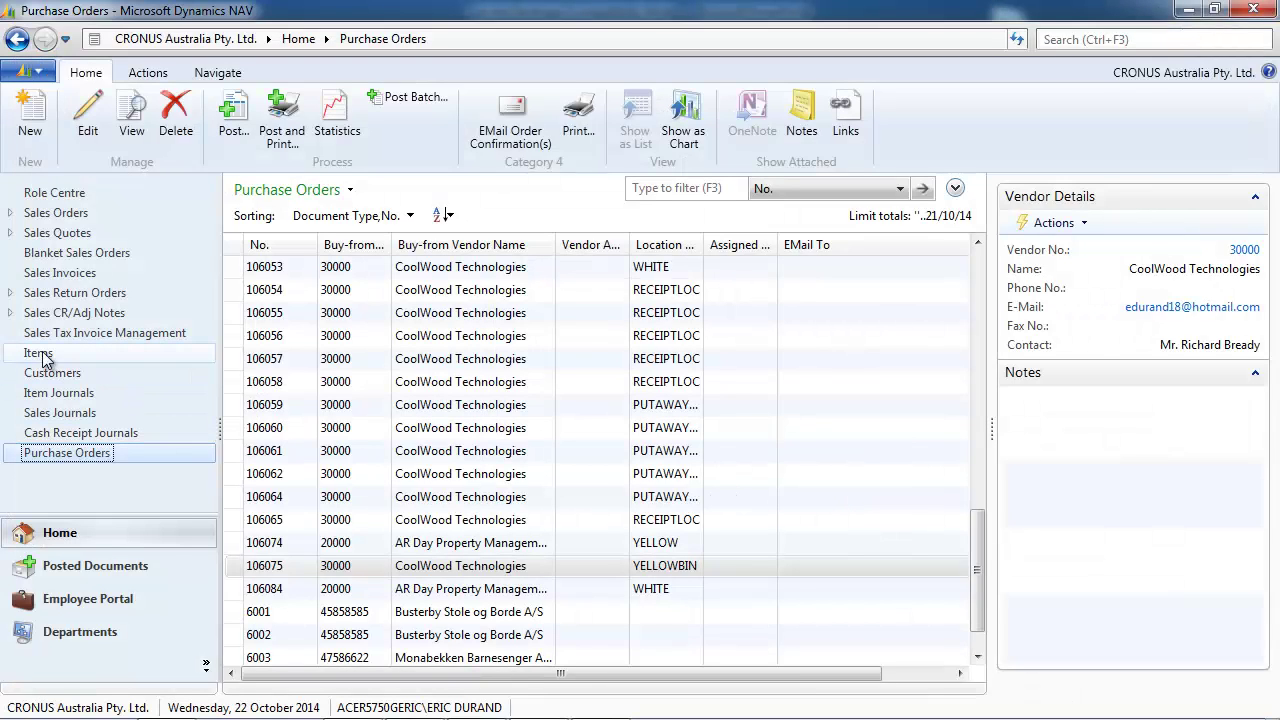
{"action": "left_click", "coordinate": [46, 358]}
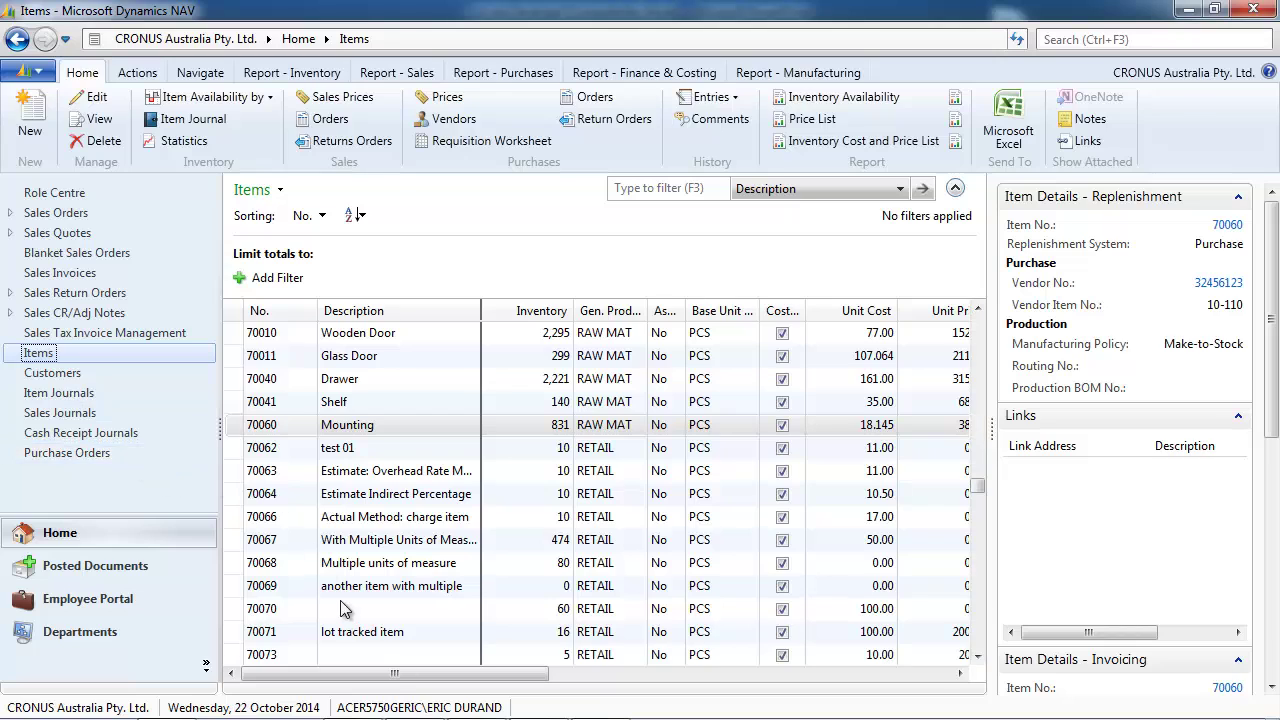
Open item 70074's card and view its item ledger entries
{"action": "left_click", "coordinate": [362, 650]}
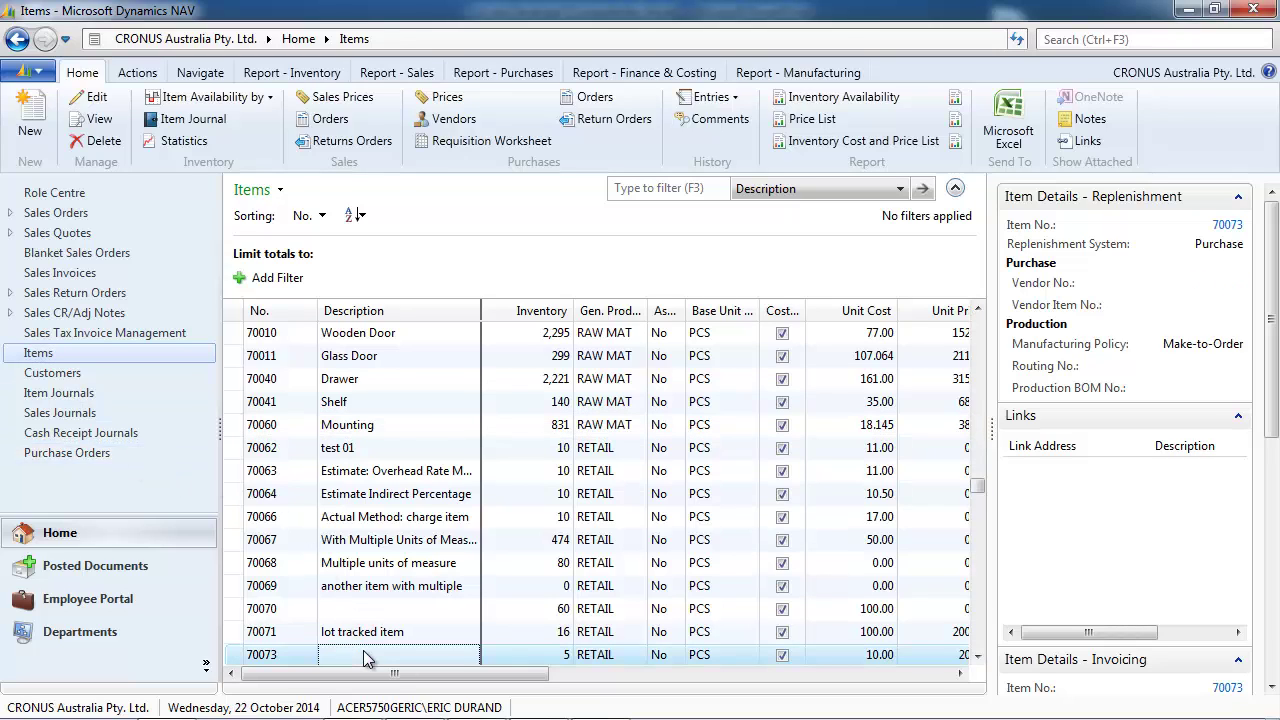
{"action": "key", "text": "Down"}
{"action": "key", "text": "Down"}
{"action": "key", "text": "Up"}
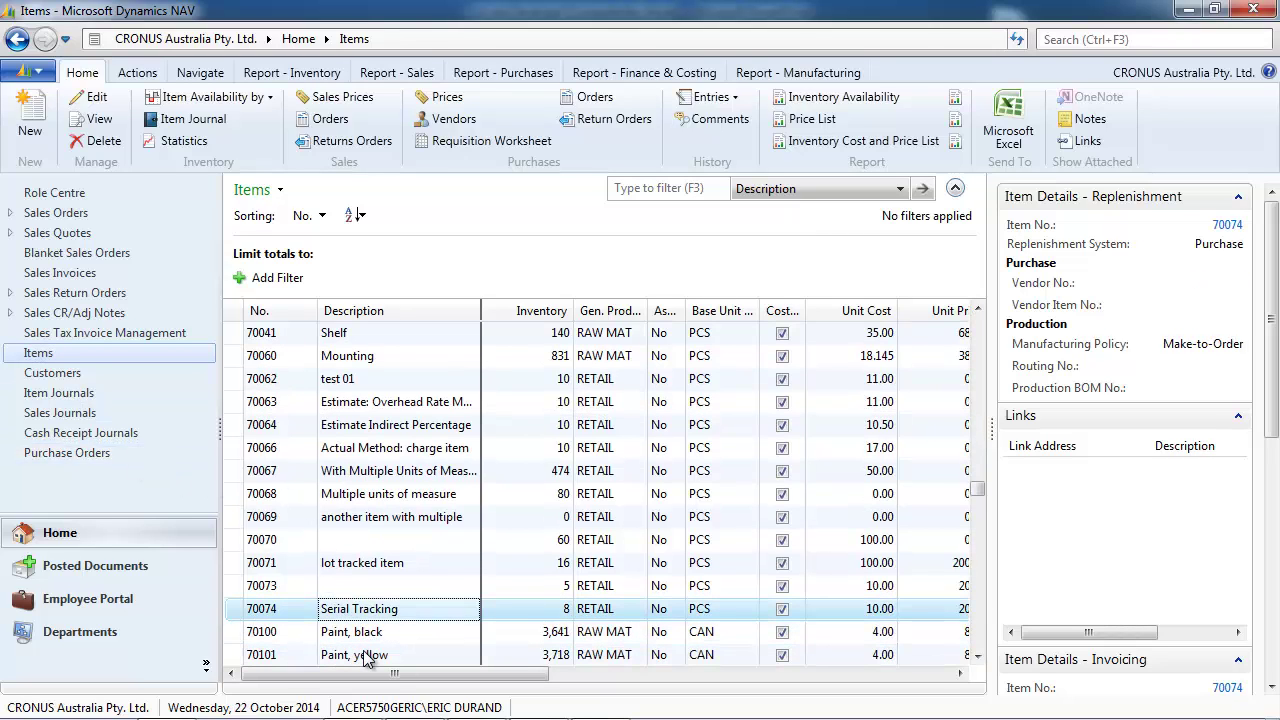
{"action": "double_click", "coordinate": [447, 615]}
{"action": "left_click", "coordinate": [731, 96]}
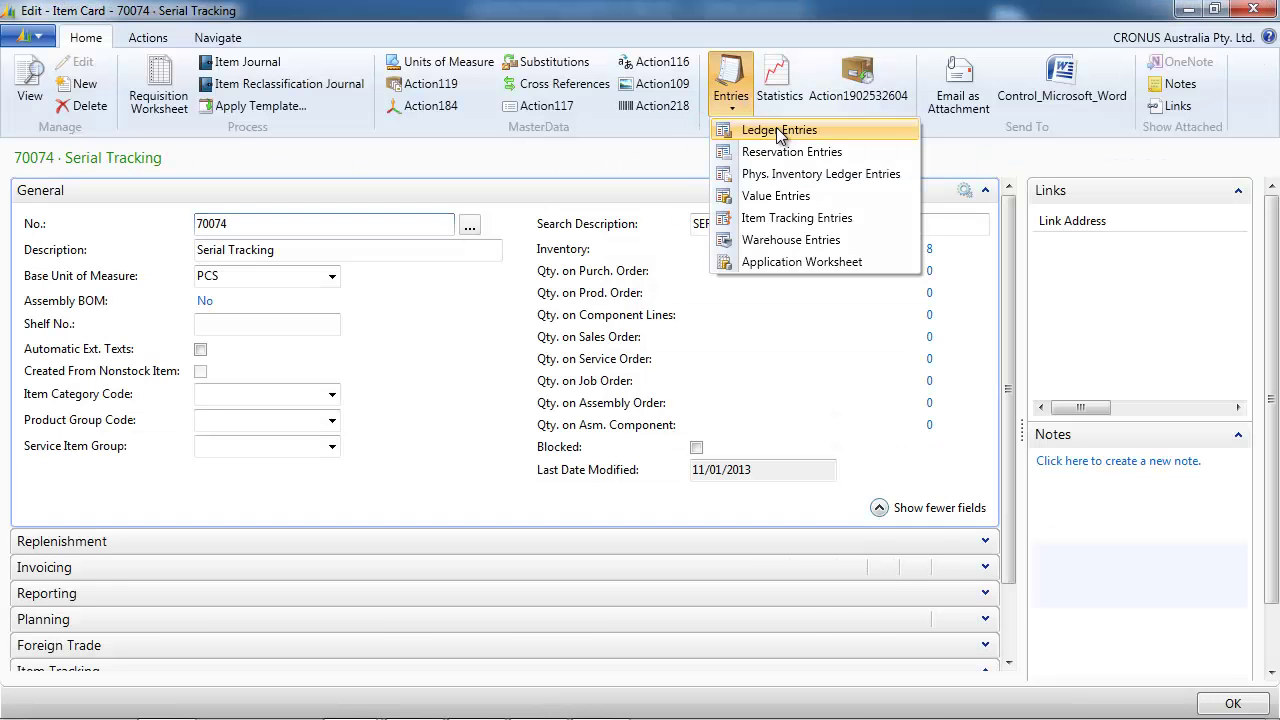
{"action": "left_click", "coordinate": [778, 130]}
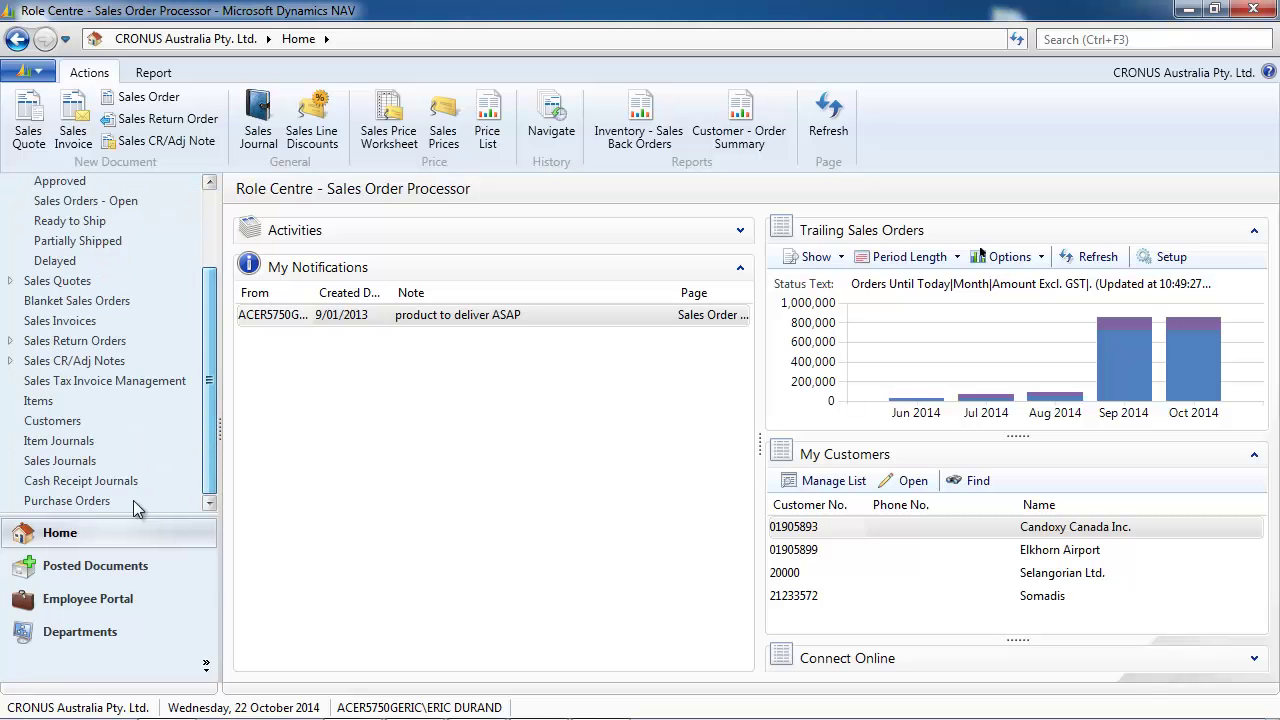
Start a new purchase order for vendor 30000 at location WHITE
{"action": "left_click", "coordinate": [84, 501]}
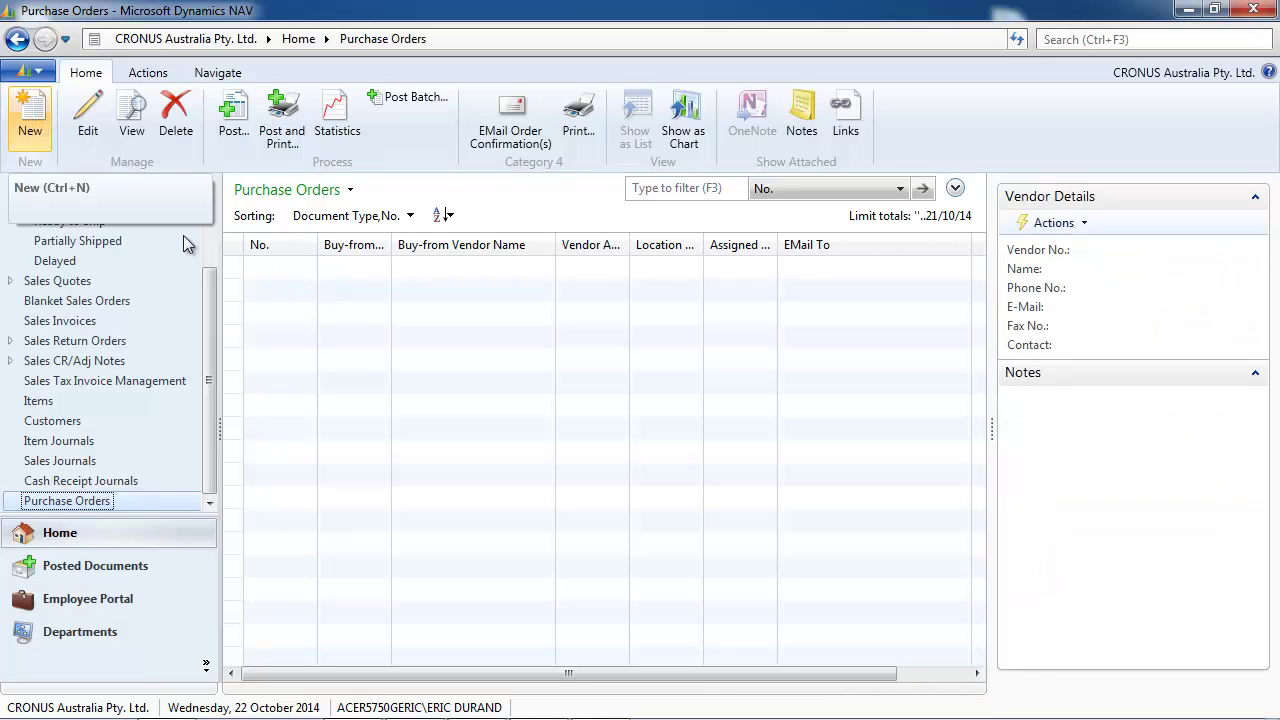
{"action": "key", "text": "ctrl+n"}
{"action": "left_click", "coordinate": [271, 251]}
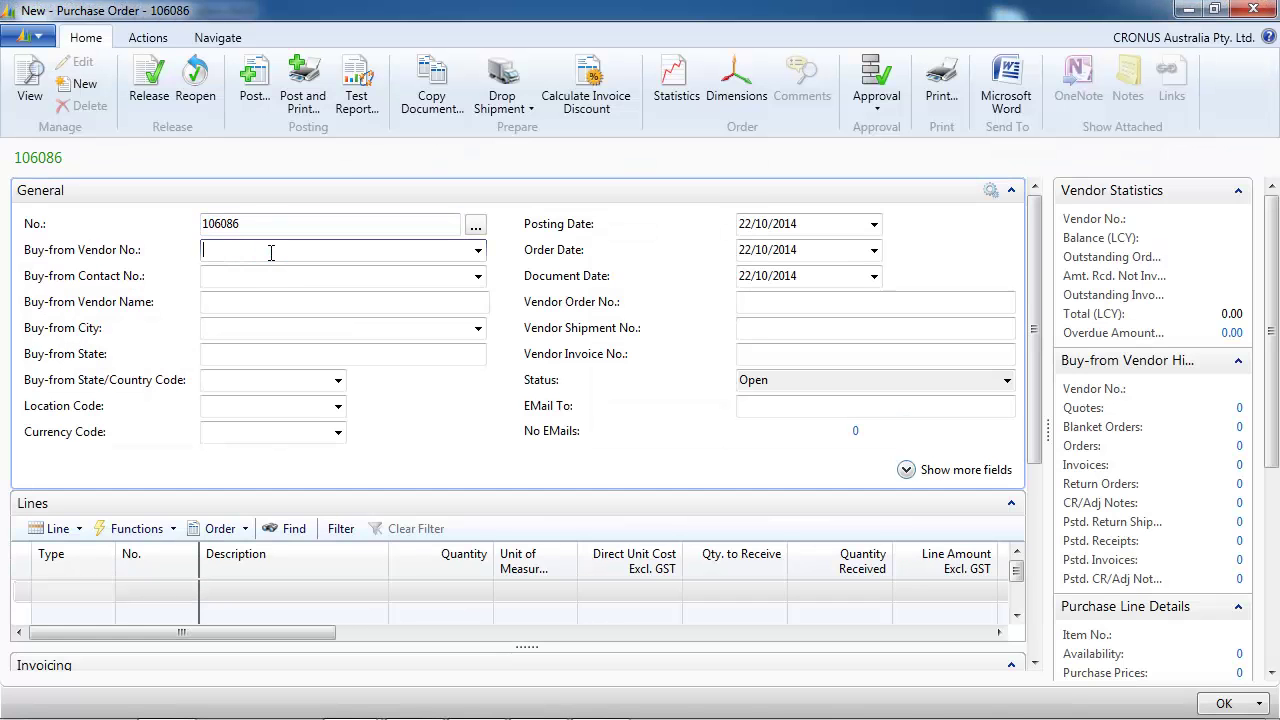
{"action": "type", "text": "30000"}
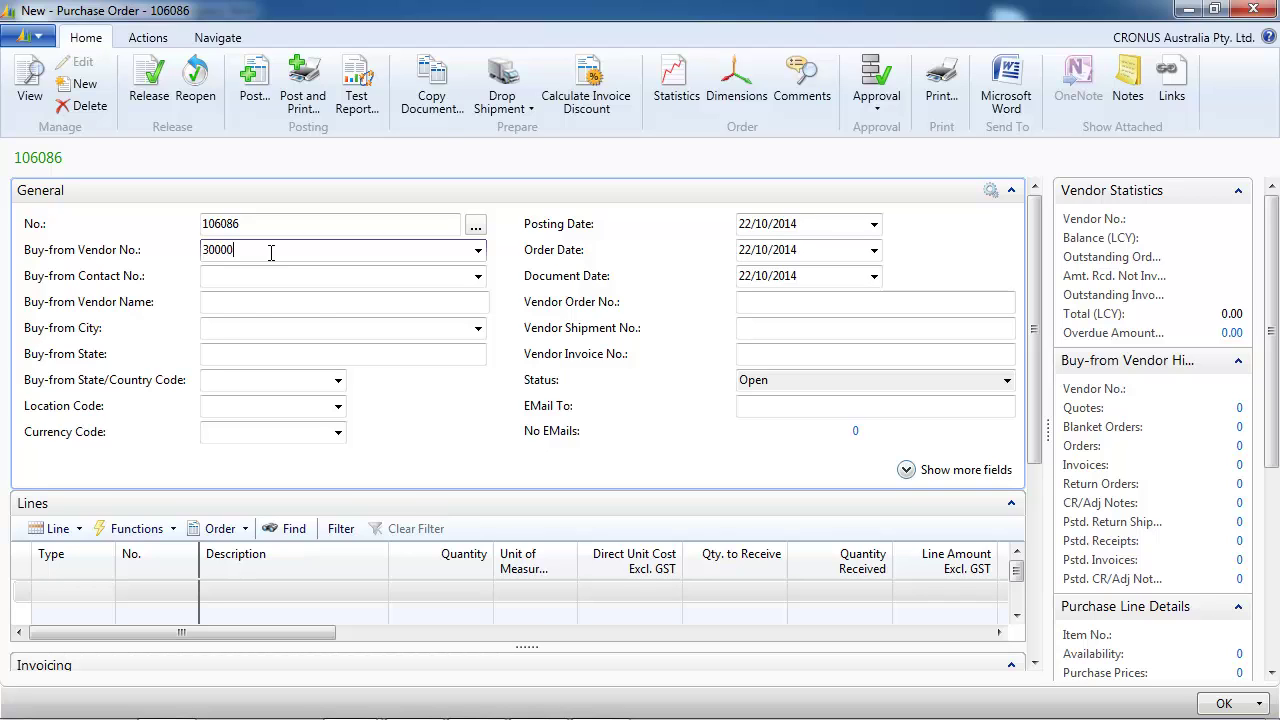
{"action": "key", "text": "Tab"}
{"action": "left_click", "coordinate": [260, 408]}
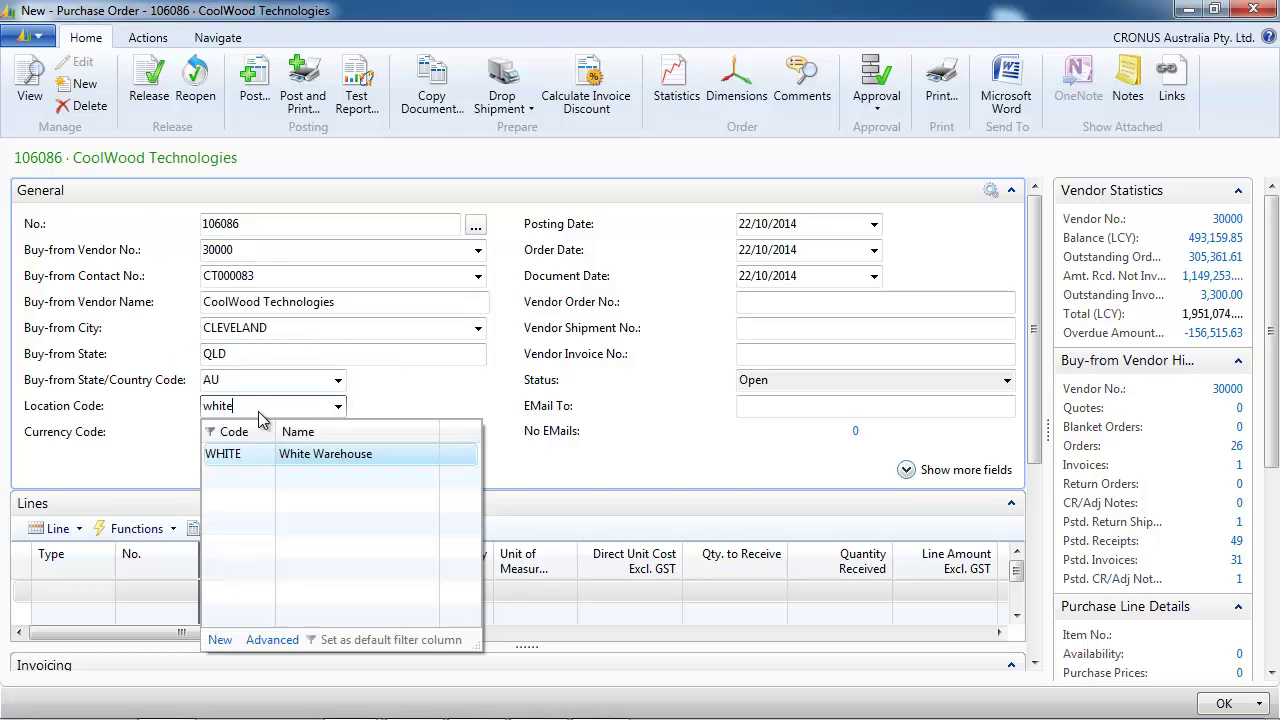
{"action": "key", "text": "Tab"}
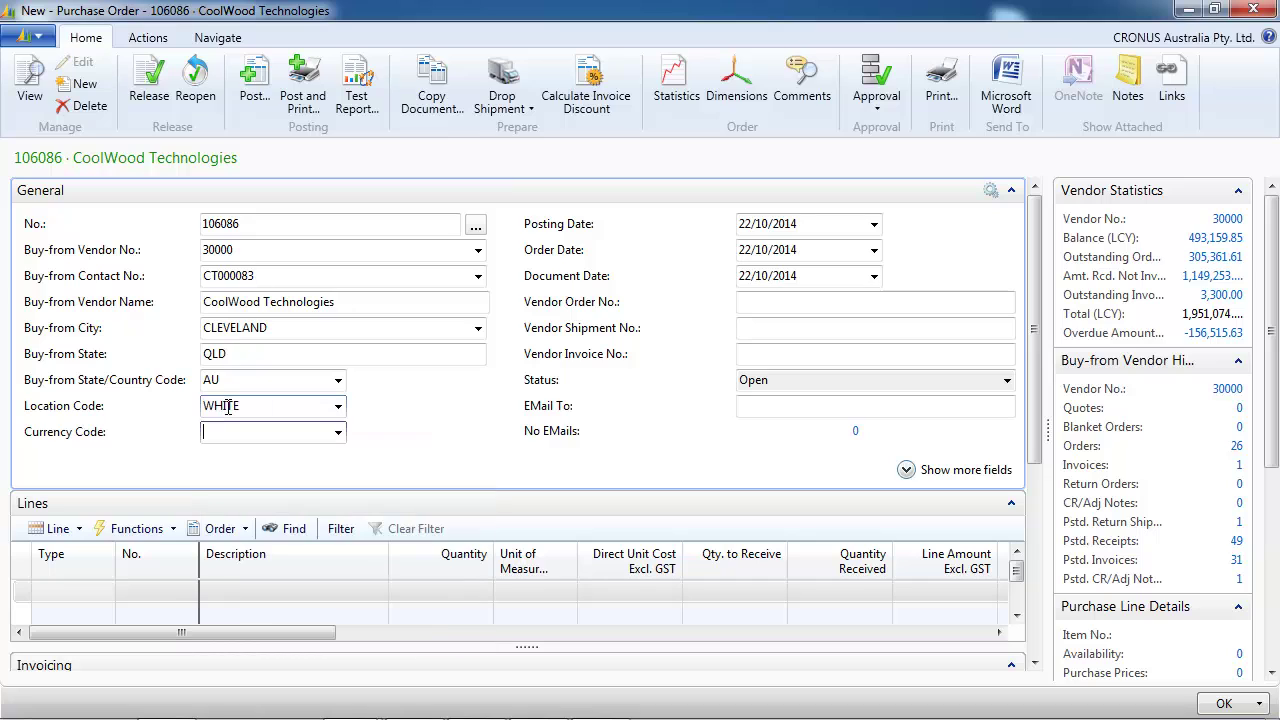
Add item 70071, quantity 20 at unit cost 10.00, and release the order
{"action": "left_click", "coordinate": [104, 594]}
{"action": "type", "text": "i"}
{"action": "key", "text": "Tab"}
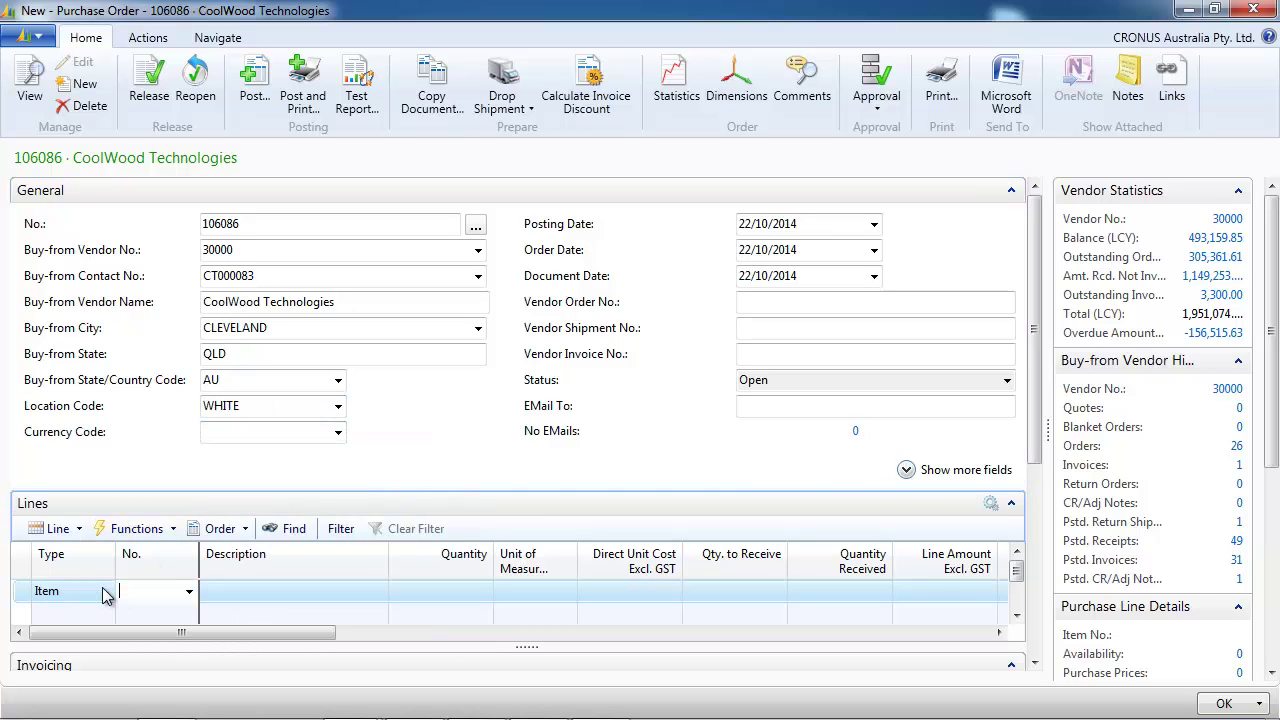
{"action": "type", "text": "lot"}
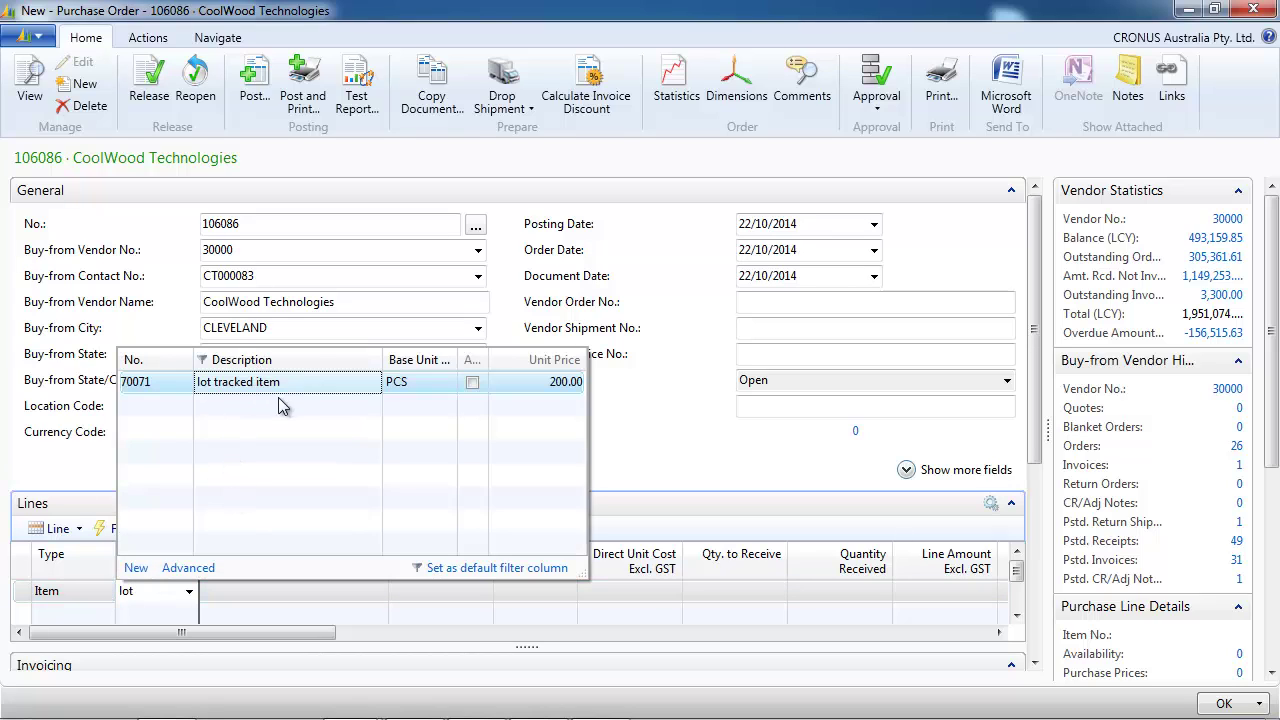
{"action": "left_click", "coordinate": [282, 388]}
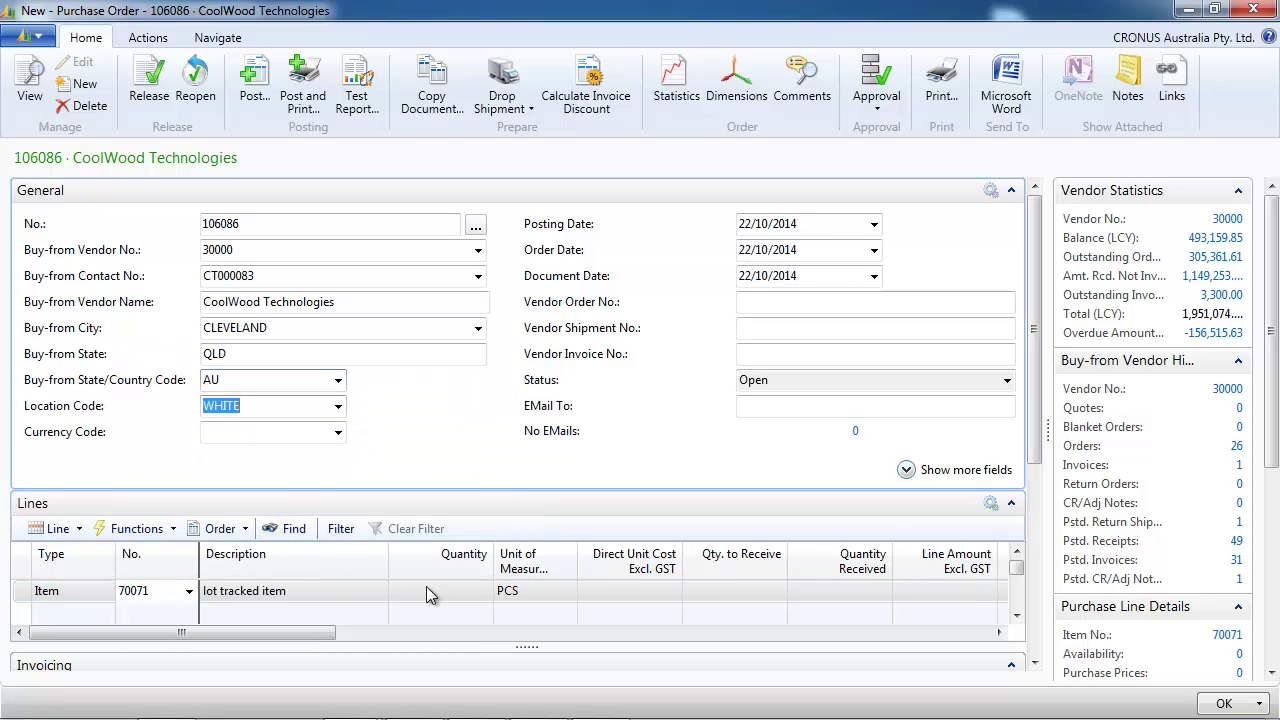
{"action": "left_click", "coordinate": [451, 591]}
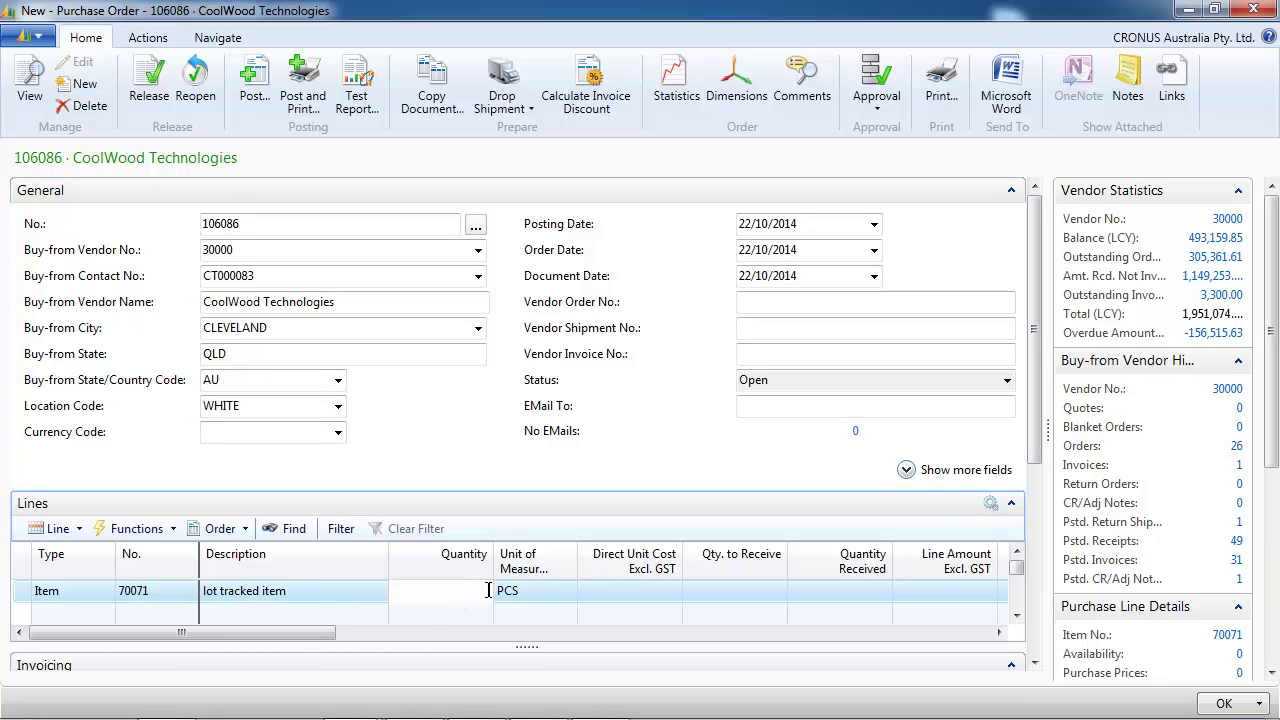
{"action": "key", "text": "Tab"}
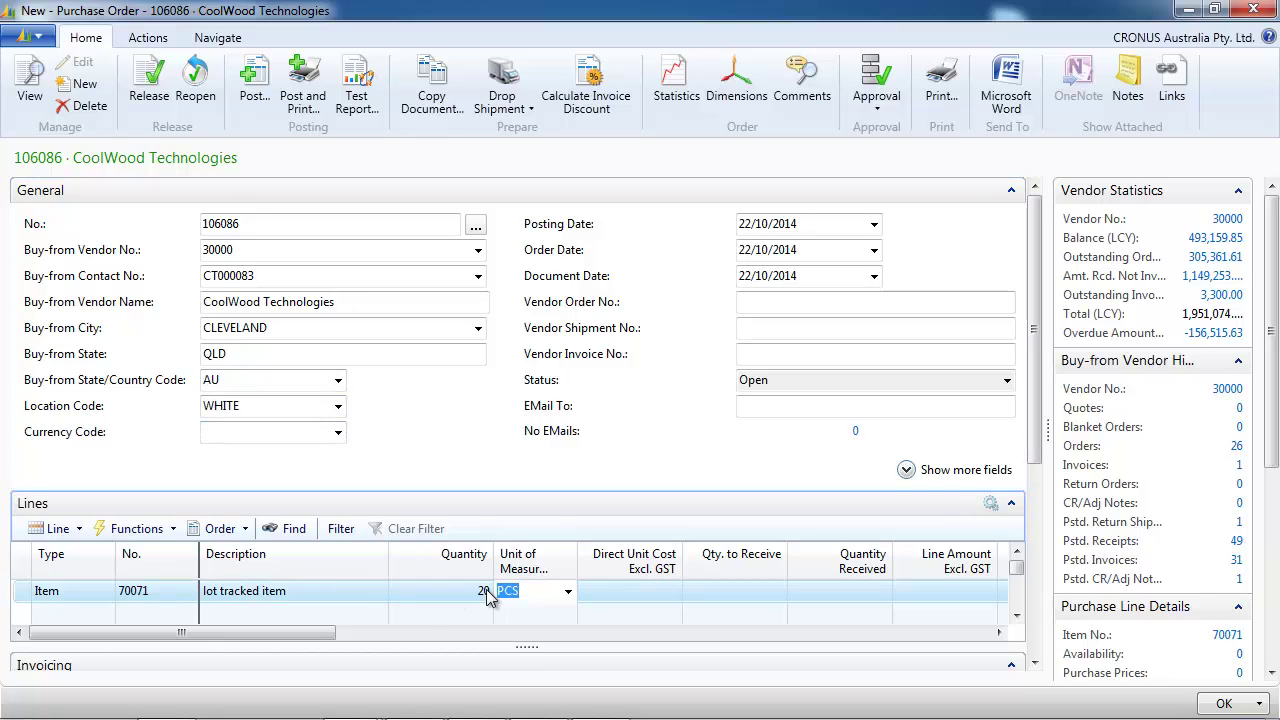
{"action": "key", "text": "Tab"}
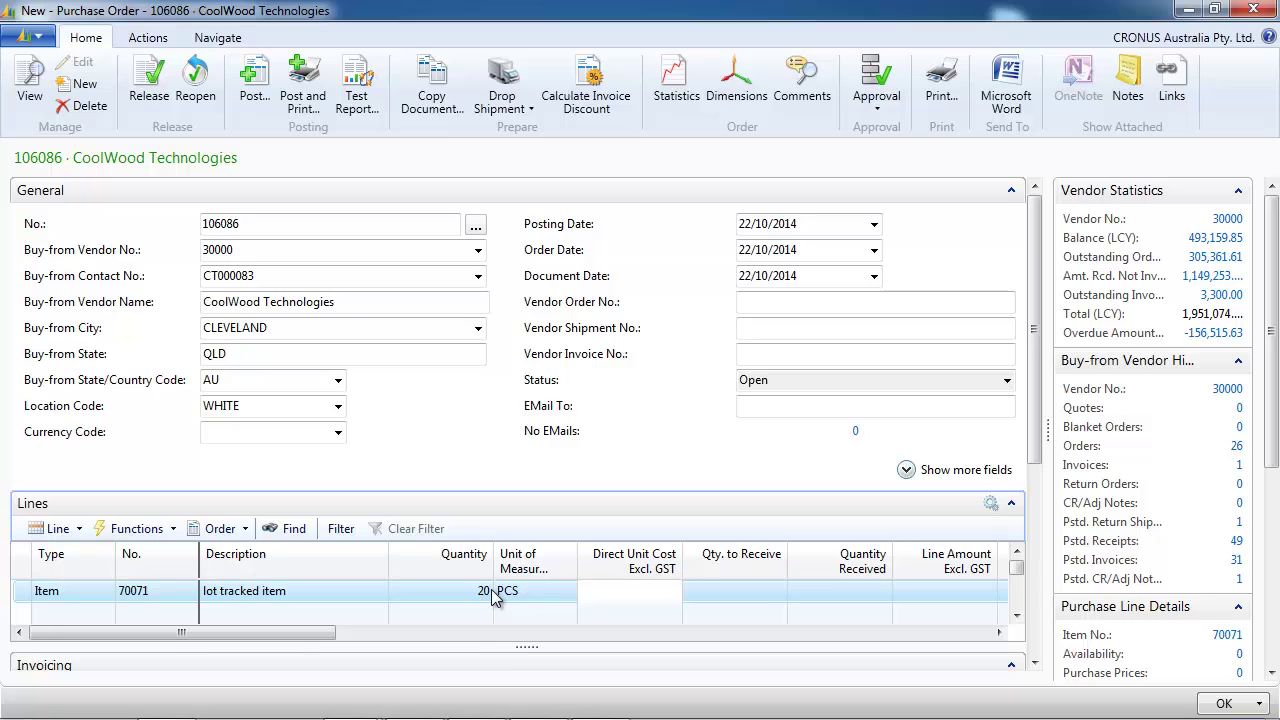
{"action": "key", "text": "Tab"}
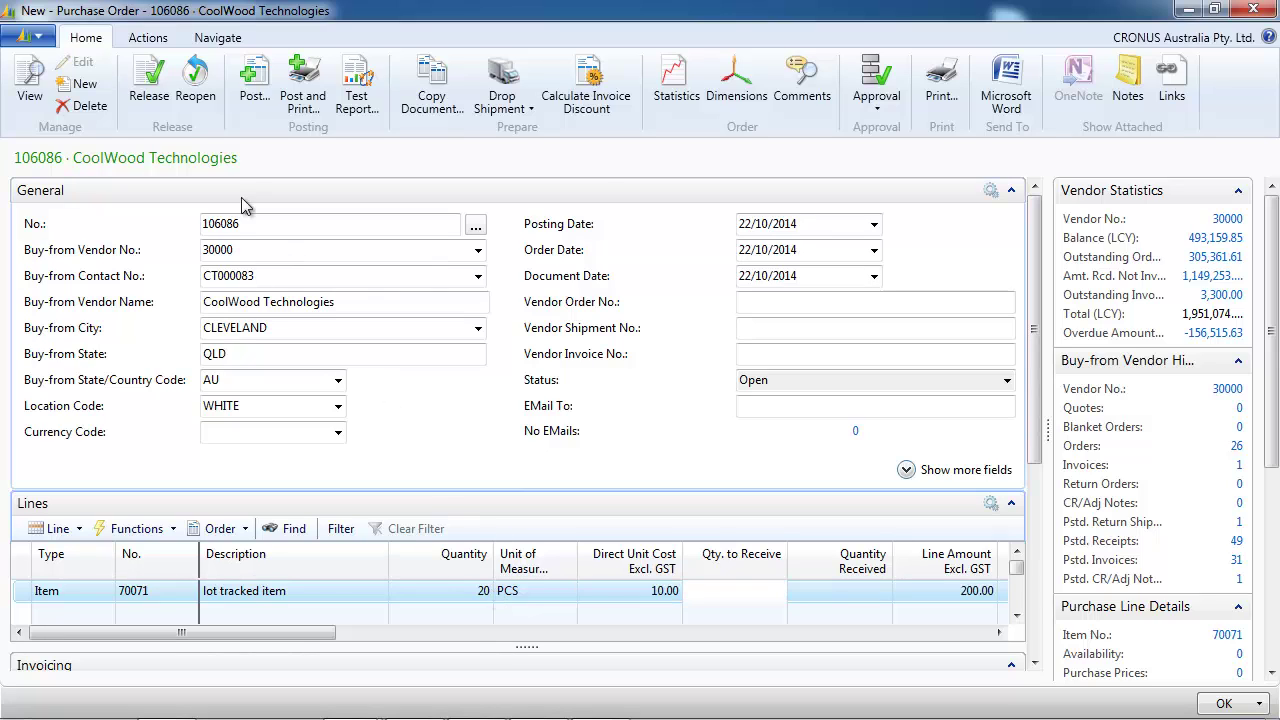
{"action": "left_click", "coordinate": [150, 85]}
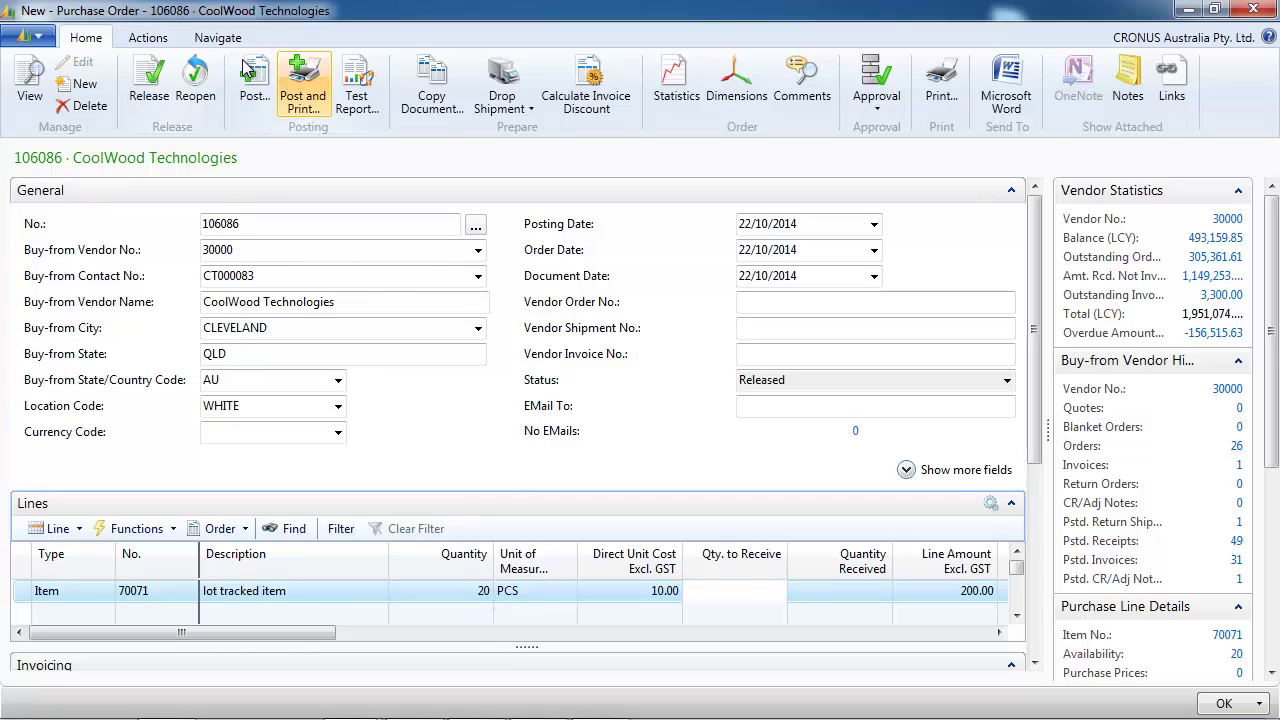
Create a warehouse receipt from purchase order 106086 and acknowledge the confirmation
{"action": "left_click", "coordinate": [155, 40]}
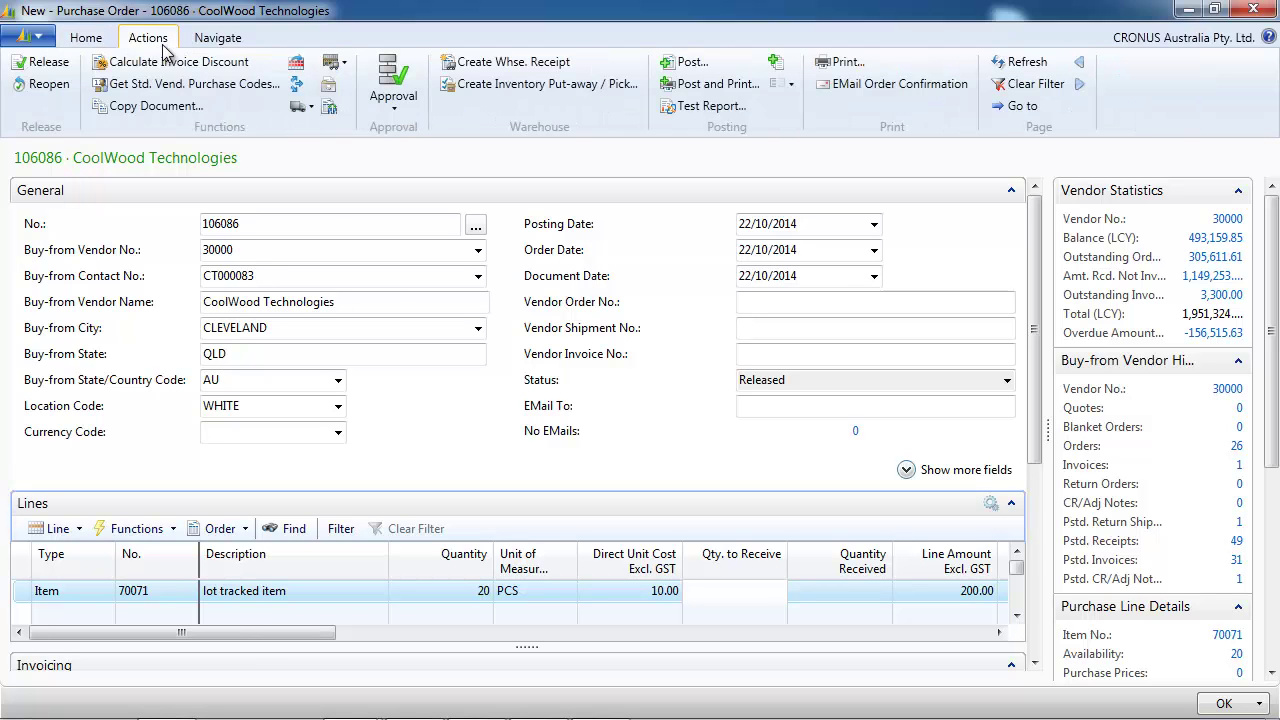
{"action": "left_click", "coordinate": [505, 61]}
{"action": "left_click", "coordinate": [740, 391]}
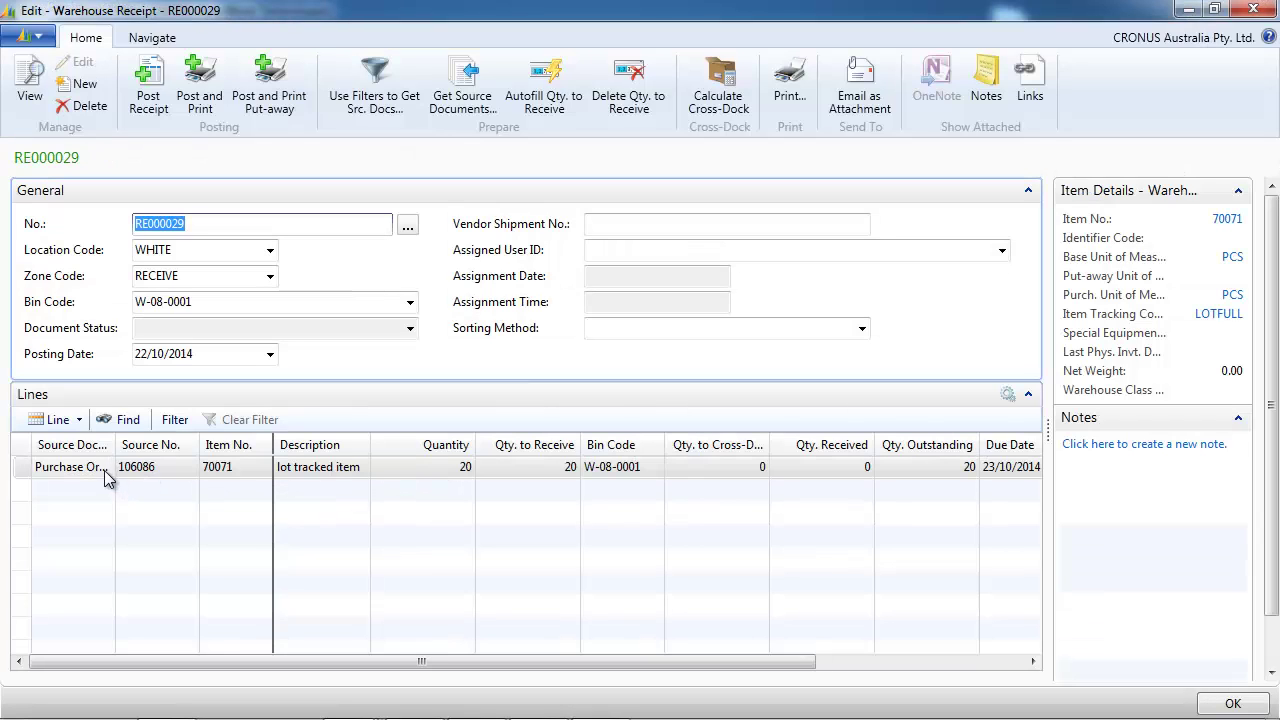
Open the receipt line's item tracking and assign lot J01 with quantity 5
{"action": "left_click", "coordinate": [52, 421]}
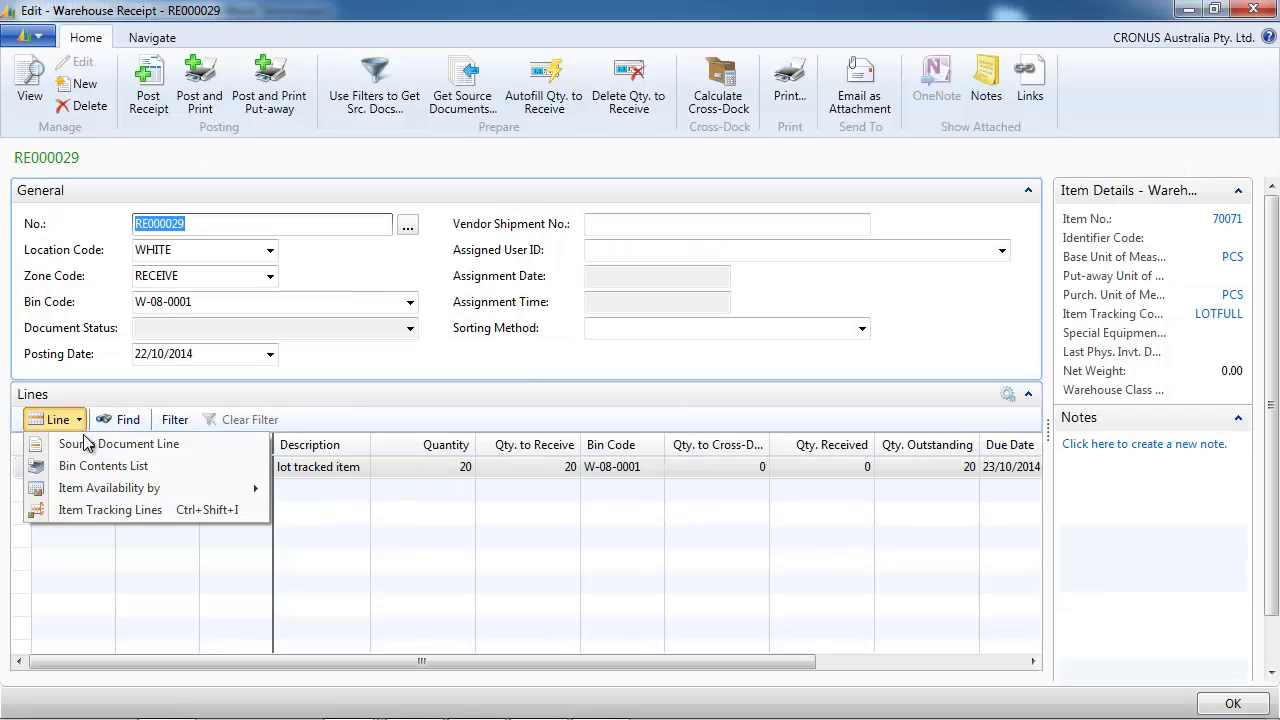
{"action": "left_click", "coordinate": [112, 510]}
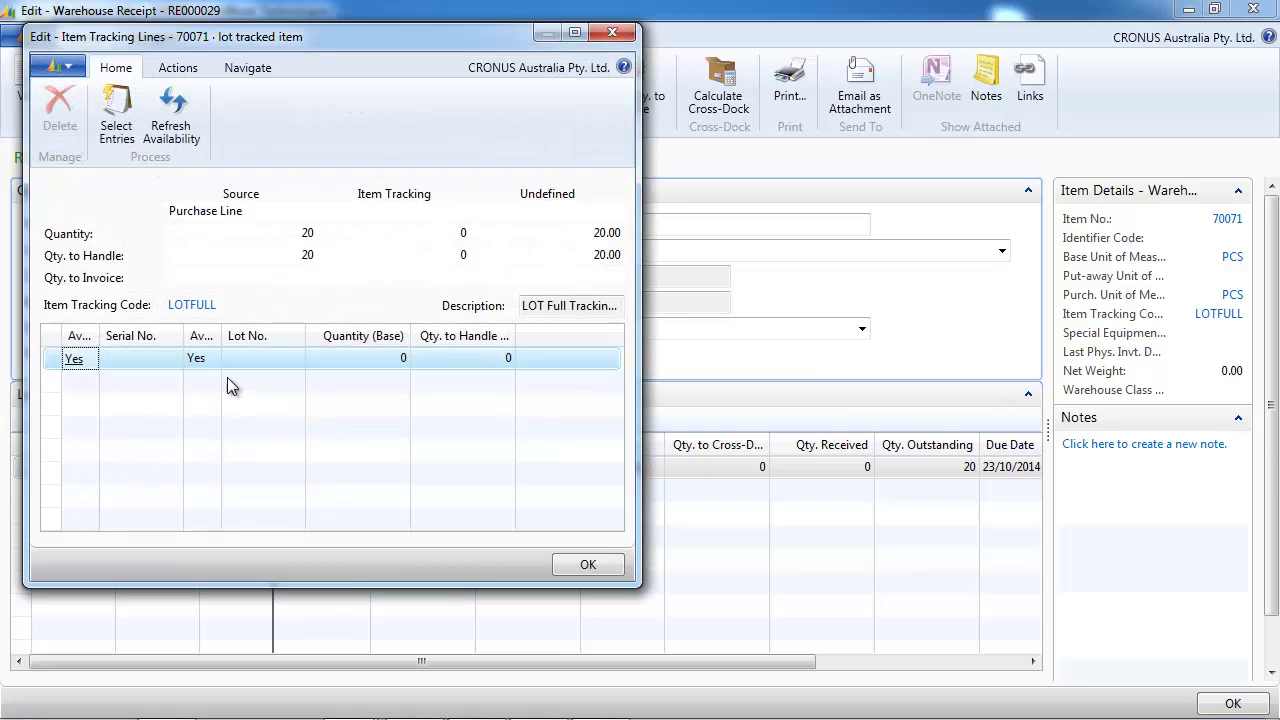
{"action": "left_click", "coordinate": [257, 362]}
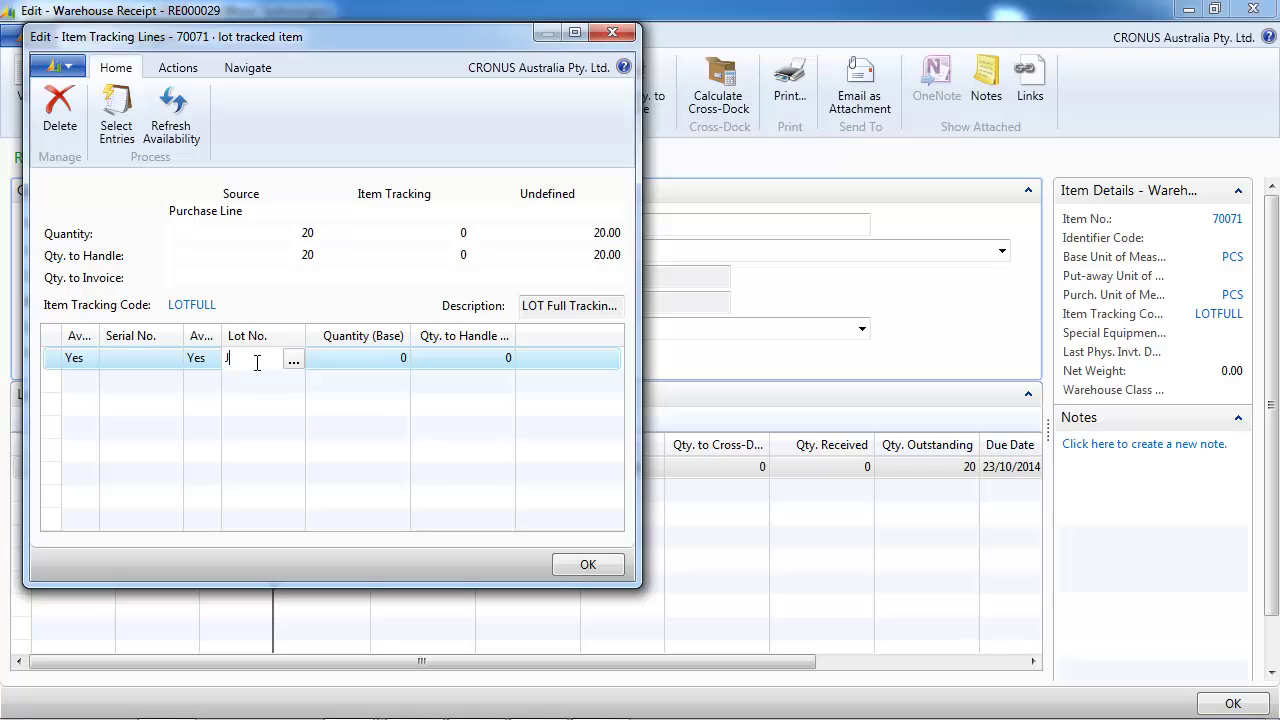
{"action": "key", "text": "Tab"}
{"action": "type", "text": "5"}
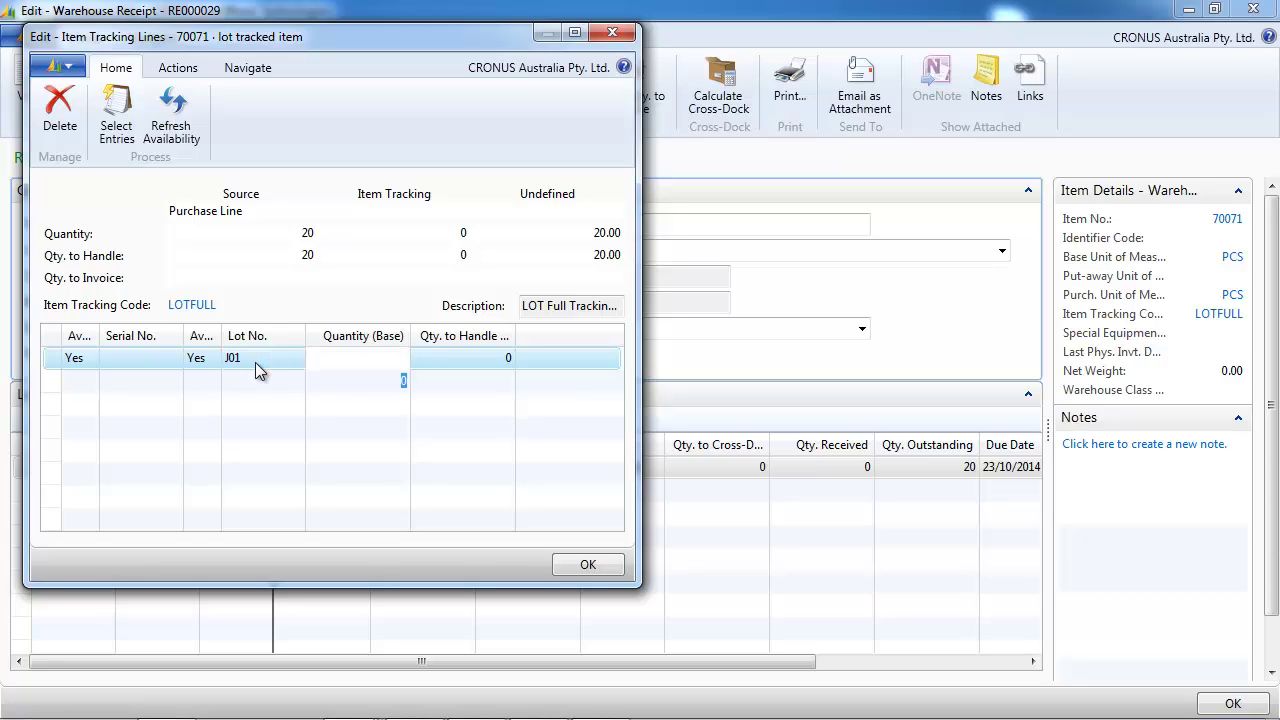
{"action": "key", "text": "Return"}
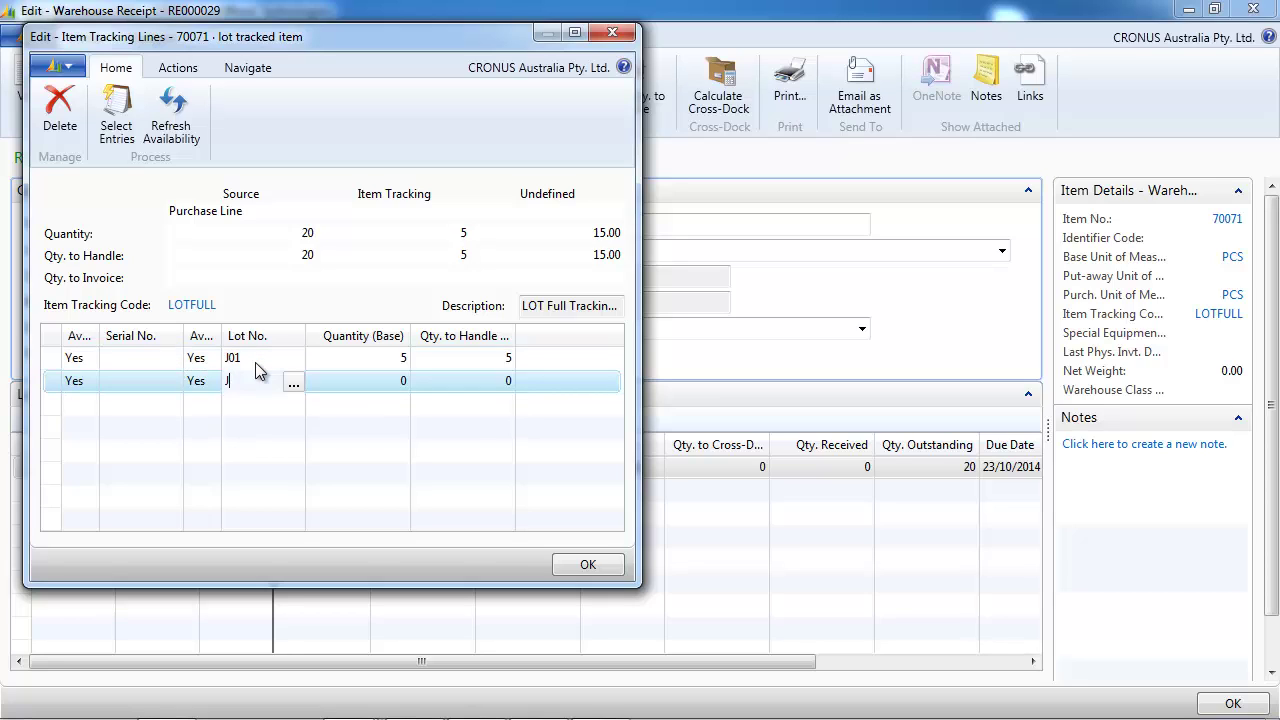
Add lot J02 with quantity 12 and lot J03 with quantity 3, then accept
{"action": "type", "text": "J02"}
{"action": "key", "text": "Tab"}
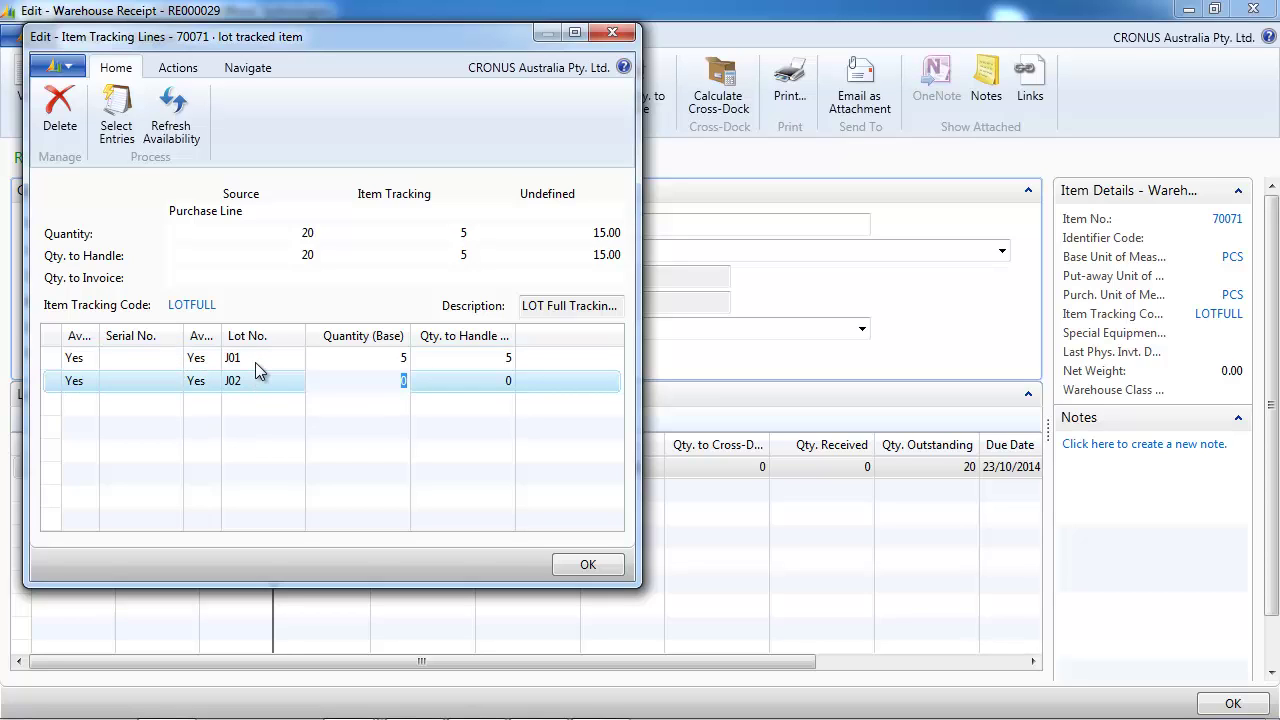
{"action": "type", "text": "12"}
{"action": "key", "text": "Return"}
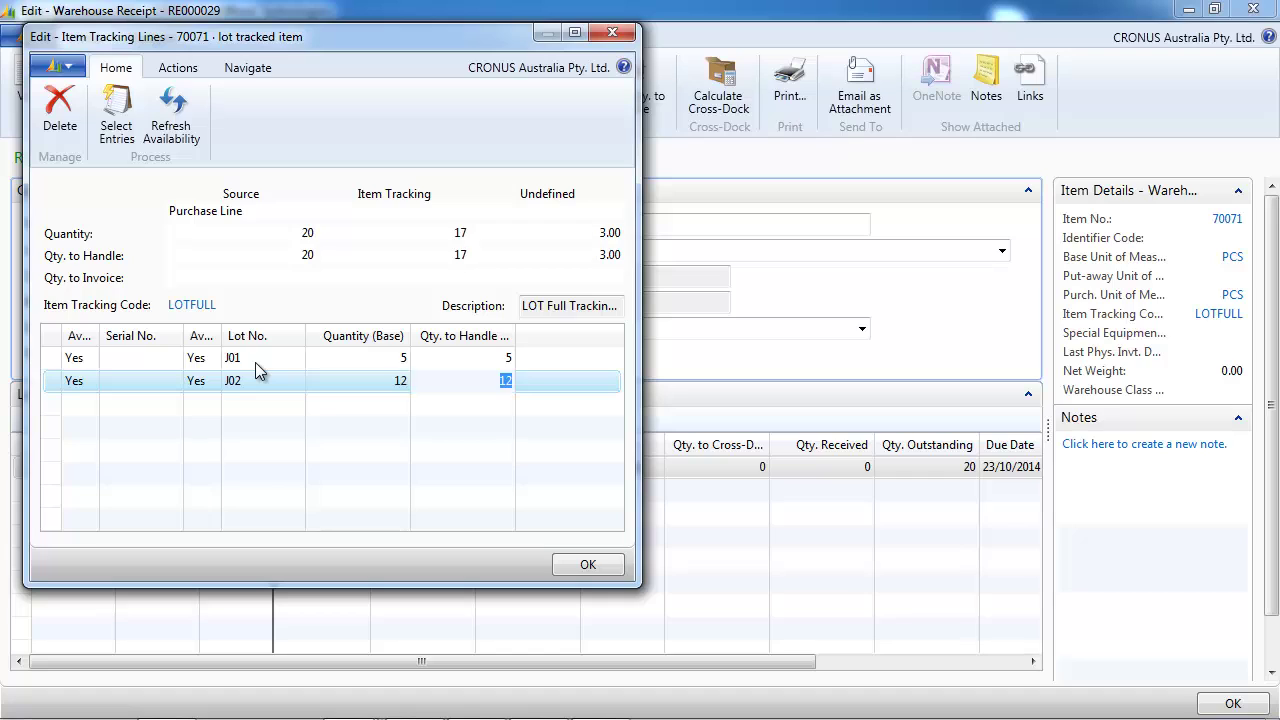
{"action": "key", "text": "Return"}
{"action": "type", "text": "J03"}
{"action": "key", "text": "Tab"}
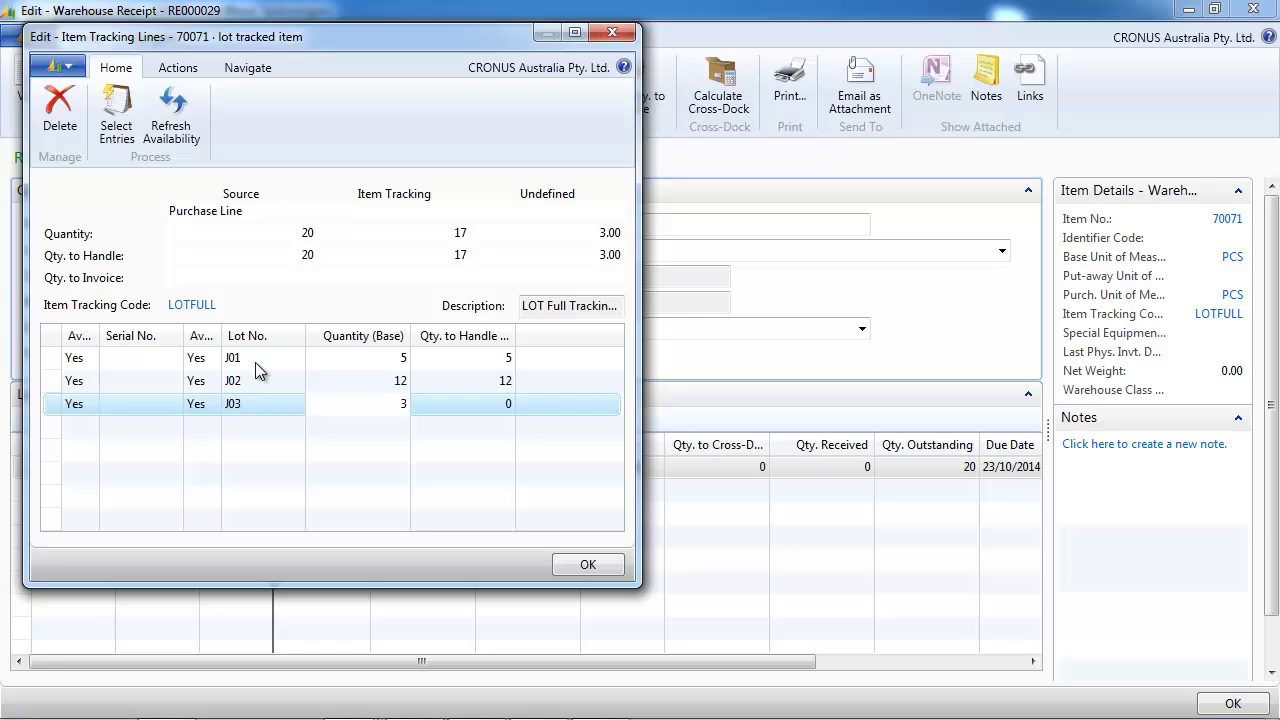
{"action": "type", "text": "3"}
{"action": "key", "text": "Tab"}
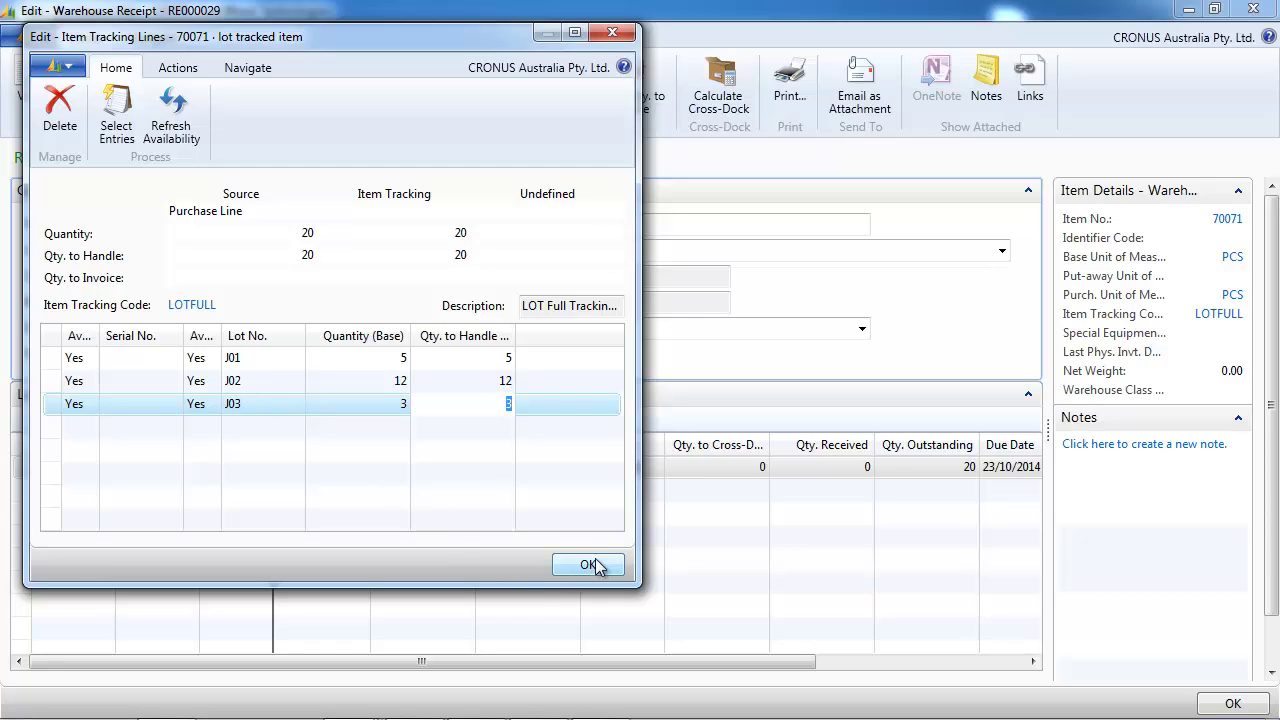
{"action": "left_click", "coordinate": [588, 566]}
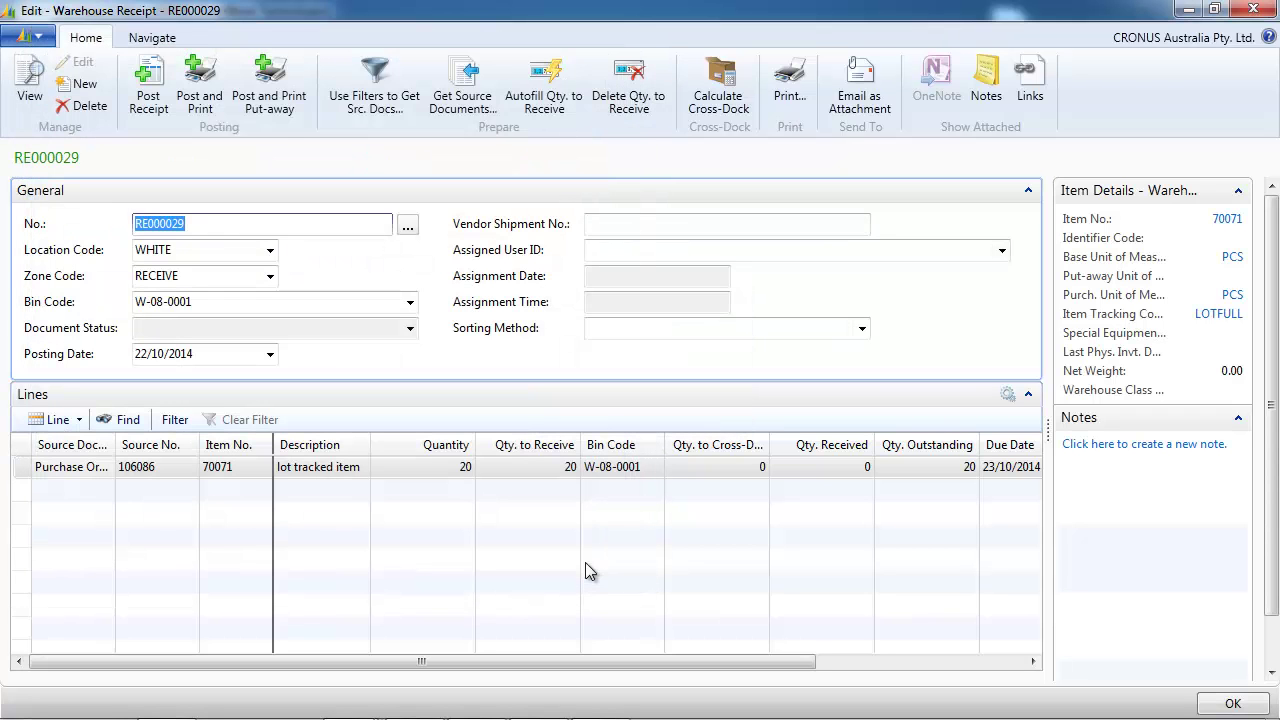
Post warehouse receipt RE000029 and close the purchase order window
{"action": "left_click", "coordinate": [155, 97]}
{"action": "left_click", "coordinate": [598, 390]}
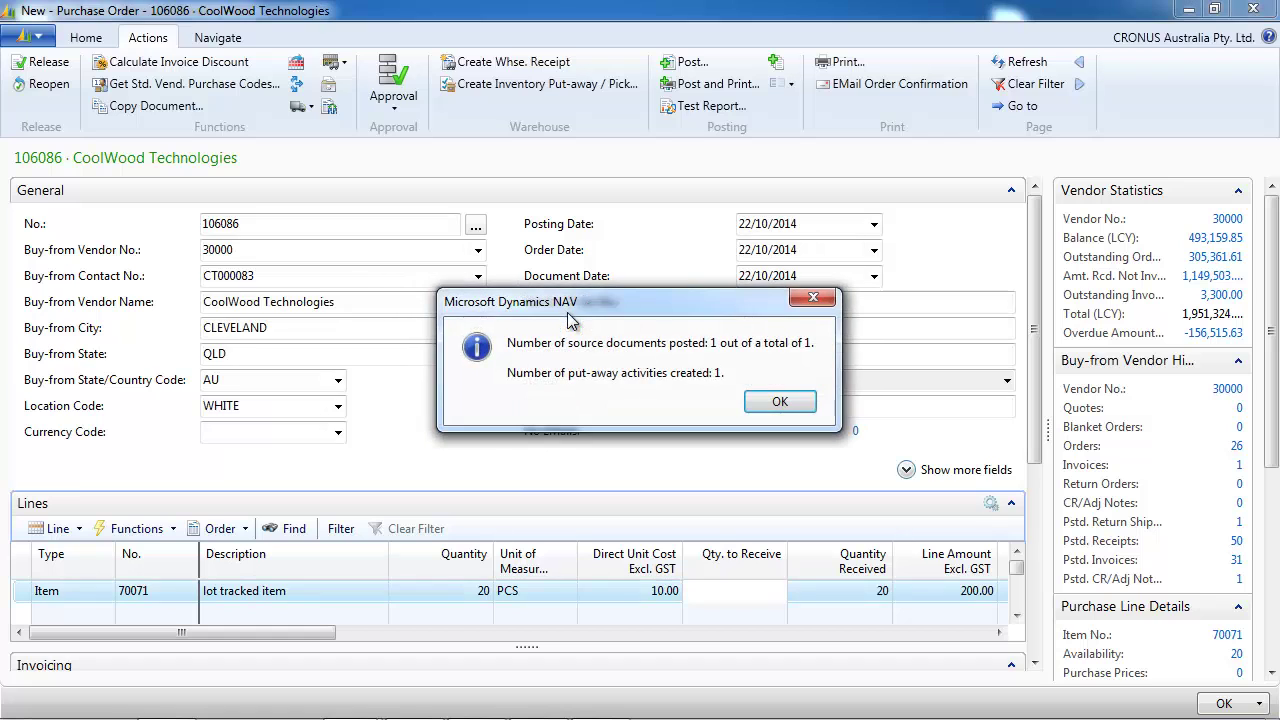
{"action": "left_click", "coordinate": [775, 402]}
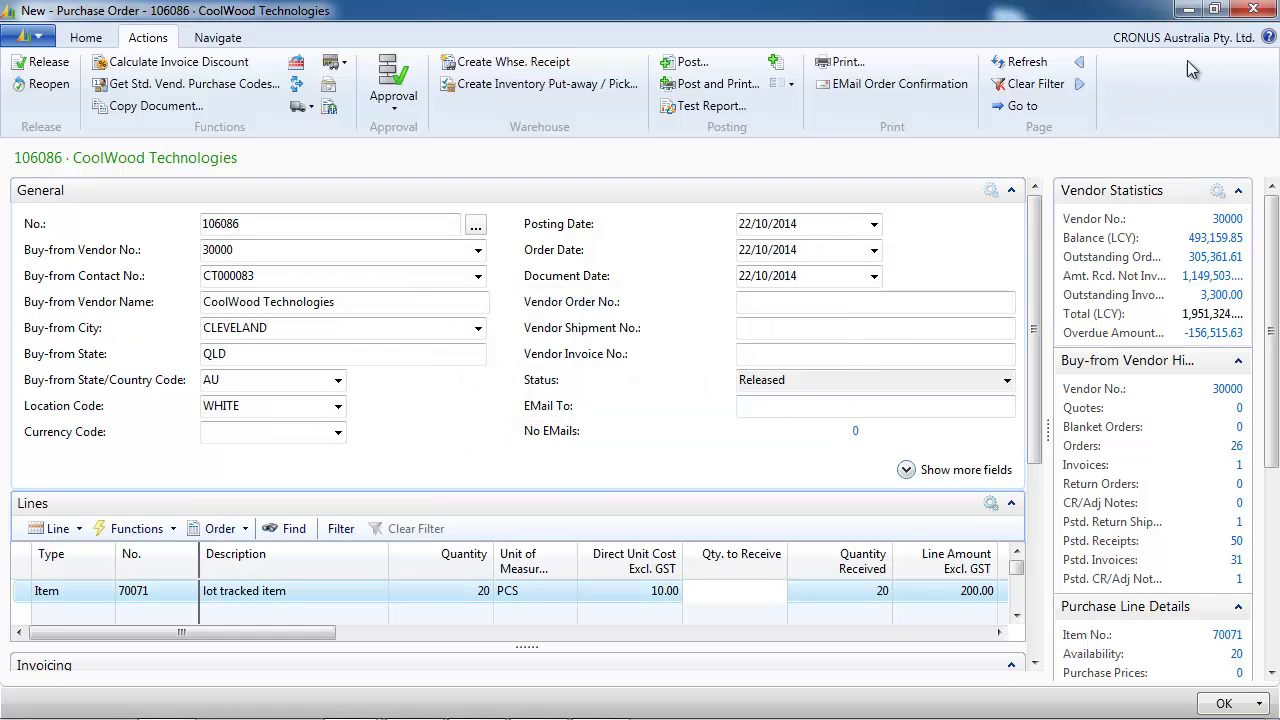
{"action": "left_click", "coordinate": [1253, 9]}
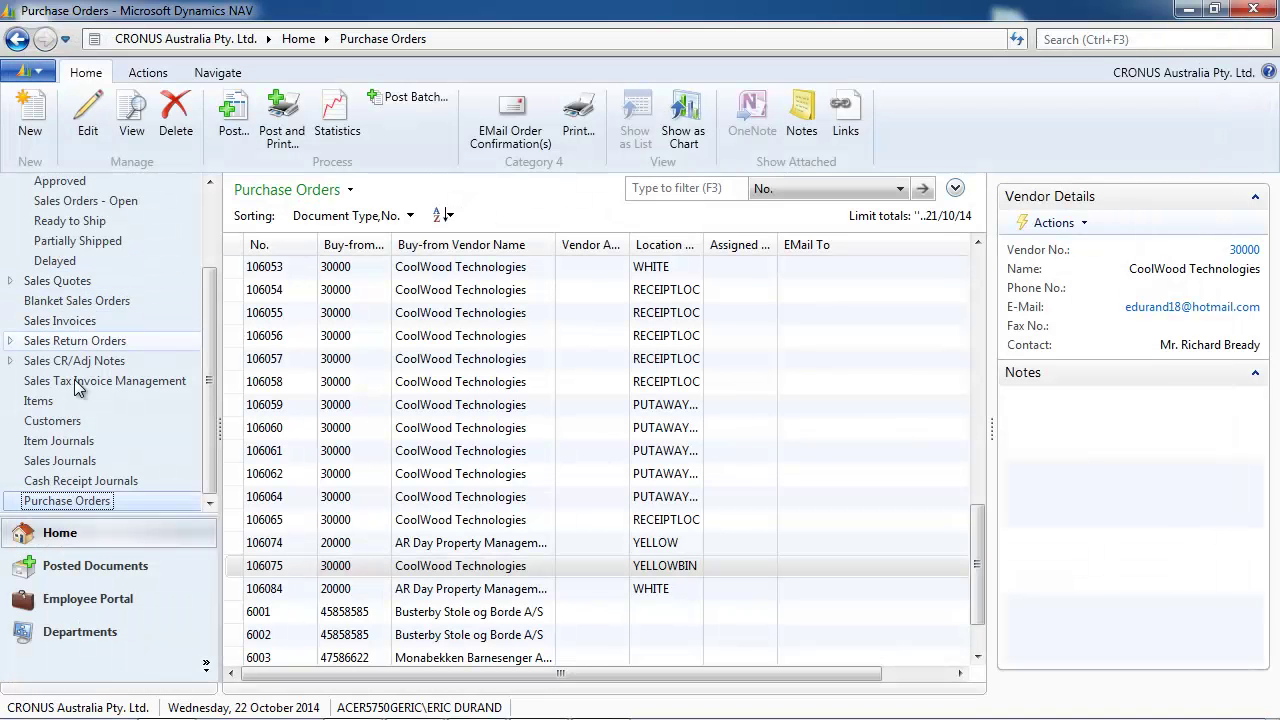
Open put-away PU000013 from Goods Handling Multiple Orders and scroll to the Lot No. column
{"action": "left_click", "coordinate": [90, 634]}
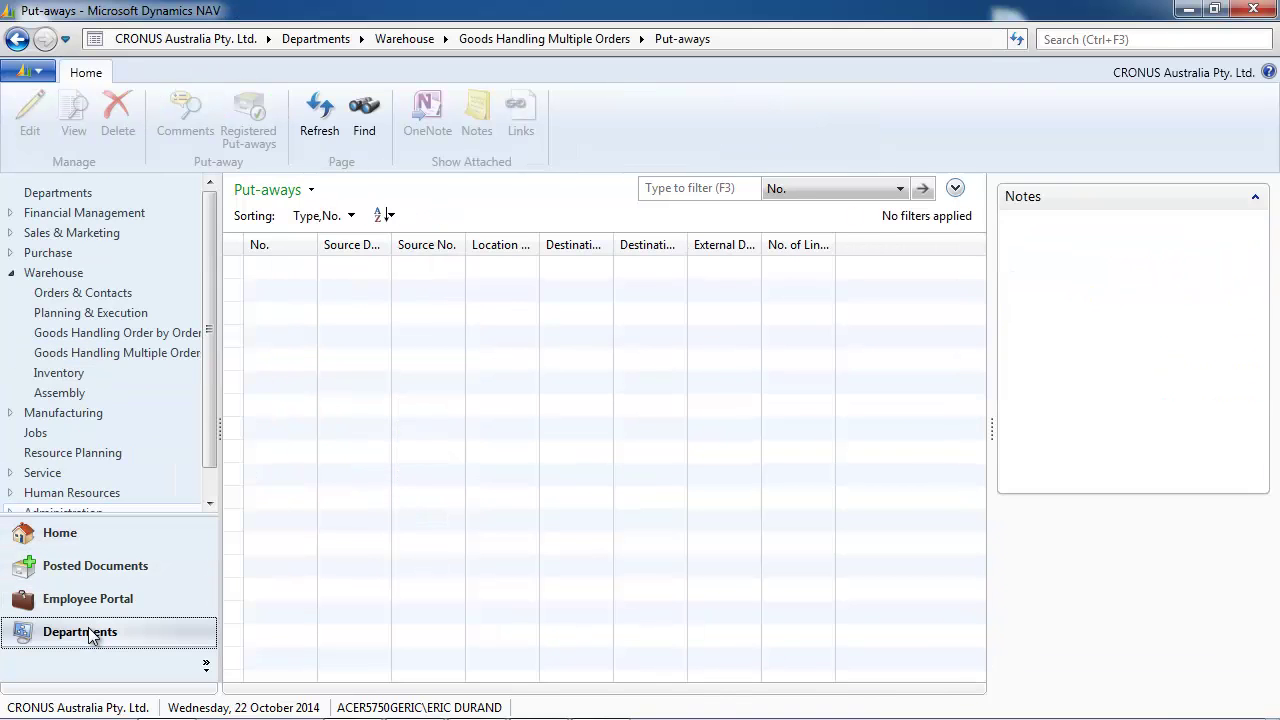
{"action": "left_click", "coordinate": [118, 352]}
{"action": "left_click", "coordinate": [296, 164]}
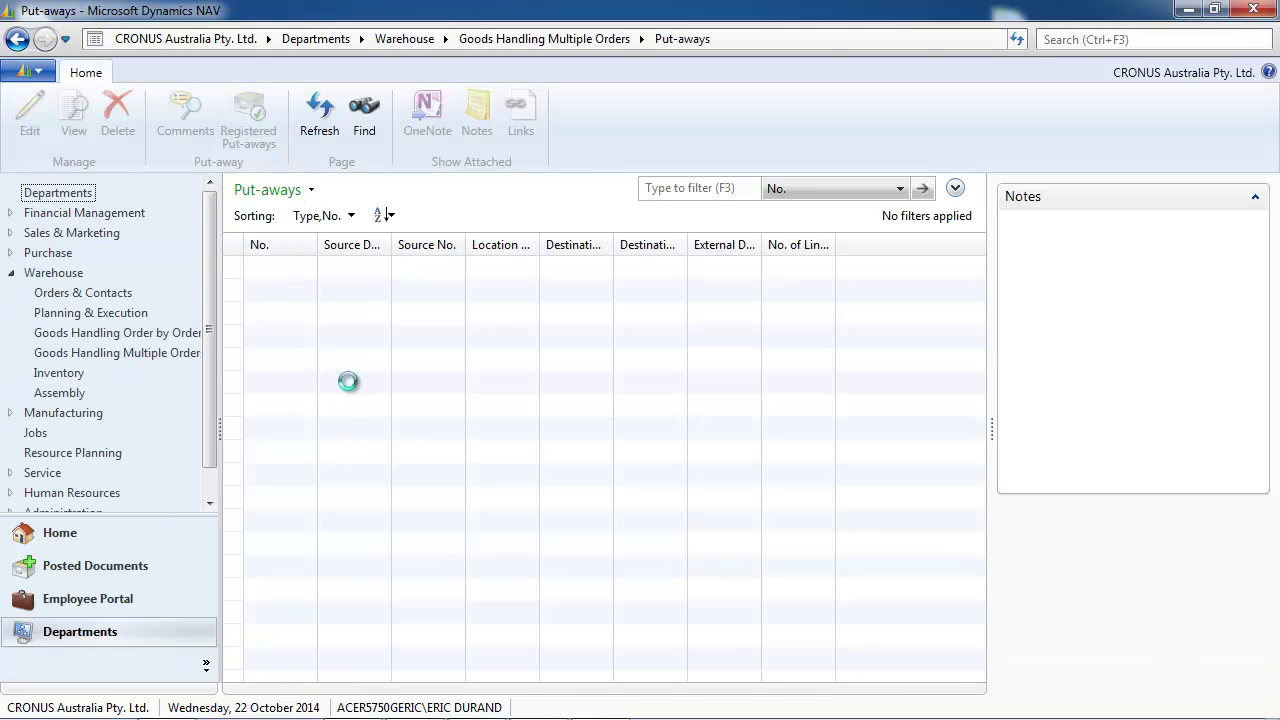
{"action": "double_click", "coordinate": [356, 337]}
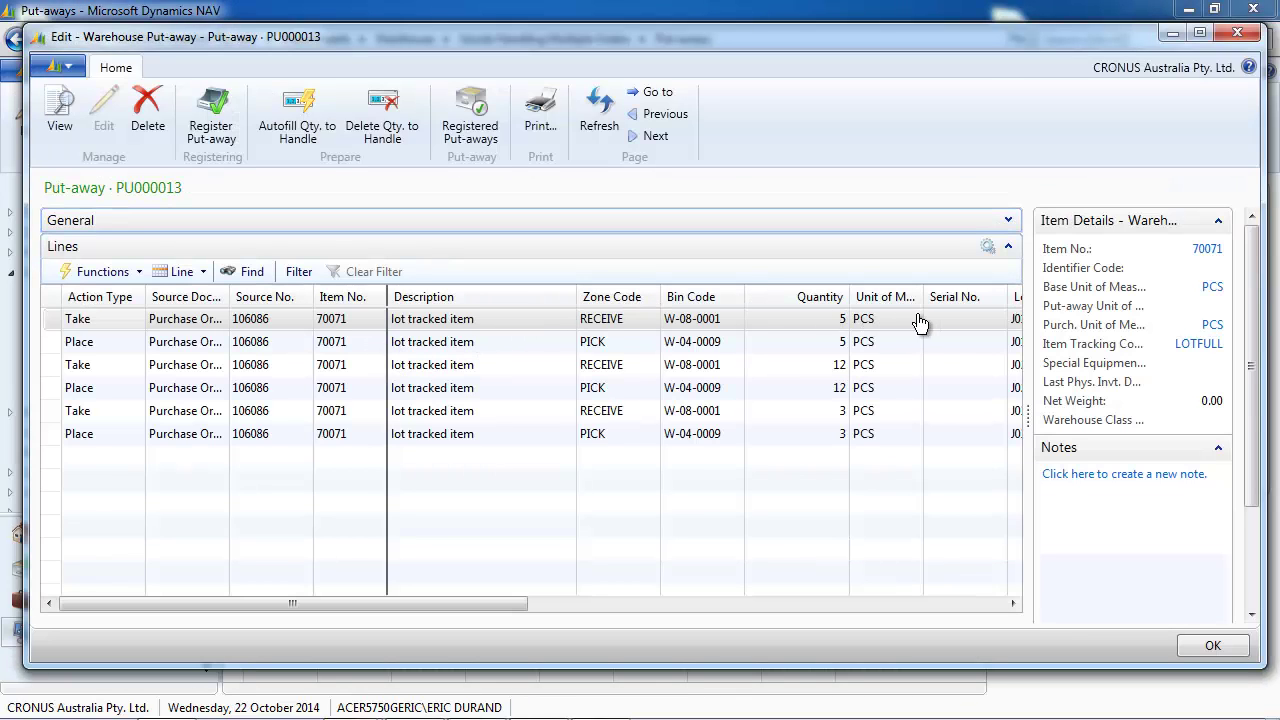
{"action": "left_click_drag", "start_coordinate": [485, 604], "coordinate": [621, 610]}
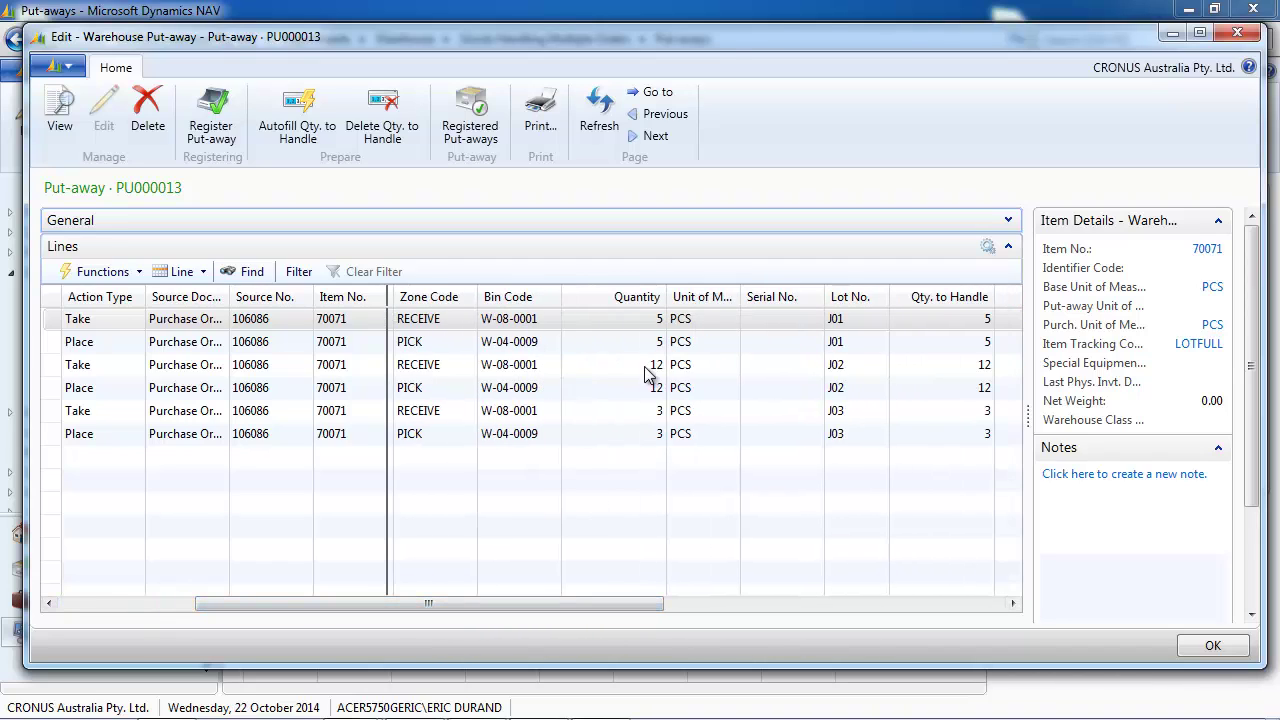
Keep quantity to handle at 12 on the J02 take line after a rejected split
{"action": "left_click", "coordinate": [986, 364]}
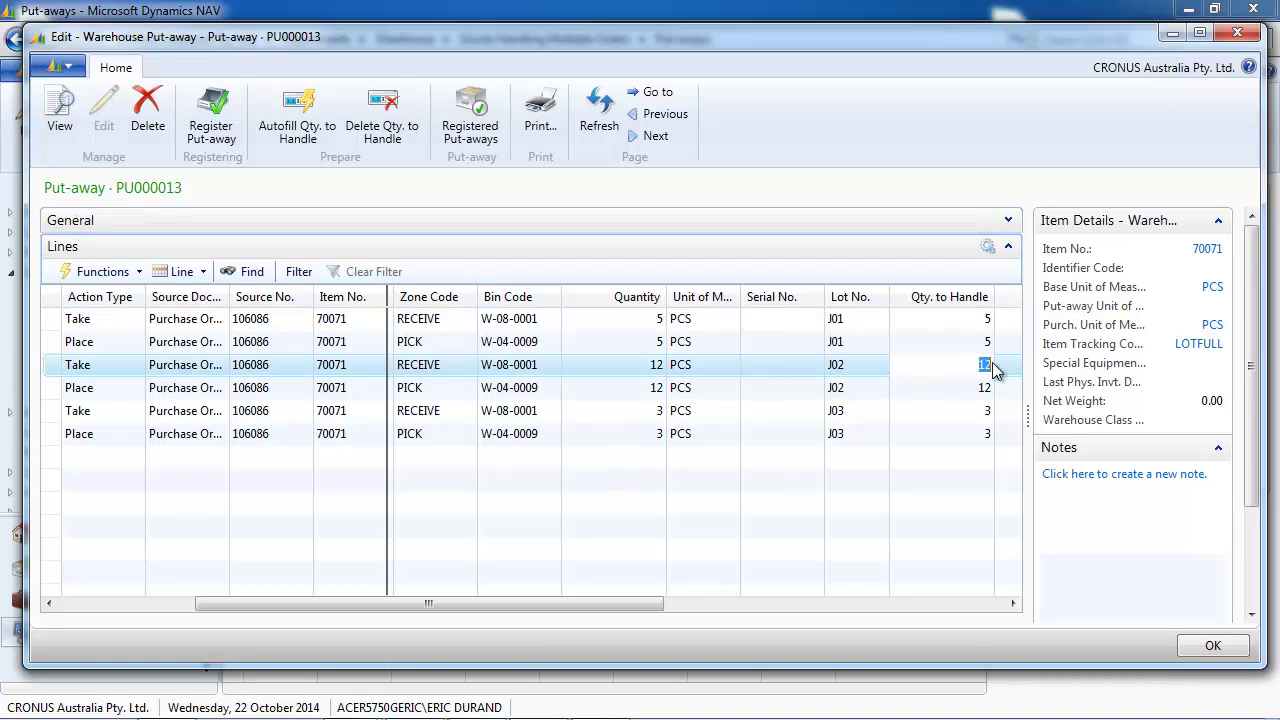
{"action": "left_click", "coordinate": [139, 274]}
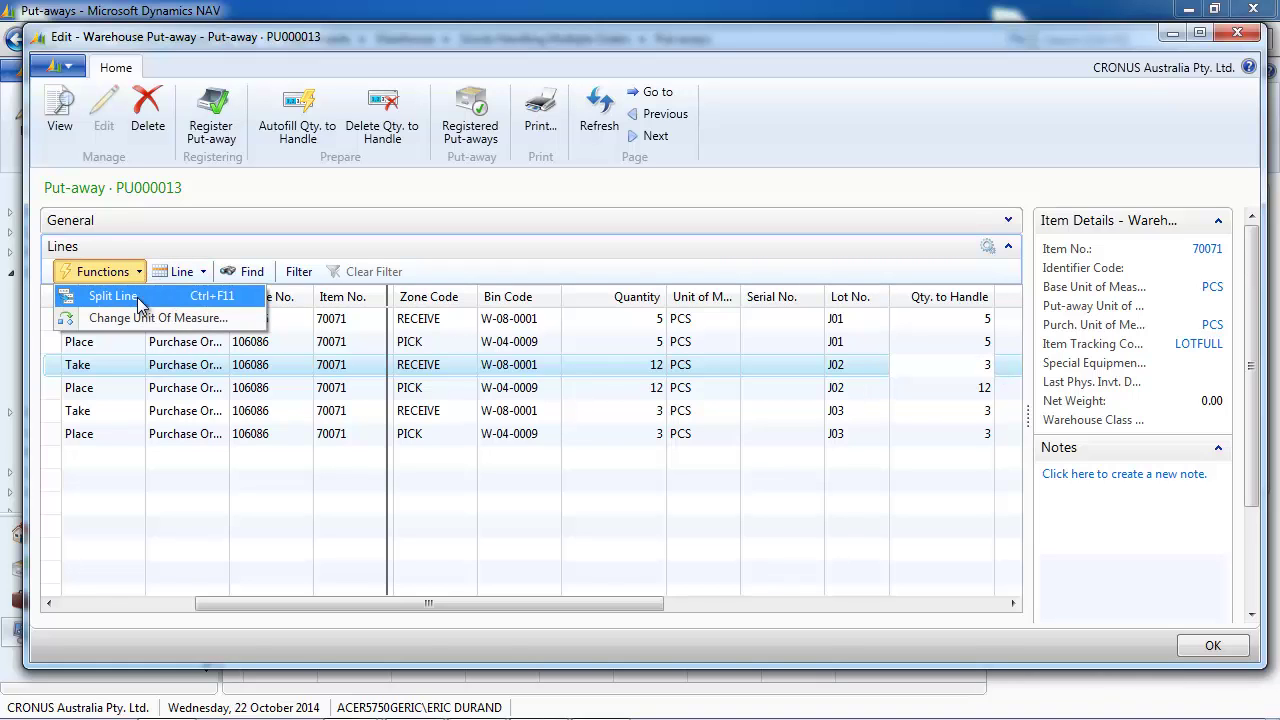
{"action": "left_click", "coordinate": [139, 298]}
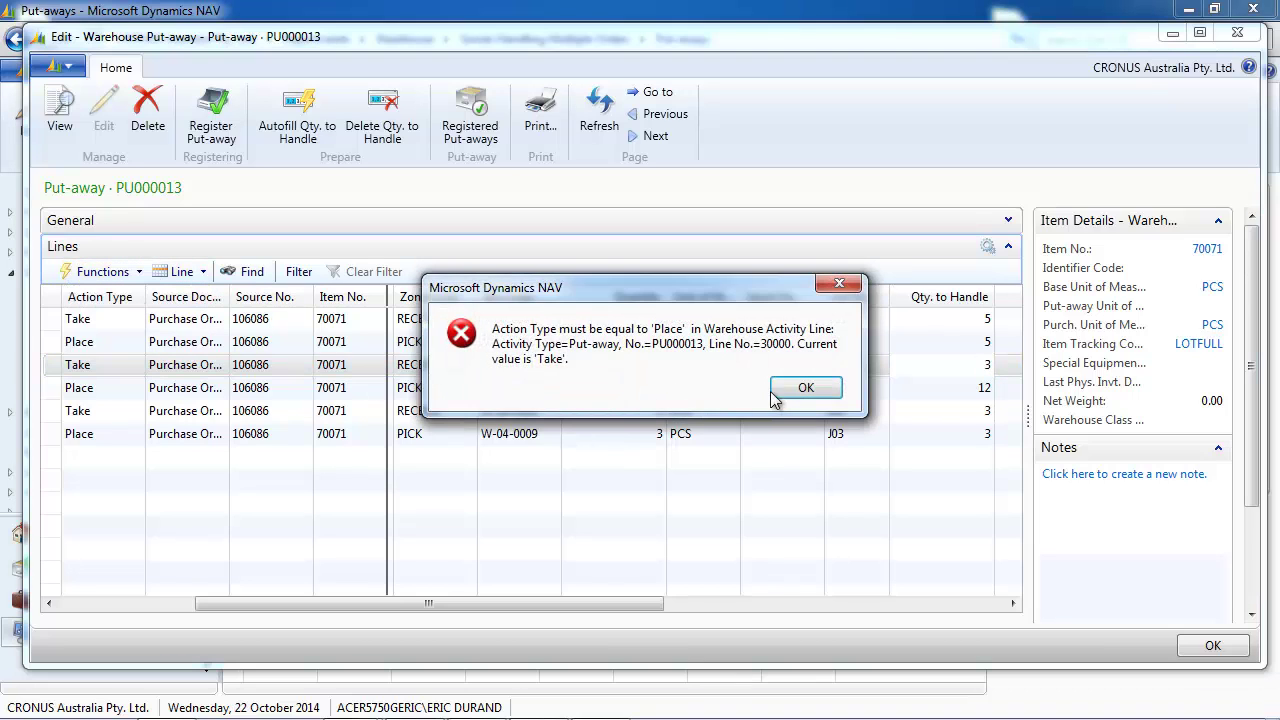
{"action": "left_click", "coordinate": [778, 392]}
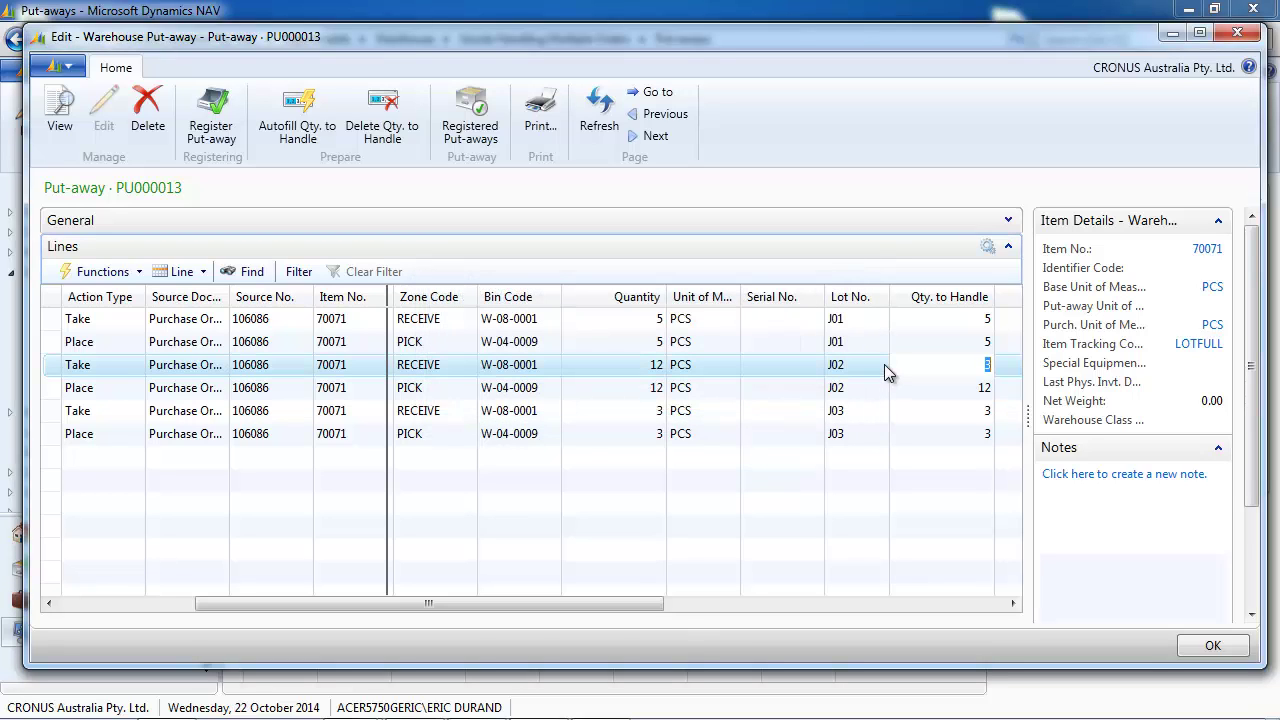
{"action": "type", "text": "12"}
{"action": "key", "text": "Down"}
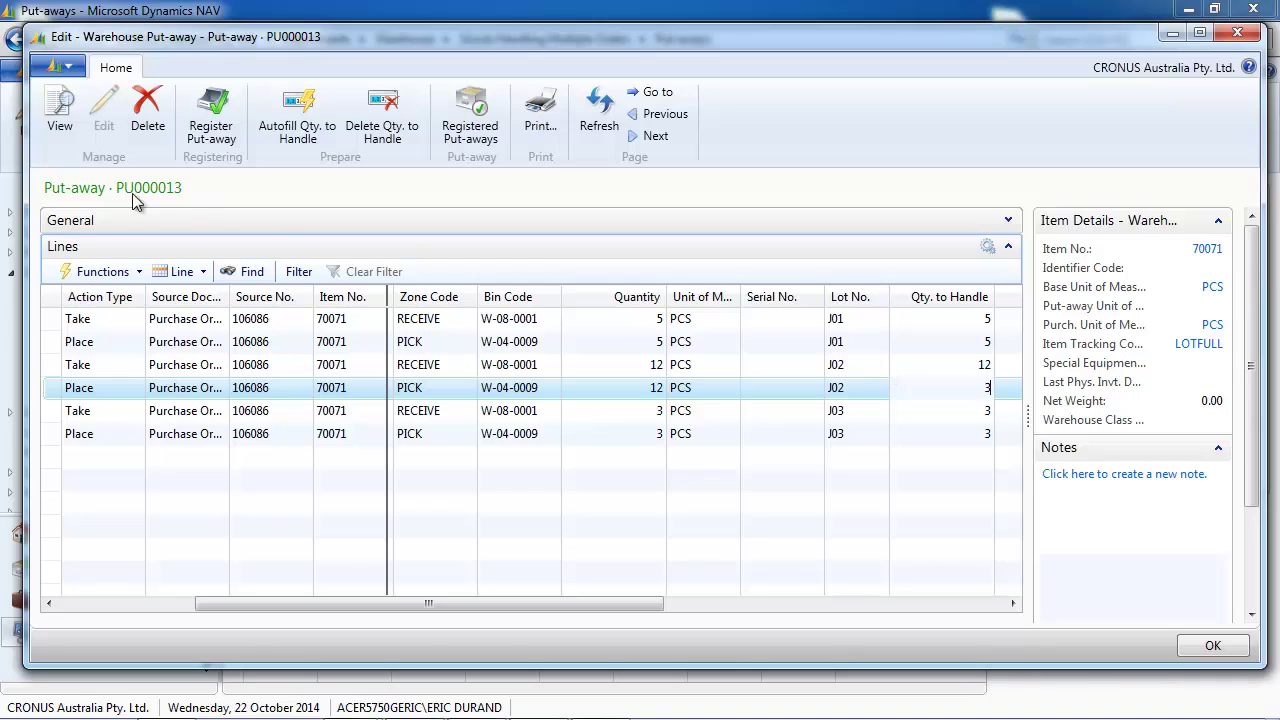
Split the J02 place line into 3 and 9, bin the 9 to W-04-0007, and register
{"action": "left_click", "coordinate": [134, 271]}
{"action": "left_click", "coordinate": [113, 296]}
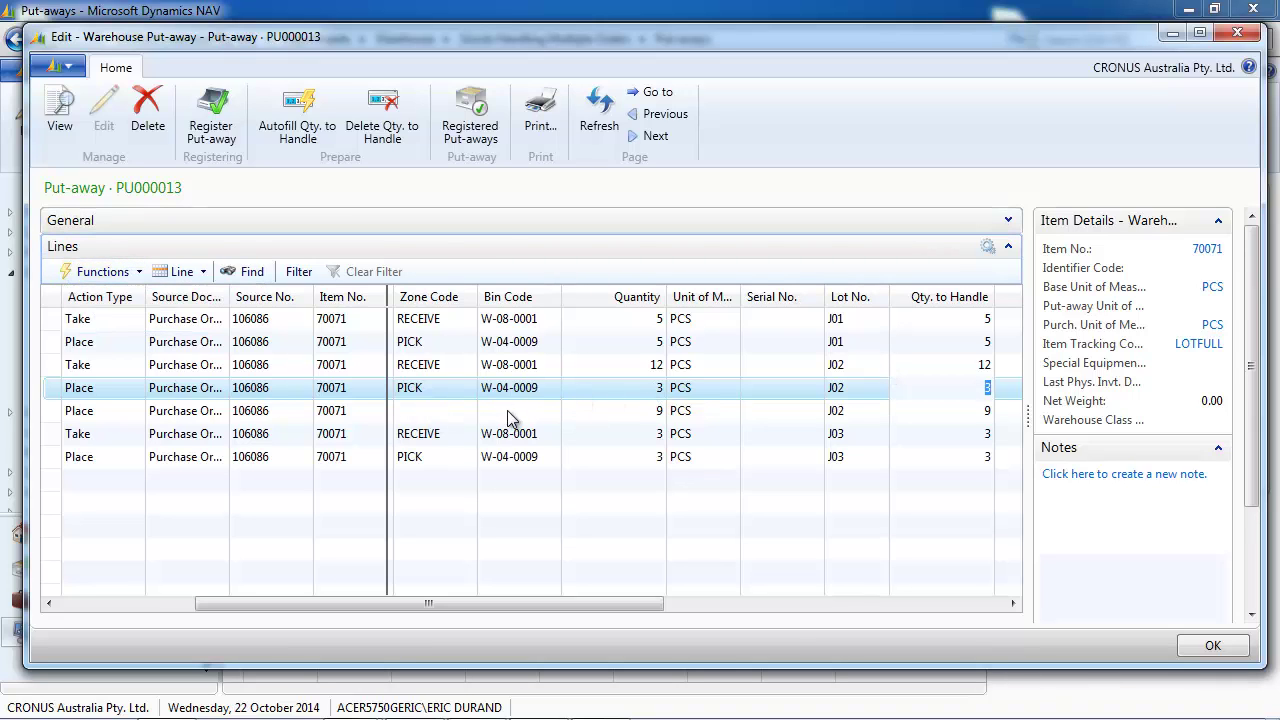
{"action": "left_click", "coordinate": [529, 410]}
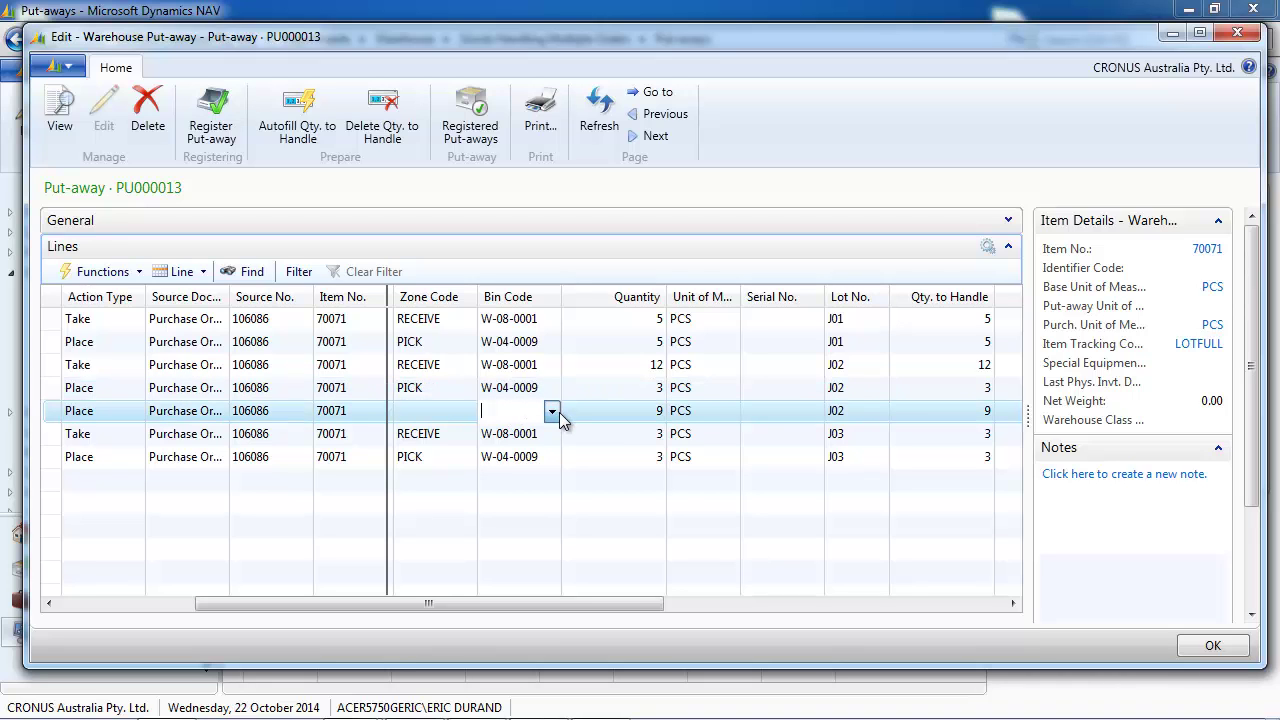
{"action": "left_click", "coordinate": [555, 411]}
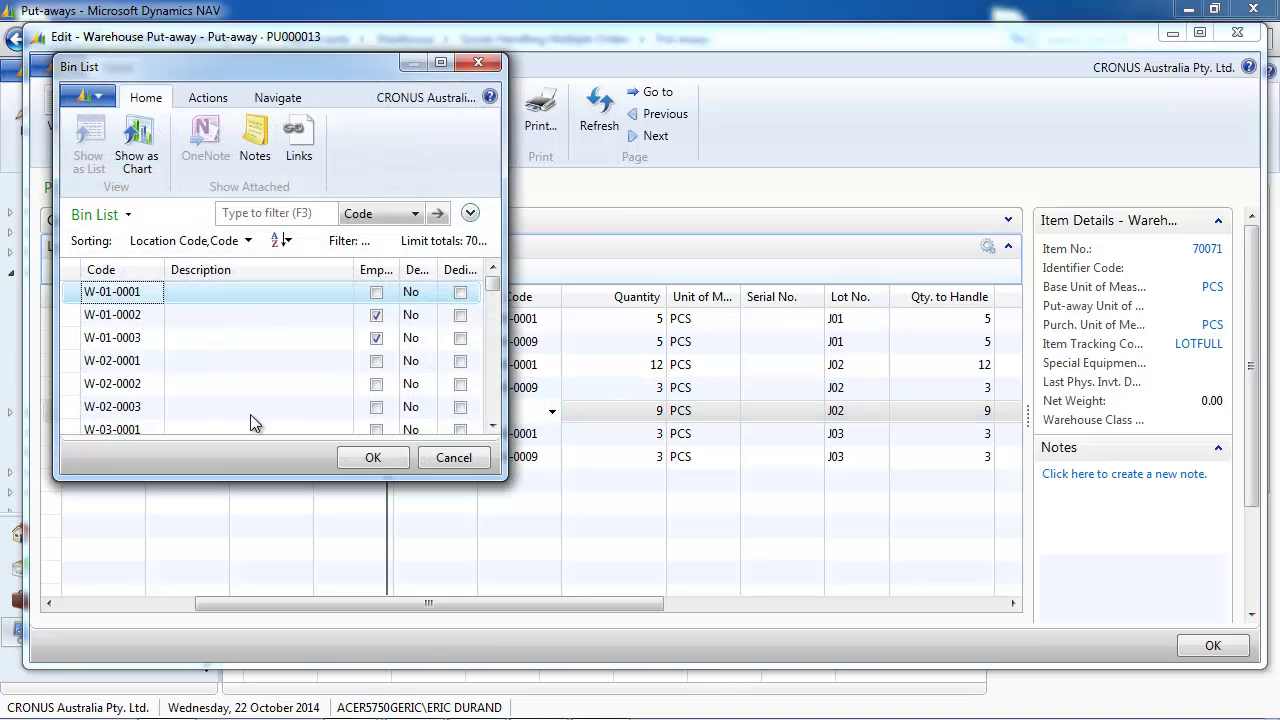
{"action": "scroll", "coordinate": [492, 414], "scroll_direction": "down", "scroll_amount": 5}
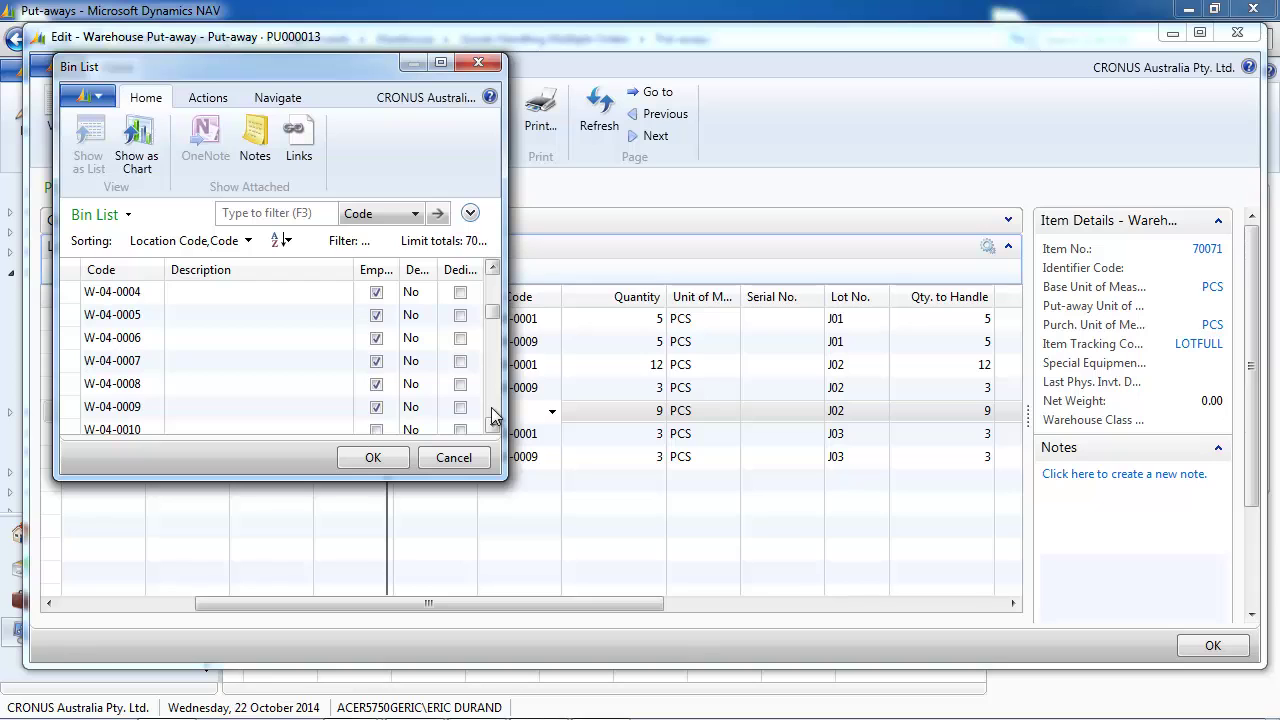
{"action": "left_click", "coordinate": [178, 366]}
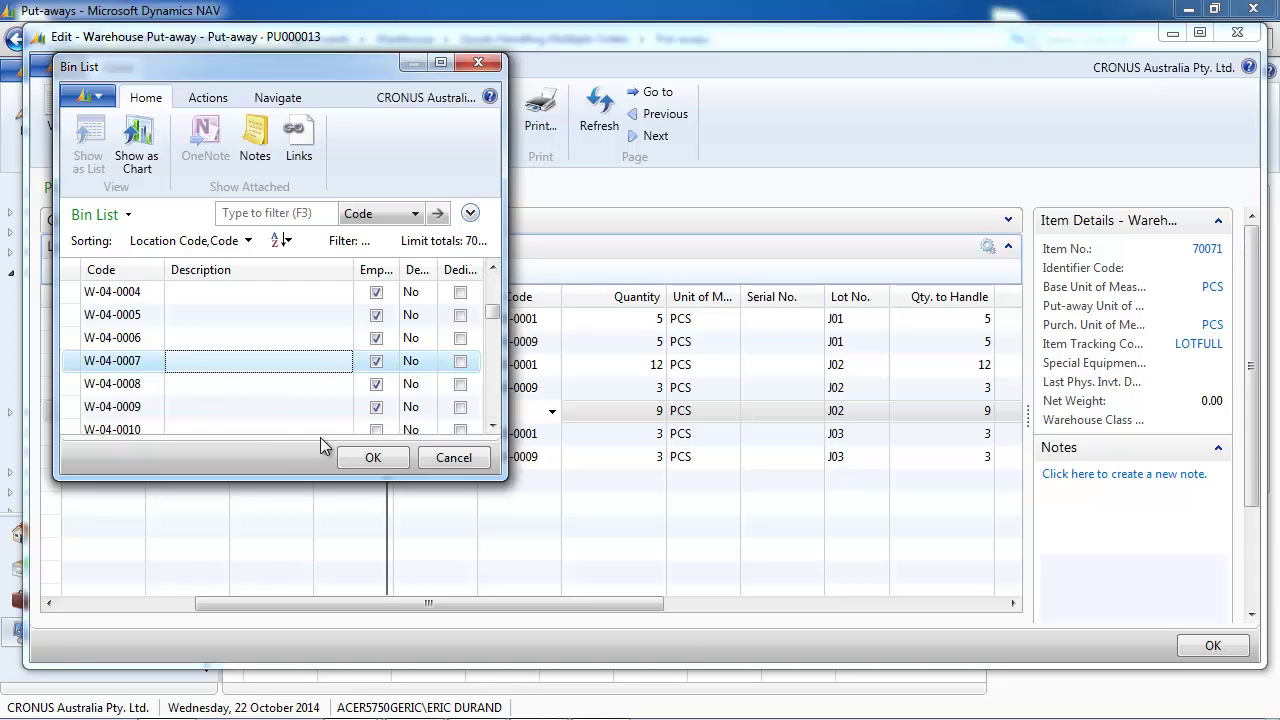
{"action": "left_click", "coordinate": [370, 458]}
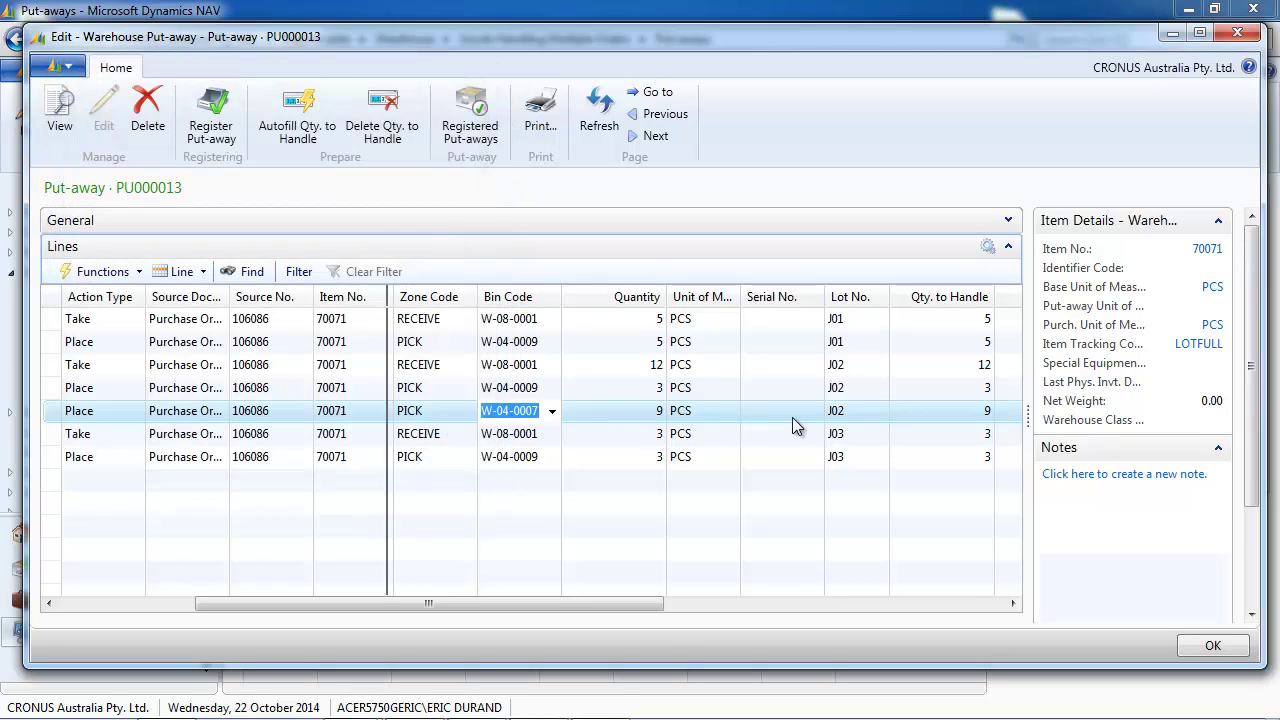
{"action": "left_click", "coordinate": [211, 115]}
{"action": "left_click", "coordinate": [678, 384]}
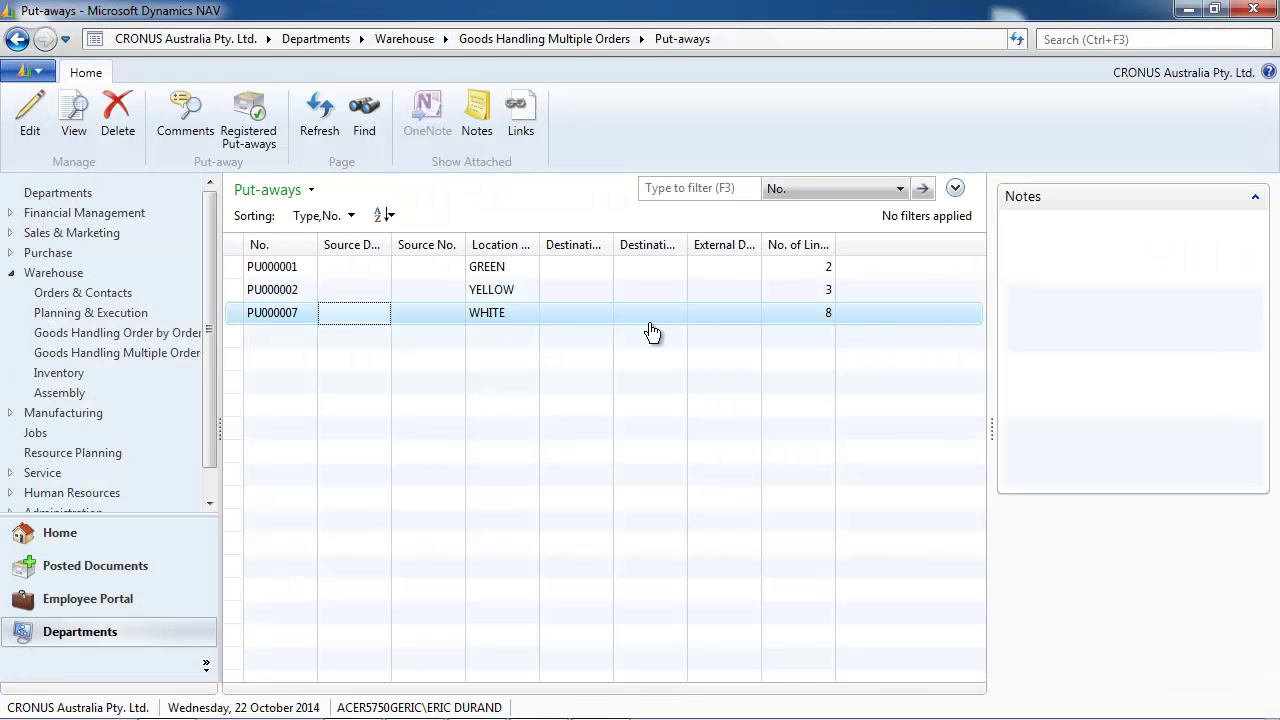
Return to Home and open the Sales Orders list
{"action": "left_click", "coordinate": [52, 535]}
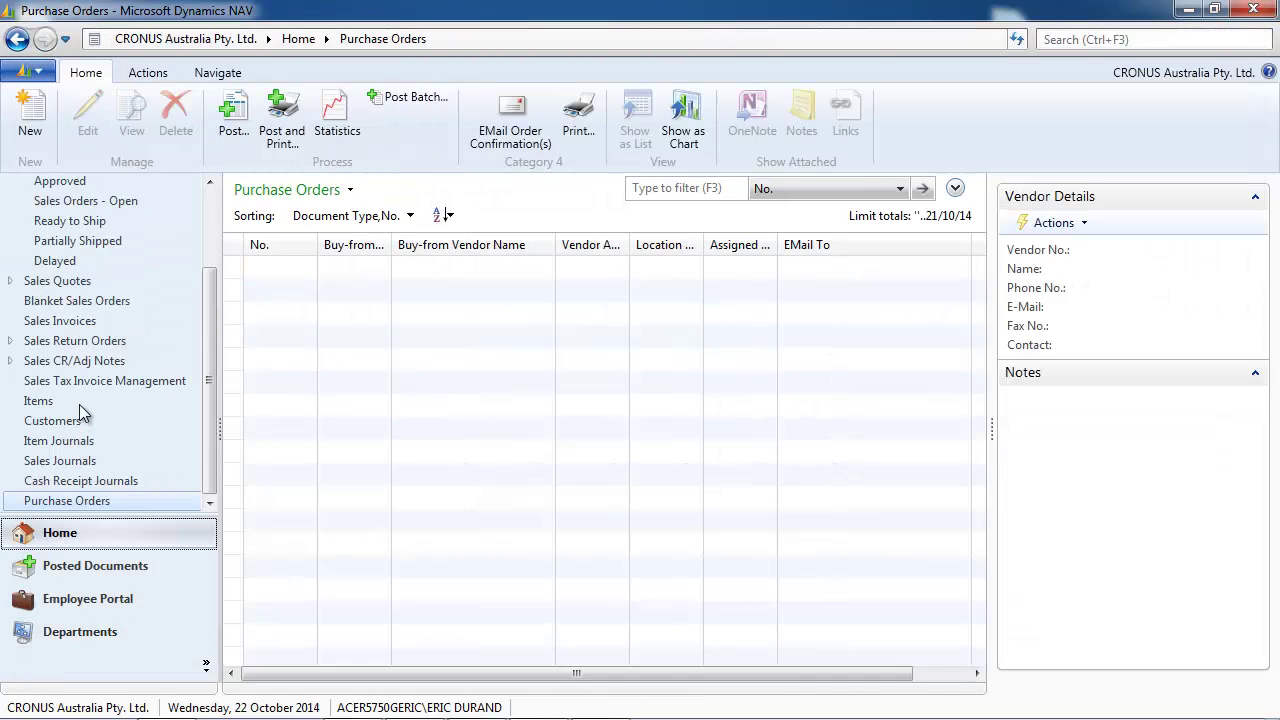
{"action": "scroll", "coordinate": [206, 263], "scroll_direction": "up", "scroll_amount": 2}
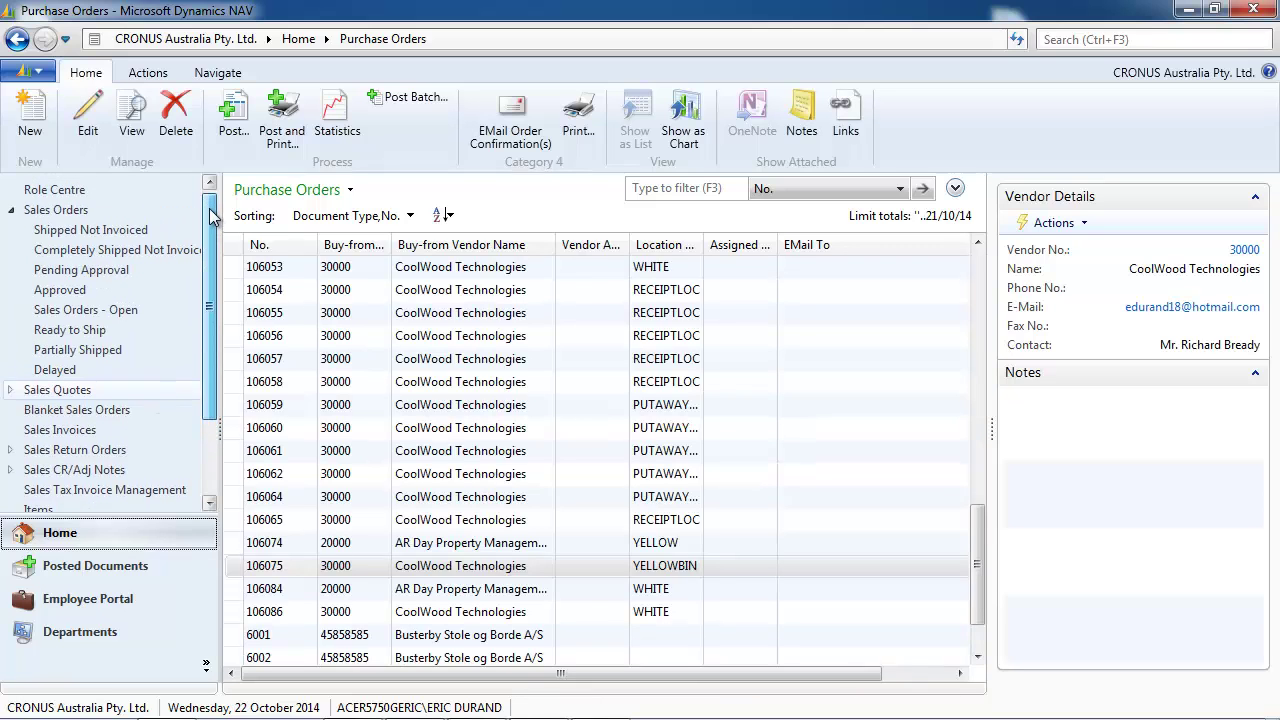
{"action": "left_click", "coordinate": [83, 203]}
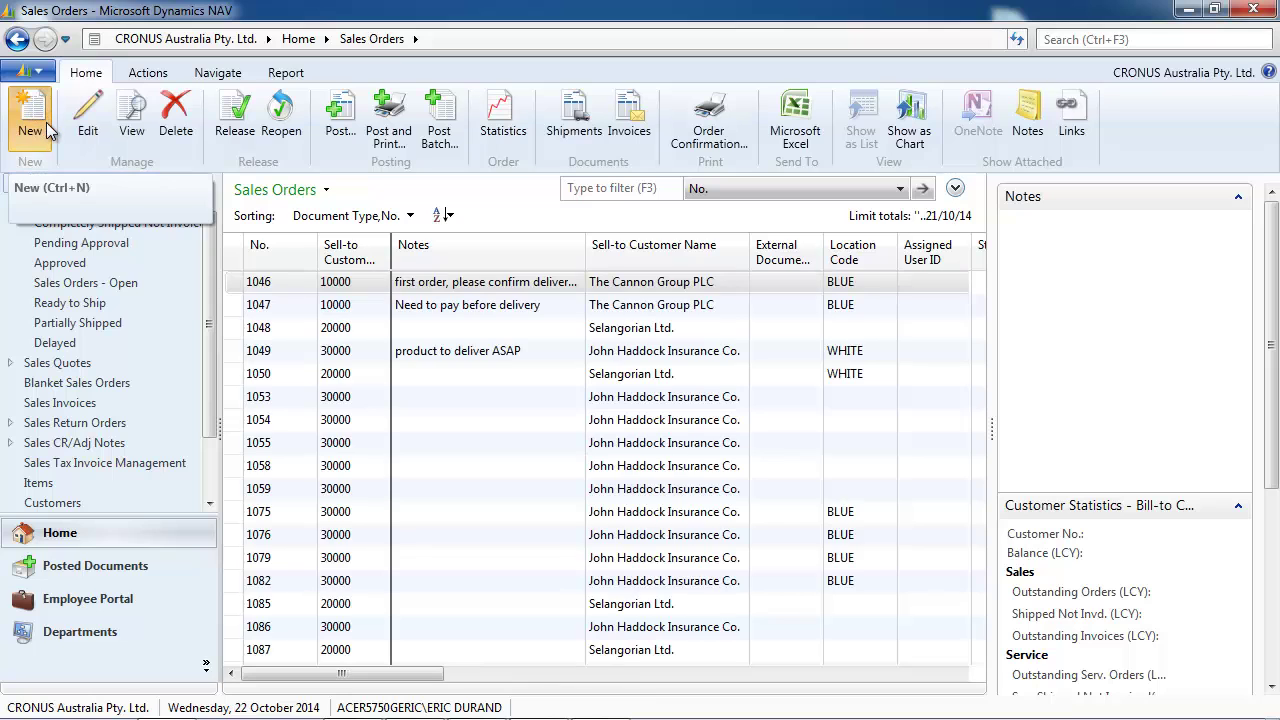
Create a new sales order for customer 20000 at location WHITE
{"action": "left_click", "coordinate": [45, 125]}
{"action": "left_click", "coordinate": [250, 257]}
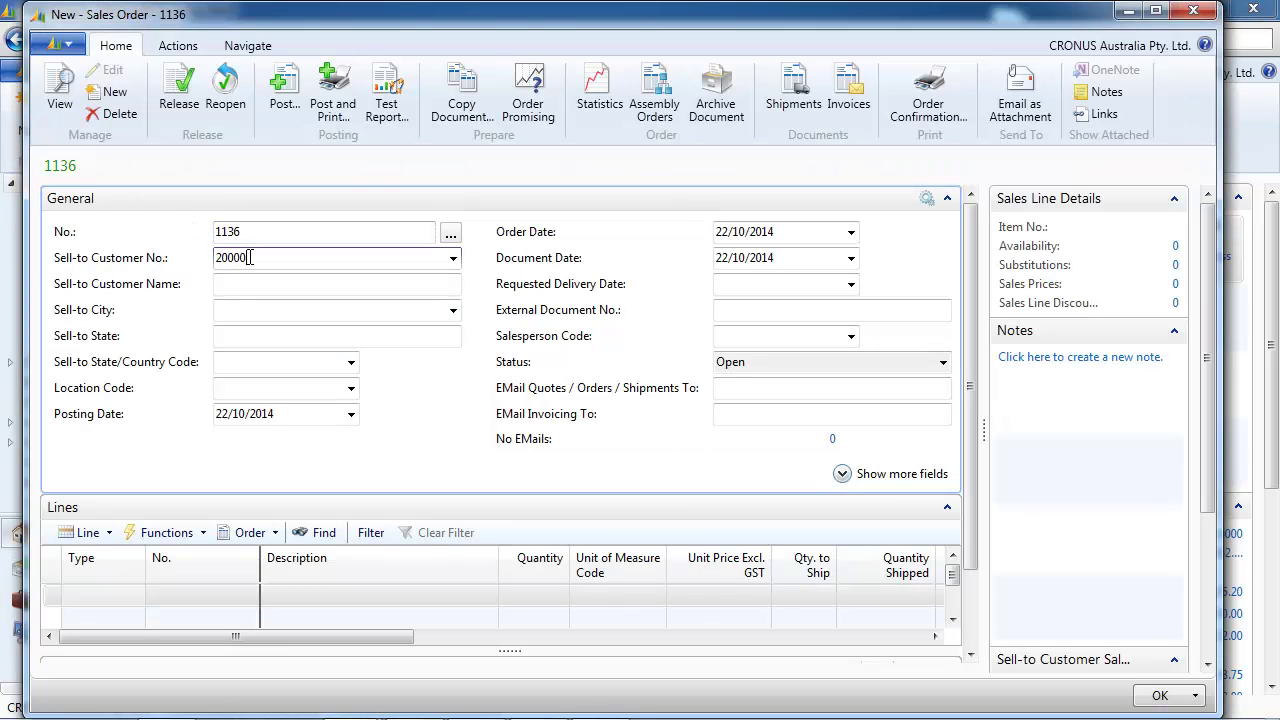
{"action": "type", "text": "20000"}
{"action": "key", "text": "Tab"}
{"action": "left_click", "coordinate": [245, 387]}
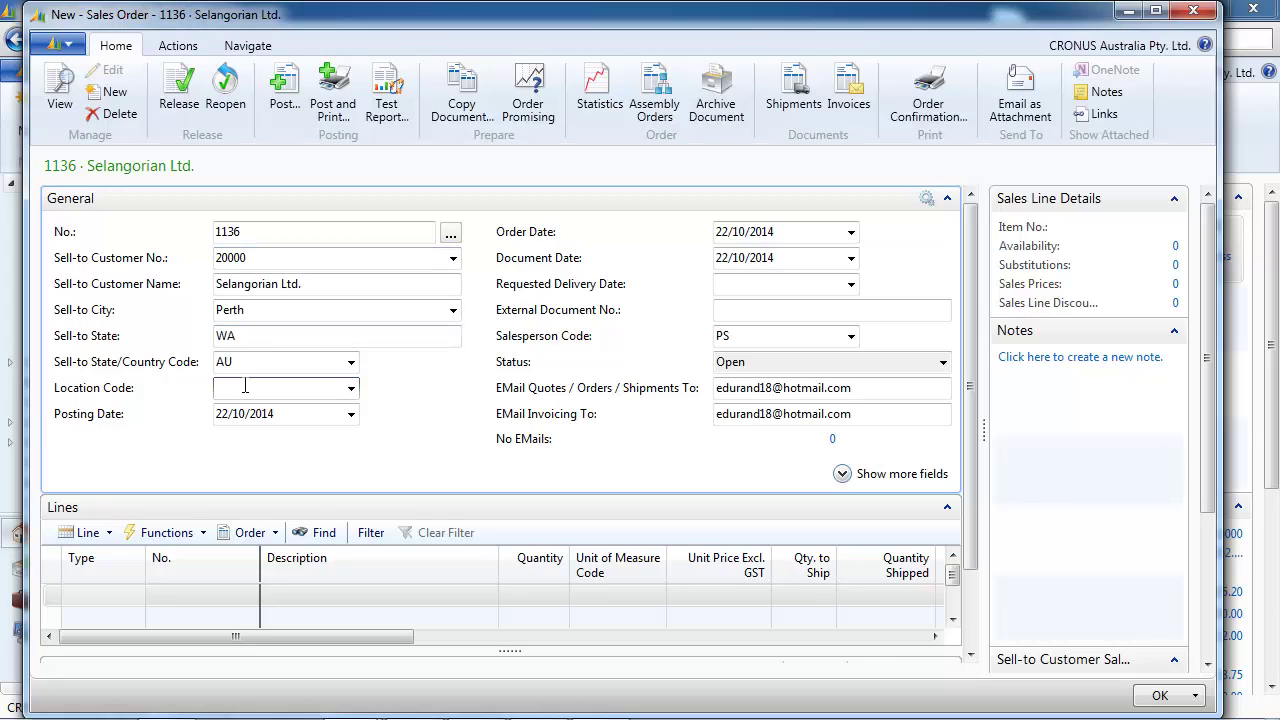
{"action": "type", "text": "whit"}
{"action": "key", "text": "Tab"}
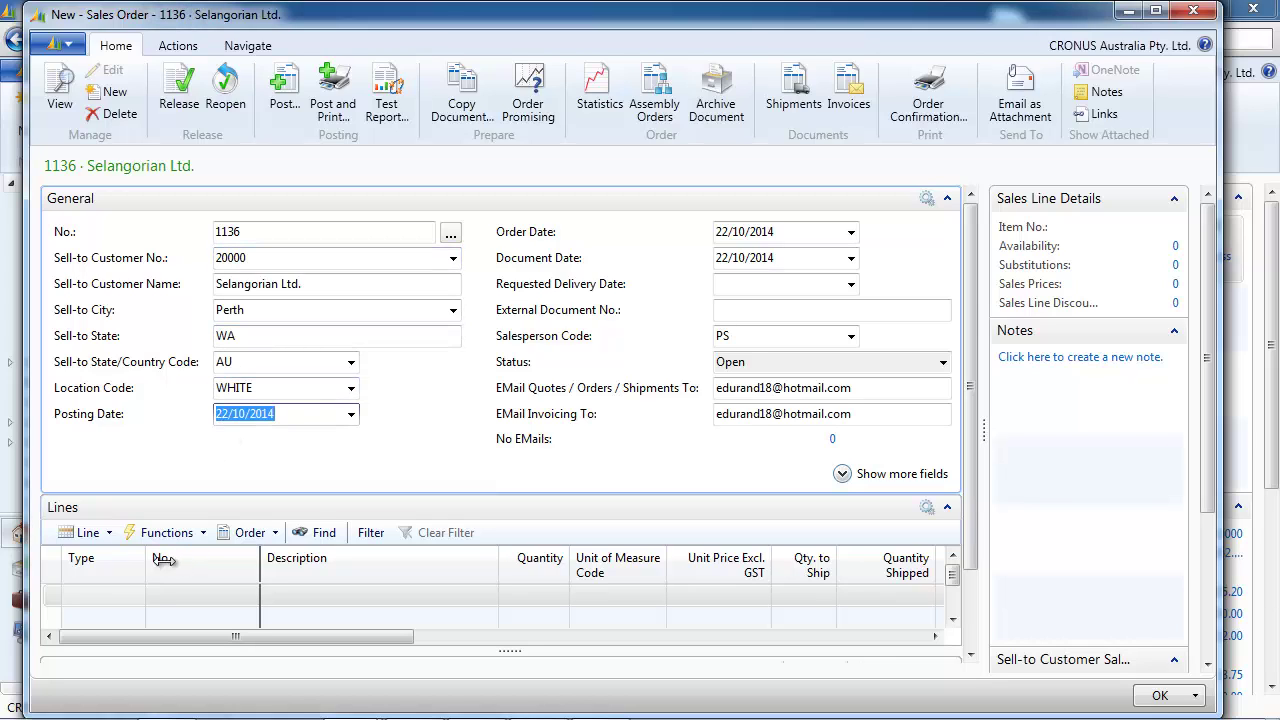
Add an item line for lot-tracked item 70071 with quantity 4
{"action": "left_click", "coordinate": [122, 600]}
{"action": "type", "text": "i"}
{"action": "key", "text": "Tab"}
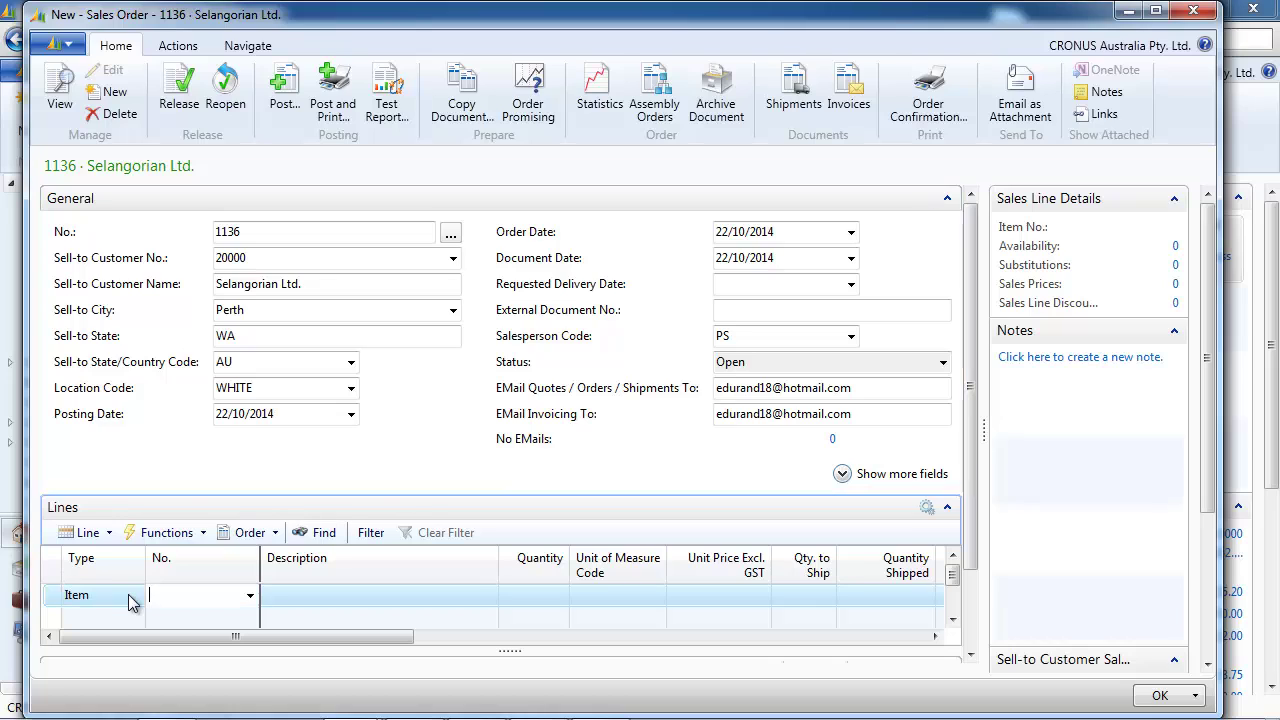
{"action": "type", "text": "lot"}
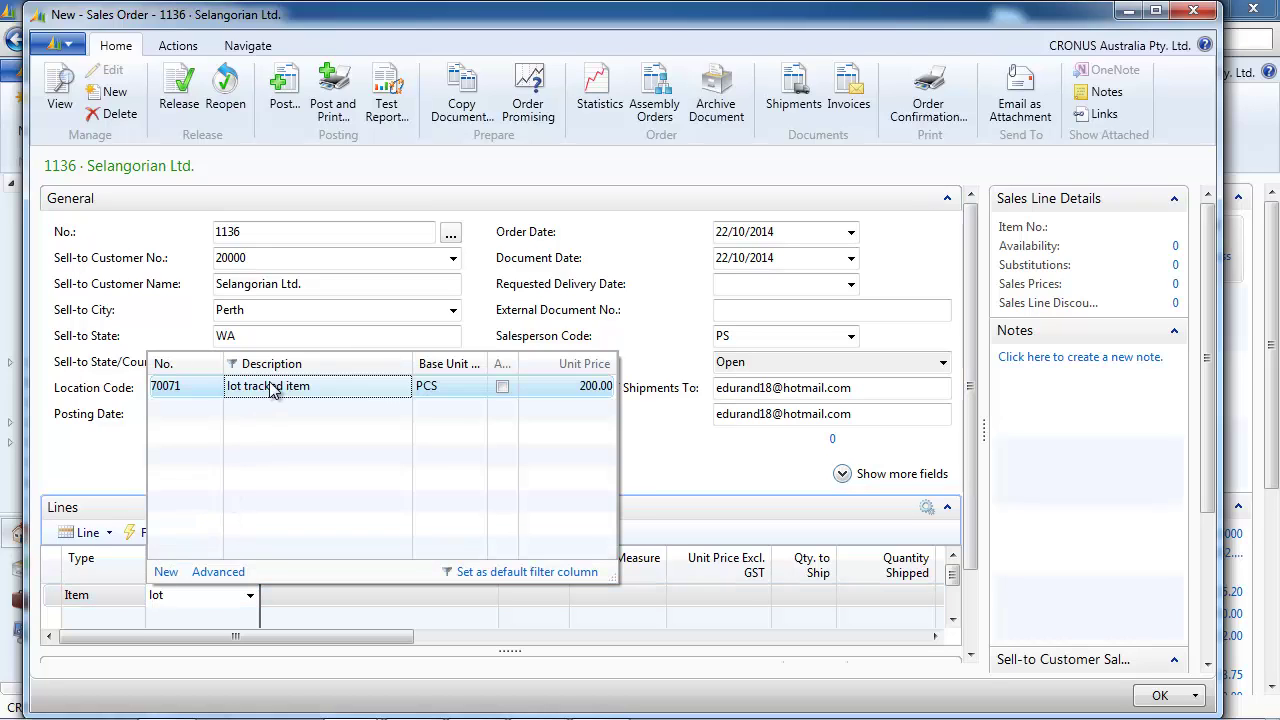
{"action": "left_click", "coordinate": [268, 392]}
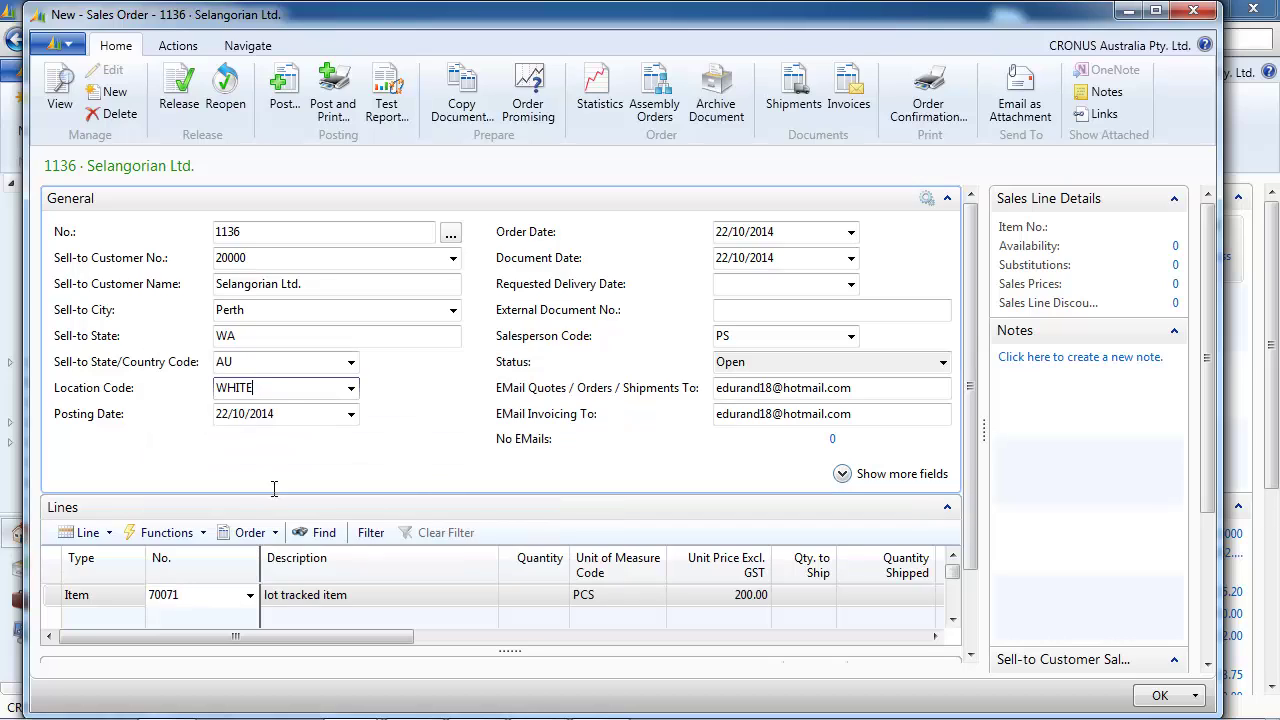
{"action": "left_click", "coordinate": [538, 594]}
{"action": "key", "text": "Tab"}
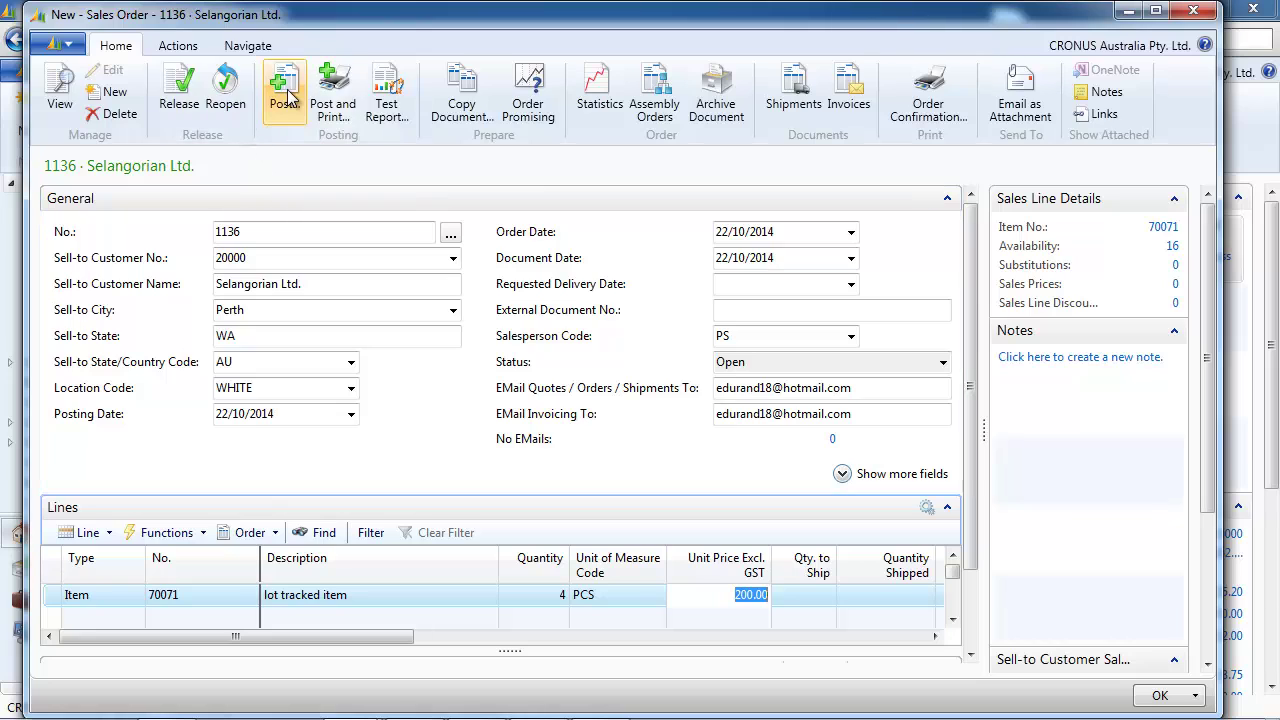
Release sales order 1136 and create warehouse shipment SH000024 from it
{"action": "left_click", "coordinate": [186, 94]}
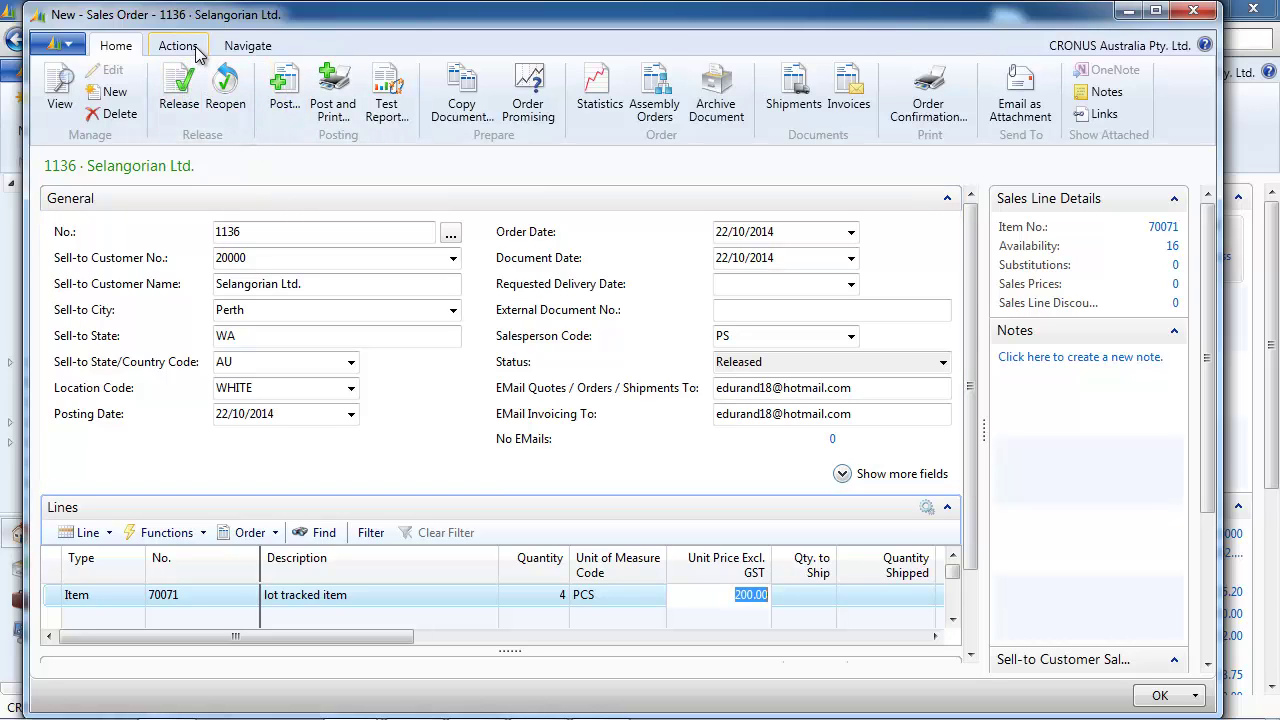
{"action": "left_click", "coordinate": [193, 50]}
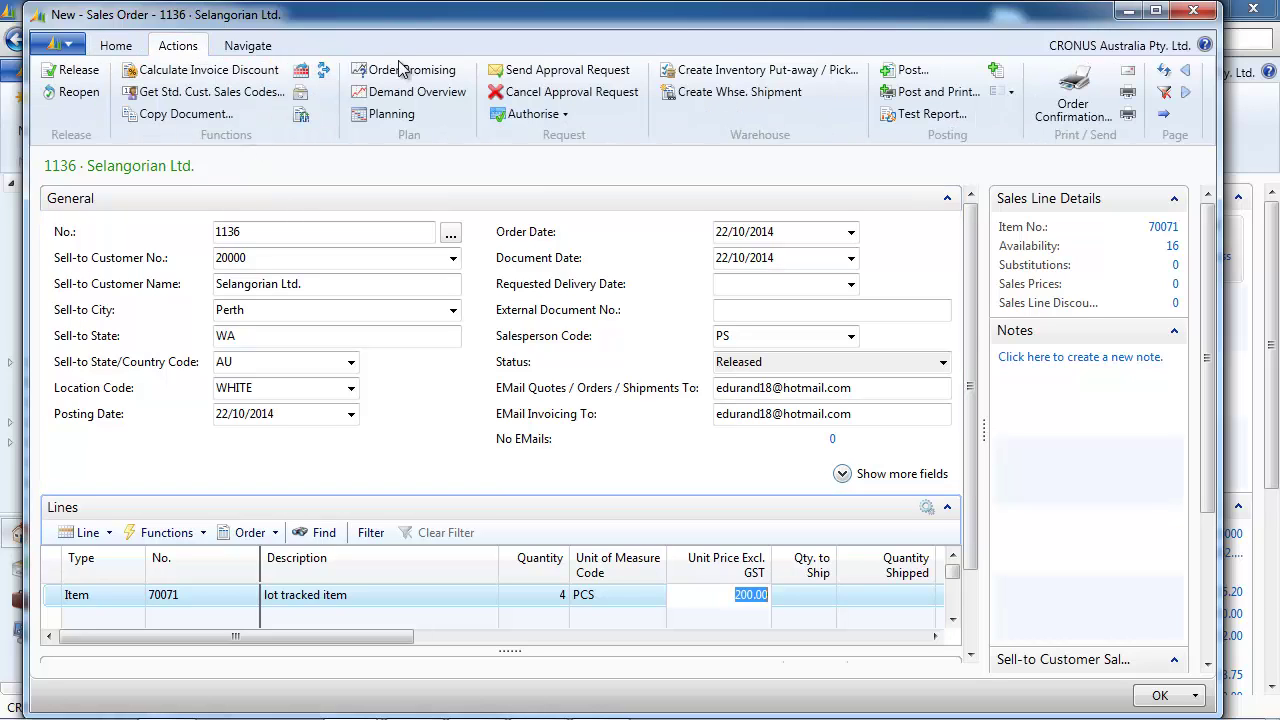
{"action": "left_click", "coordinate": [755, 94]}
{"action": "left_click", "coordinate": [733, 396]}
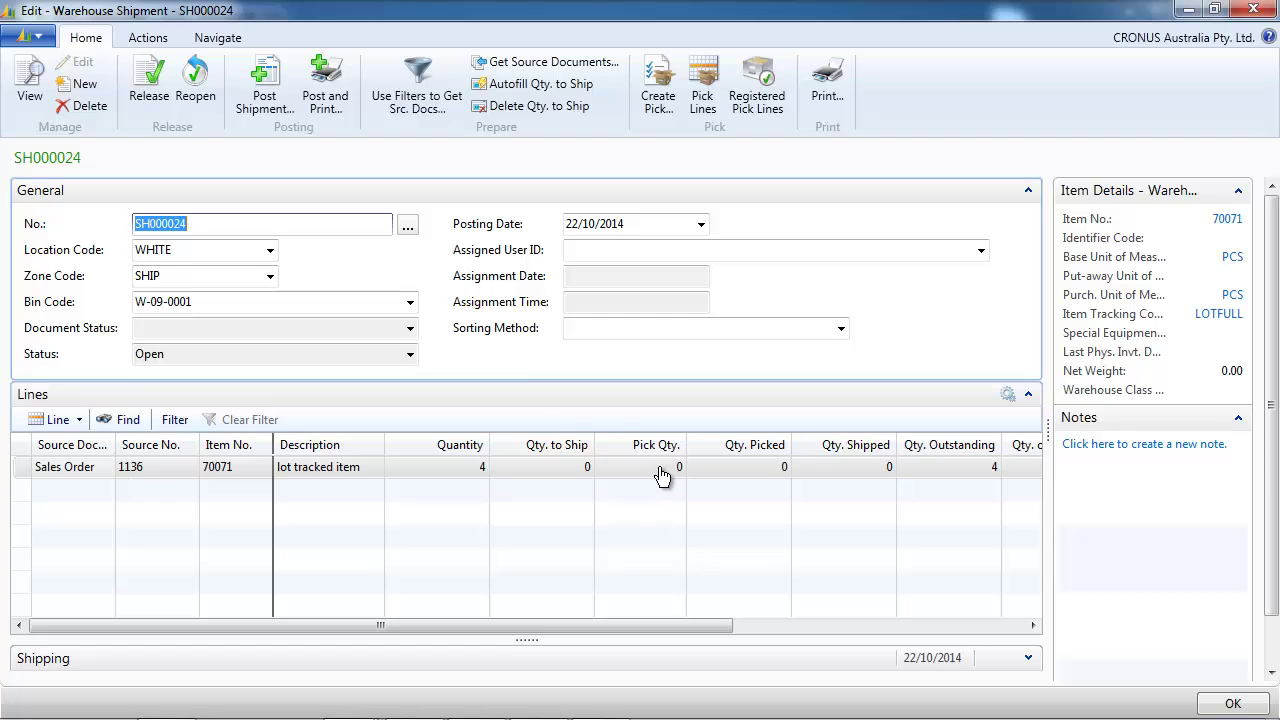
Create pick PI000015 from the shipment covering all 4 units
{"action": "left_click", "coordinate": [657, 88]}
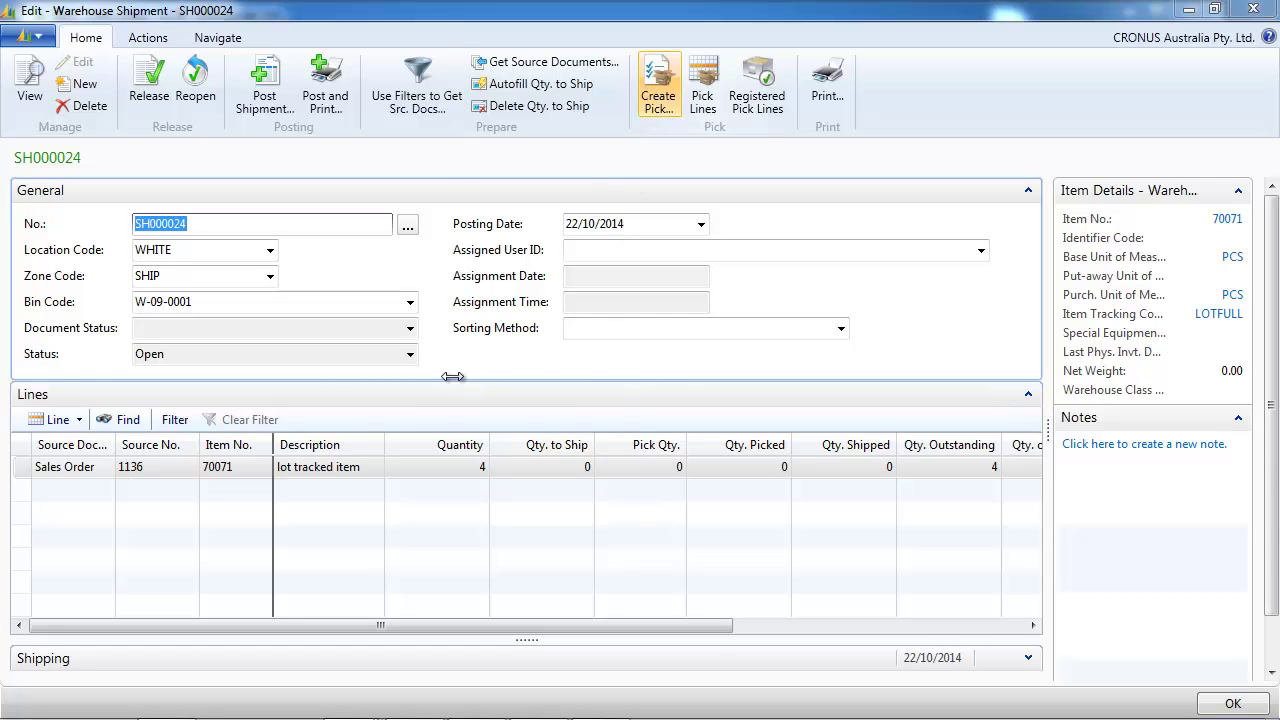
{"action": "left_click", "coordinate": [316, 386]}
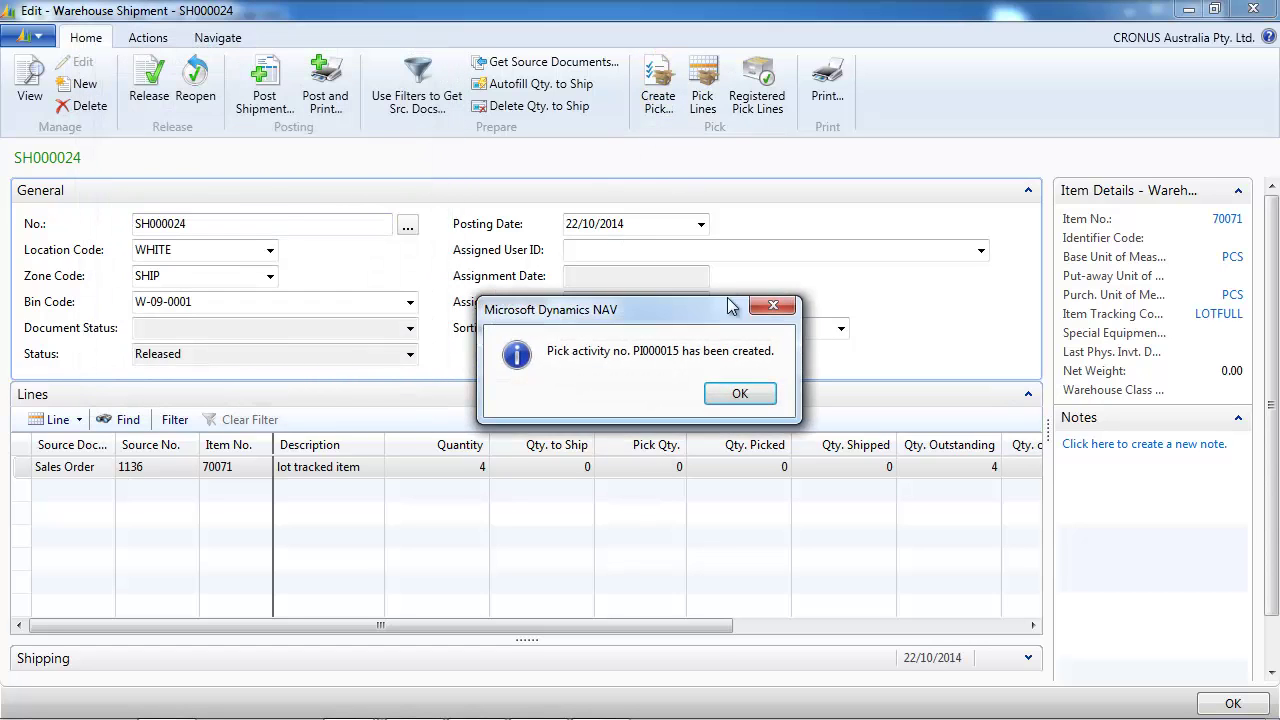
{"action": "left_click", "coordinate": [740, 393]}
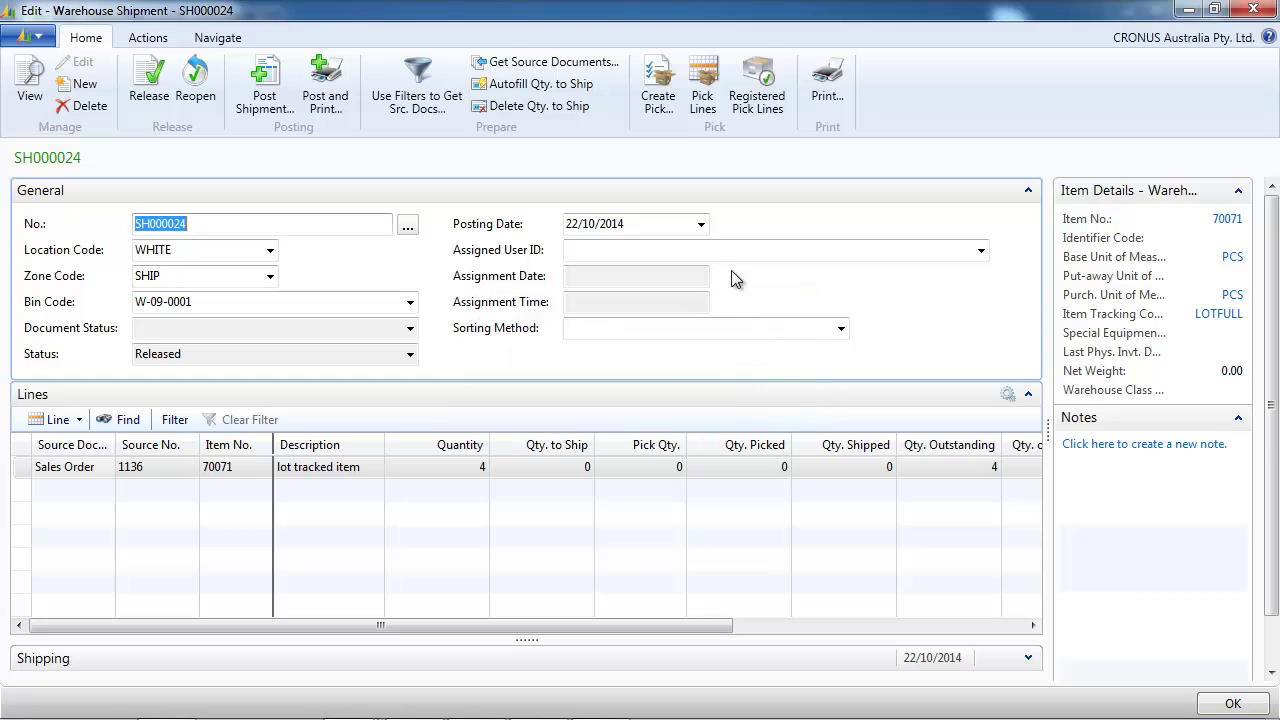
Open pick PI000015 as a full card from the pick lines list
{"action": "left_click", "coordinate": [704, 100]}
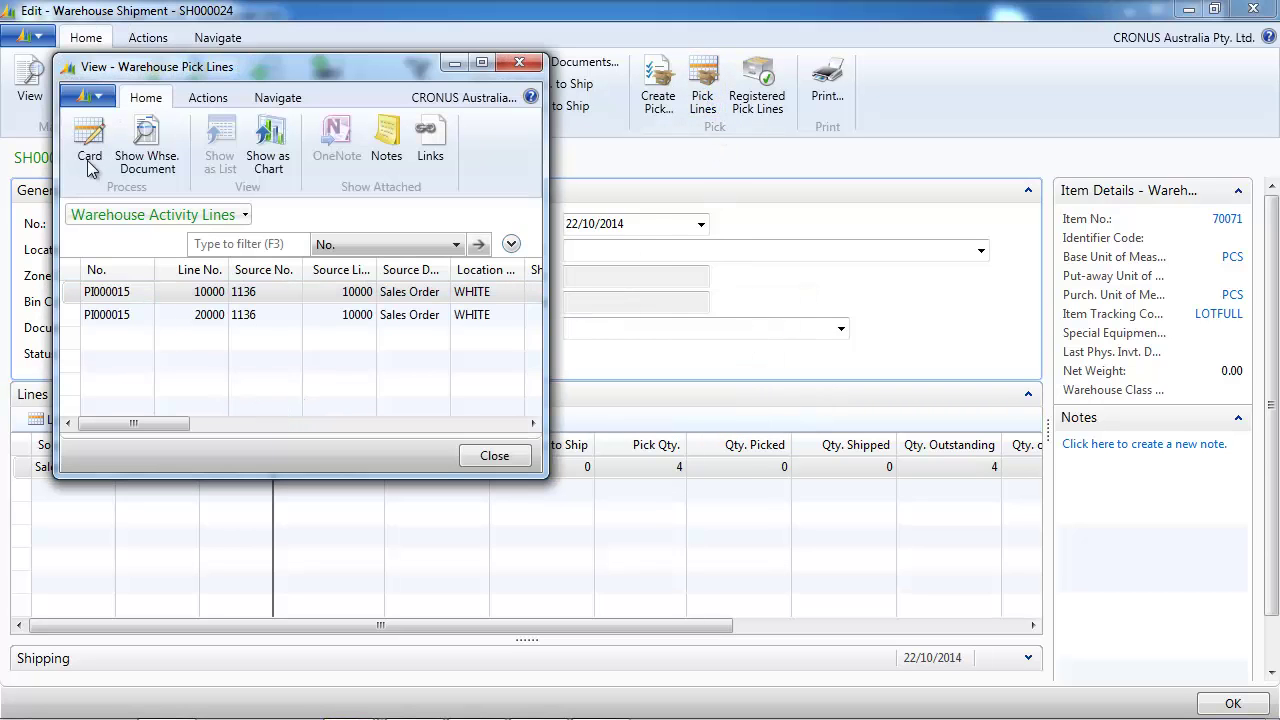
{"action": "left_click", "coordinate": [90, 165]}
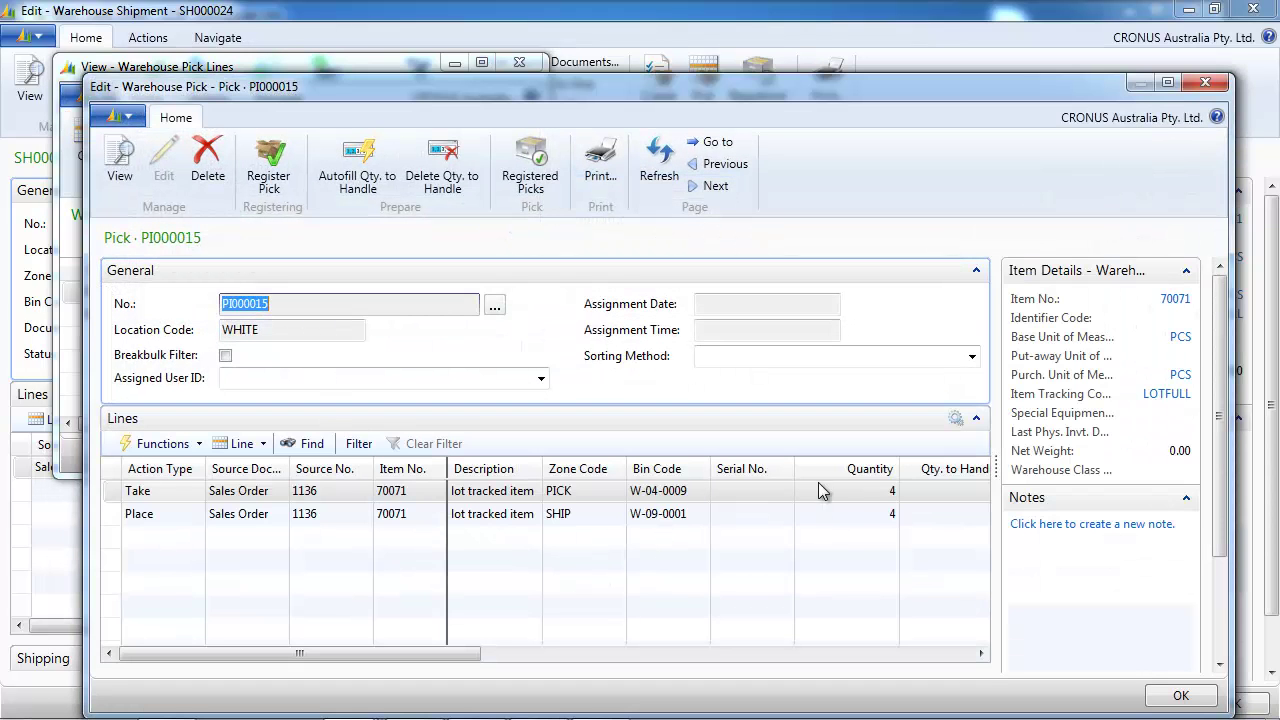
{"action": "left_click_drag", "start_coordinate": [443, 654], "coordinate": [523, 666]}
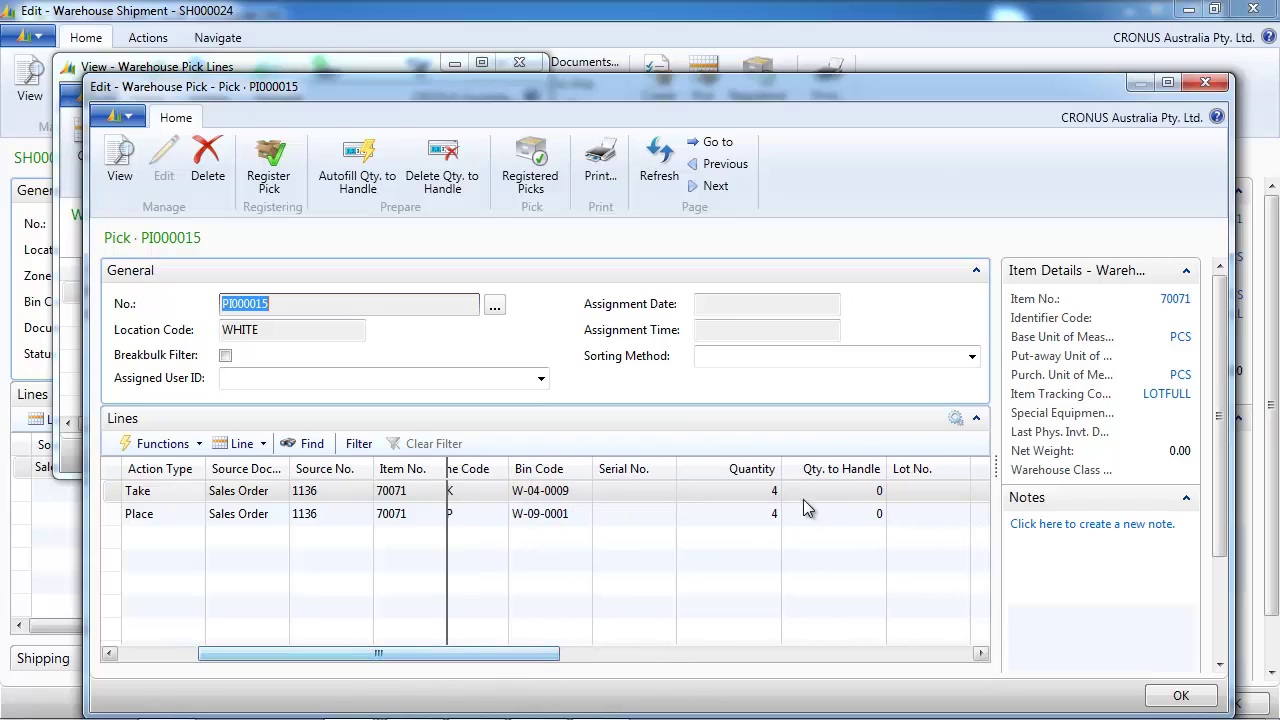
Reorder pick line columns: Lot No. after Bin Code, Serial No. after Qty. Outstanding
{"action": "right_click", "coordinate": [855, 475]}
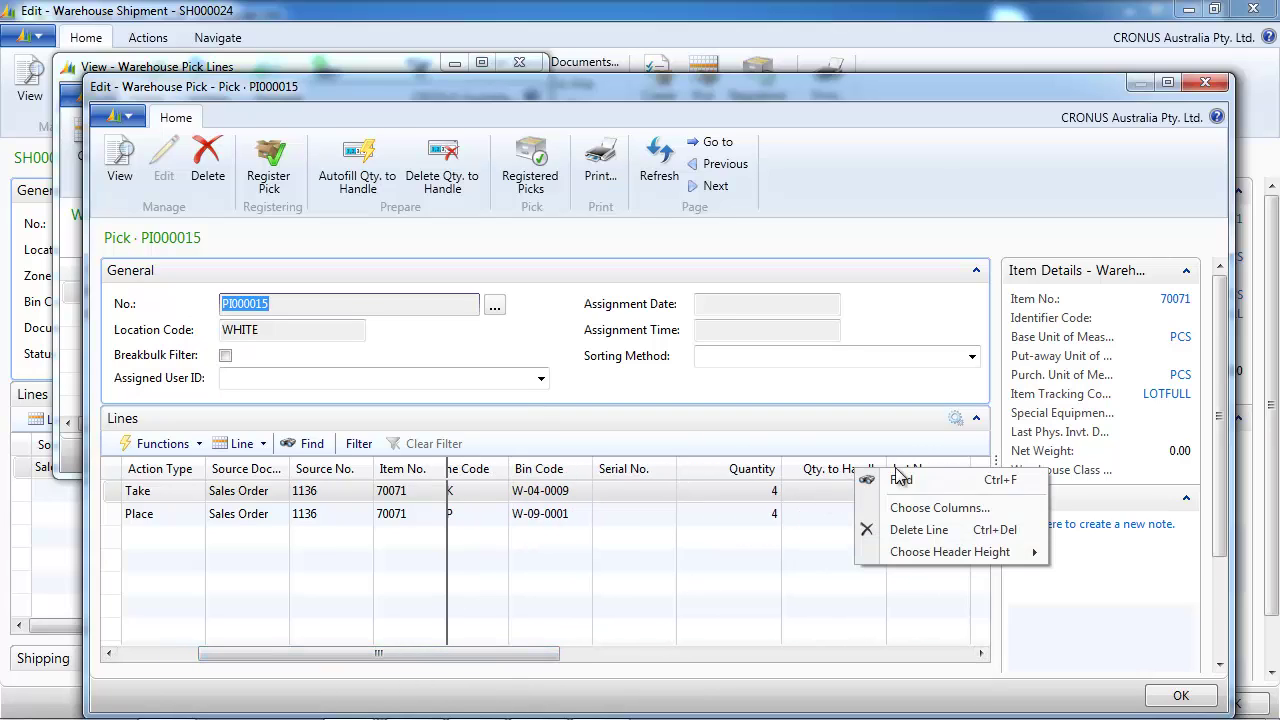
{"action": "left_click", "coordinate": [875, 508]}
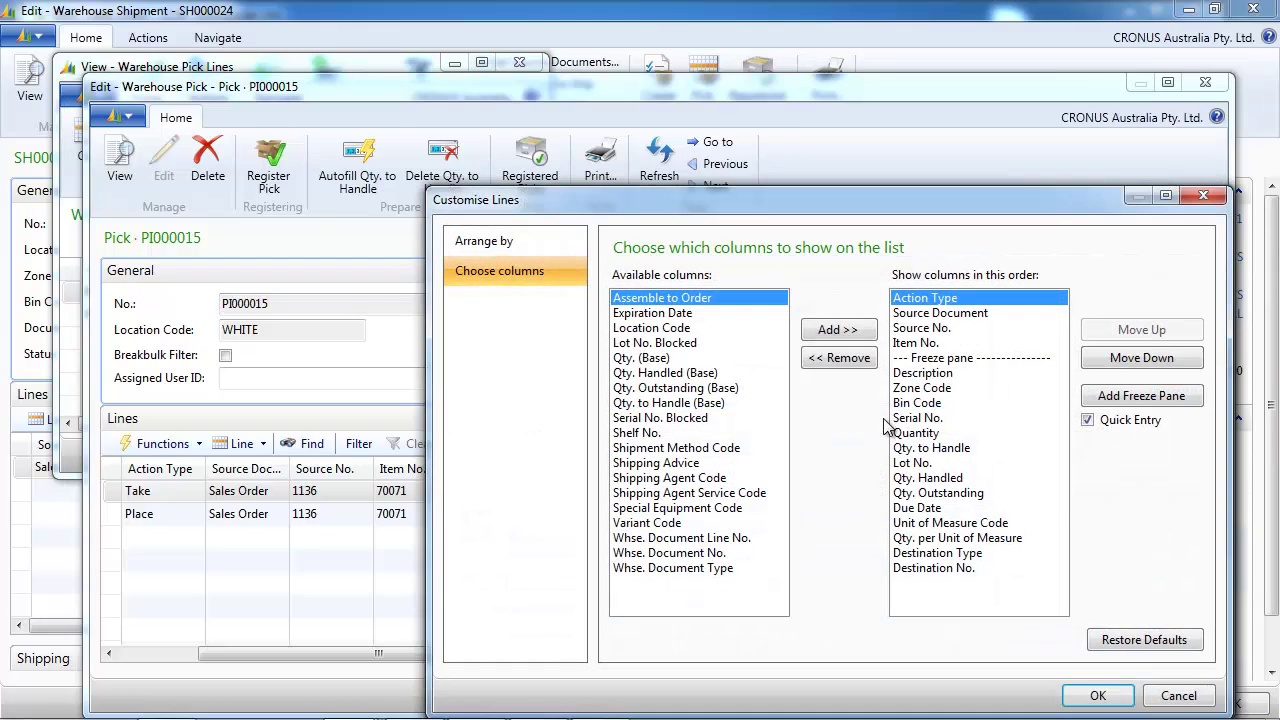
{"action": "left_click", "coordinate": [928, 463]}
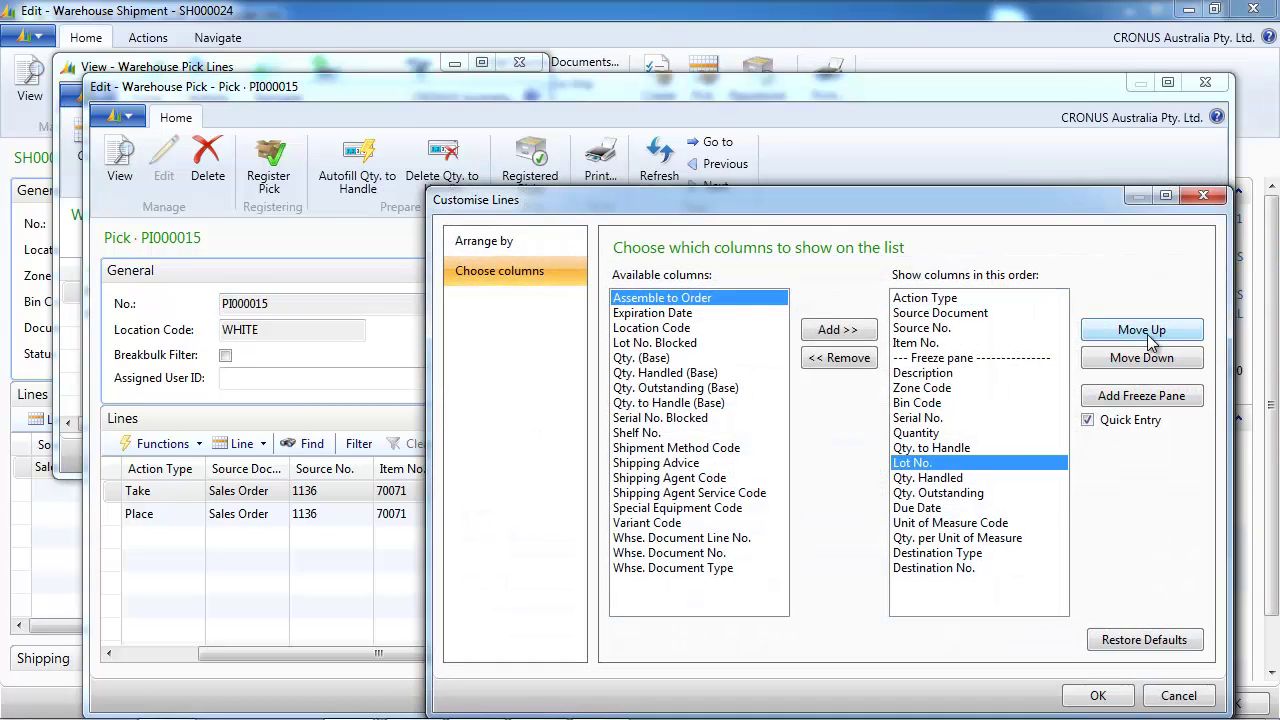
{"action": "left_click", "coordinate": [1150, 338]}
{"action": "left_click", "coordinate": [1150, 338]}
{"action": "left_click", "coordinate": [1150, 338]}
{"action": "left_click", "coordinate": [1150, 338]}
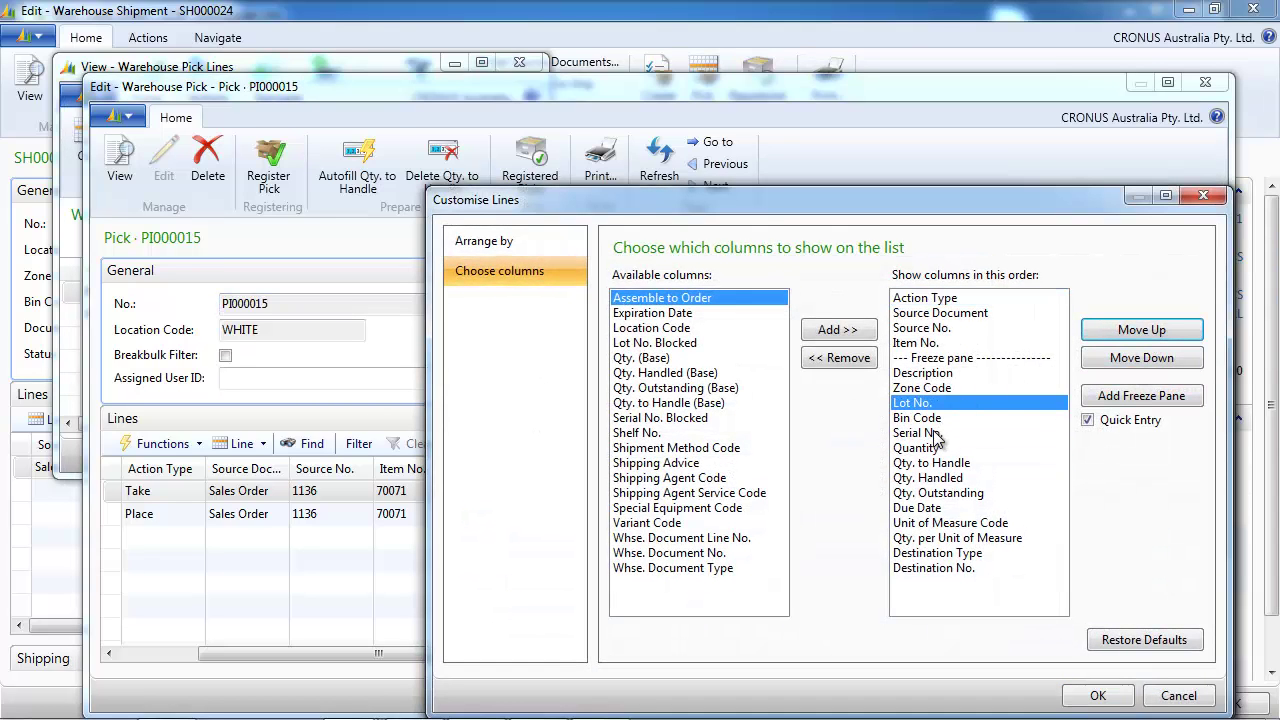
{"action": "left_click", "coordinate": [1112, 363]}
{"action": "left_click", "coordinate": [906, 436]}
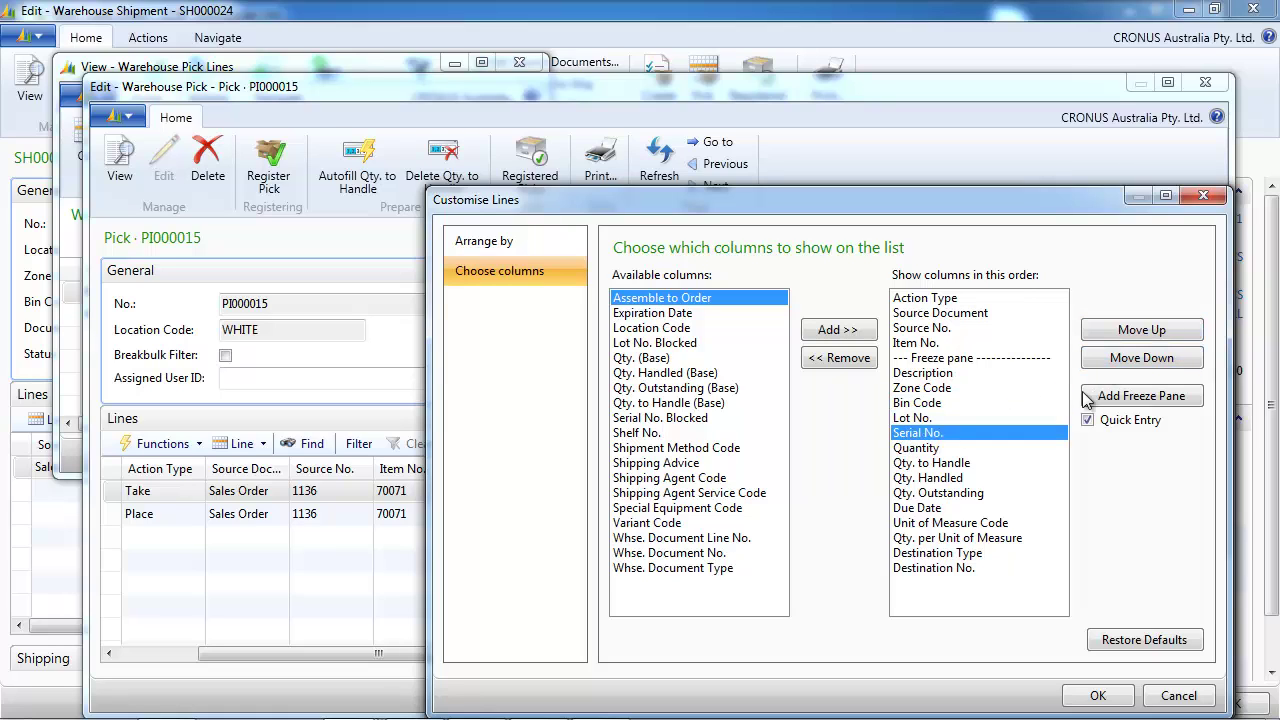
{"action": "left_click", "coordinate": [1142, 358]}
{"action": "left_click", "coordinate": [1142, 358]}
{"action": "left_click", "coordinate": [1142, 358]}
{"action": "left_click", "coordinate": [1142, 358]}
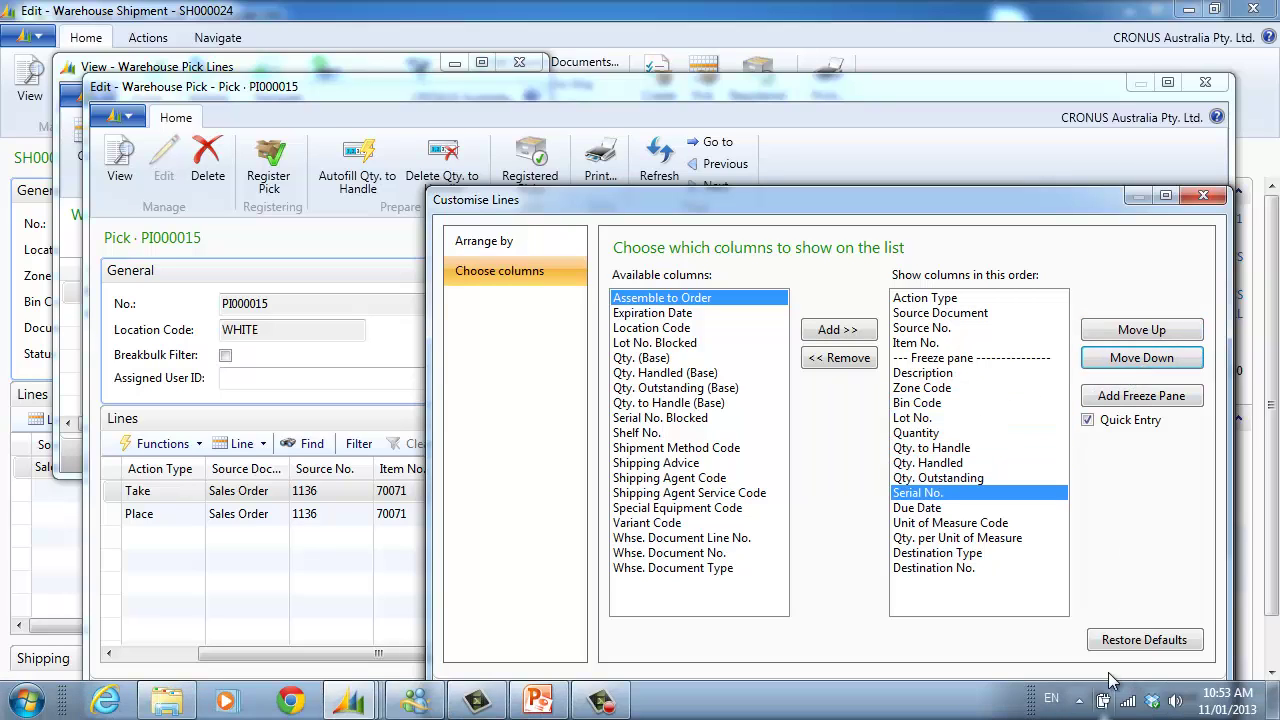
{"action": "left_click", "coordinate": [1096, 696]}
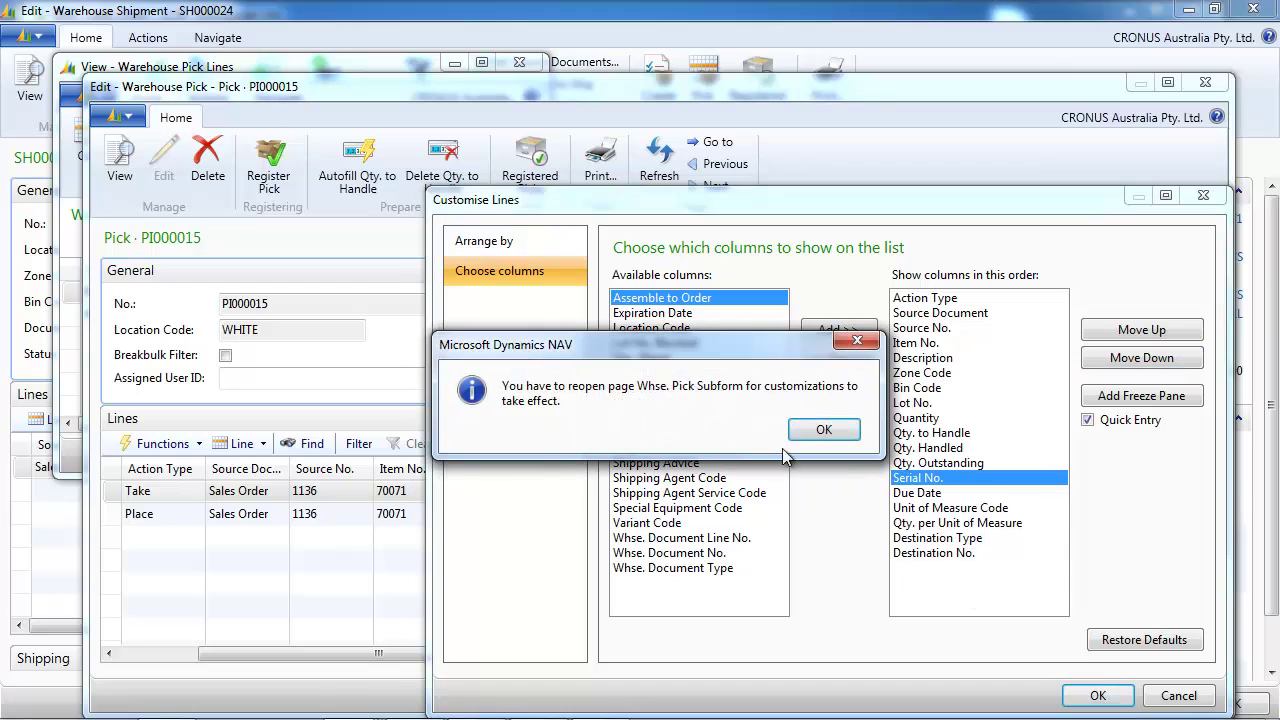
{"action": "left_click", "coordinate": [798, 428]}
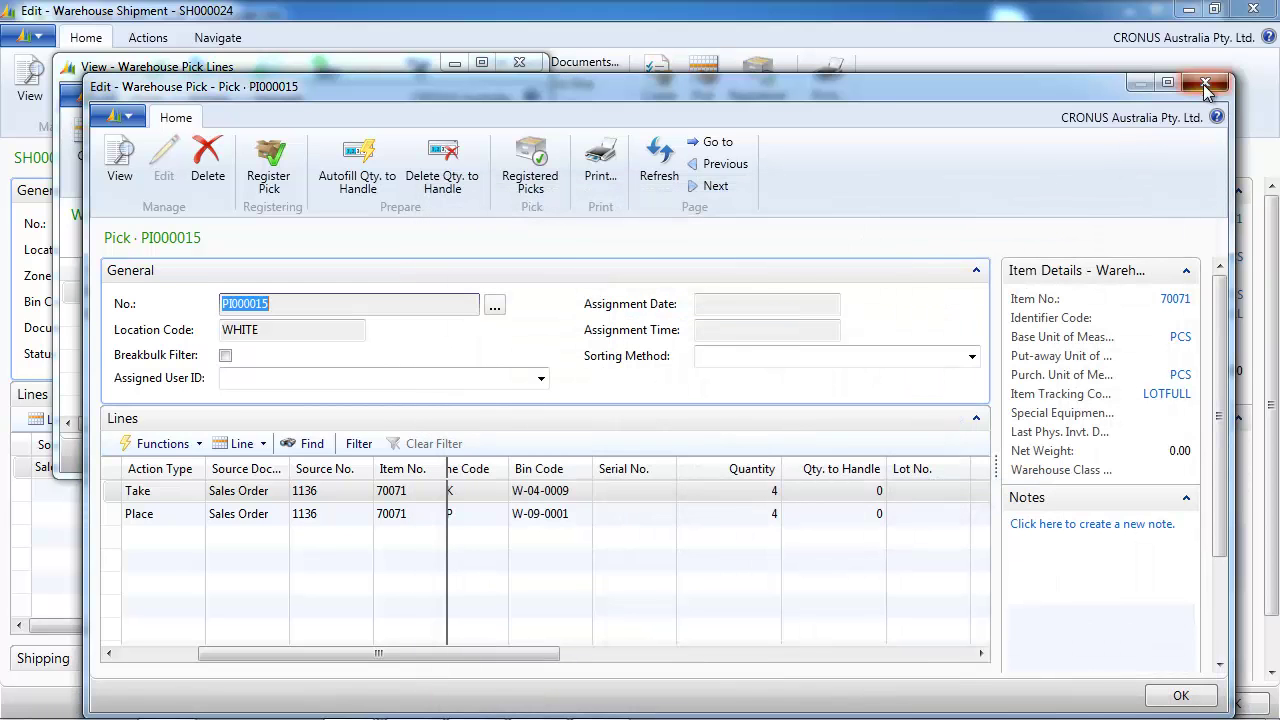
Reopen the pick and check bin contents for lot J01 in bin W-04-0009
{"action": "left_click", "coordinate": [1205, 83]}
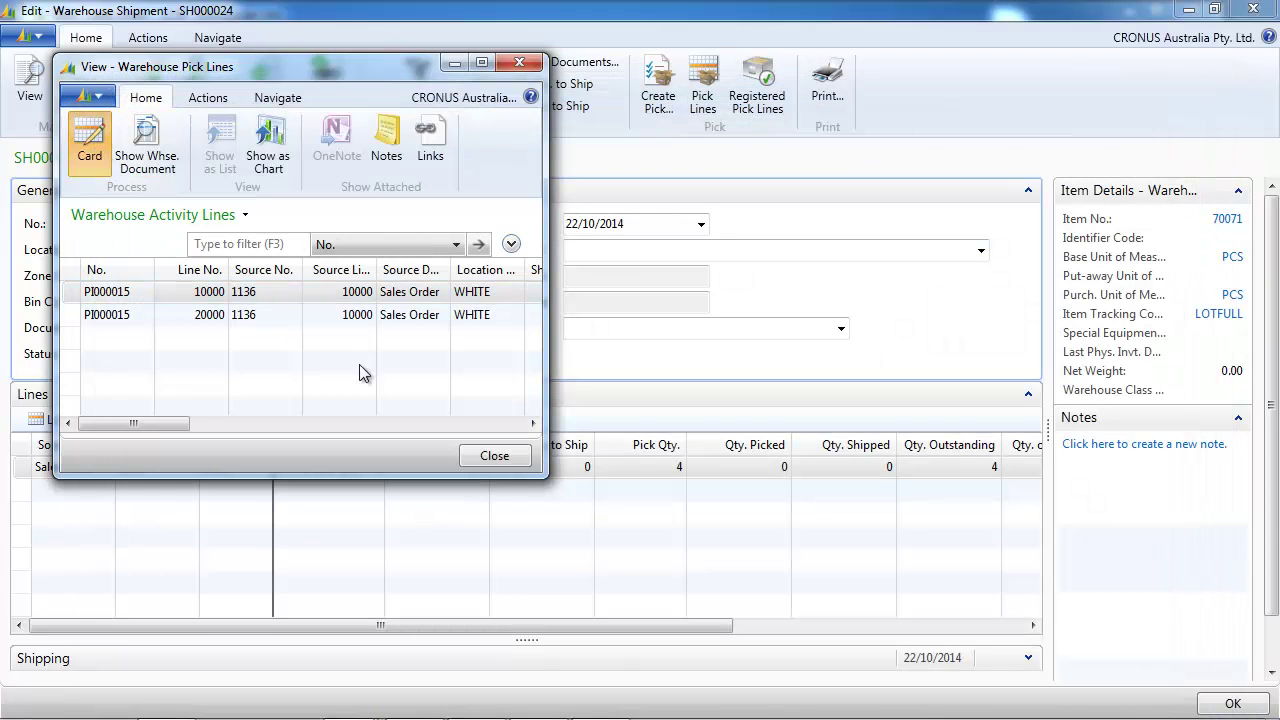
{"action": "key", "text": "shift+F7"}
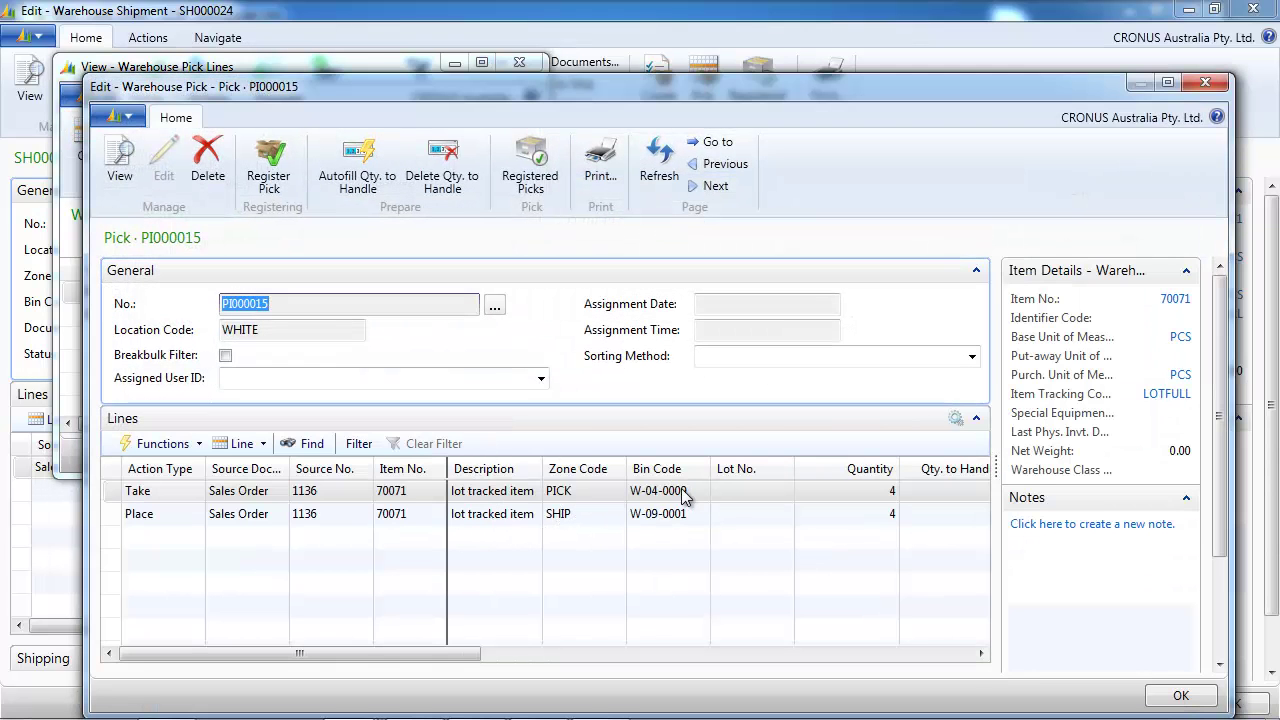
{"action": "left_click", "coordinate": [699, 490]}
{"action": "left_click", "coordinate": [701, 493]}
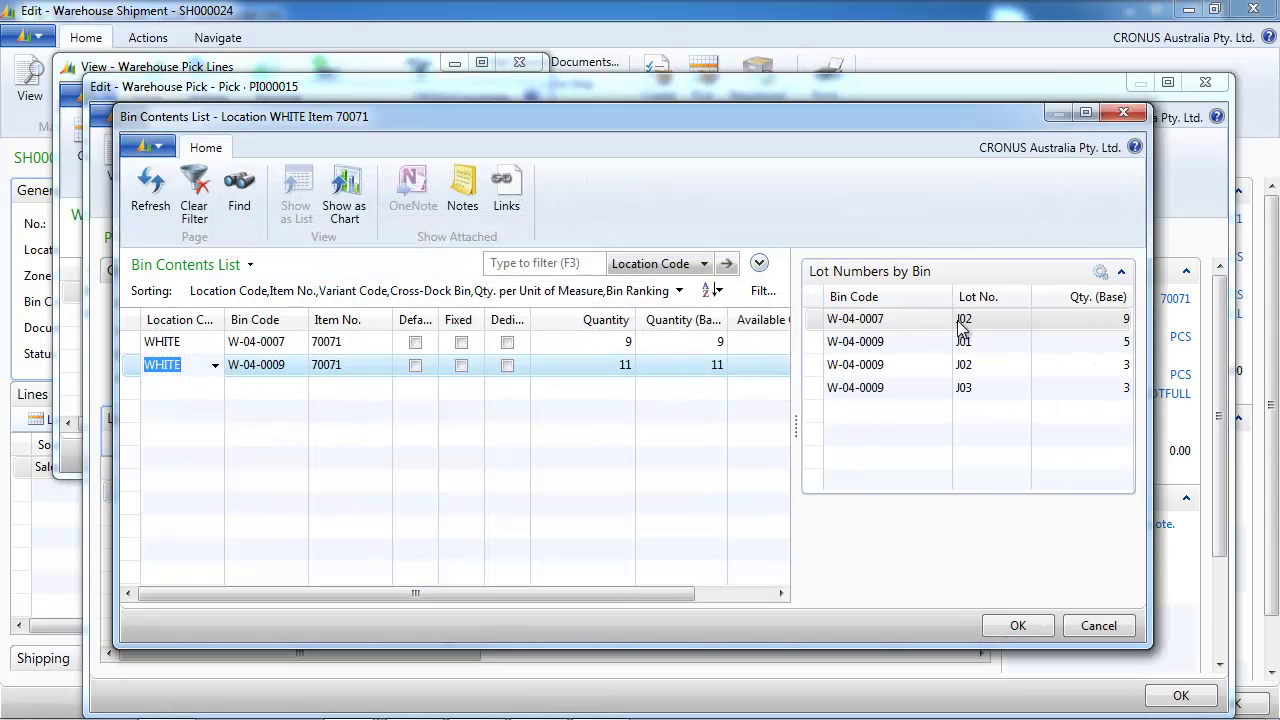
{"action": "right_click", "coordinate": [876, 345]}
{"action": "left_click", "coordinate": [902, 353]}
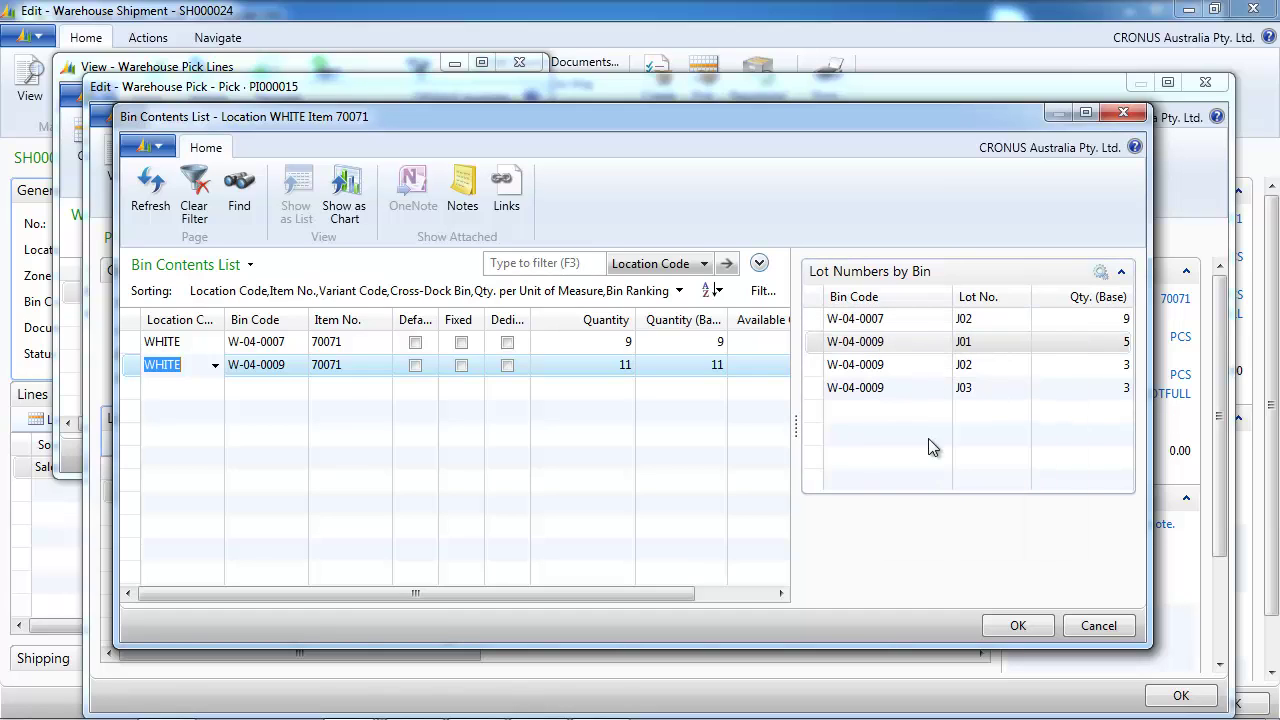
{"action": "left_click", "coordinate": [1012, 625]}
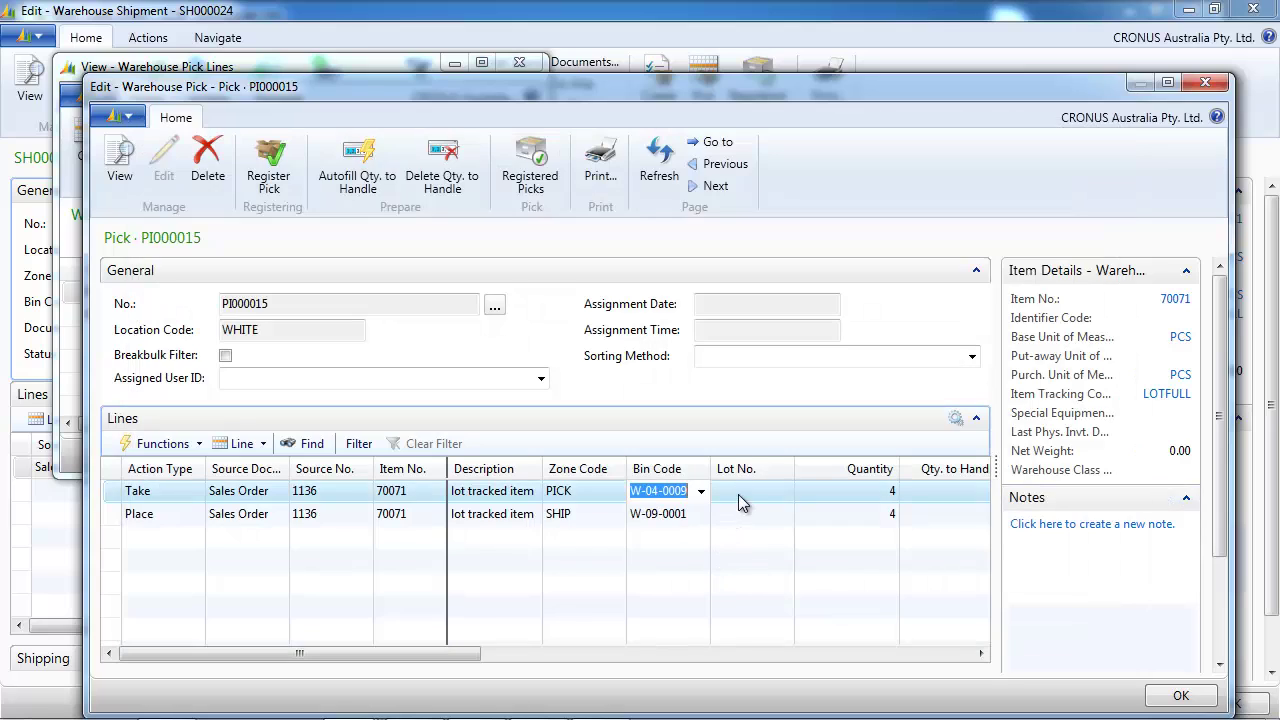
Enter lot J01 on the Take line and set its quantity to handle to 1
{"action": "left_click", "coordinate": [740, 492]}
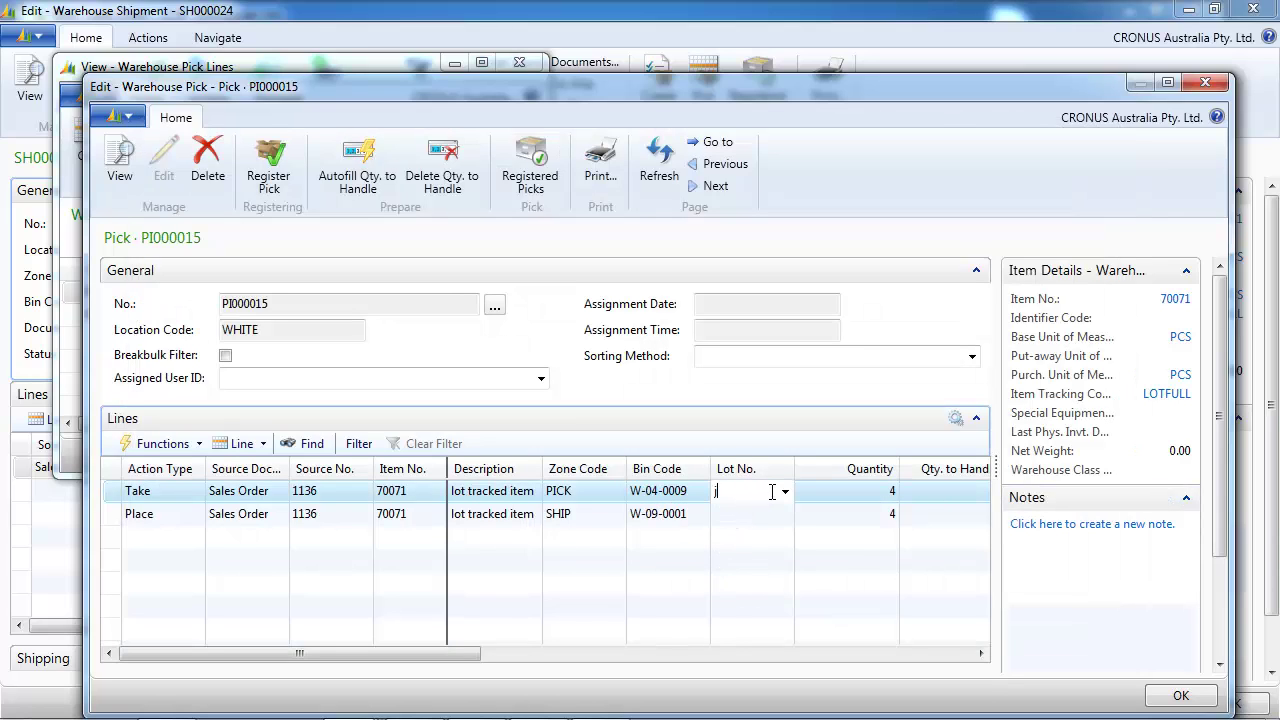
{"action": "type", "text": "j01"}
{"action": "key", "text": "Tab"}
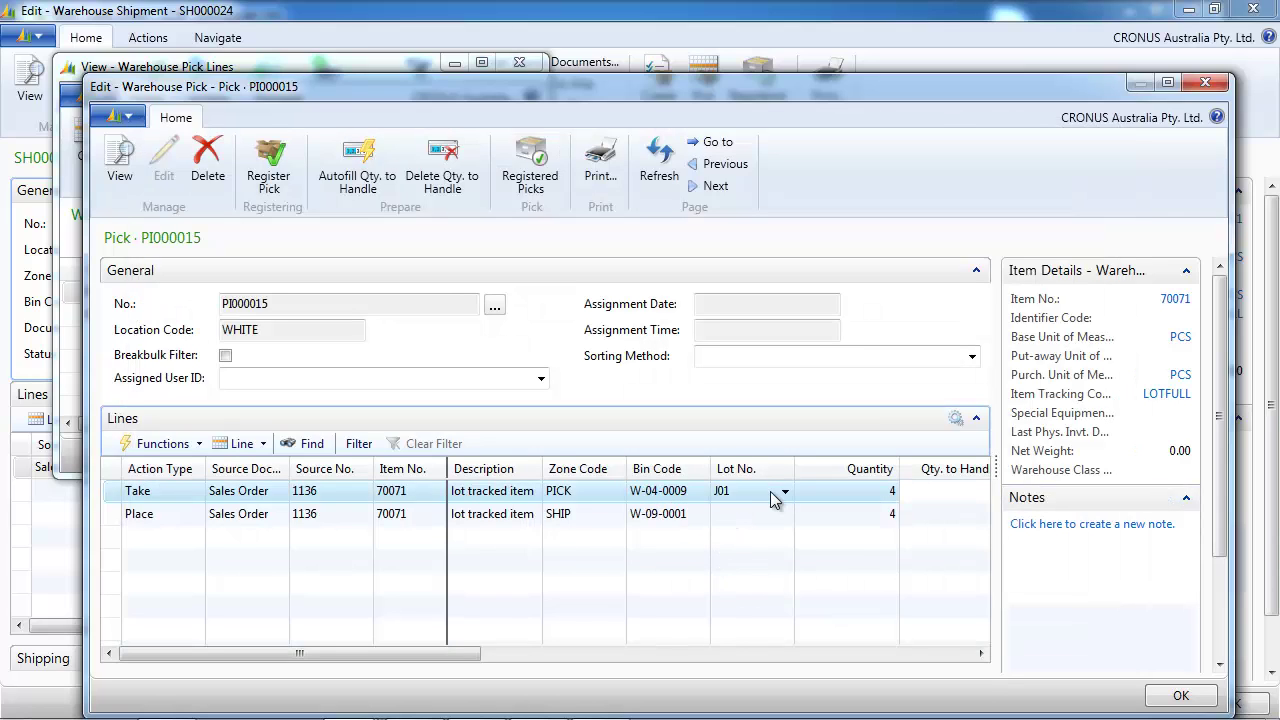
{"action": "key", "text": "shift+Tab"}
{"action": "key", "text": "shift+Tab"}
{"action": "key", "text": "Tab"}
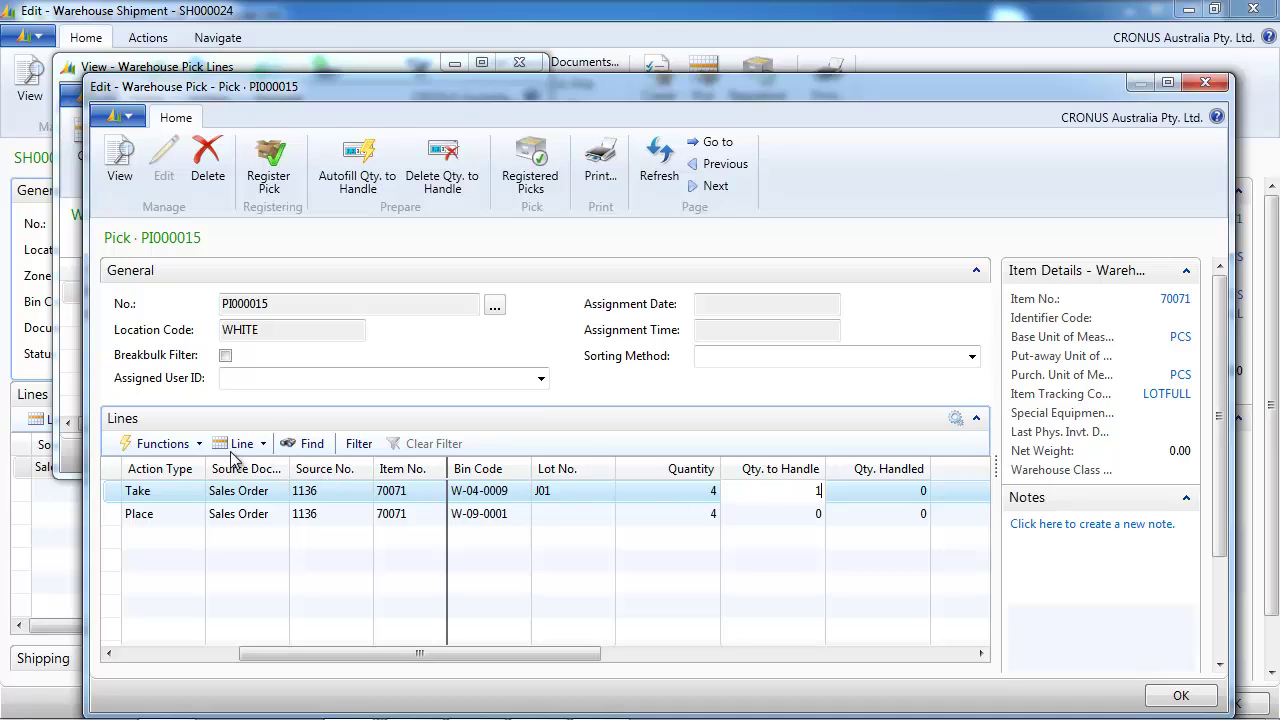
Split the Take line and assign bin W-04-0007 to the second Take line
{"action": "left_click", "coordinate": [199, 448]}
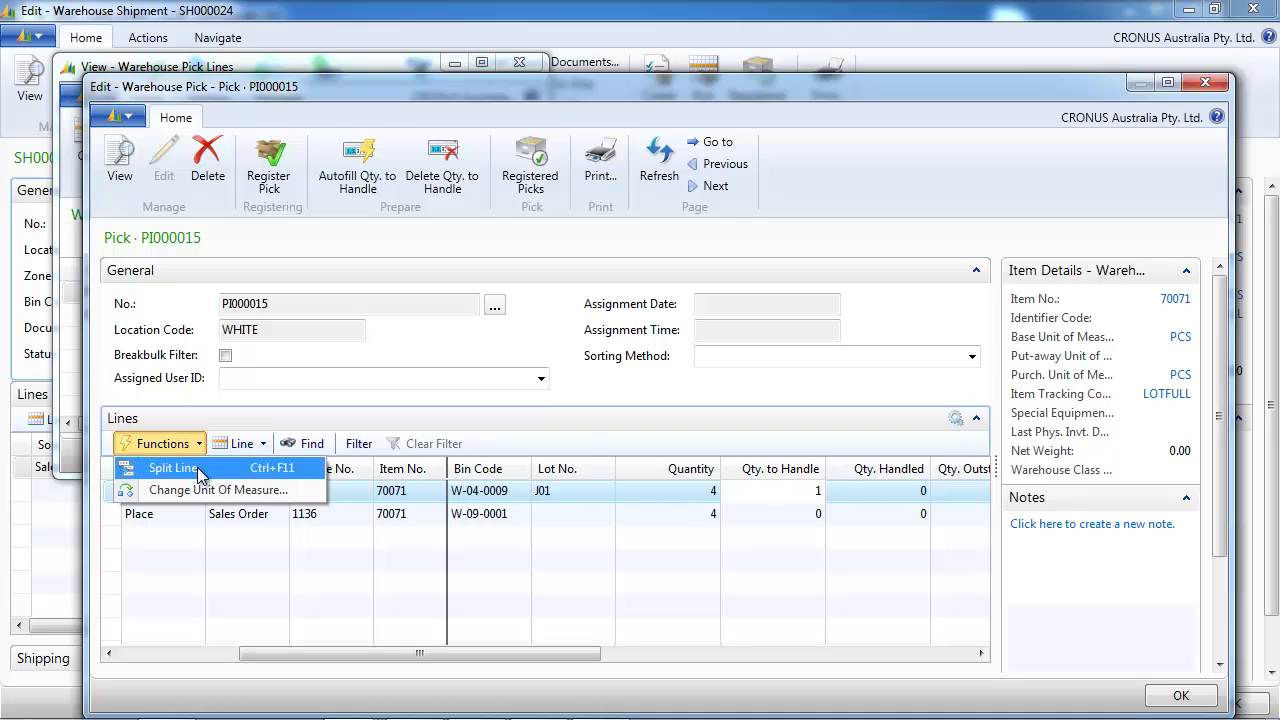
{"action": "left_click", "coordinate": [190, 466]}
{"action": "left_click", "coordinate": [500, 514]}
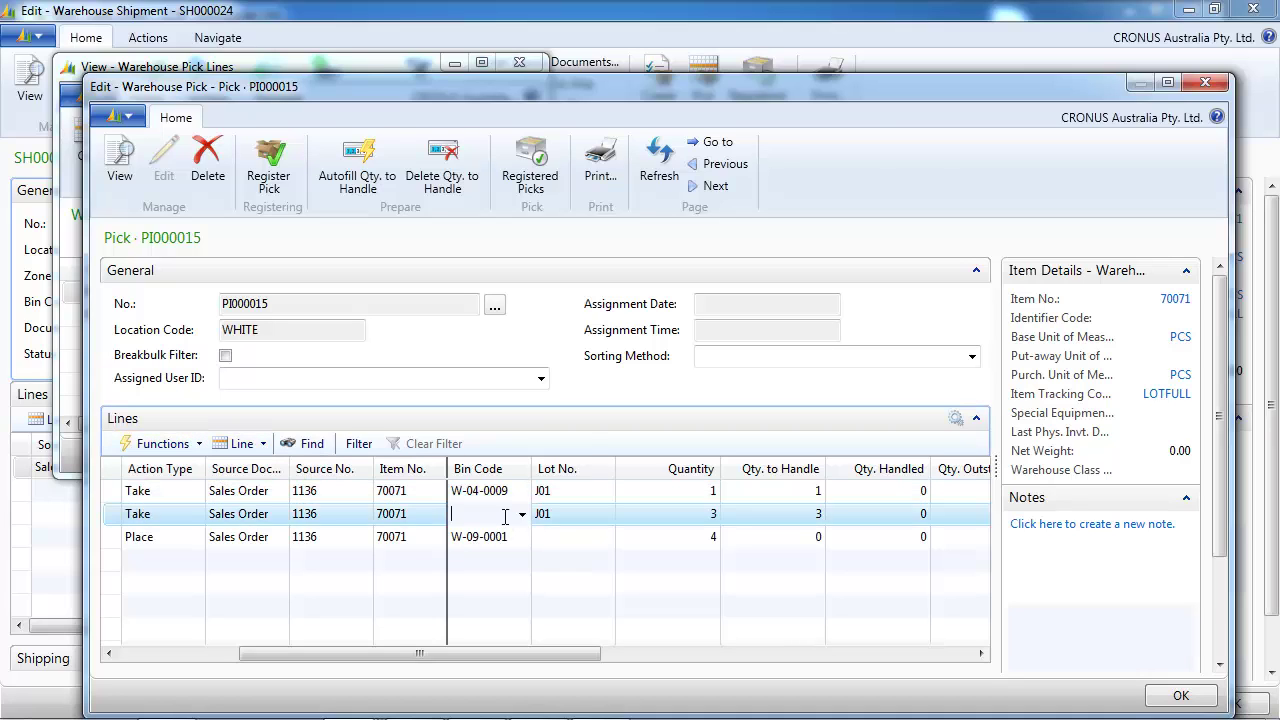
{"action": "left_click", "coordinate": [521, 514]}
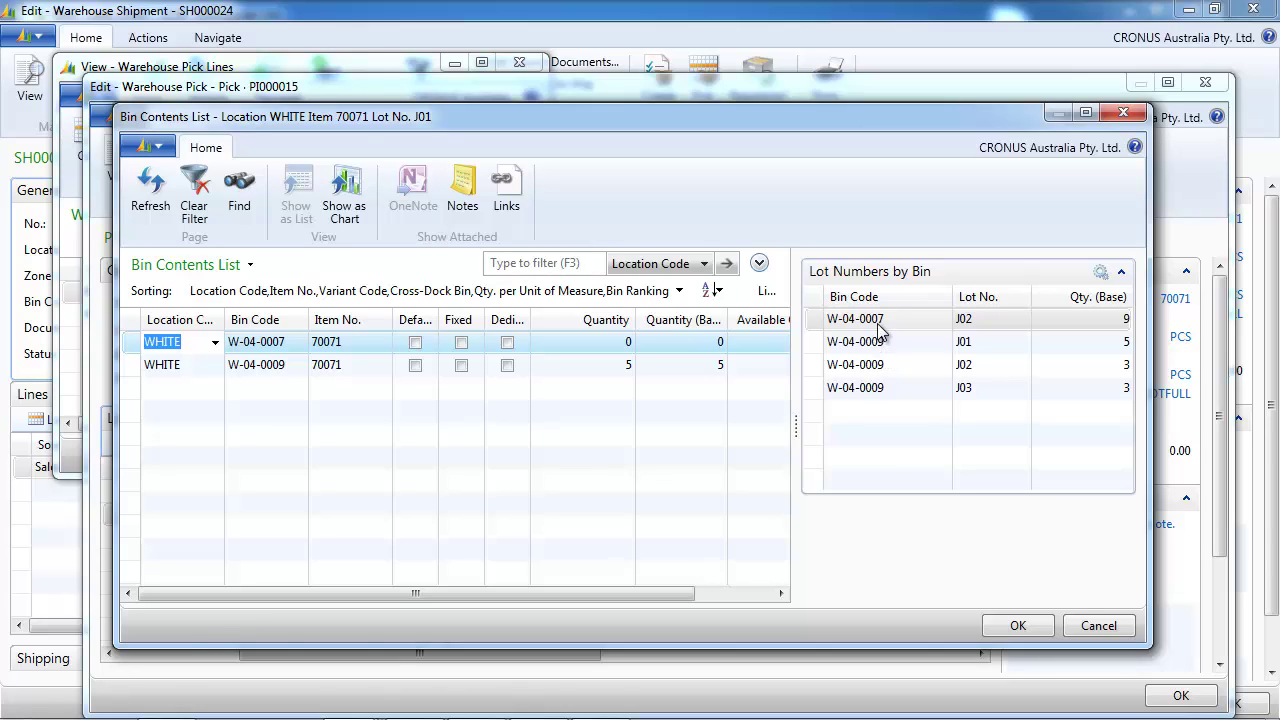
{"action": "right_click", "coordinate": [883, 327]}
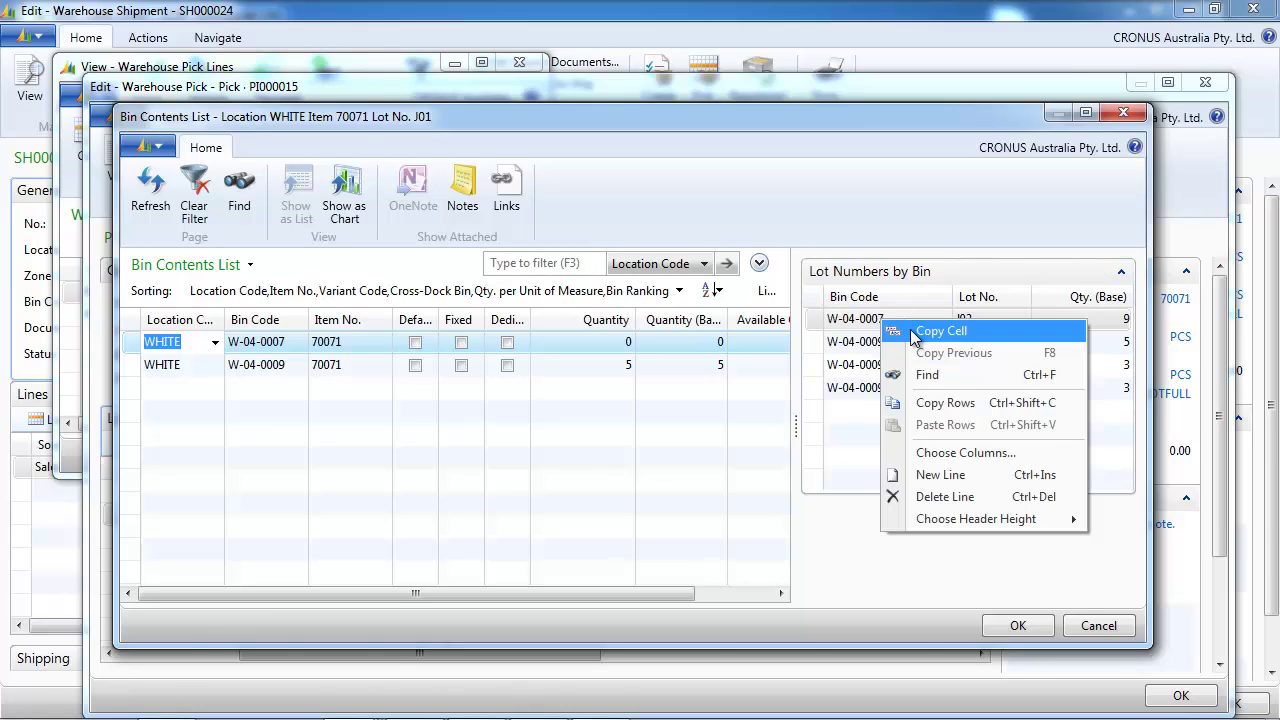
{"action": "left_click", "coordinate": [1013, 624]}
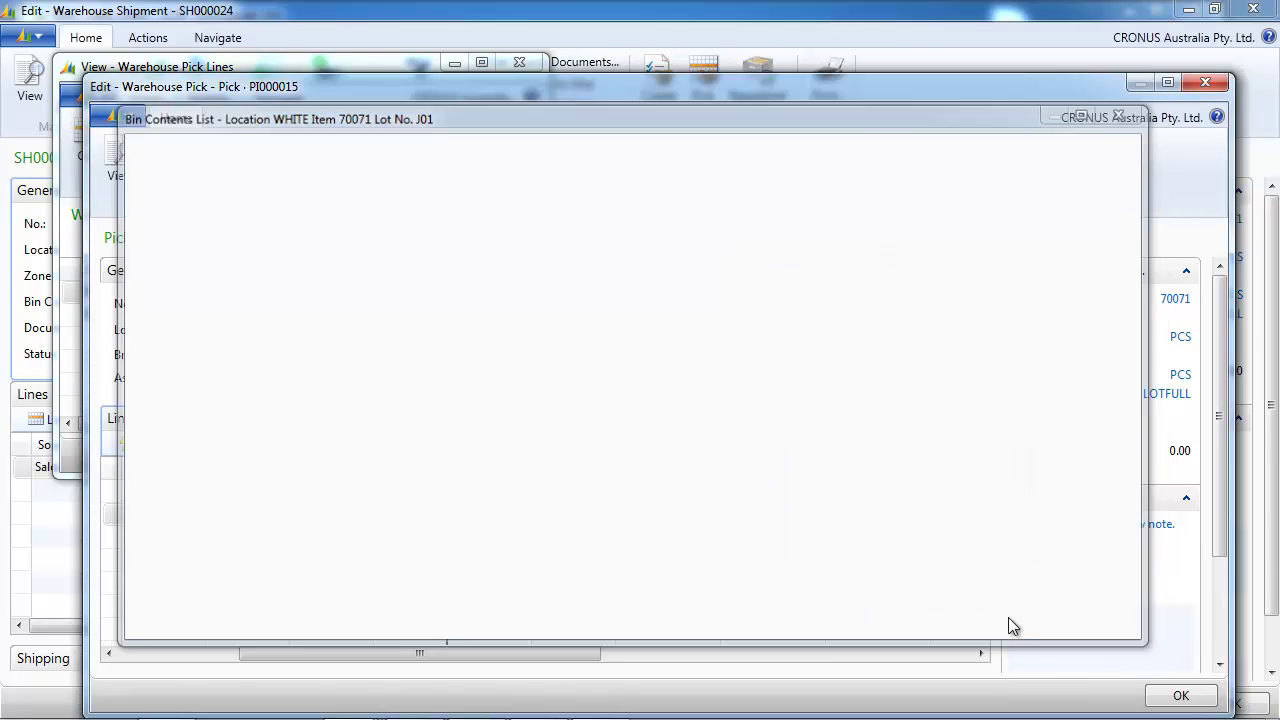
{"action": "left_click", "coordinate": [585, 514]}
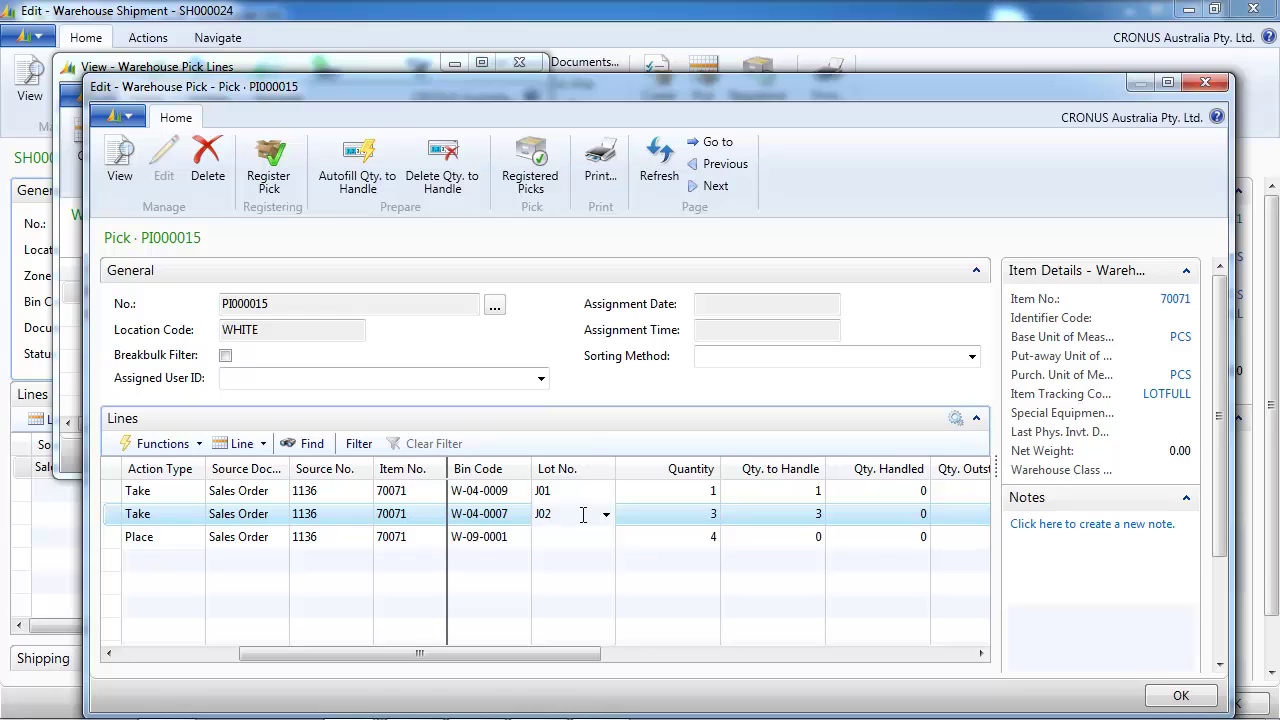
Set lot J02 on the second Take line and Place line quantity to handle 1
{"action": "left_click", "coordinate": [518, 514]}
{"action": "left_click", "coordinate": [522, 513]}
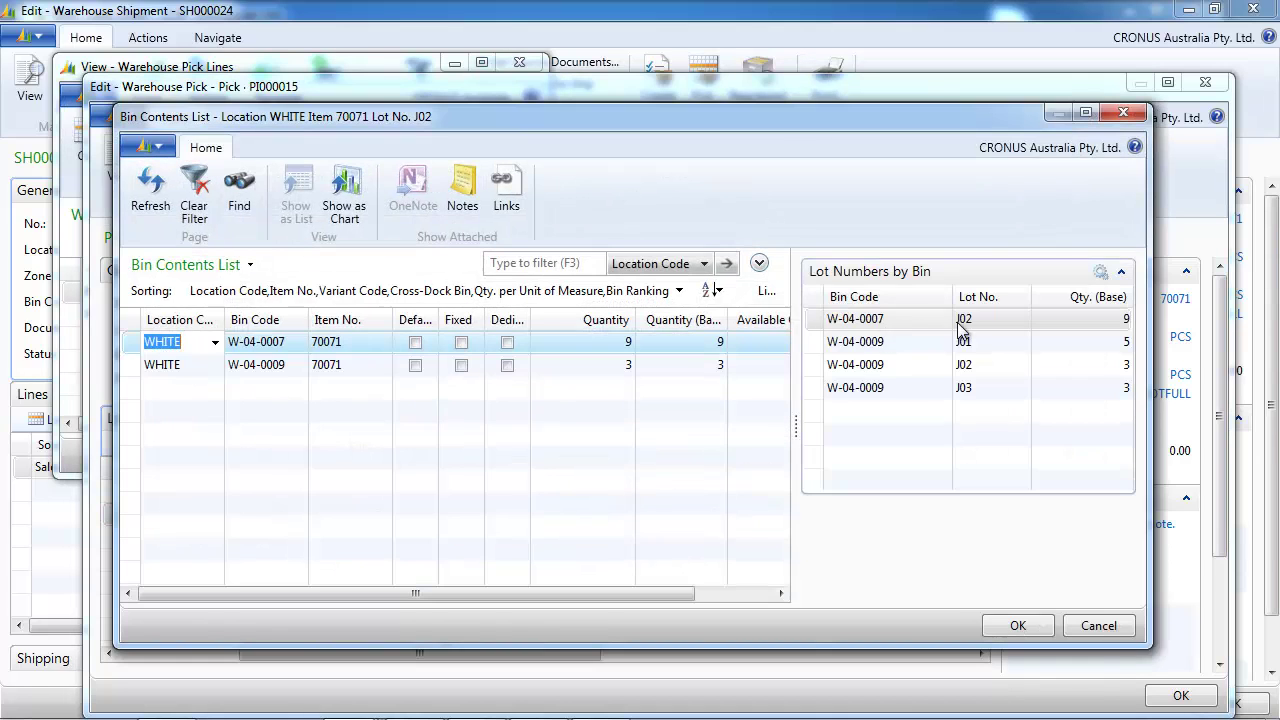
{"action": "left_click", "coordinate": [1096, 626]}
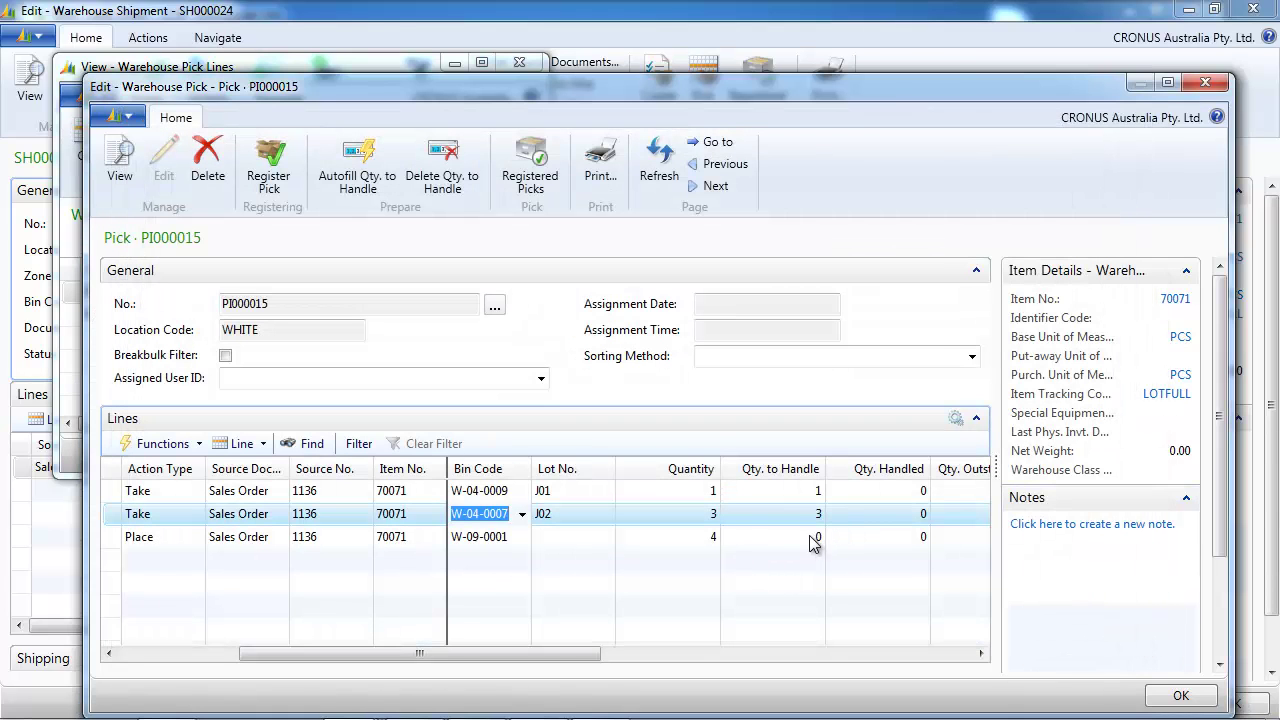
{"action": "left_click", "coordinate": [818, 537]}
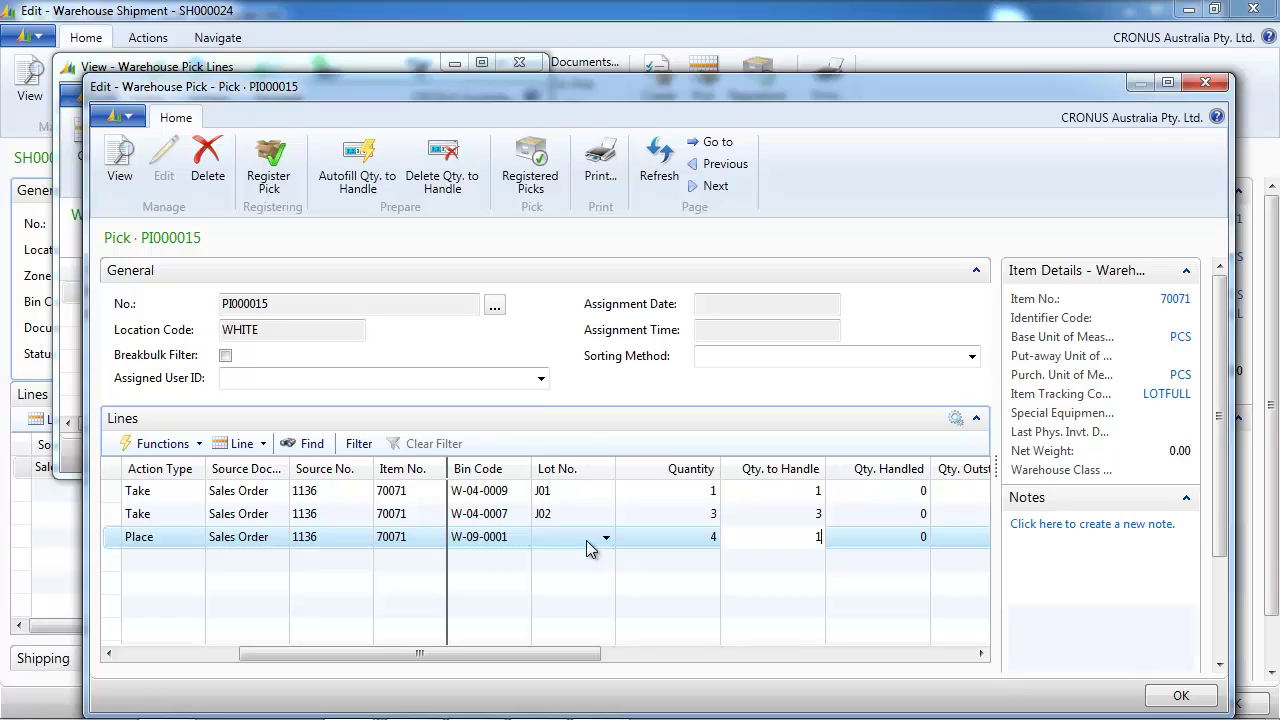
Split the Place line into lots J01 and J02, then register pick PI000015
{"action": "left_click", "coordinate": [551, 537]}
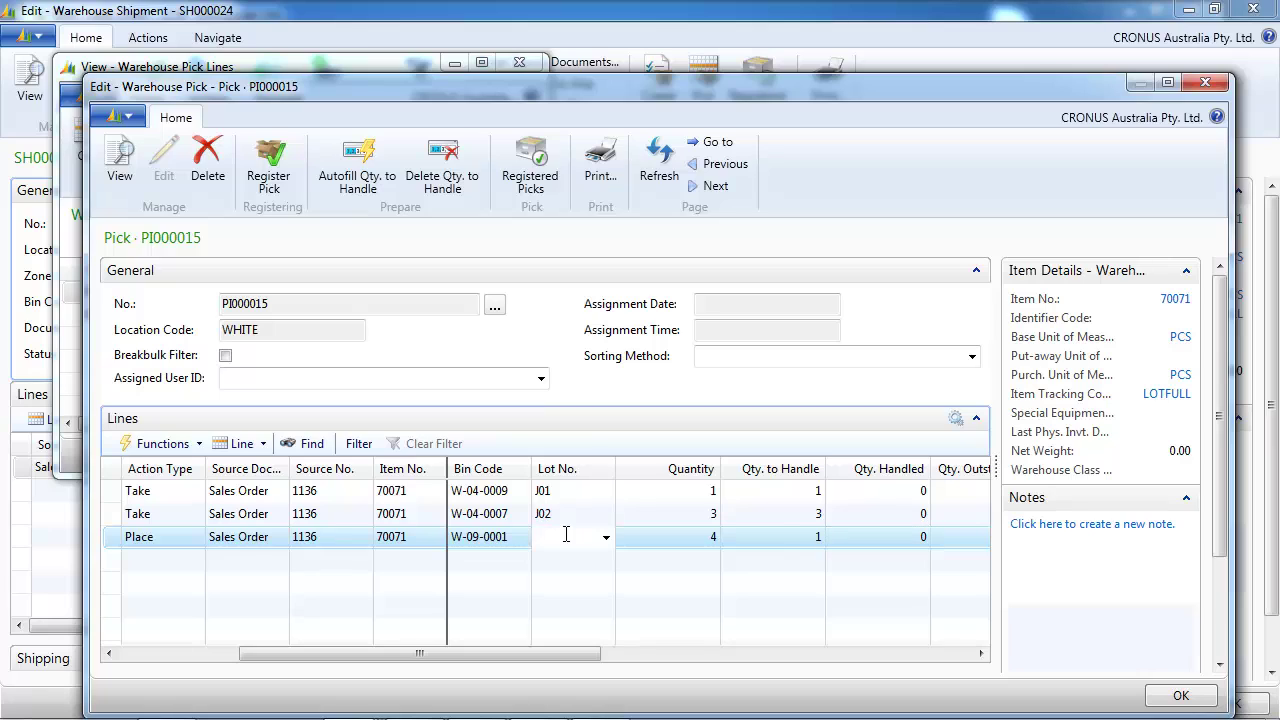
{"action": "key", "text": "Tab"}
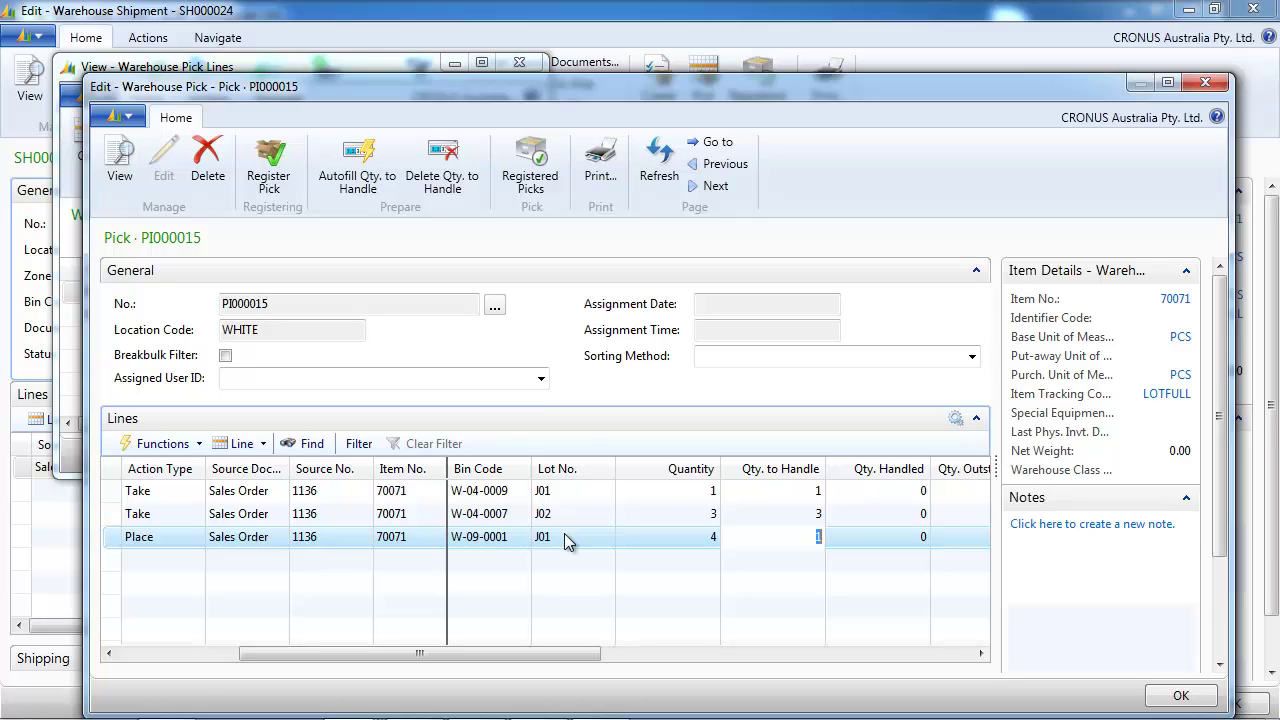
{"action": "left_click", "coordinate": [175, 443]}
{"action": "left_click", "coordinate": [180, 468]}
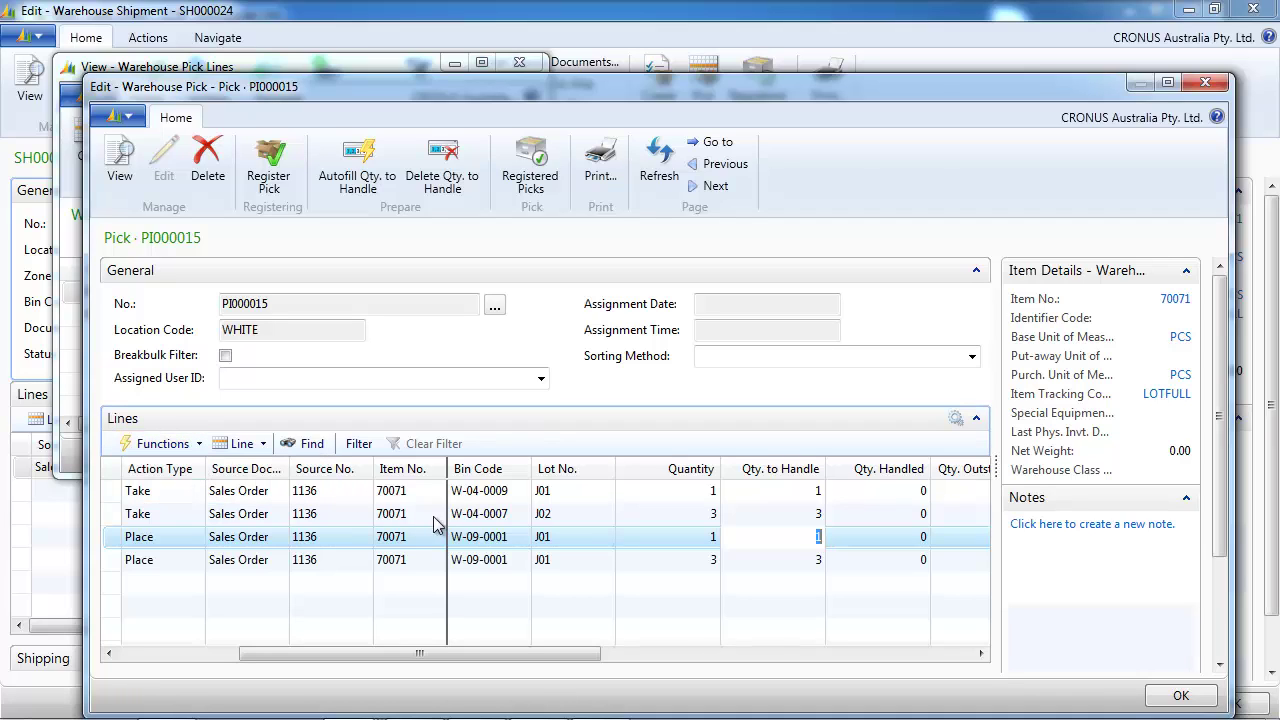
{"action": "left_click", "coordinate": [565, 560]}
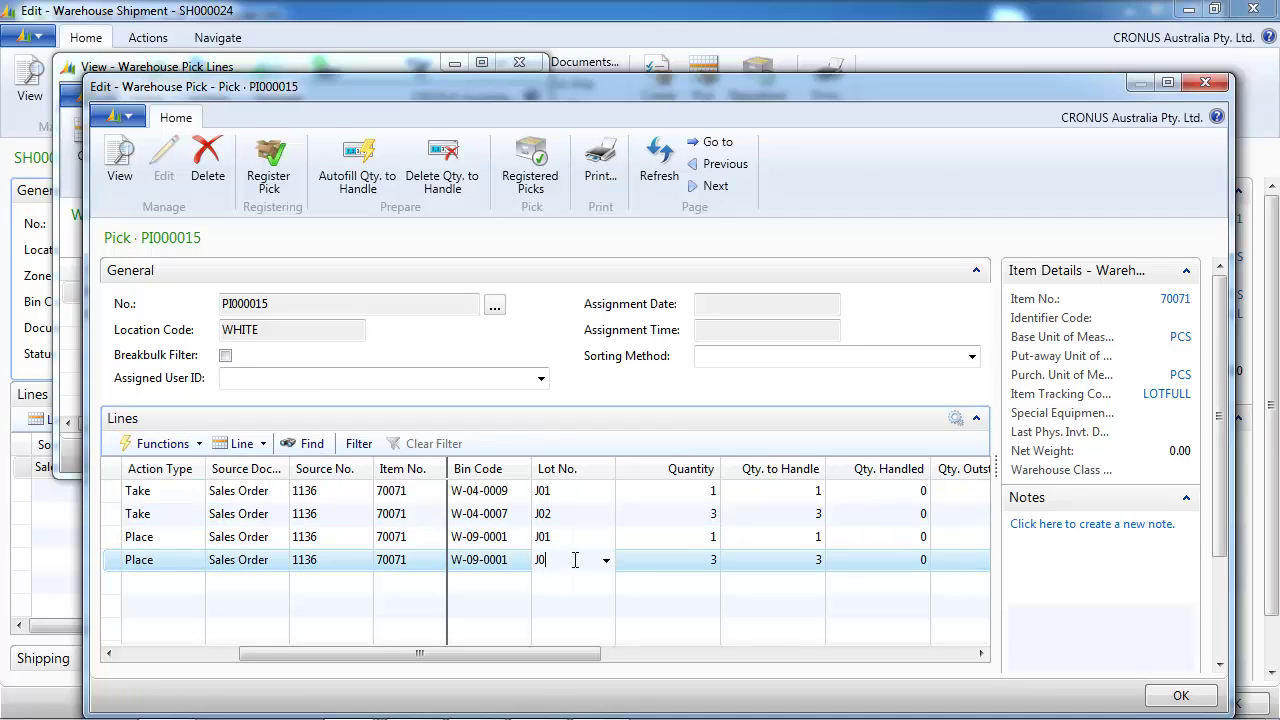
{"action": "type", "text": "J02"}
{"action": "key", "text": "Tab"}
{"action": "left_click", "coordinate": [269, 165]}
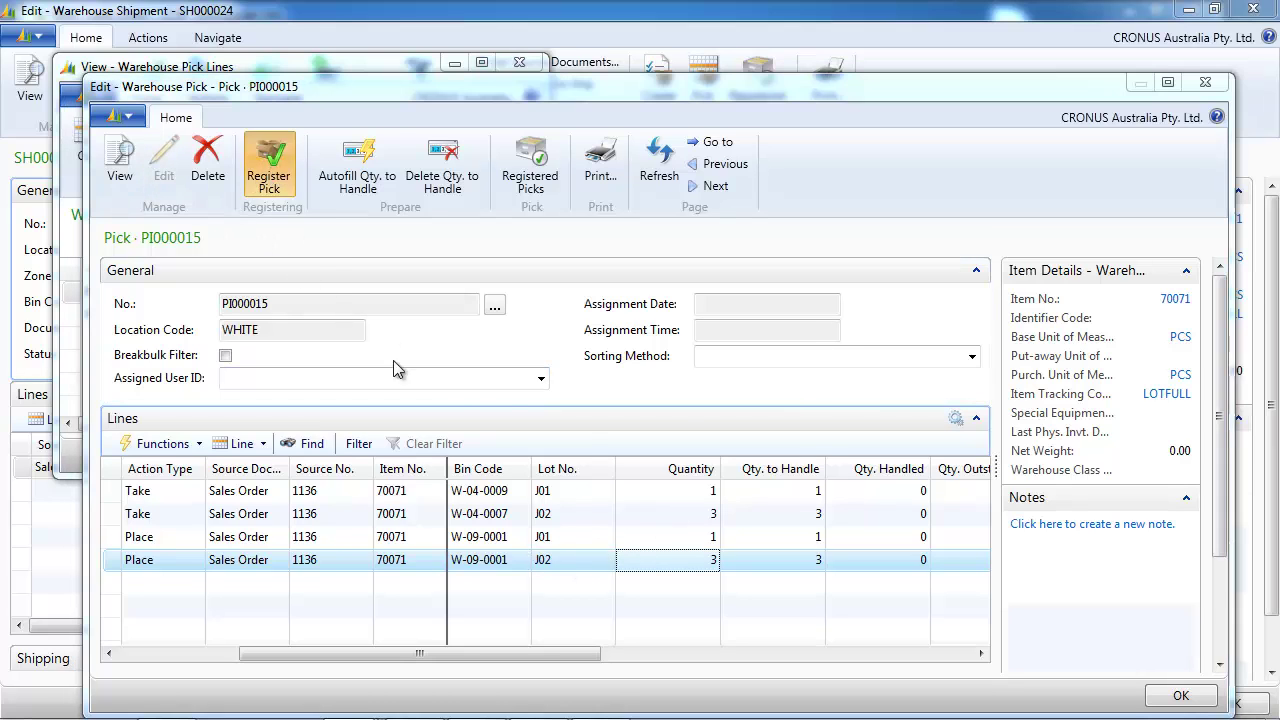
{"action": "left_click", "coordinate": [660, 430]}
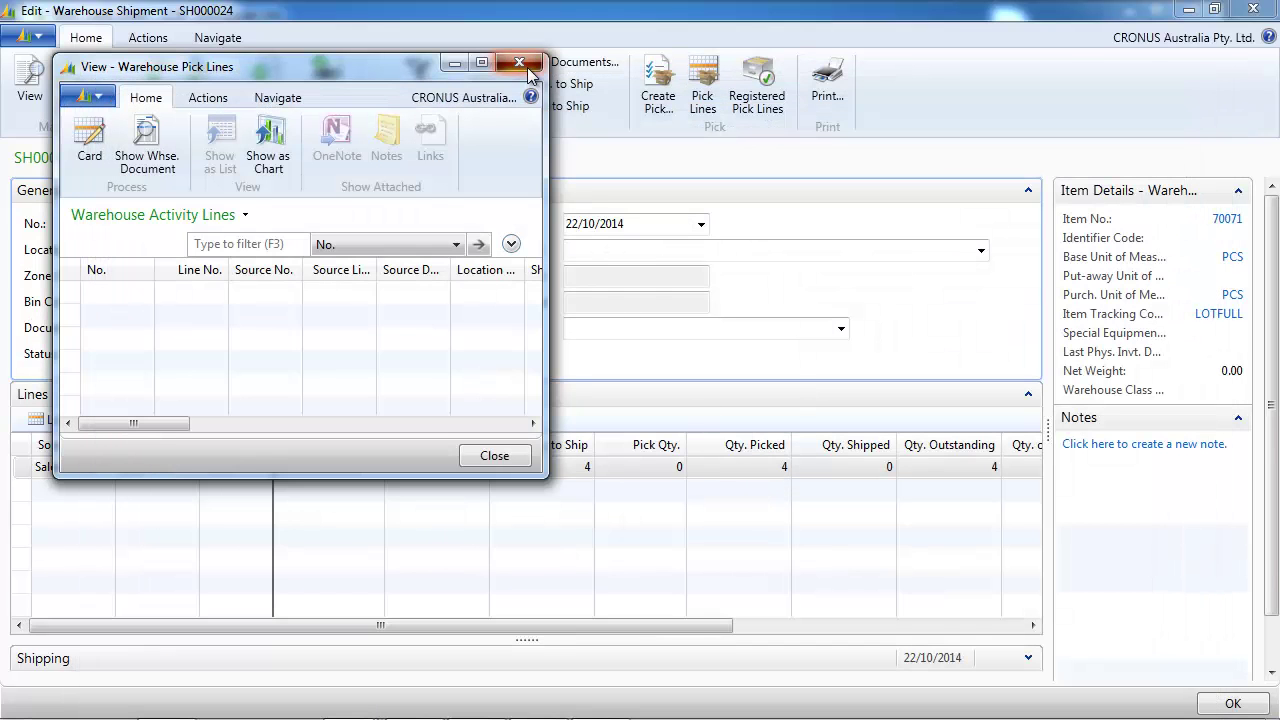
Post shipment SH000024 as Ship and open item 70071's card from the sales line
{"action": "left_click", "coordinate": [521, 62]}
{"action": "left_click", "coordinate": [267, 92]}
{"action": "left_click", "coordinate": [605, 398]}
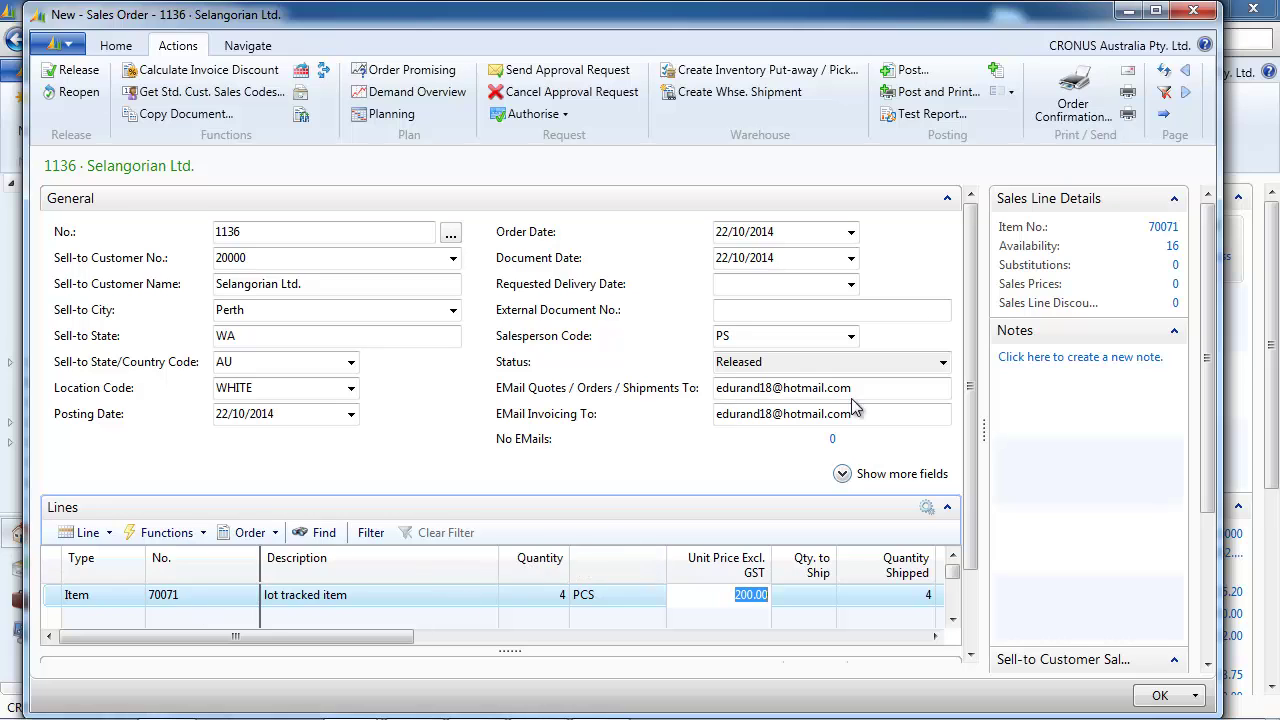
{"action": "left_click", "coordinate": [1166, 230]}
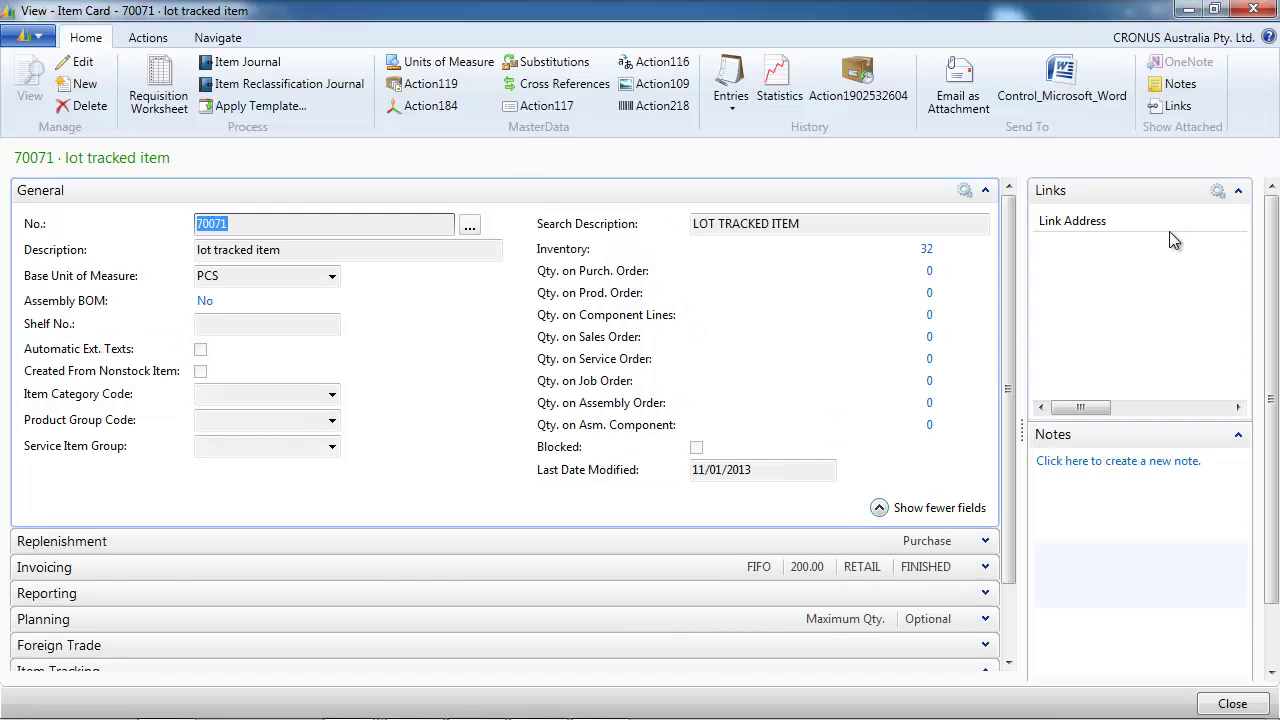
Review item 70071's bin contents at WHITE, then go to the Warehouse Inventory page
{"action": "left_click", "coordinate": [220, 40]}
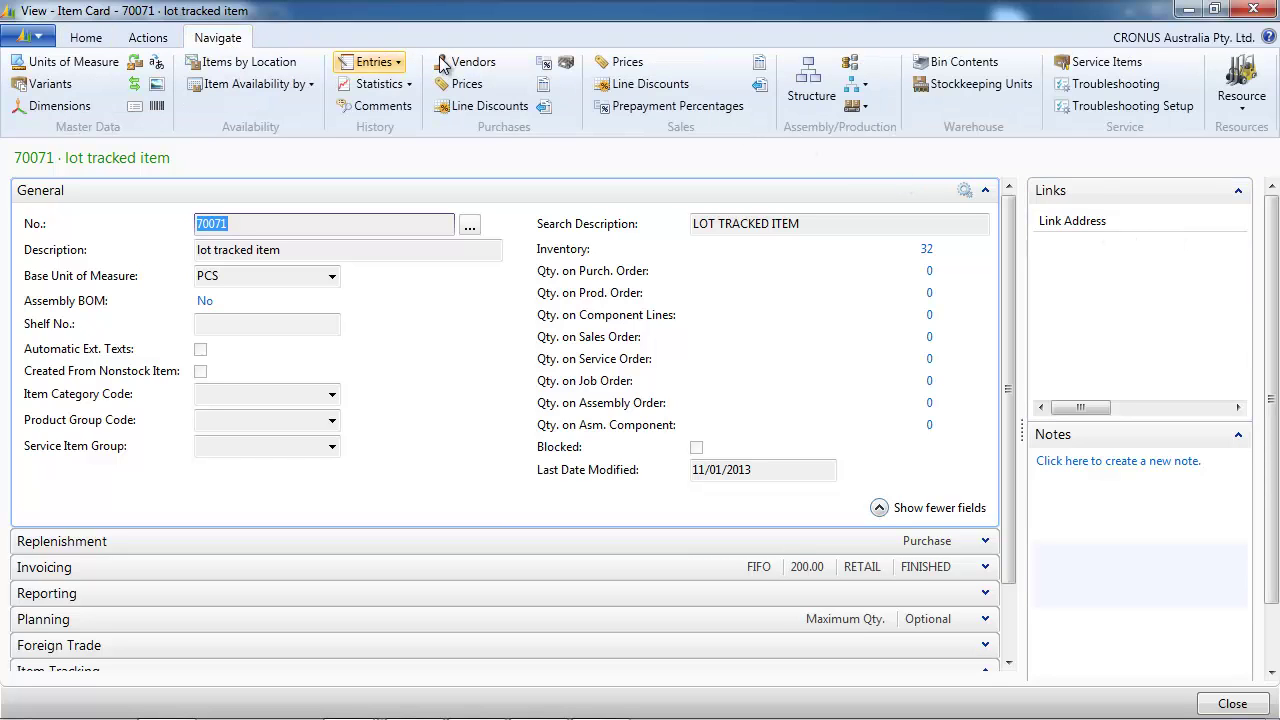
{"action": "left_click", "coordinate": [955, 66]}
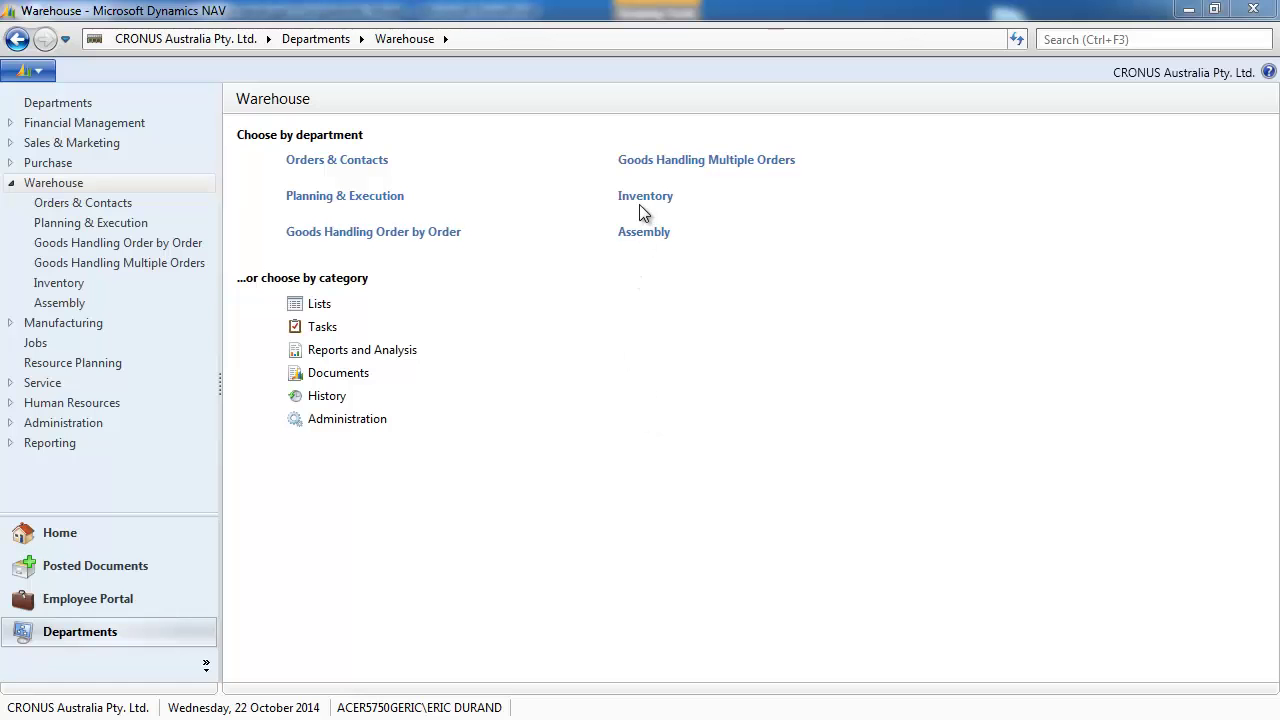
{"action": "left_click", "coordinate": [641, 279]}
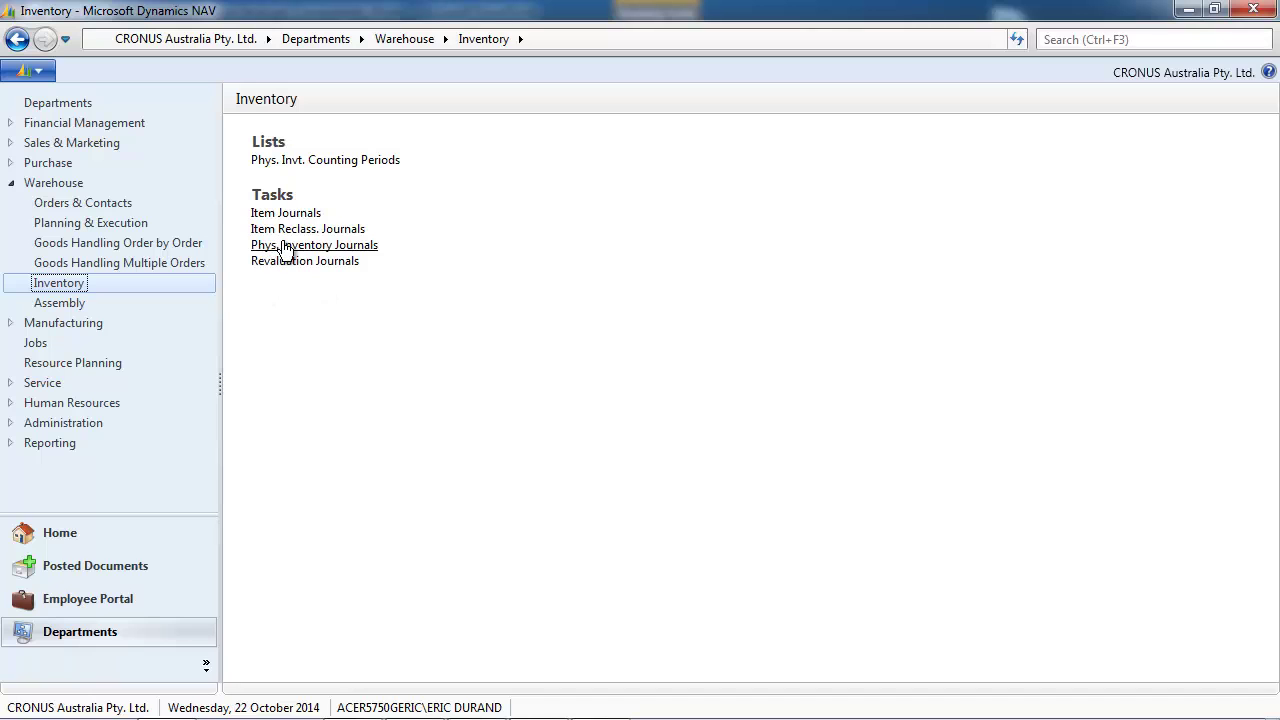
Calculate inventory for item 70071 in the phys. inventory journal and enter a count of 14
{"action": "left_click", "coordinate": [285, 248]}
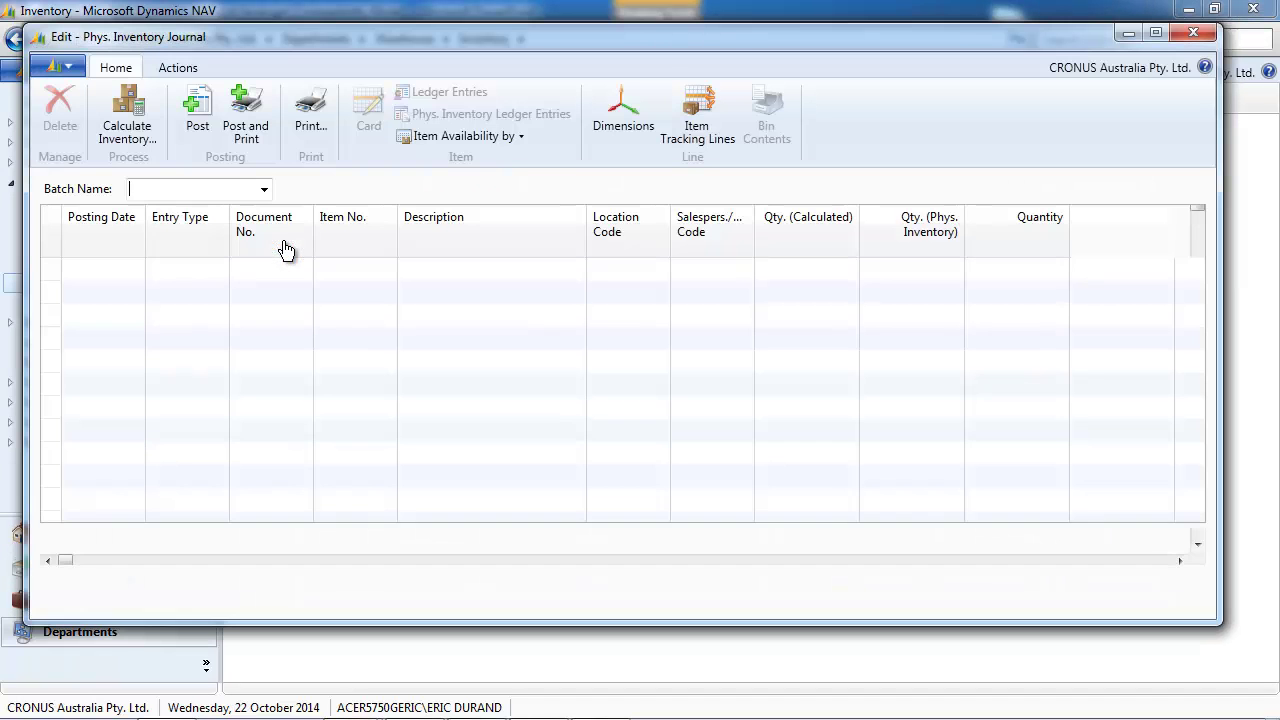
{"action": "left_click", "coordinate": [138, 148]}
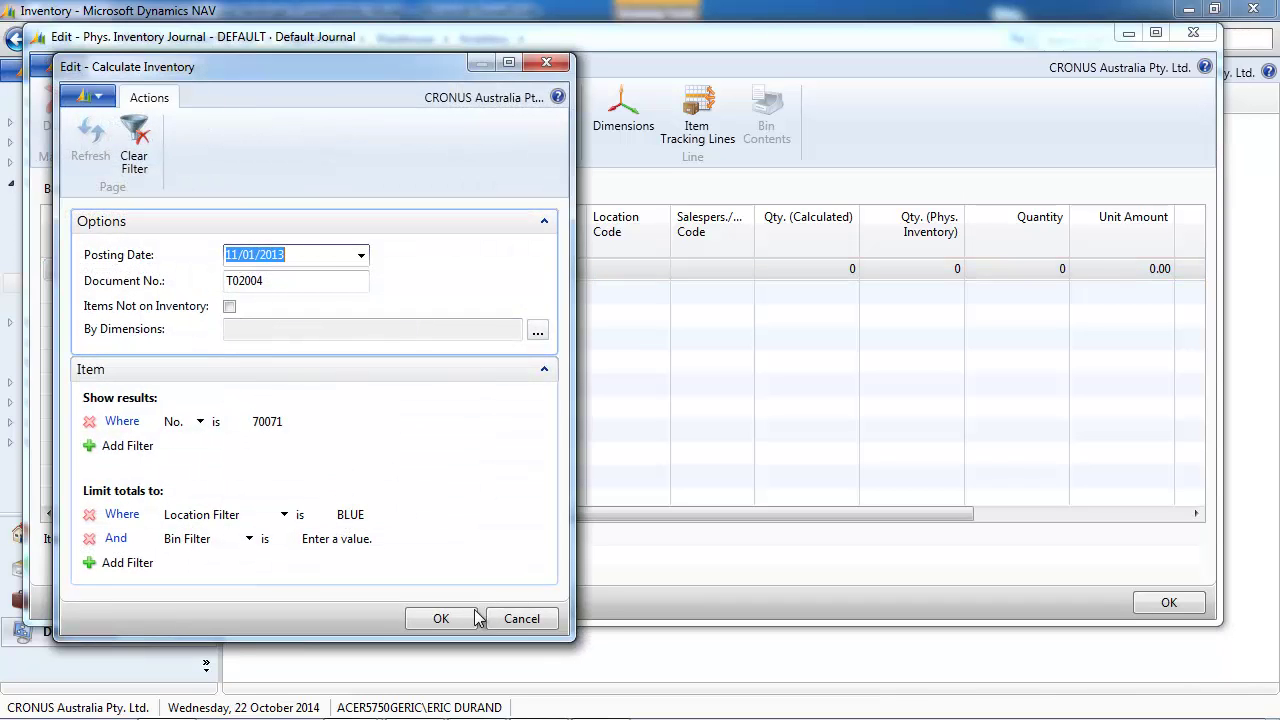
{"action": "left_click", "coordinate": [441, 618]}
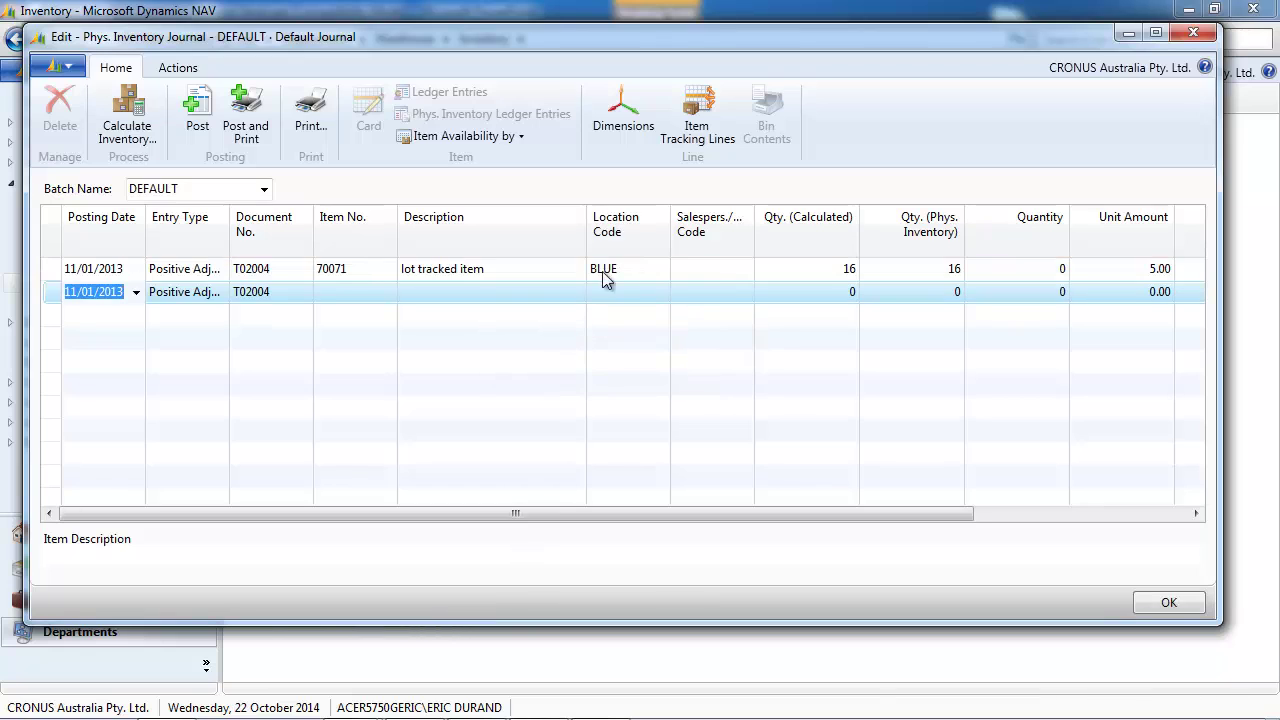
{"action": "left_click", "coordinate": [707, 273]}
{"action": "left_click", "coordinate": [932, 272]}
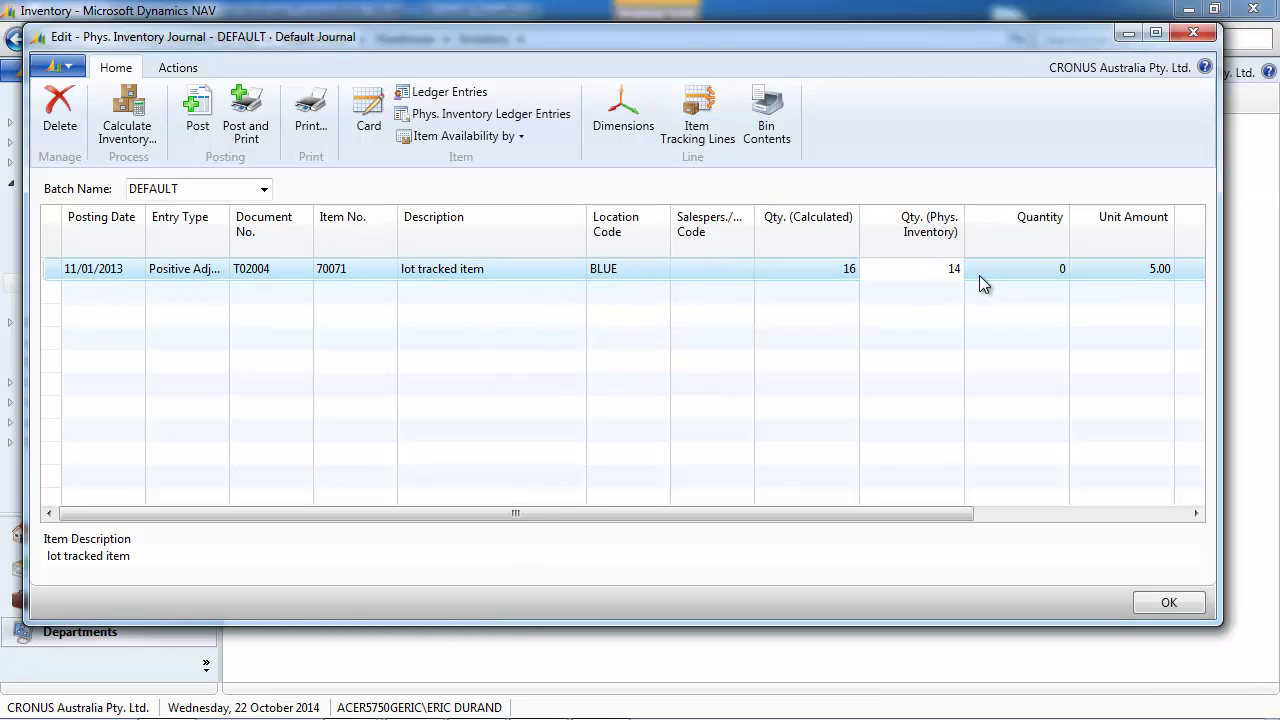
{"action": "key", "text": "Tab"}
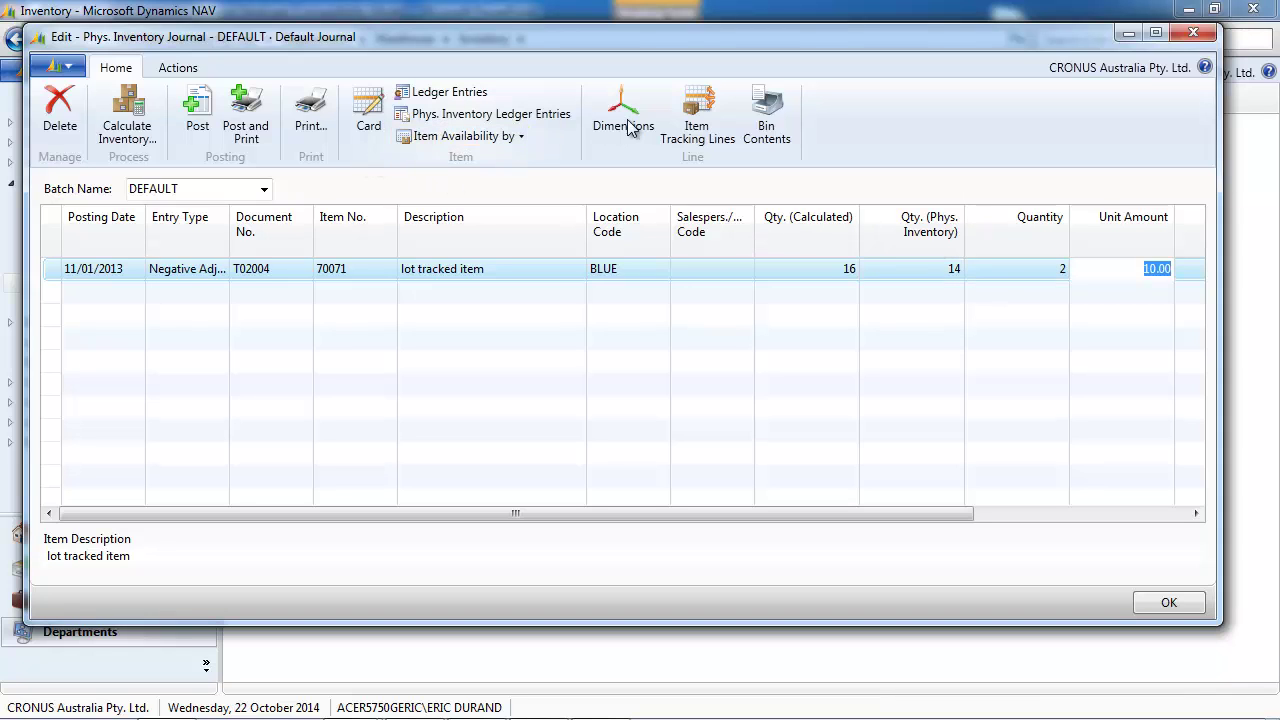
{"action": "left_click", "coordinate": [698, 118]}
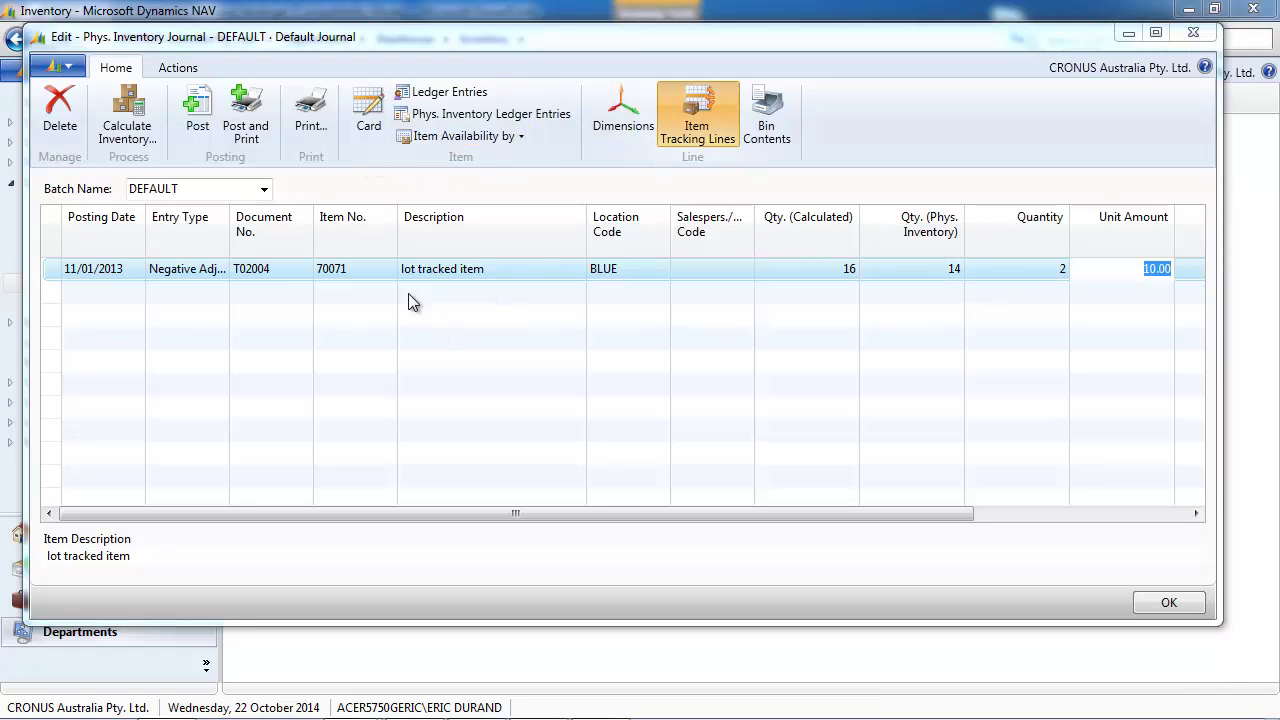
Assign lot A02 with quantity 1 on the journal line's item tracking
{"action": "left_click", "coordinate": [270, 362]}
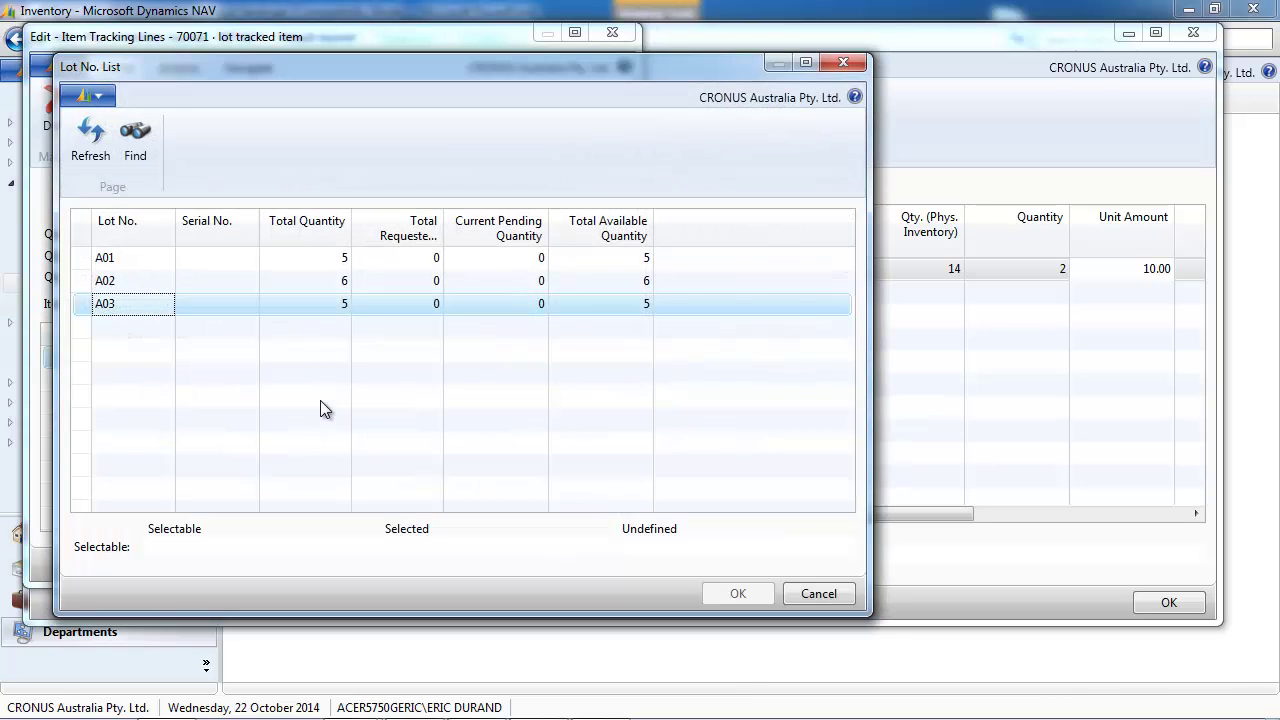
{"action": "left_click", "coordinate": [285, 285]}
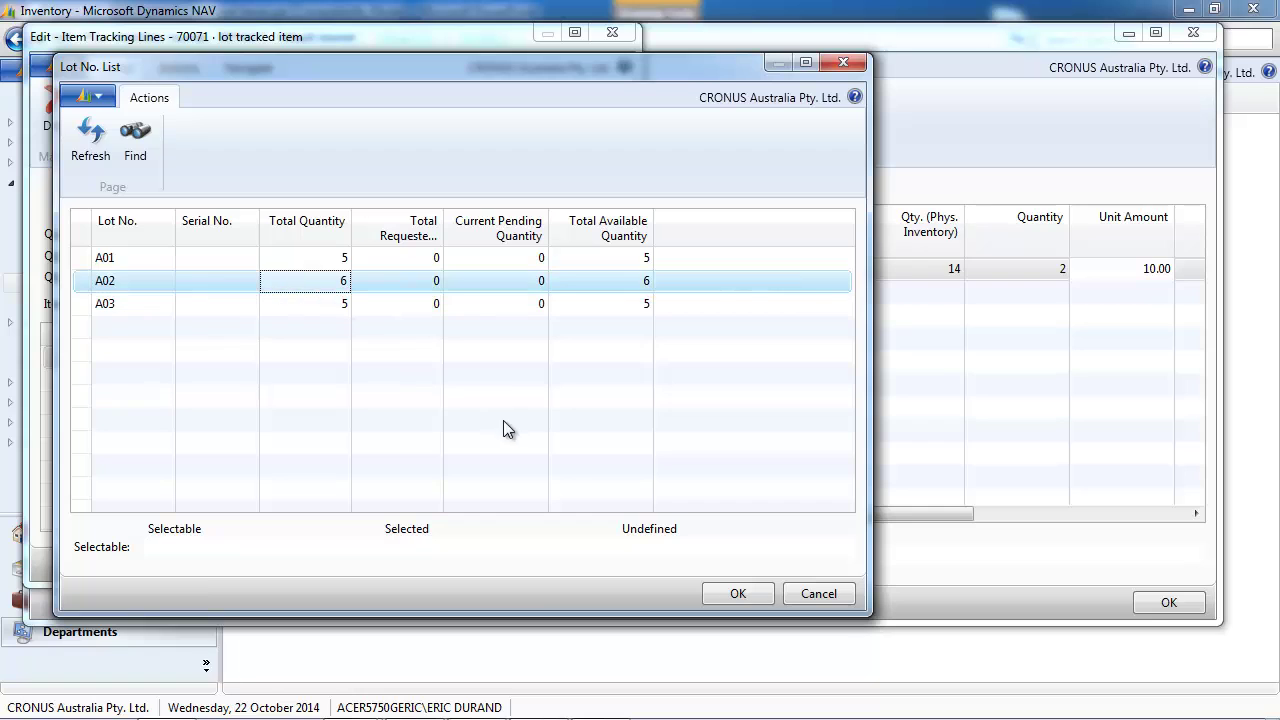
{"action": "left_click", "coordinate": [733, 592]}
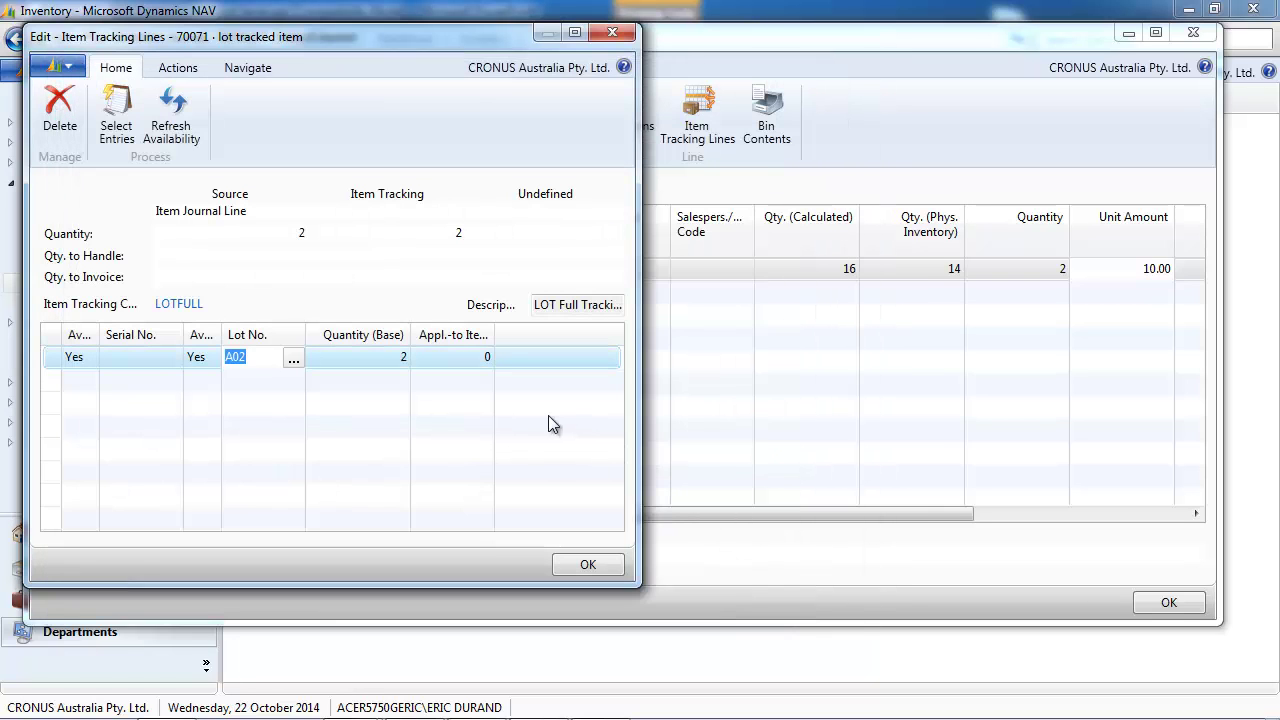
{"action": "key", "text": "Tab"}
{"action": "key", "text": "BackSpace"}
{"action": "type", "text": "1"}
{"action": "key", "text": "Down"}
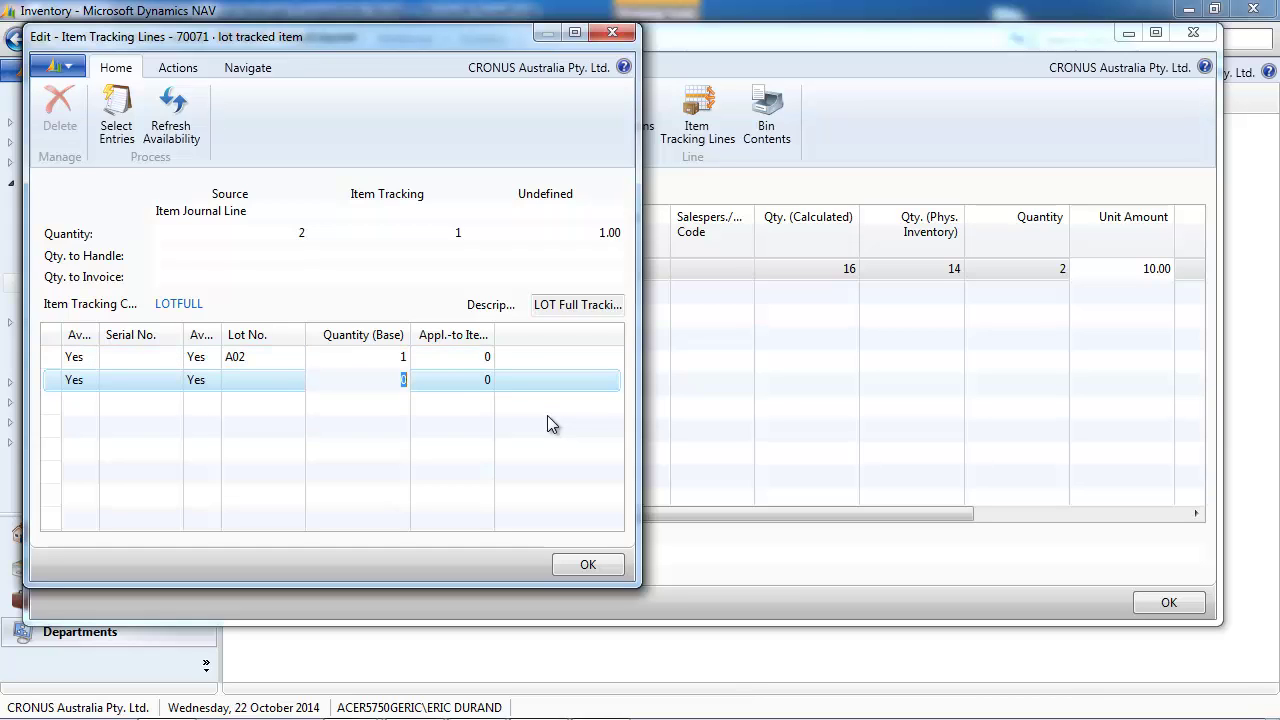
Add a second tracking line for lot A03 and close item tracking
{"action": "left_click", "coordinate": [281, 378]}
{"action": "left_click", "coordinate": [293, 382]}
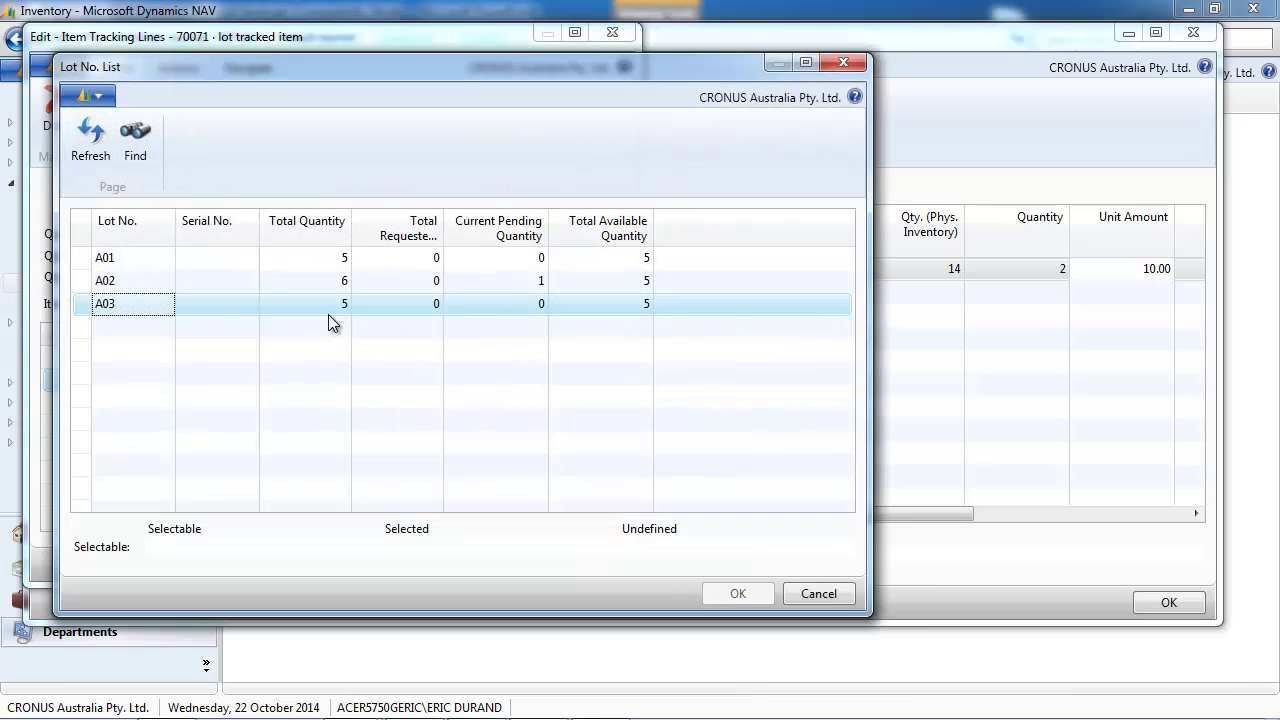
{"action": "left_click", "coordinate": [327, 310]}
{"action": "left_click", "coordinate": [738, 593]}
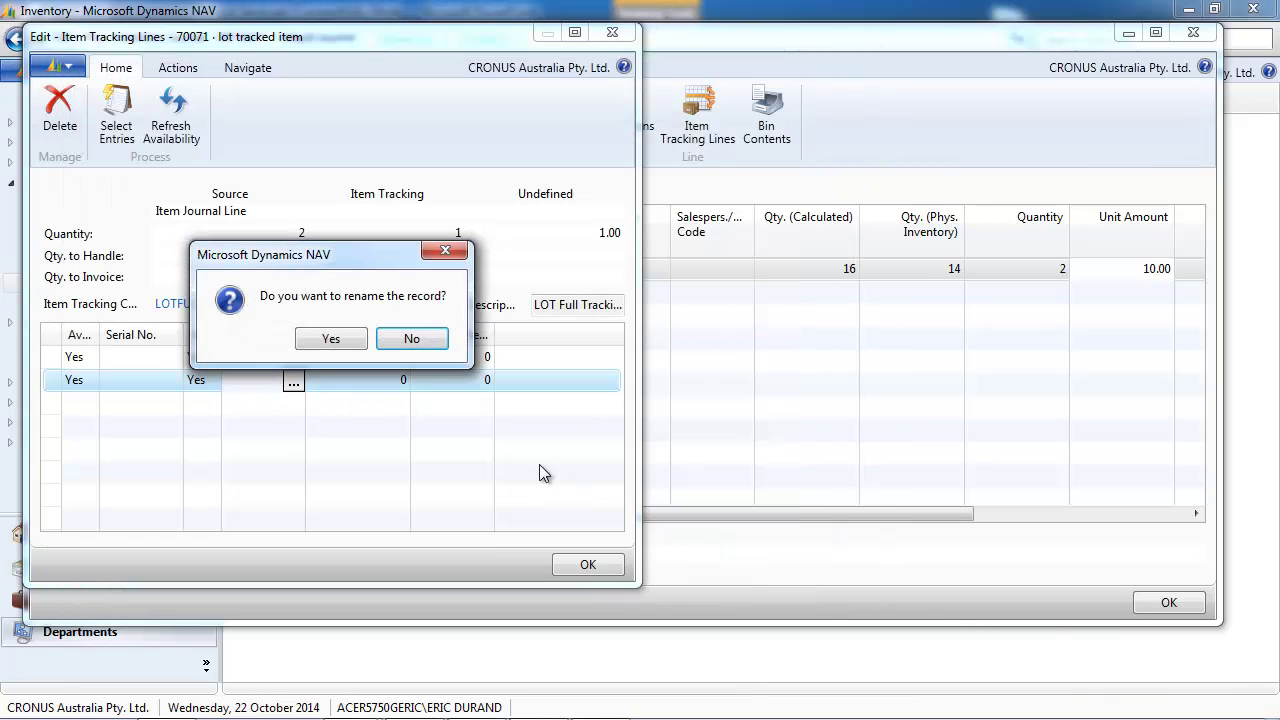
{"action": "left_click", "coordinate": [411, 337]}
{"action": "left_click", "coordinate": [290, 381]}
{"action": "left_click", "coordinate": [293, 380]}
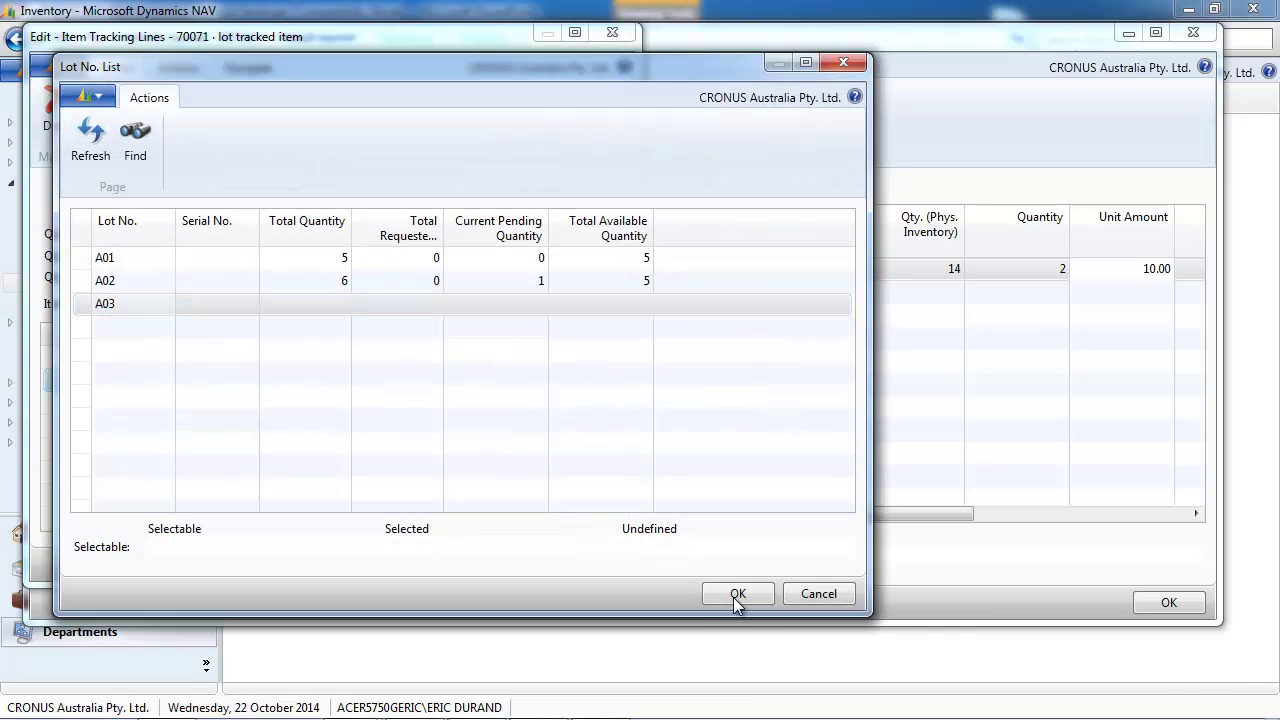
{"action": "left_click", "coordinate": [733, 597]}
{"action": "key", "text": "Tab"}
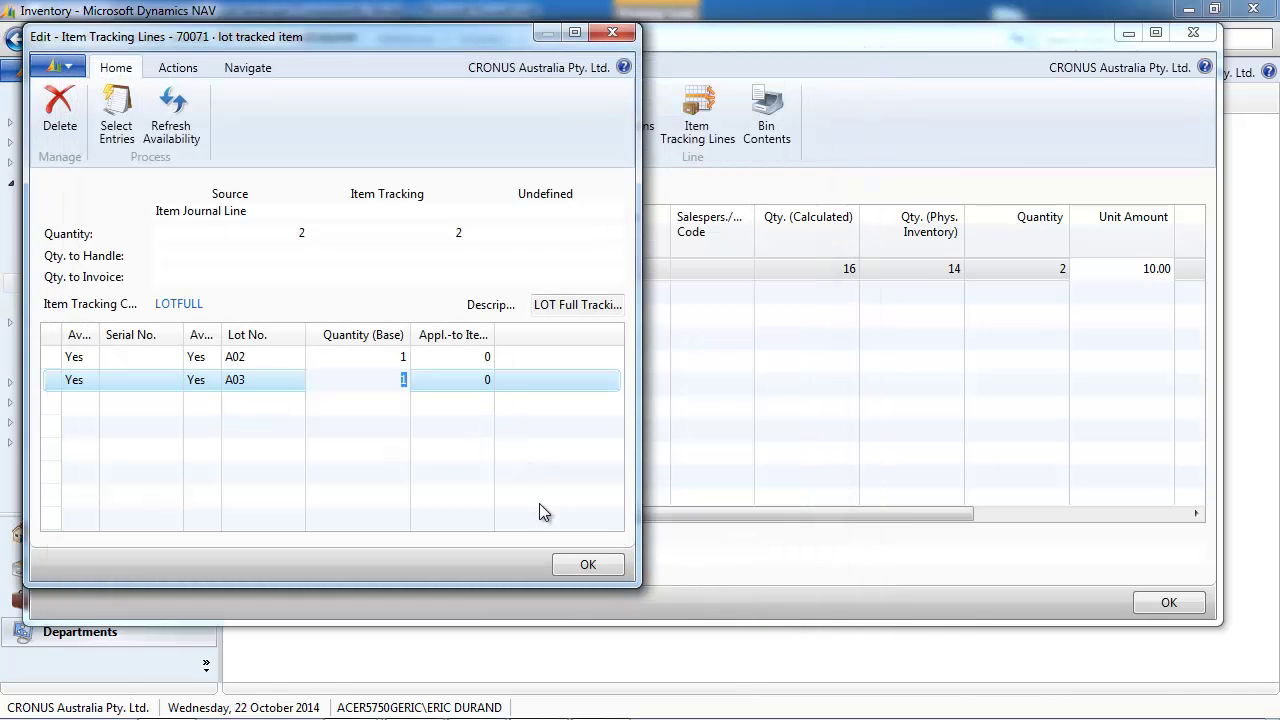
{"action": "left_click", "coordinate": [588, 564]}
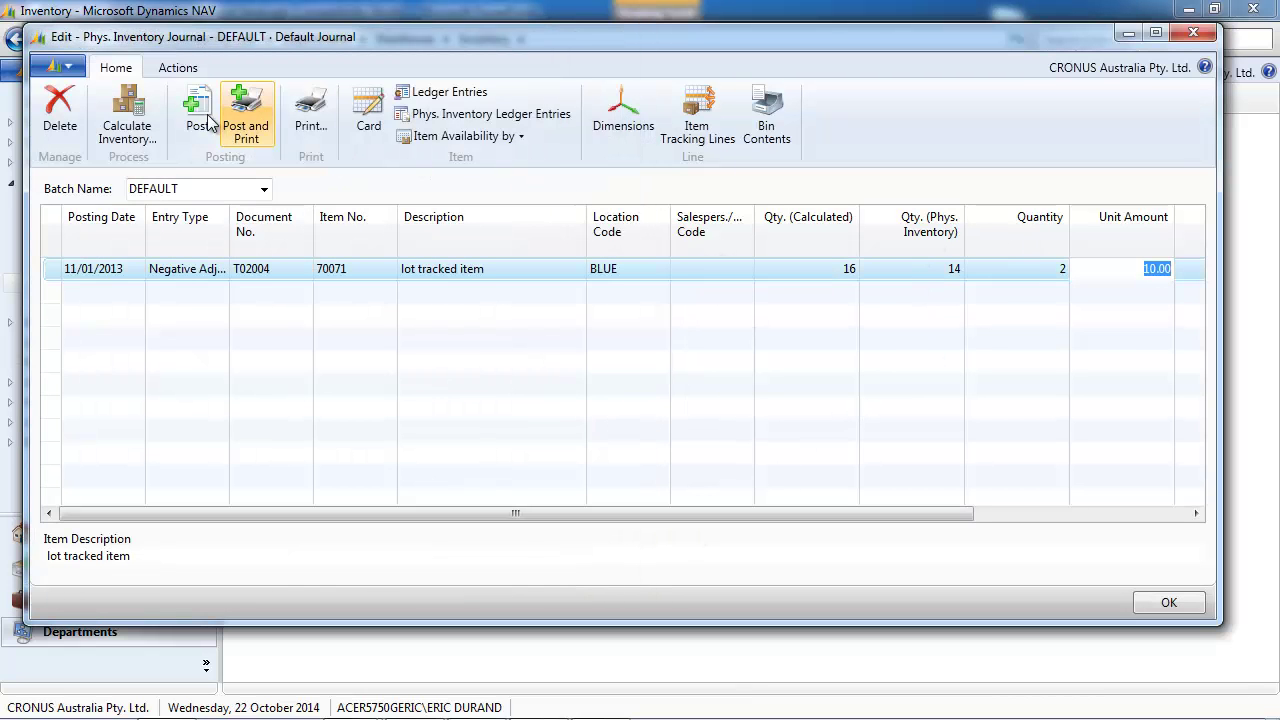
Post the phys. inventory journal's 2-unit negative adjustment
{"action": "left_click", "coordinate": [206, 120]}
{"action": "left_click", "coordinate": [627, 357]}
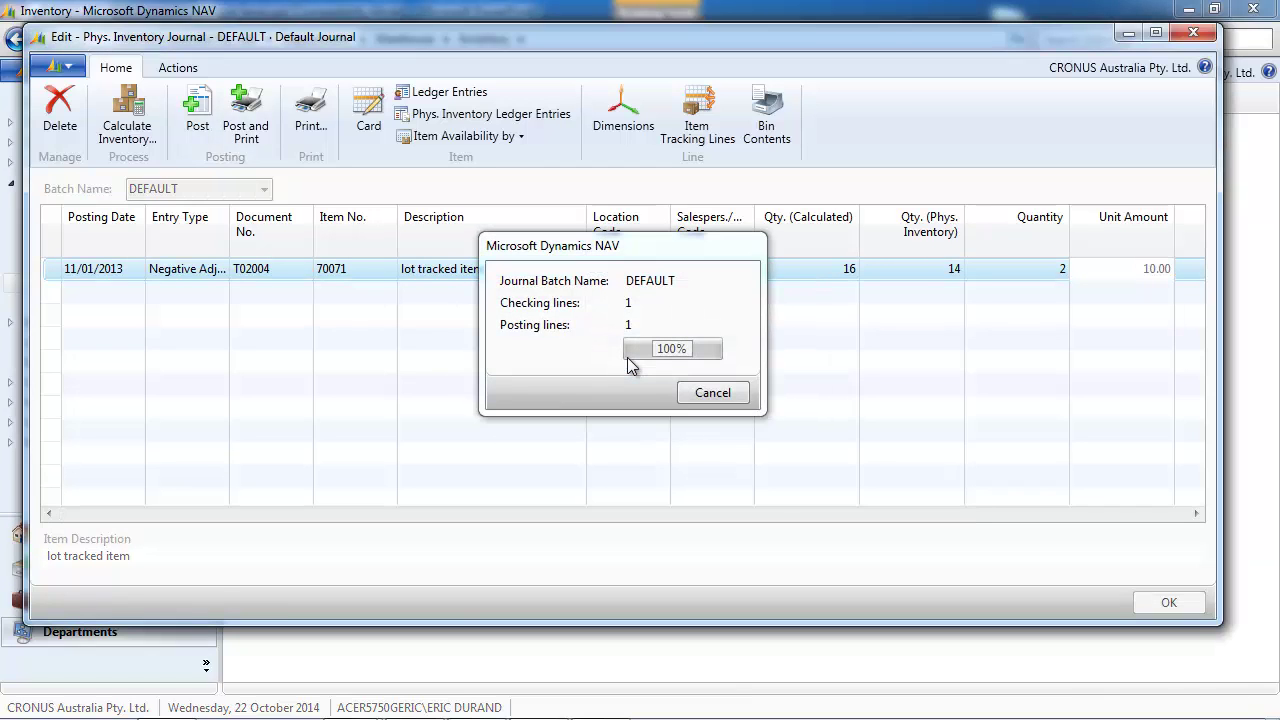
{"action": "left_click", "coordinate": [718, 364]}
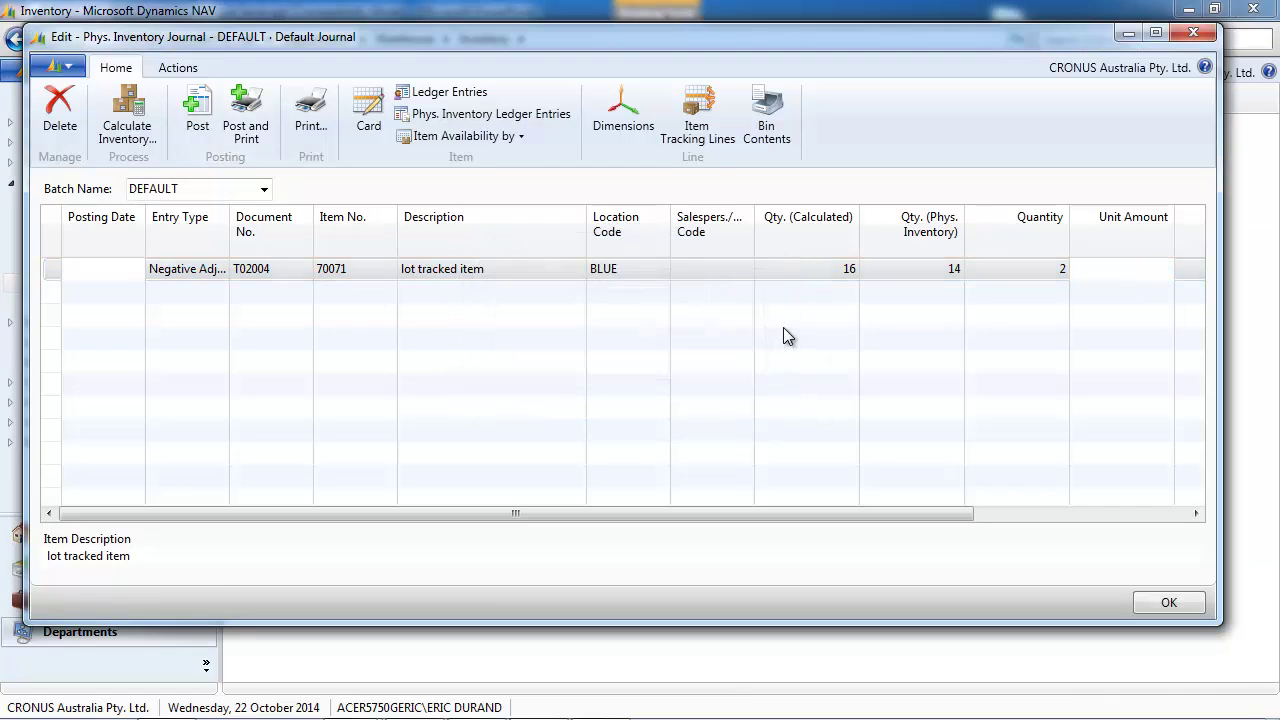
Open the WHITE warehouse phys. inventory journal and calculate inventory for item 70071
{"action": "left_click", "coordinate": [1193, 33]}
{"action": "left_click", "coordinate": [404, 39]}
{"action": "left_click", "coordinate": [650, 162]}
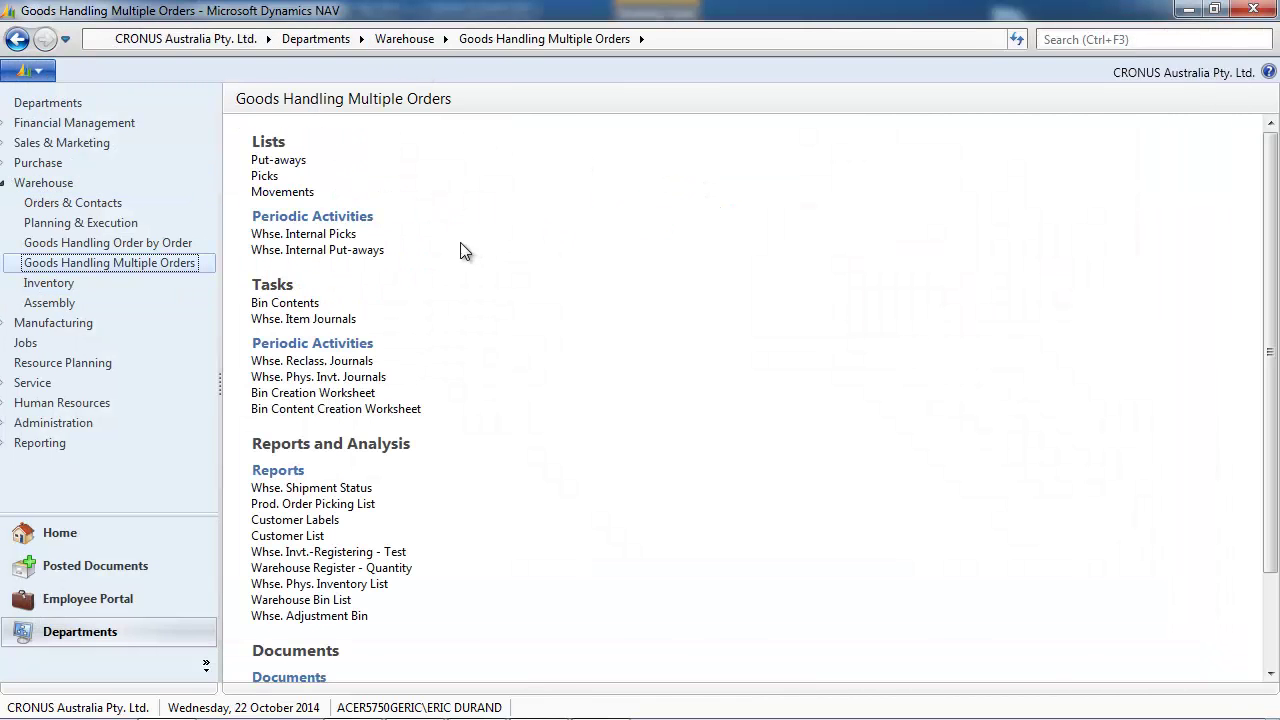
{"action": "left_click", "coordinate": [331, 378]}
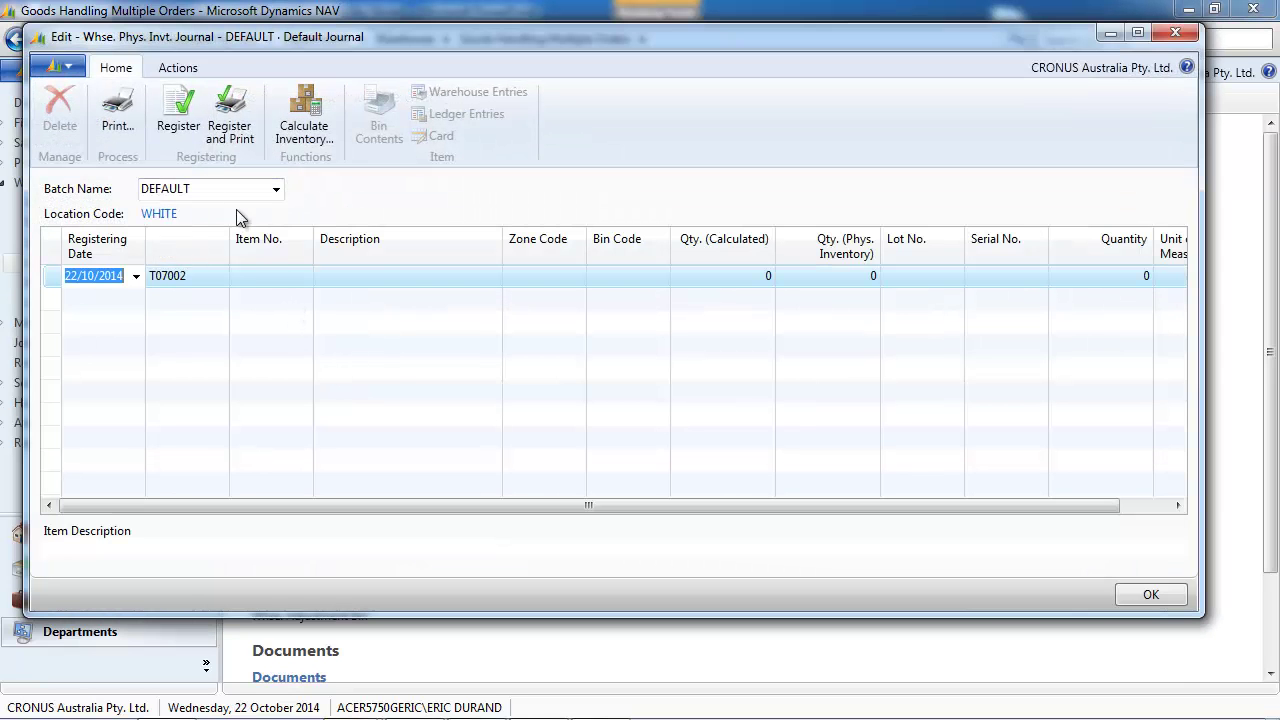
{"action": "left_click", "coordinate": [304, 115]}
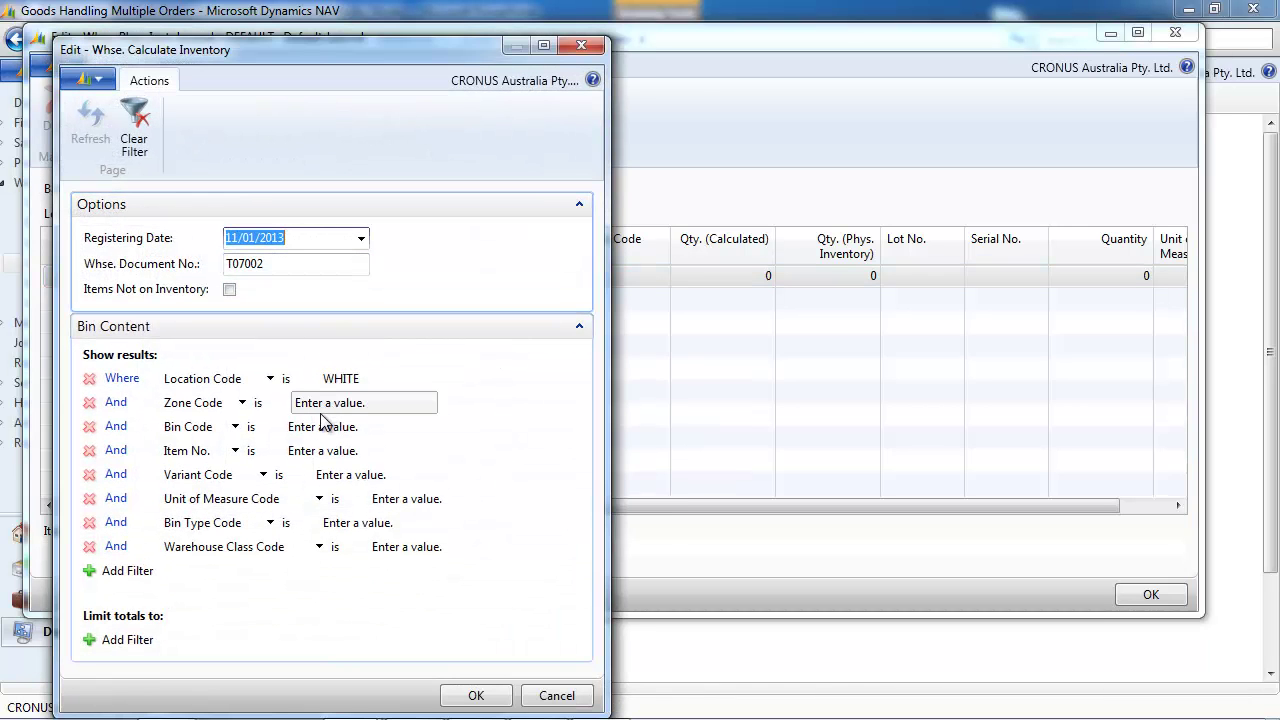
{"action": "left_click", "coordinate": [325, 450]}
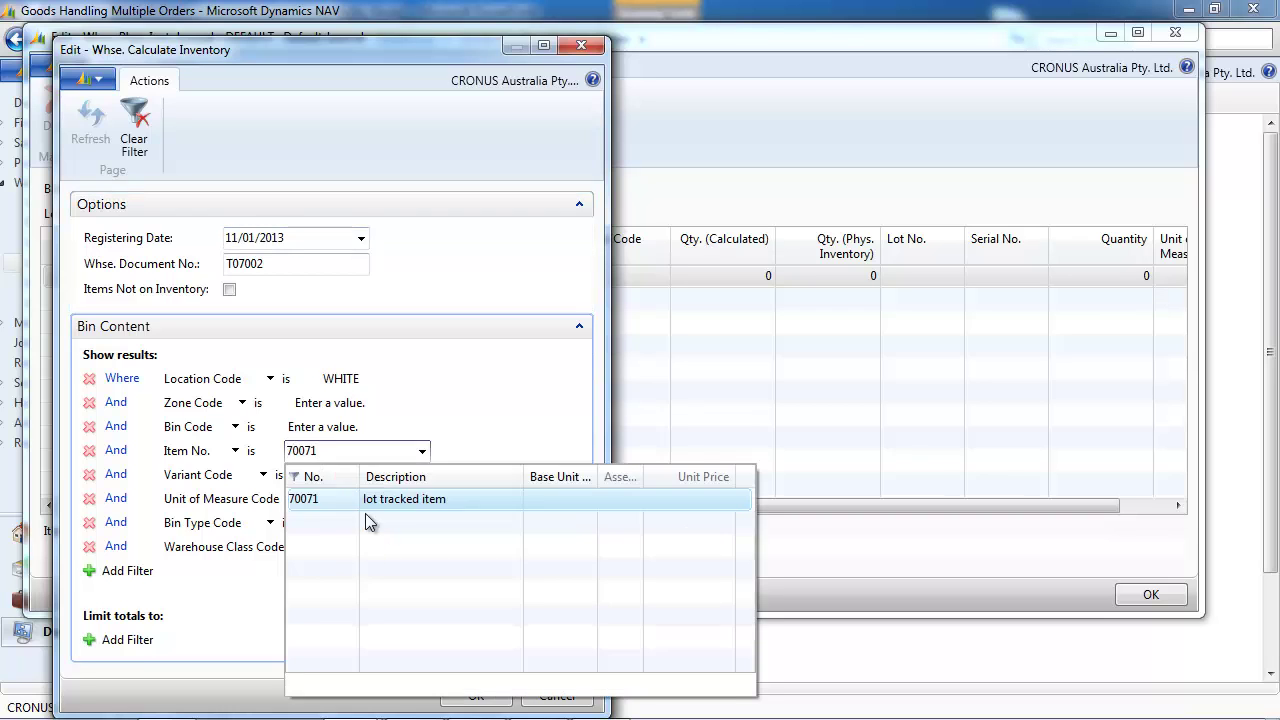
{"action": "key", "text": "Tab"}
{"action": "left_click", "coordinate": [474, 695]}
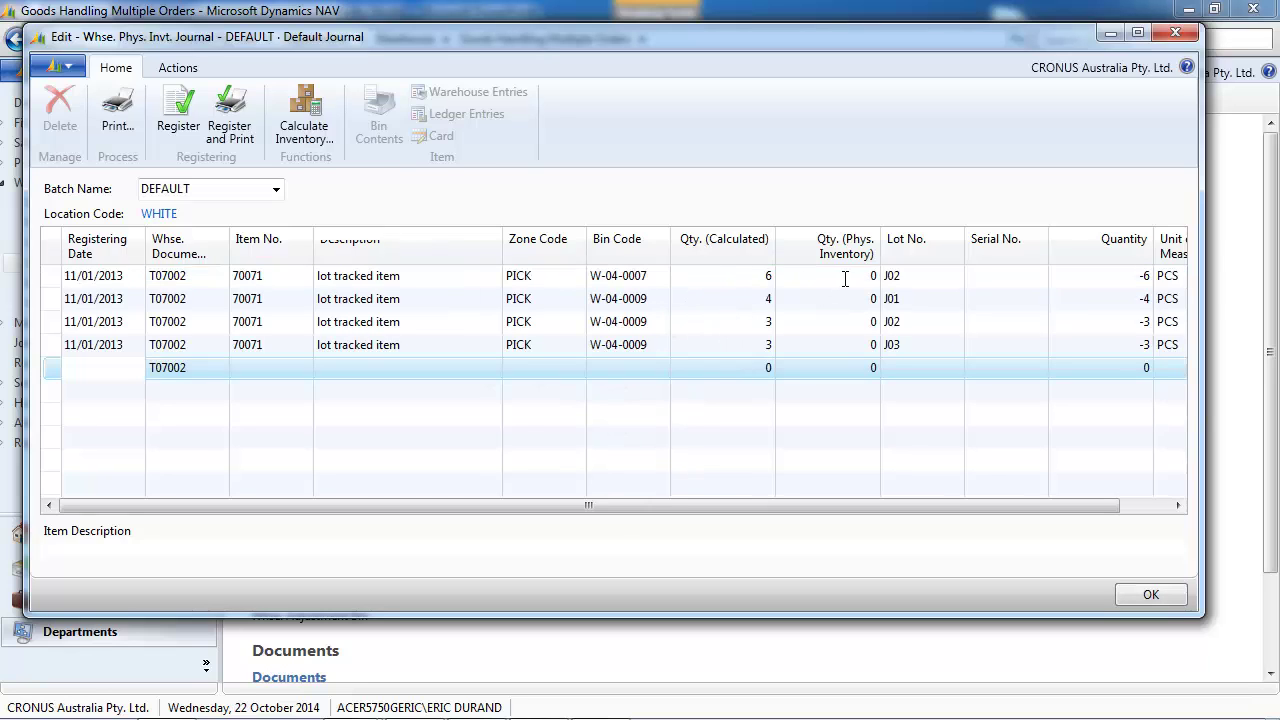
Enter counted quantities 6, 3, 3 and 2 on the lot lines and register the journal
{"action": "left_click", "coordinate": [823, 282]}
{"action": "type", "text": "6"}
{"action": "left_click", "coordinate": [887, 280]}
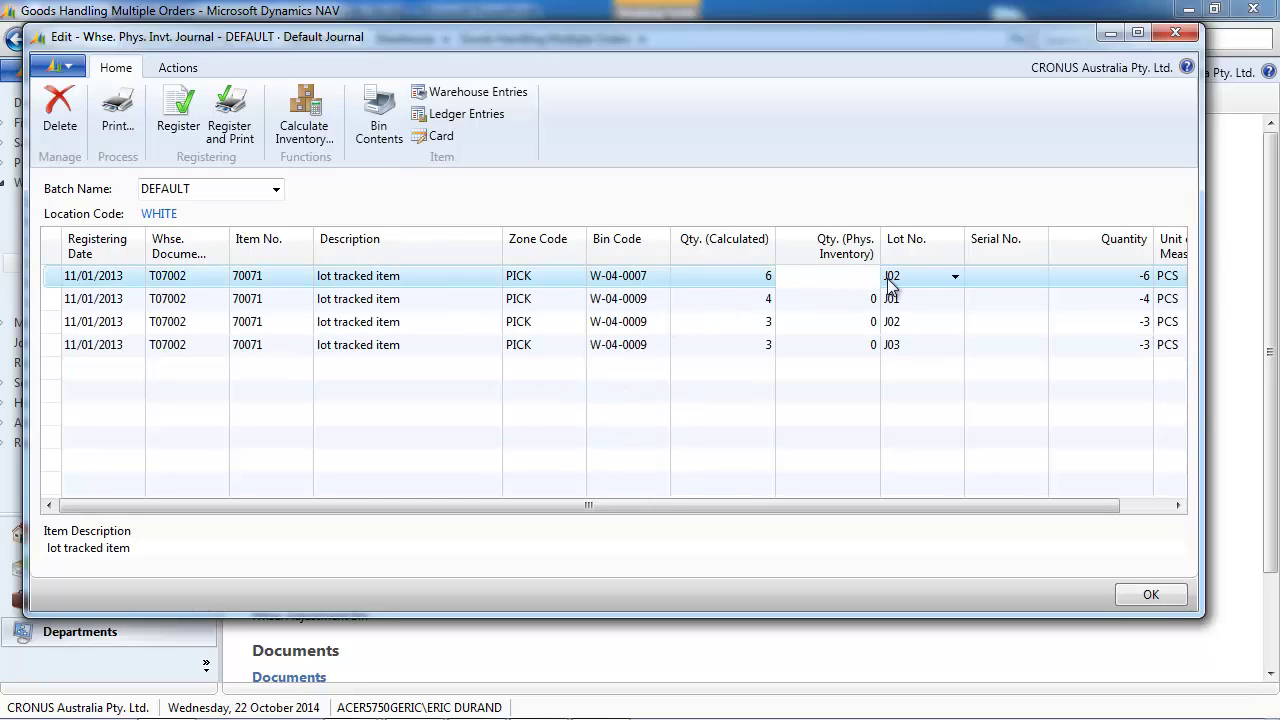
{"action": "key", "text": "Down"}
{"action": "type", "text": "3"}
{"action": "key", "text": "Down"}
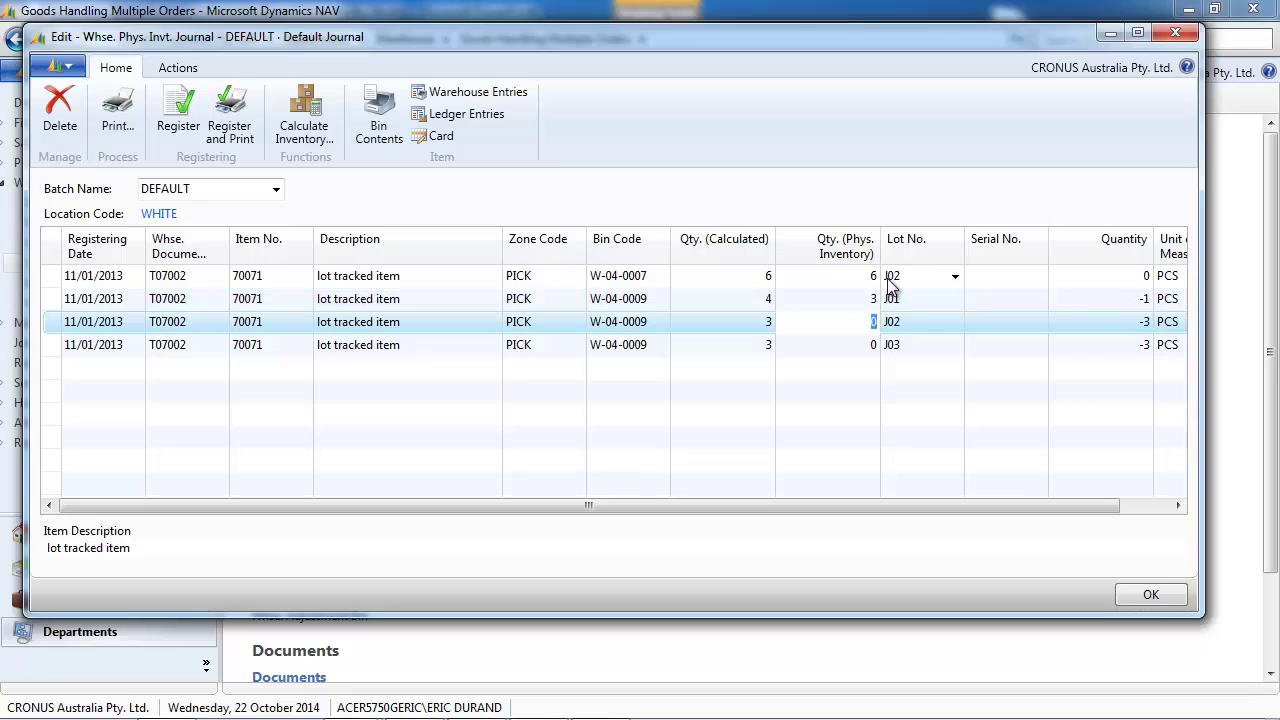
{"action": "key", "text": "Down"}
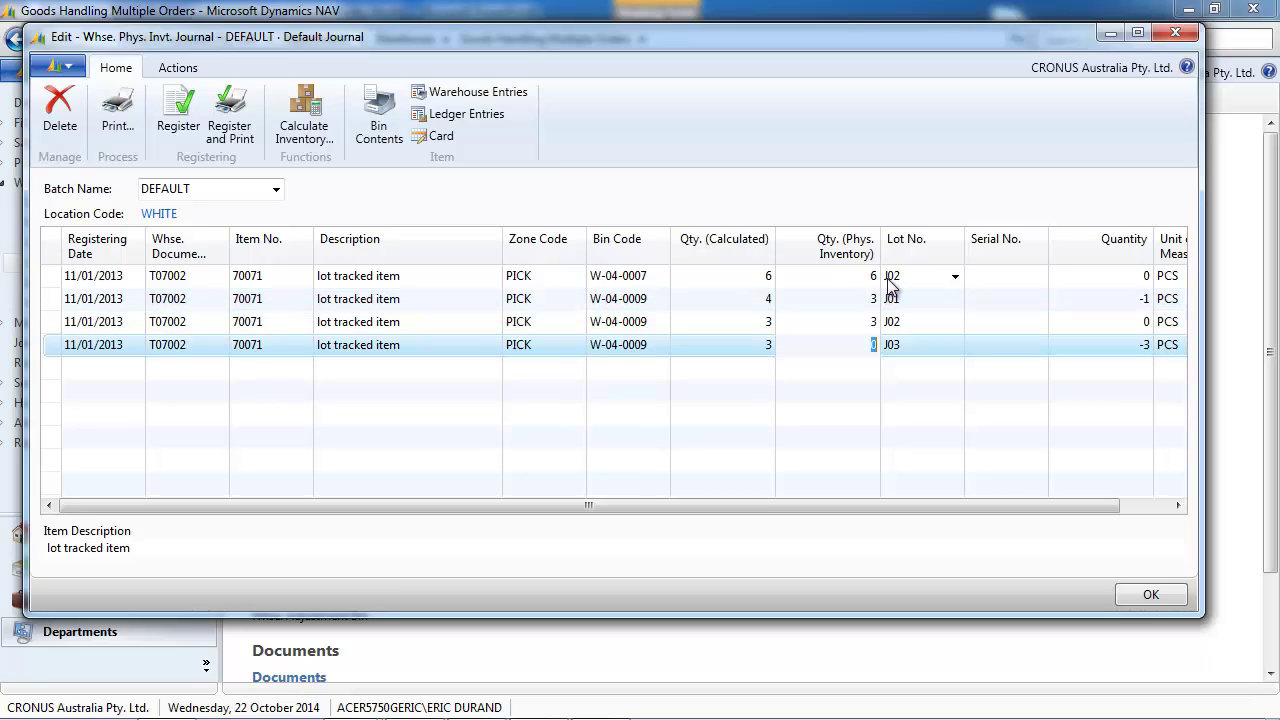
{"action": "key", "text": "Tab"}
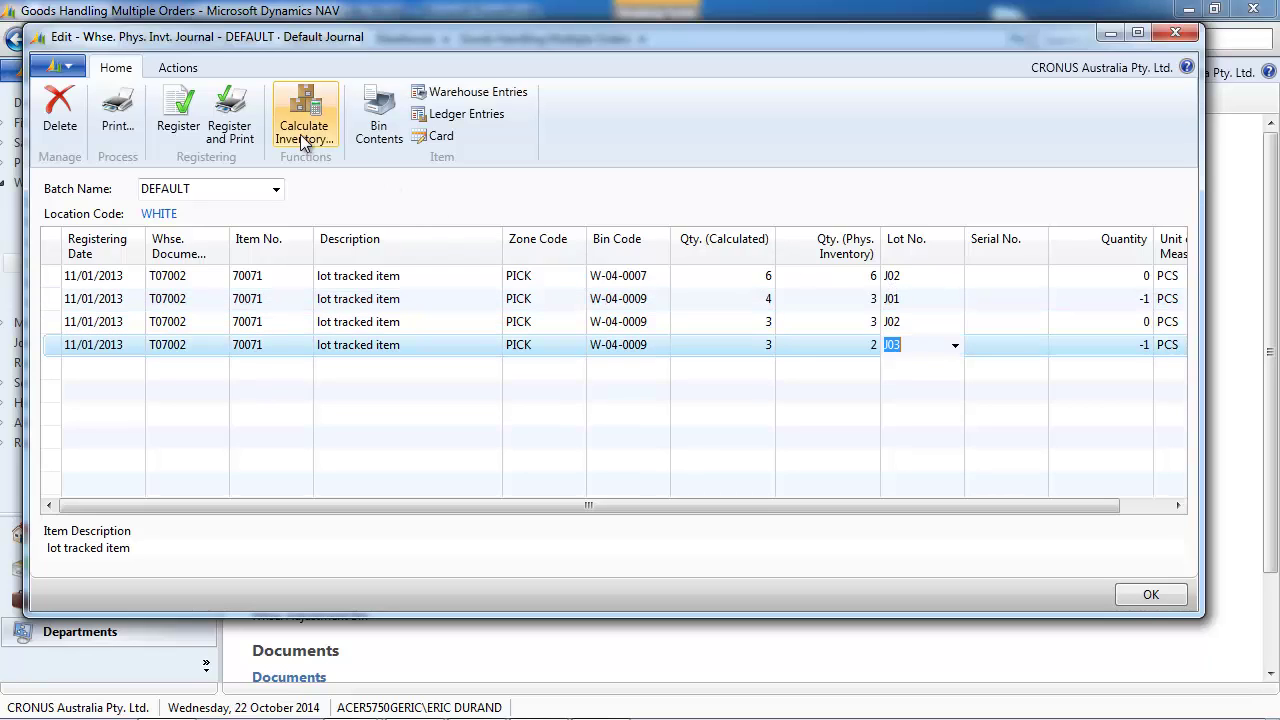
{"action": "left_click", "coordinate": [180, 105]}
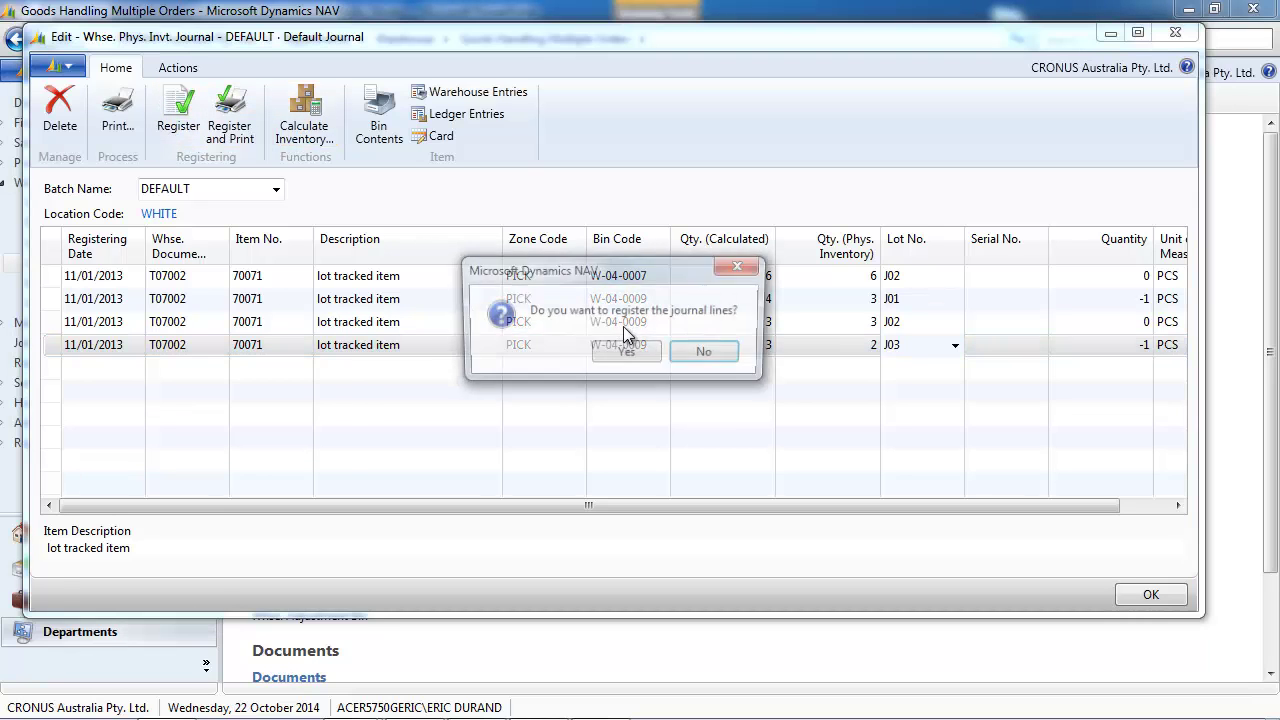
{"action": "left_click", "coordinate": [646, 356]}
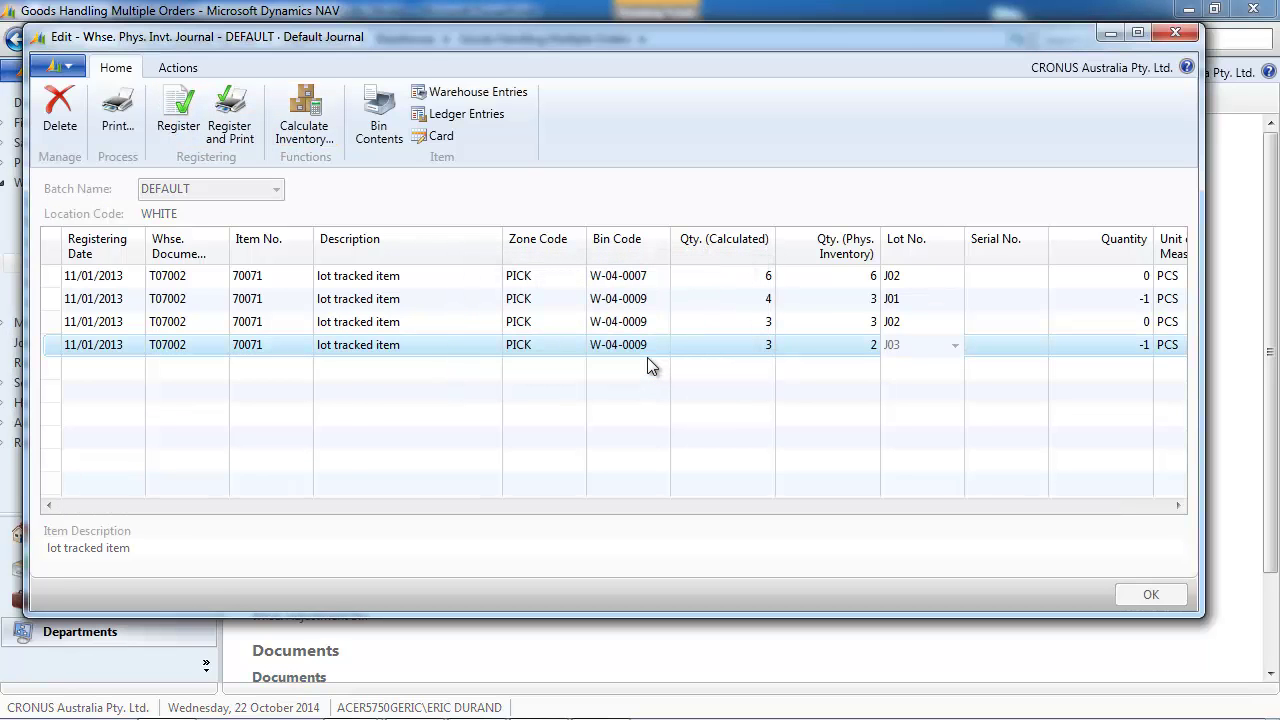
Review the LOTFULL item tracking code card's lot and misc settings, then close it
{"action": "left_click", "coordinate": [714, 353]}
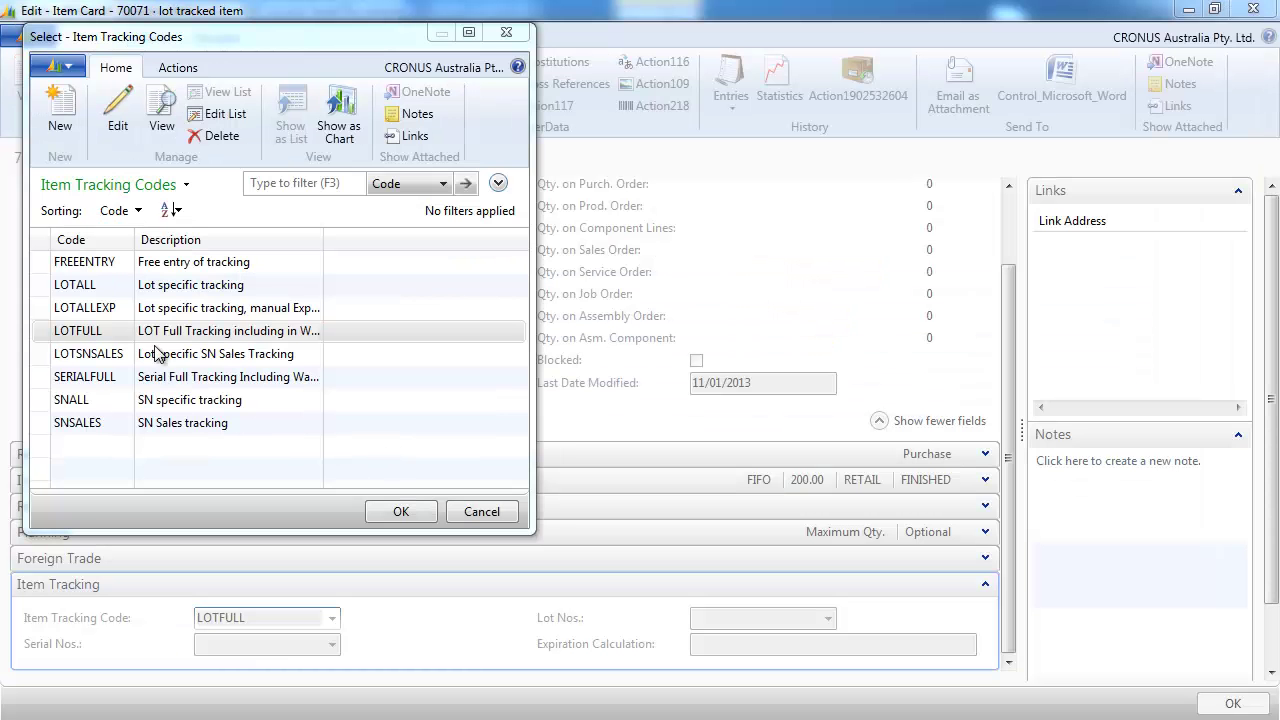
{"action": "right_click", "coordinate": [221, 336]}
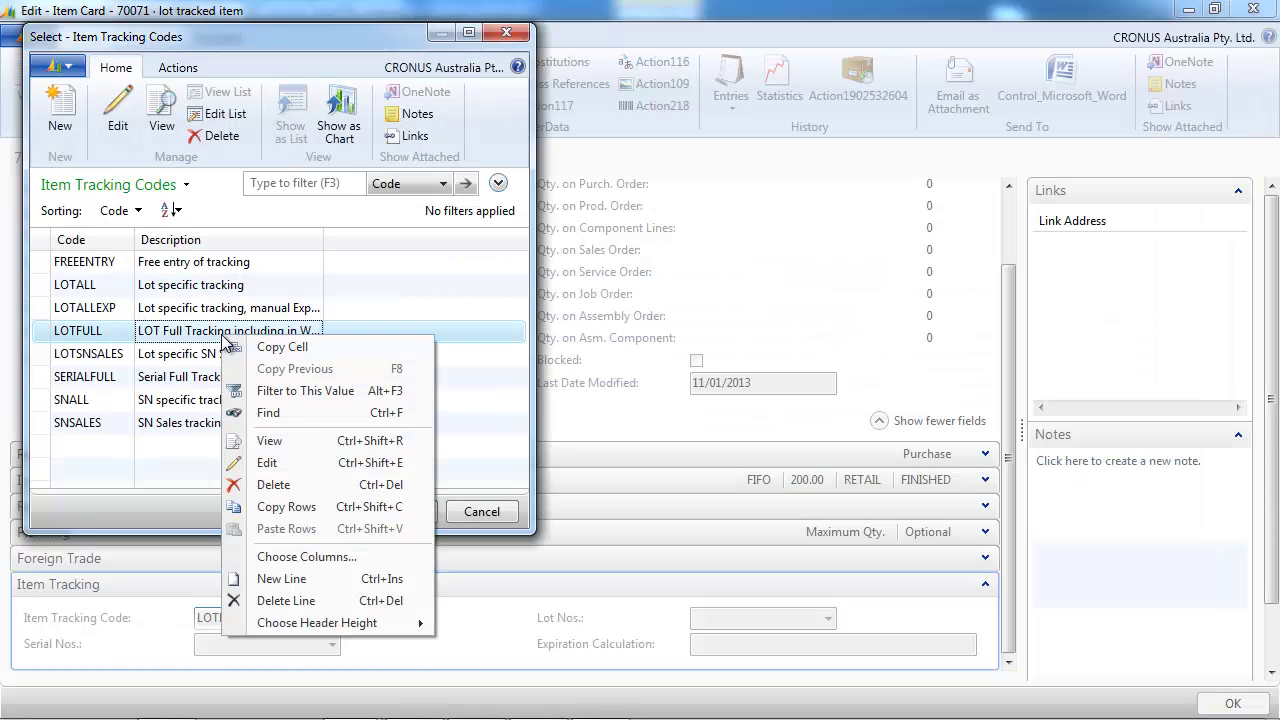
{"action": "left_click", "coordinate": [280, 460]}
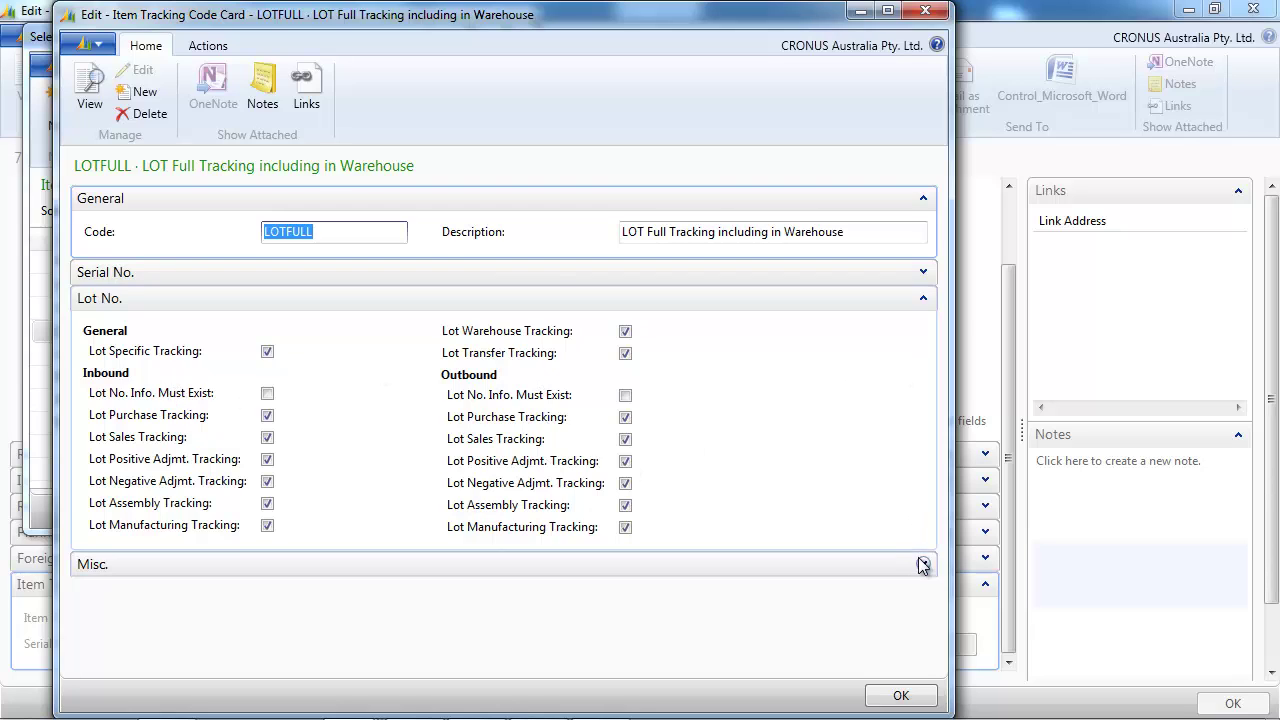
{"action": "left_click", "coordinate": [929, 301]}
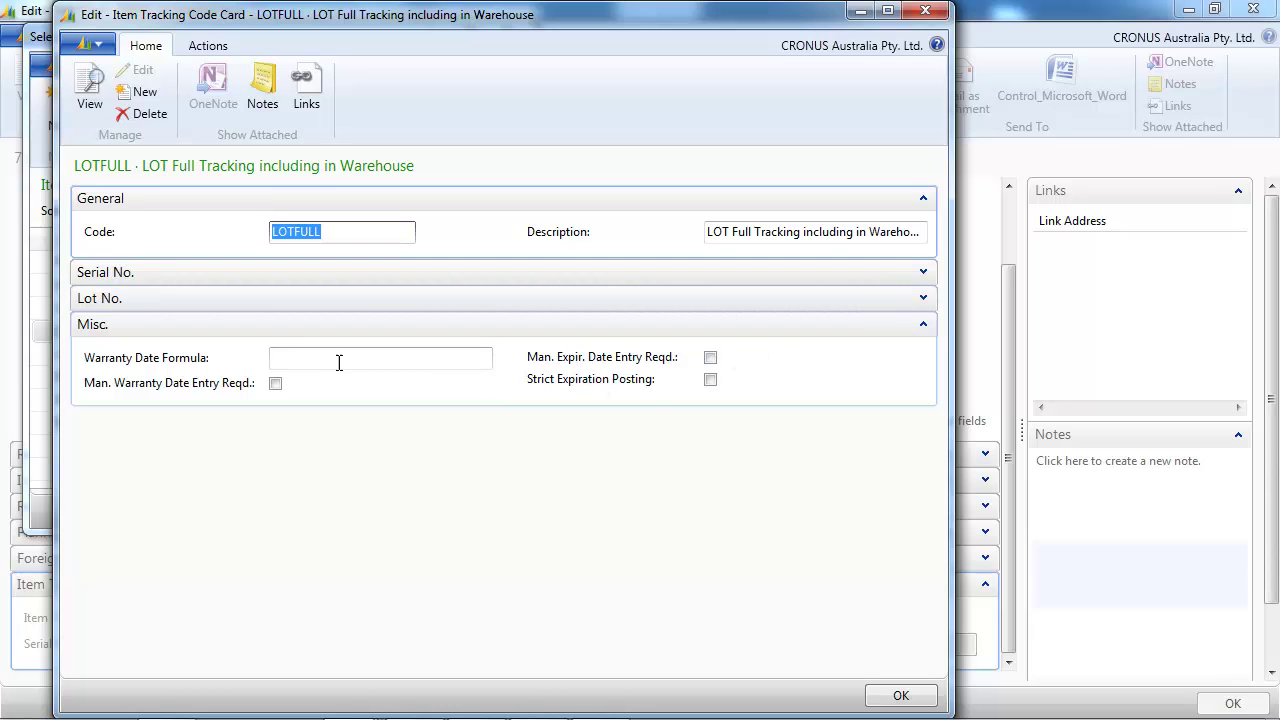
{"action": "left_click", "coordinate": [925, 10]}
{"action": "left_click", "coordinate": [506, 32]}
Set the item's Expiration Calculation to 2
{"action": "left_click", "coordinate": [710, 643]}
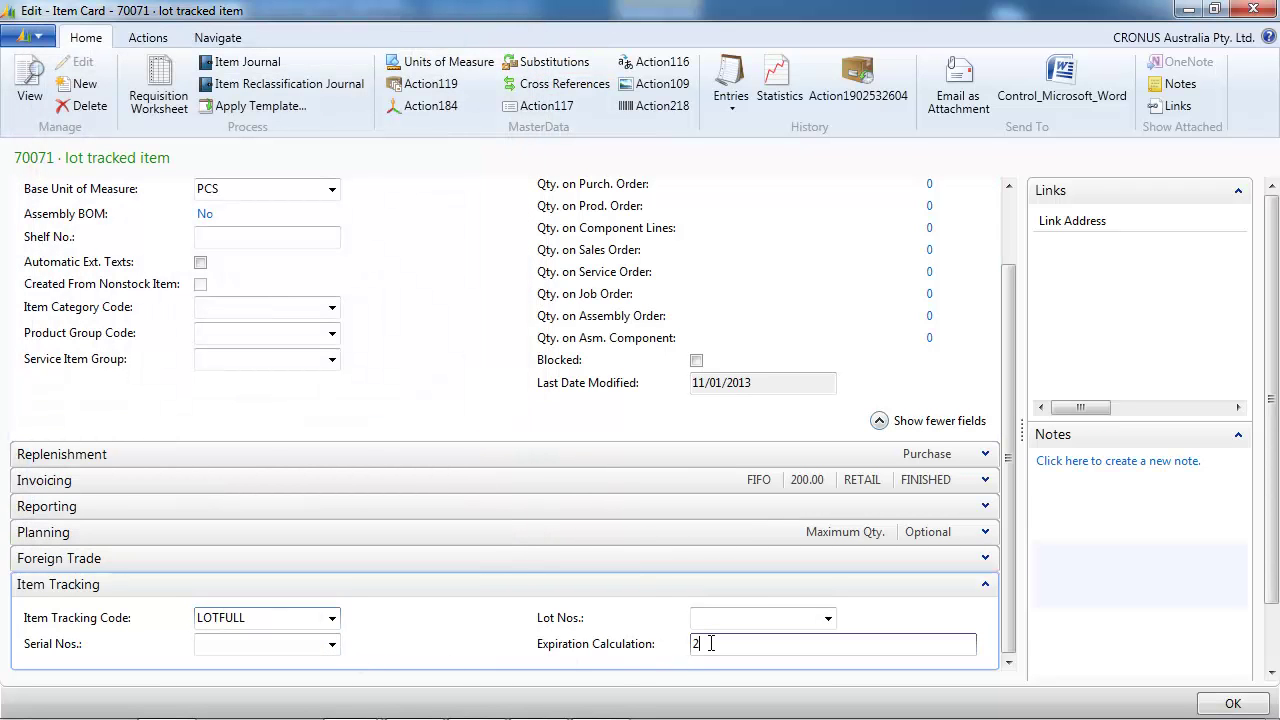
{"action": "type", "text": "2"}
{"action": "key", "text": "Tab"}
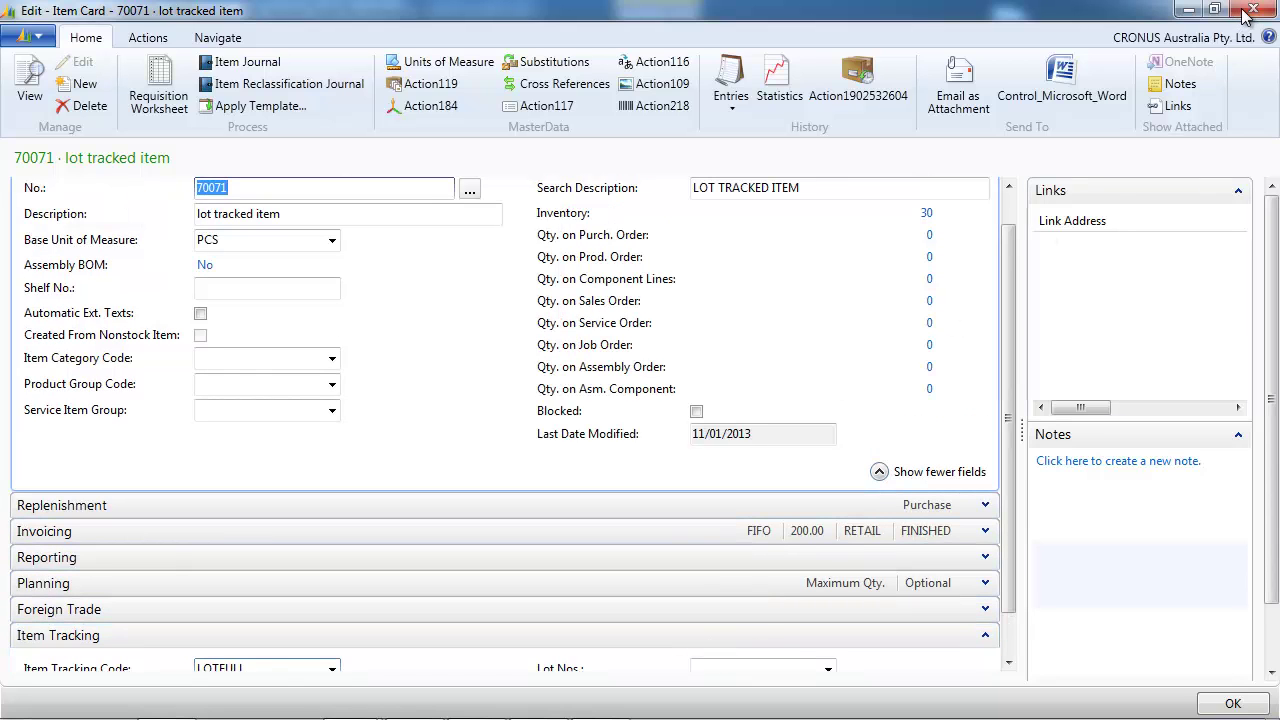
Close the 70071 item card and open the Location List via search
{"action": "left_click", "coordinate": [1250, 10]}
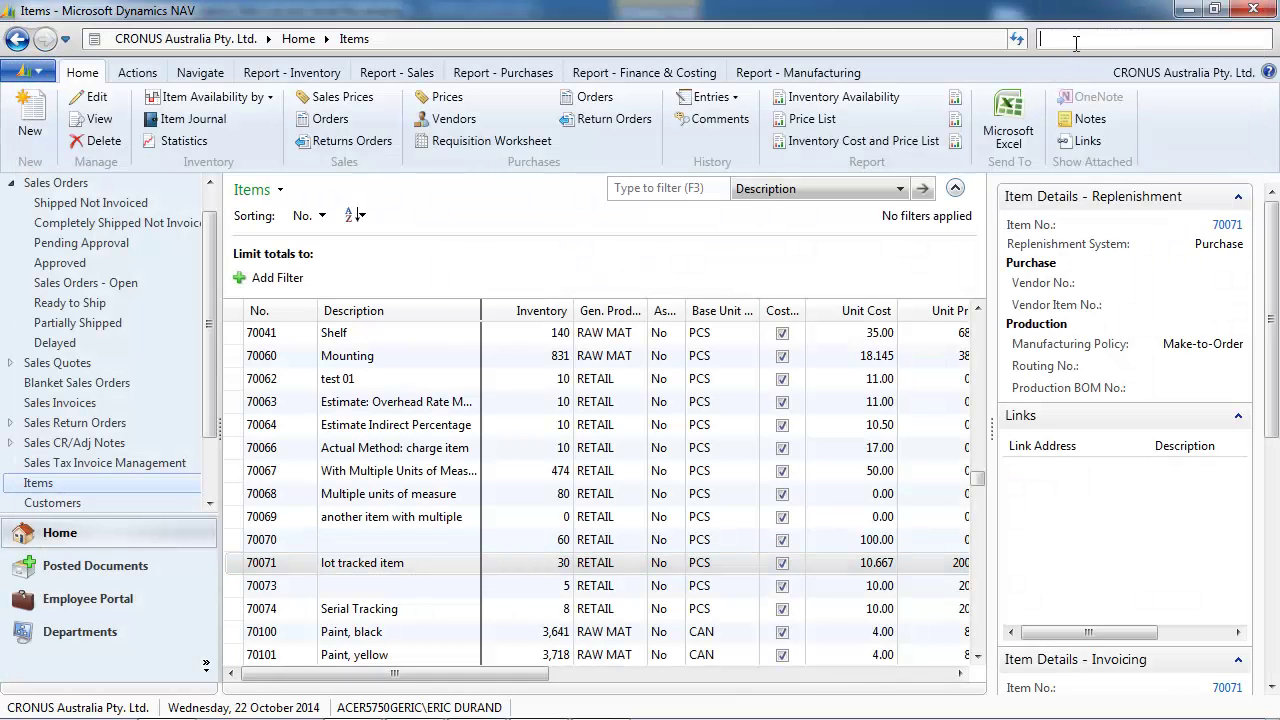
{"action": "left_click", "coordinate": [1075, 43]}
{"action": "type", "text": "location"}
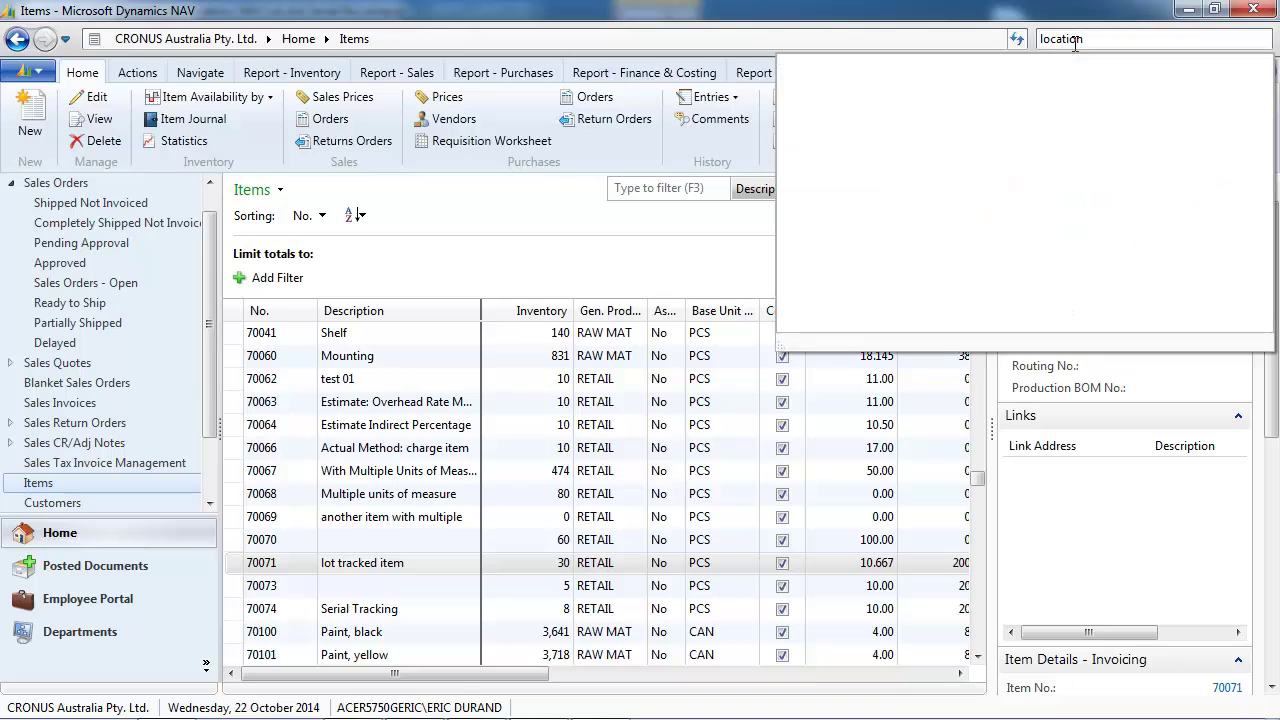
{"action": "left_click", "coordinate": [835, 165]}
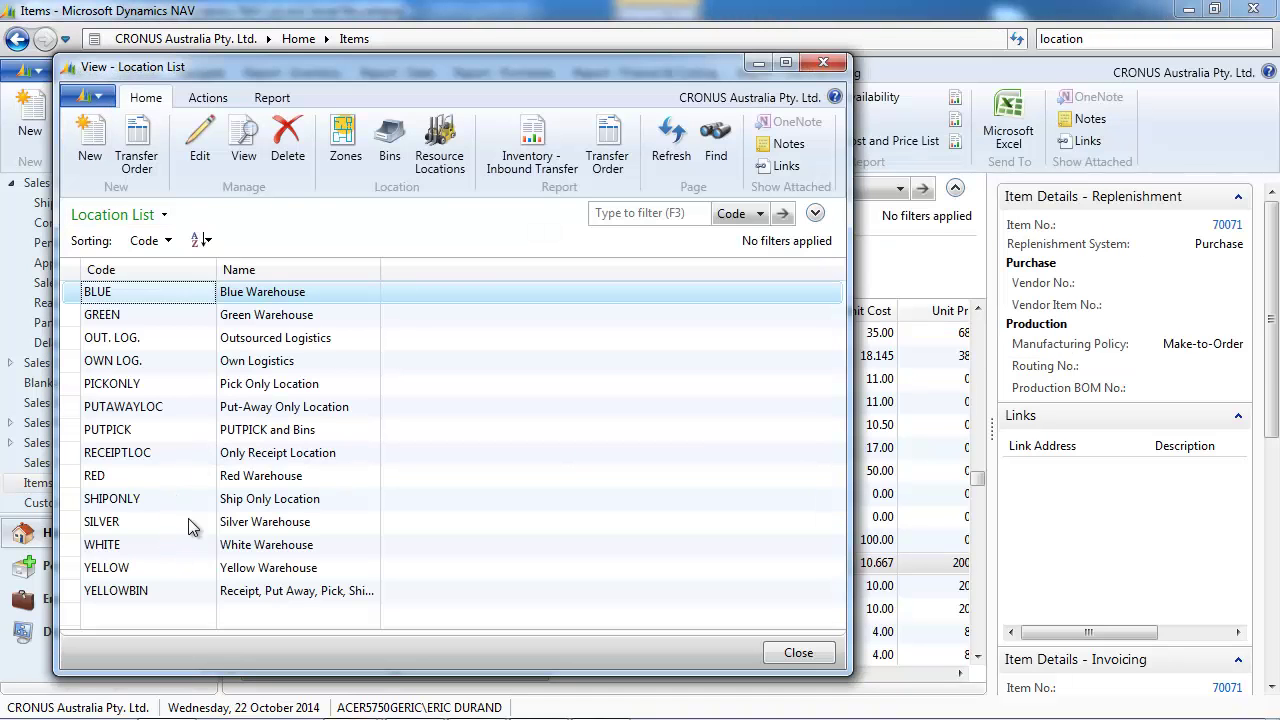
Edit the SILVER location card and bring its Bins and Bin Policies FastTabs into view
{"action": "right_click", "coordinate": [236, 521]}
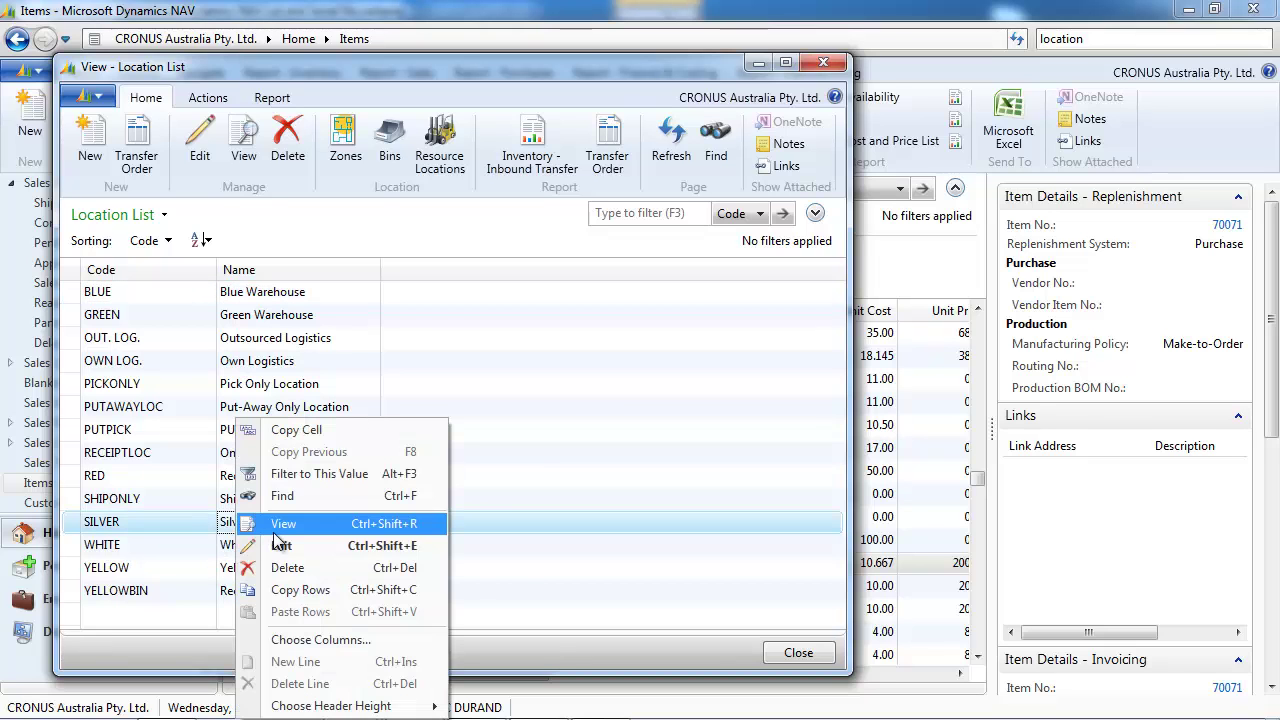
{"action": "key", "text": "Escape"}
{"action": "key", "text": "ctrl+shift+e"}
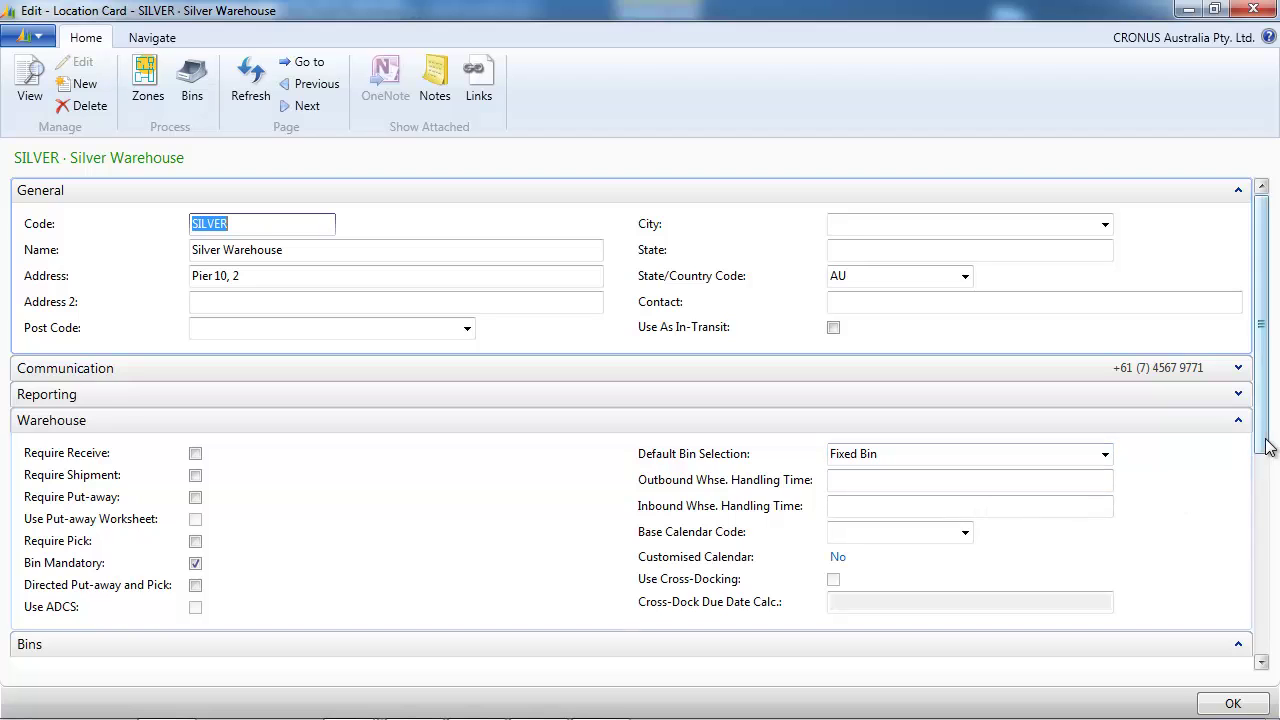
{"action": "left_click_drag", "start_coordinate": [1262, 445], "coordinate": [1262, 670]}
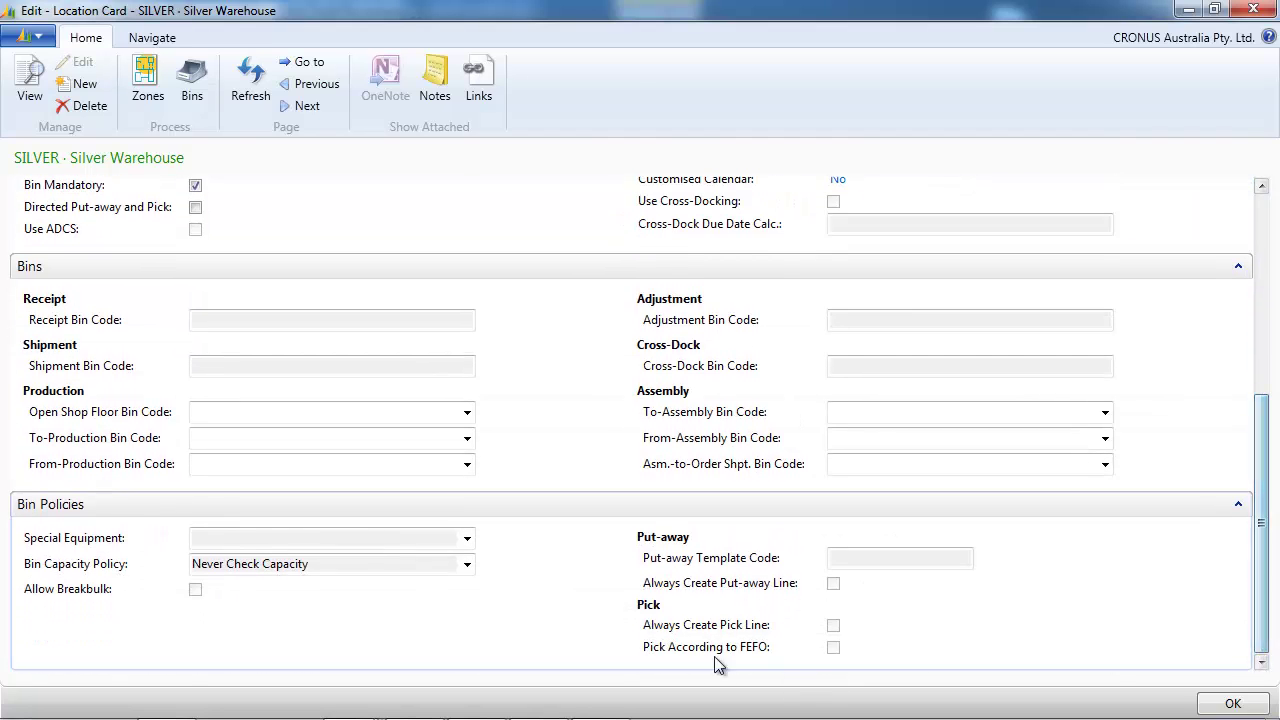